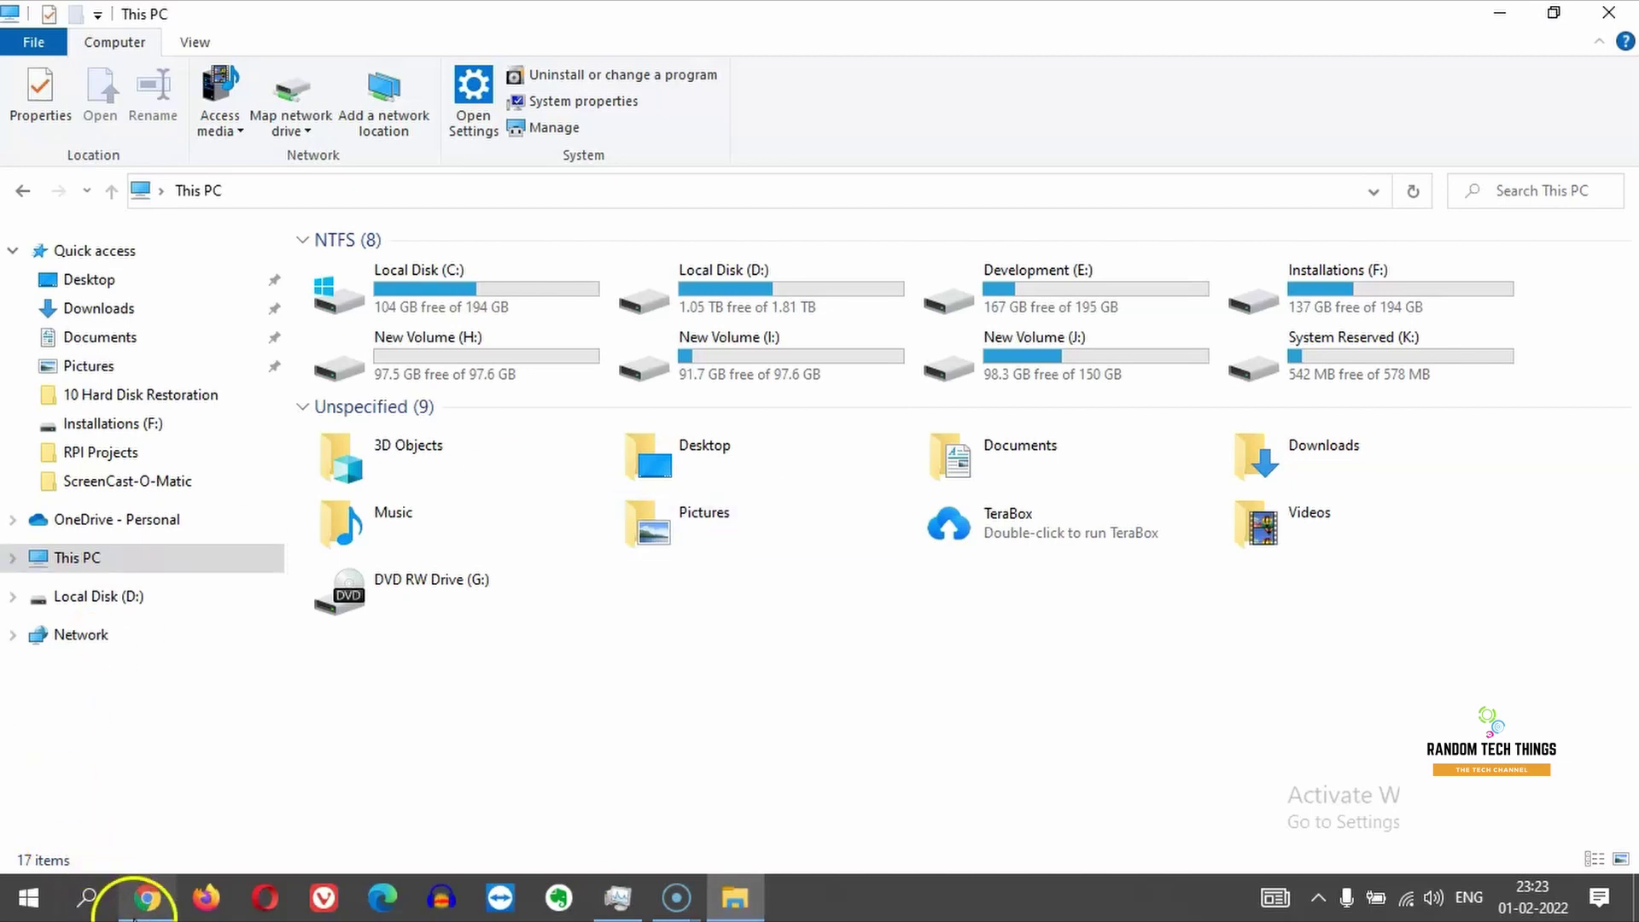
- Read "The Good" section of the disk partitioning article in Chrome and check drive D:'s capacity in File Explorer
click(141, 898)
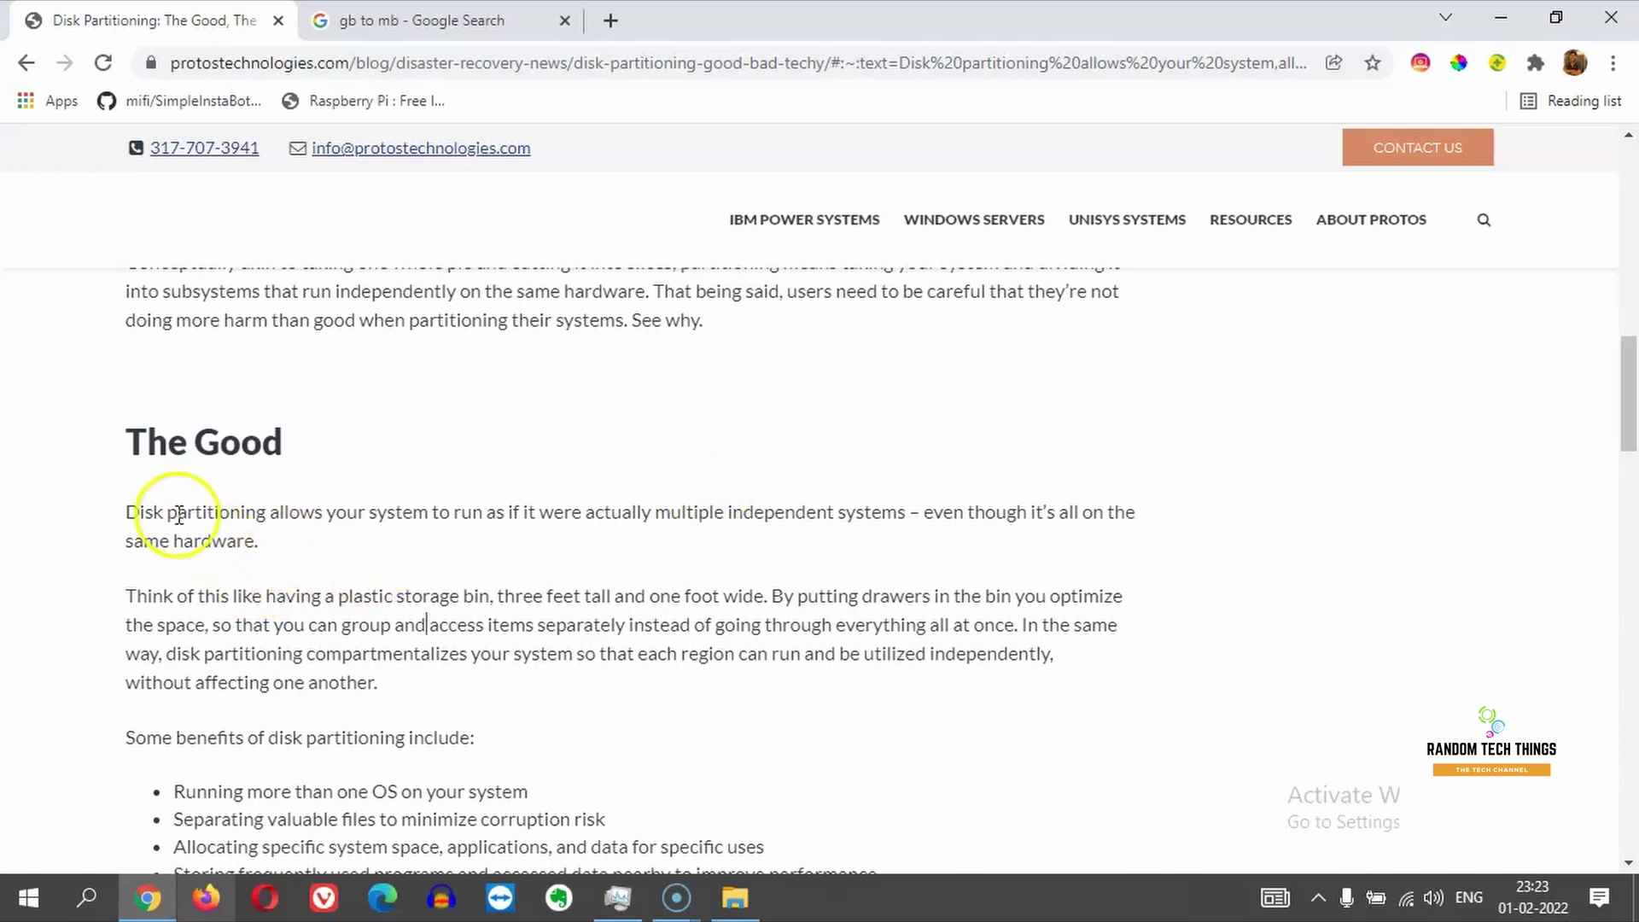
drag(127, 513, 515, 553)
click(655, 561)
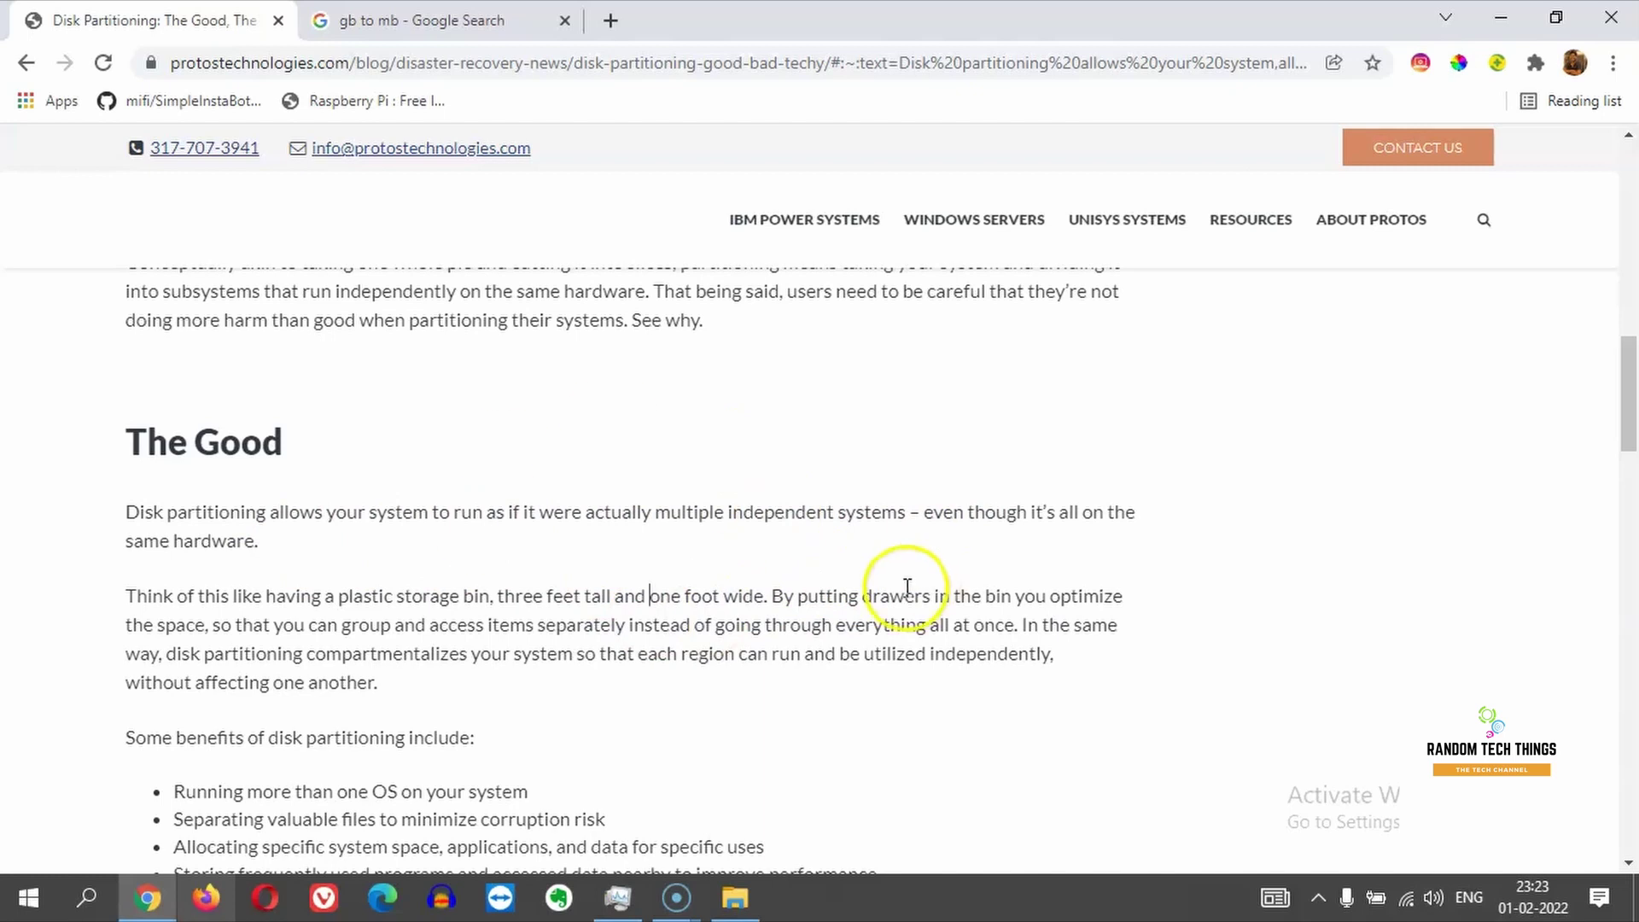
click(735, 898)
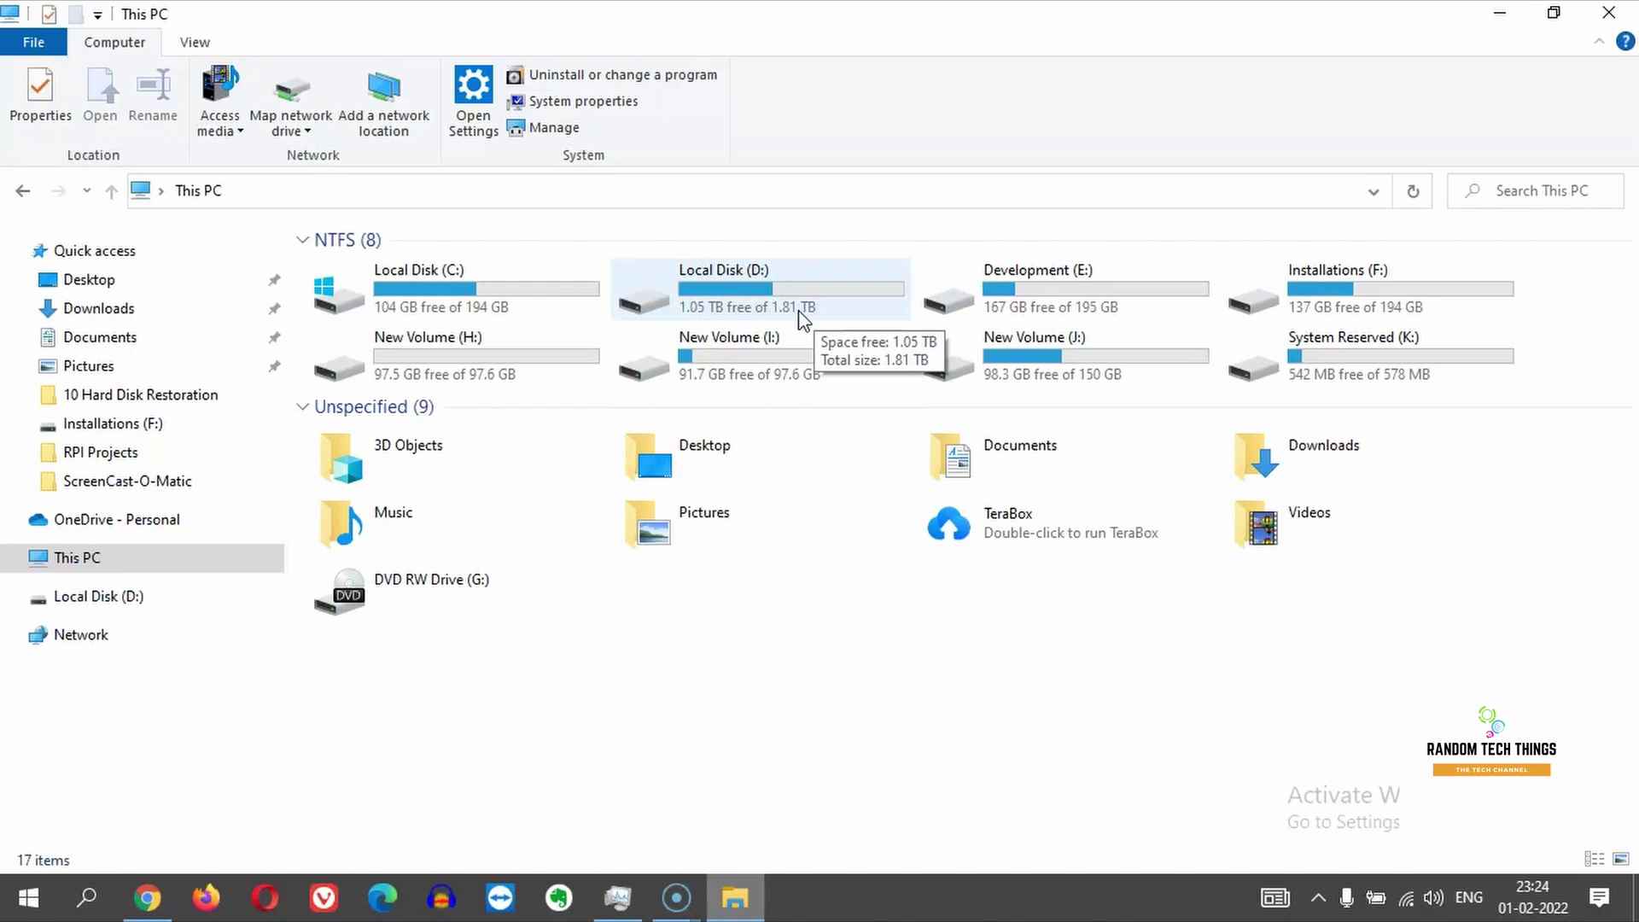
click(147, 897)
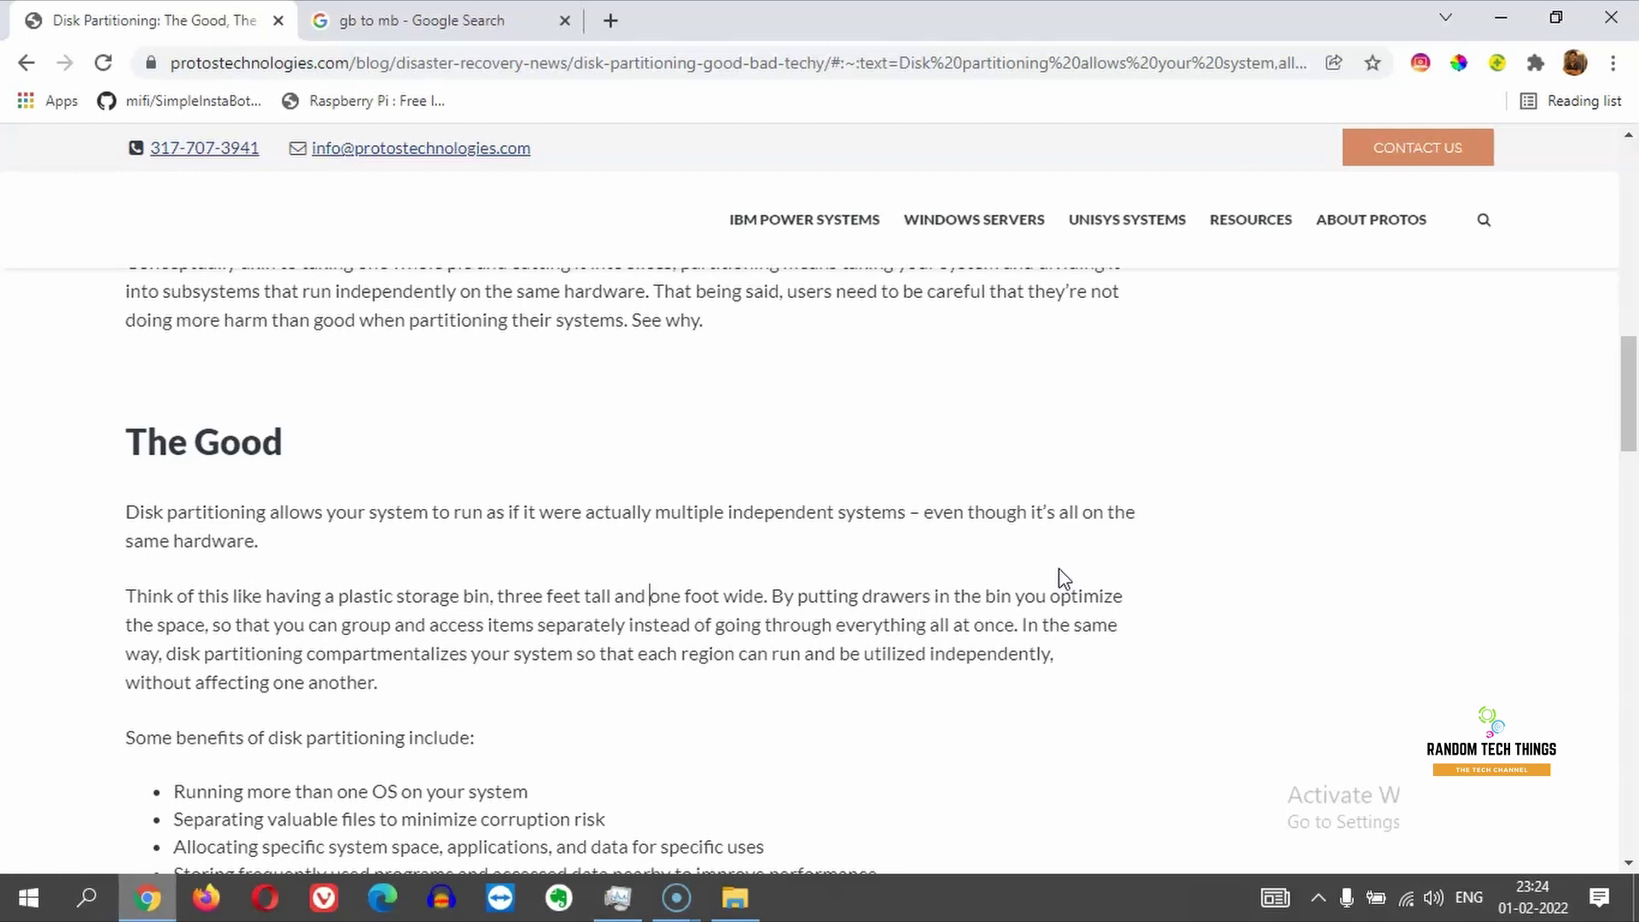
- Launch AOMEI Partition Assistant Standard Edition
click(29, 898)
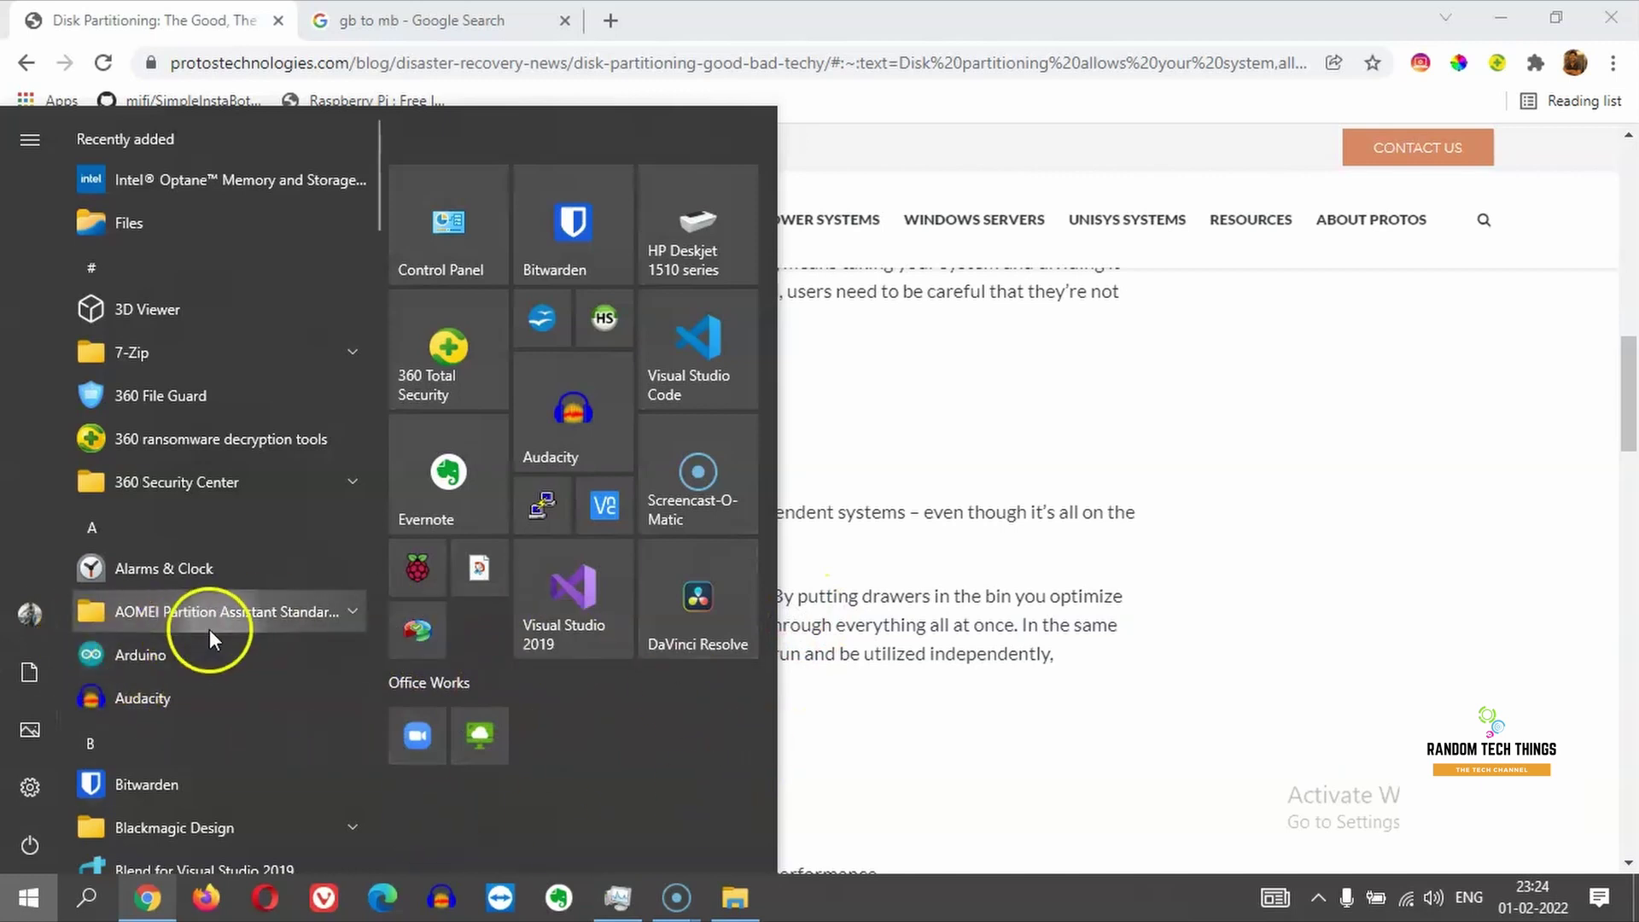
click(248, 616)
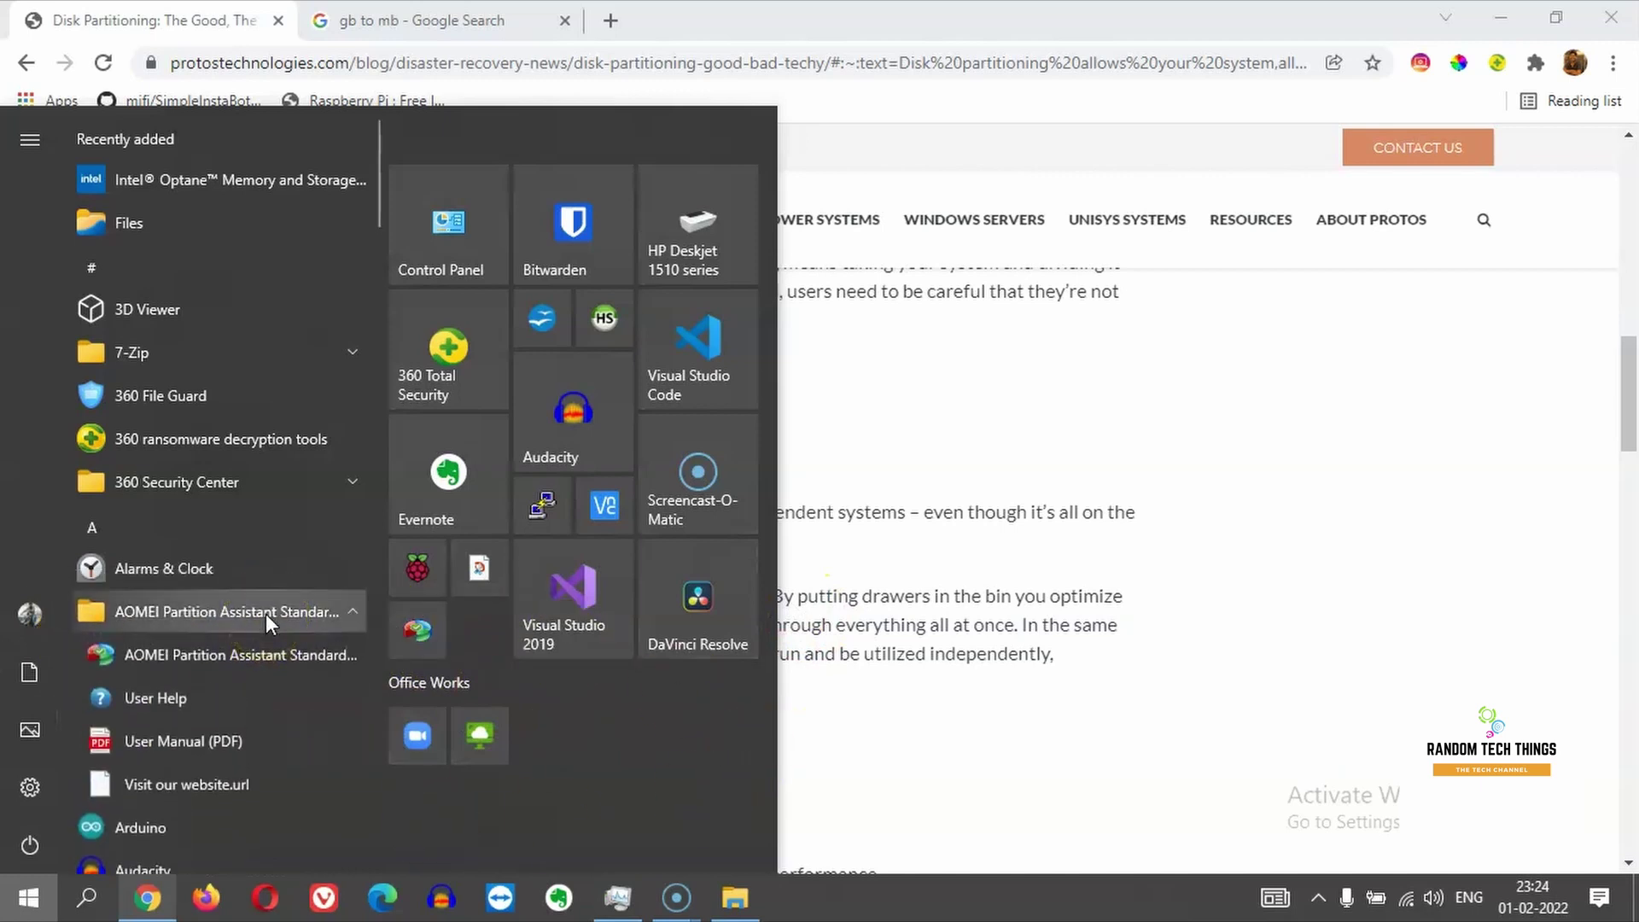
click(234, 659)
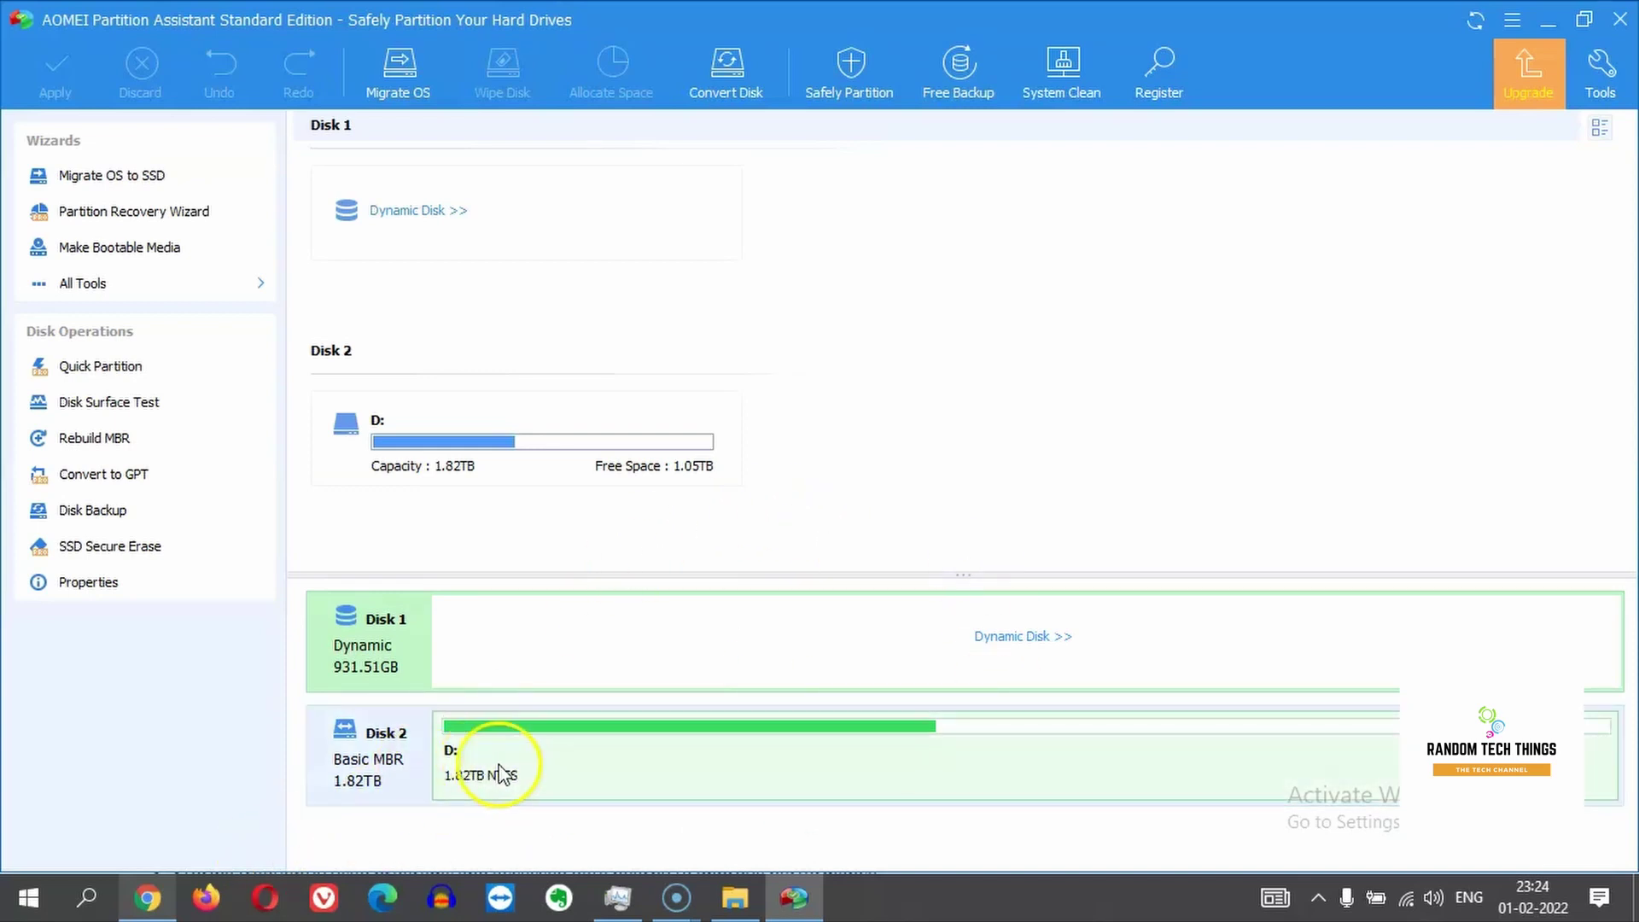
- Switch to File Explorer and check the combined size of all folders on Local Disk (D:)
click(734, 897)
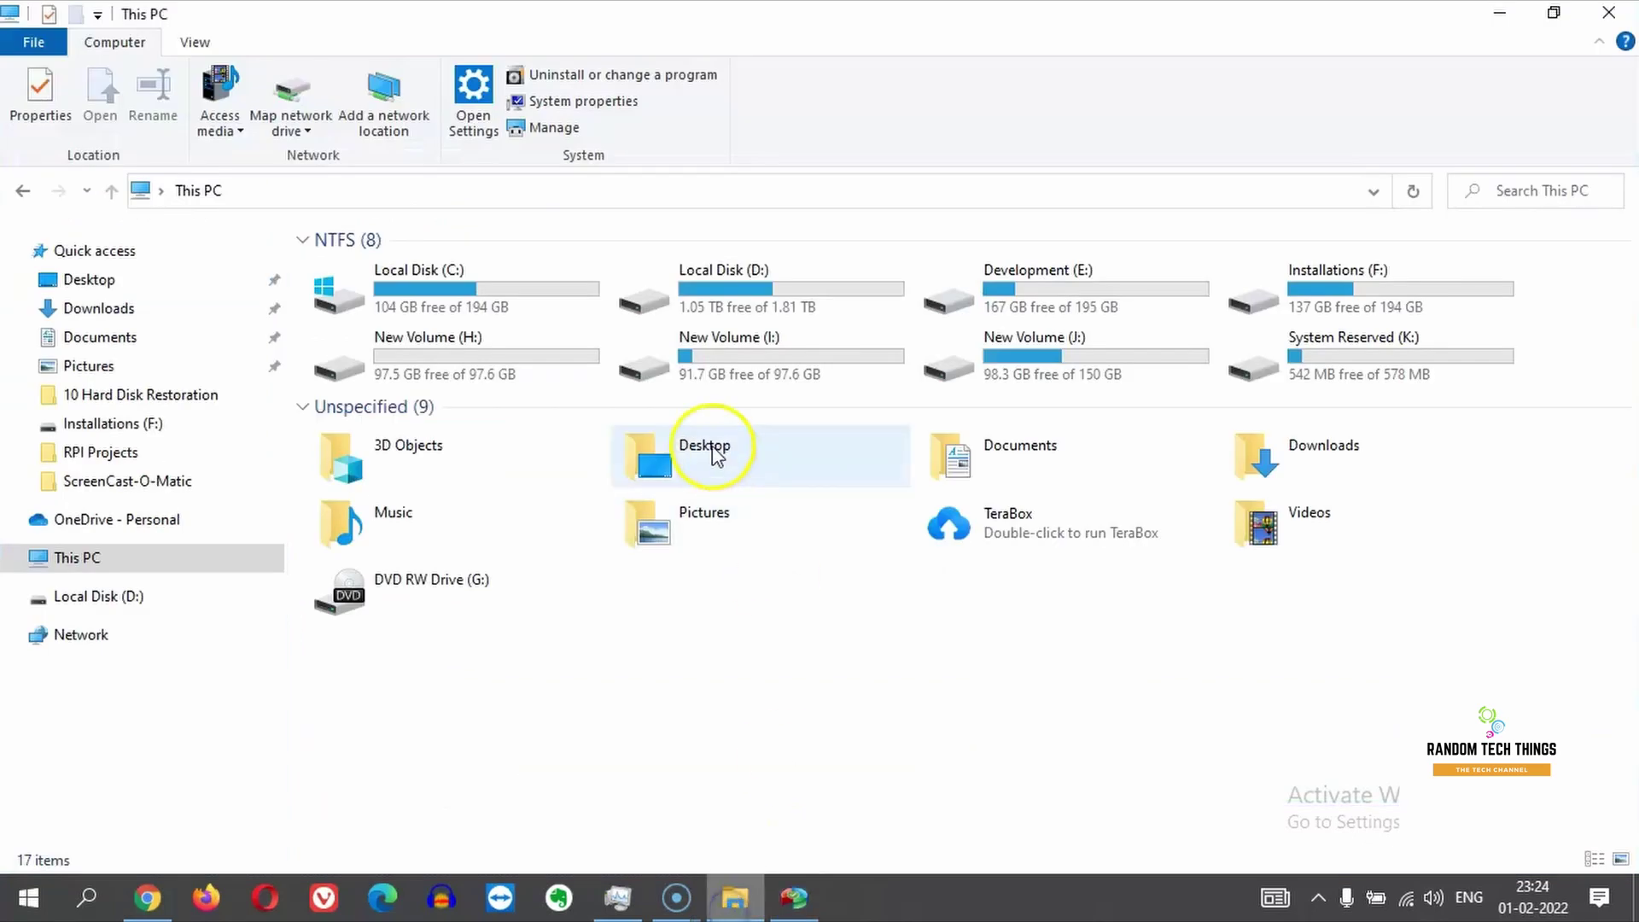
double_click(764, 306)
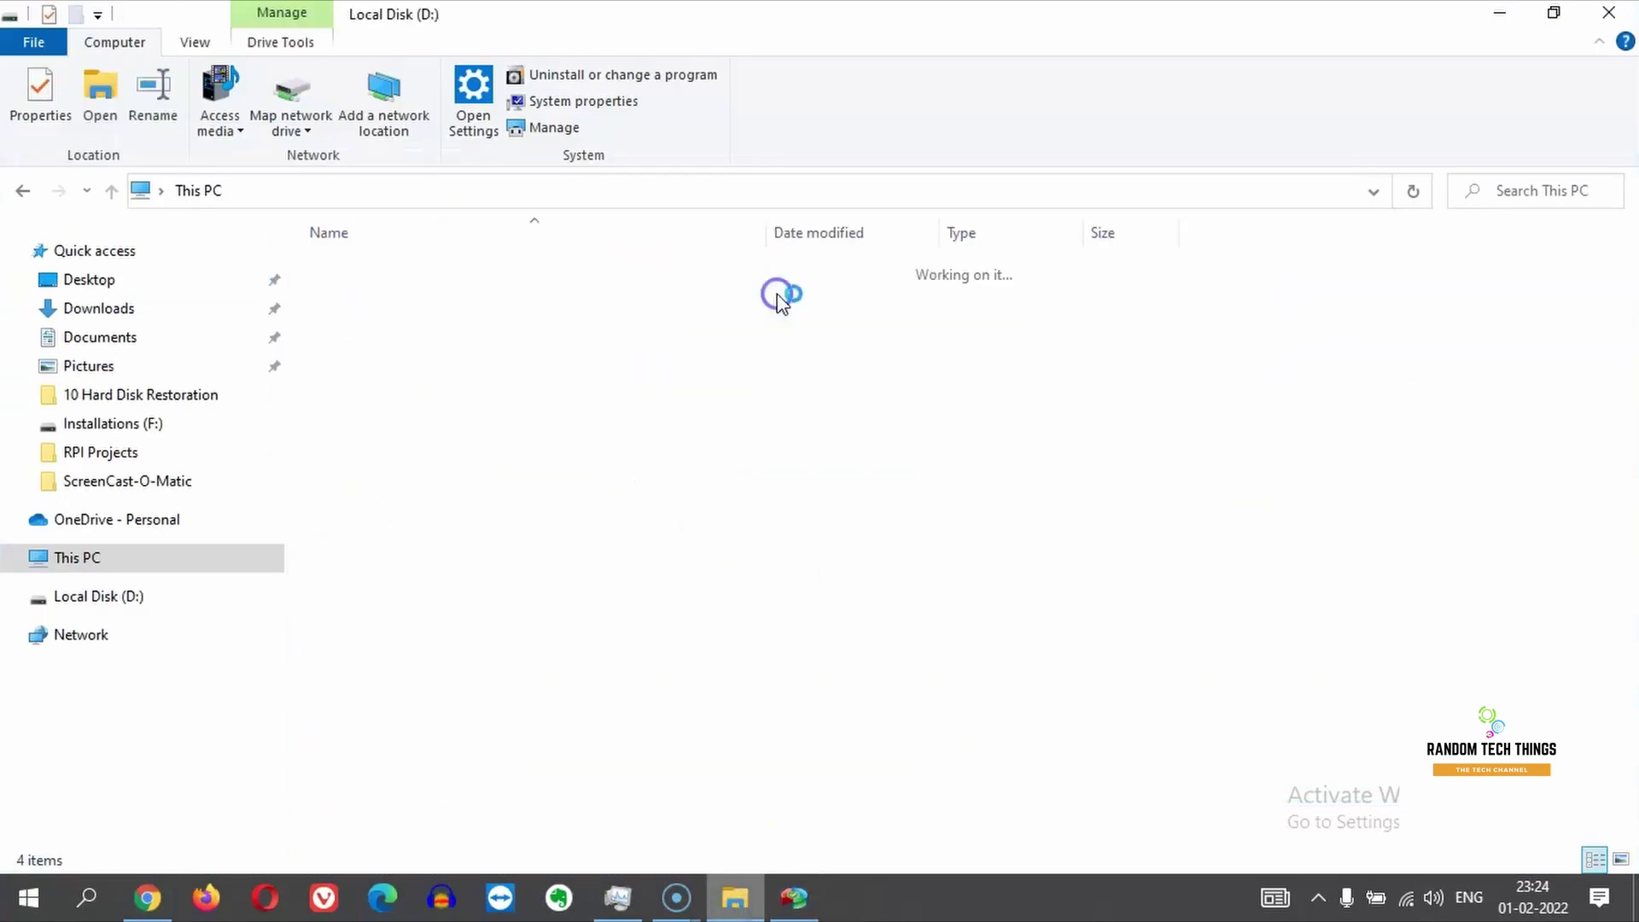
drag(479, 471, 346, 239)
right_click(379, 272)
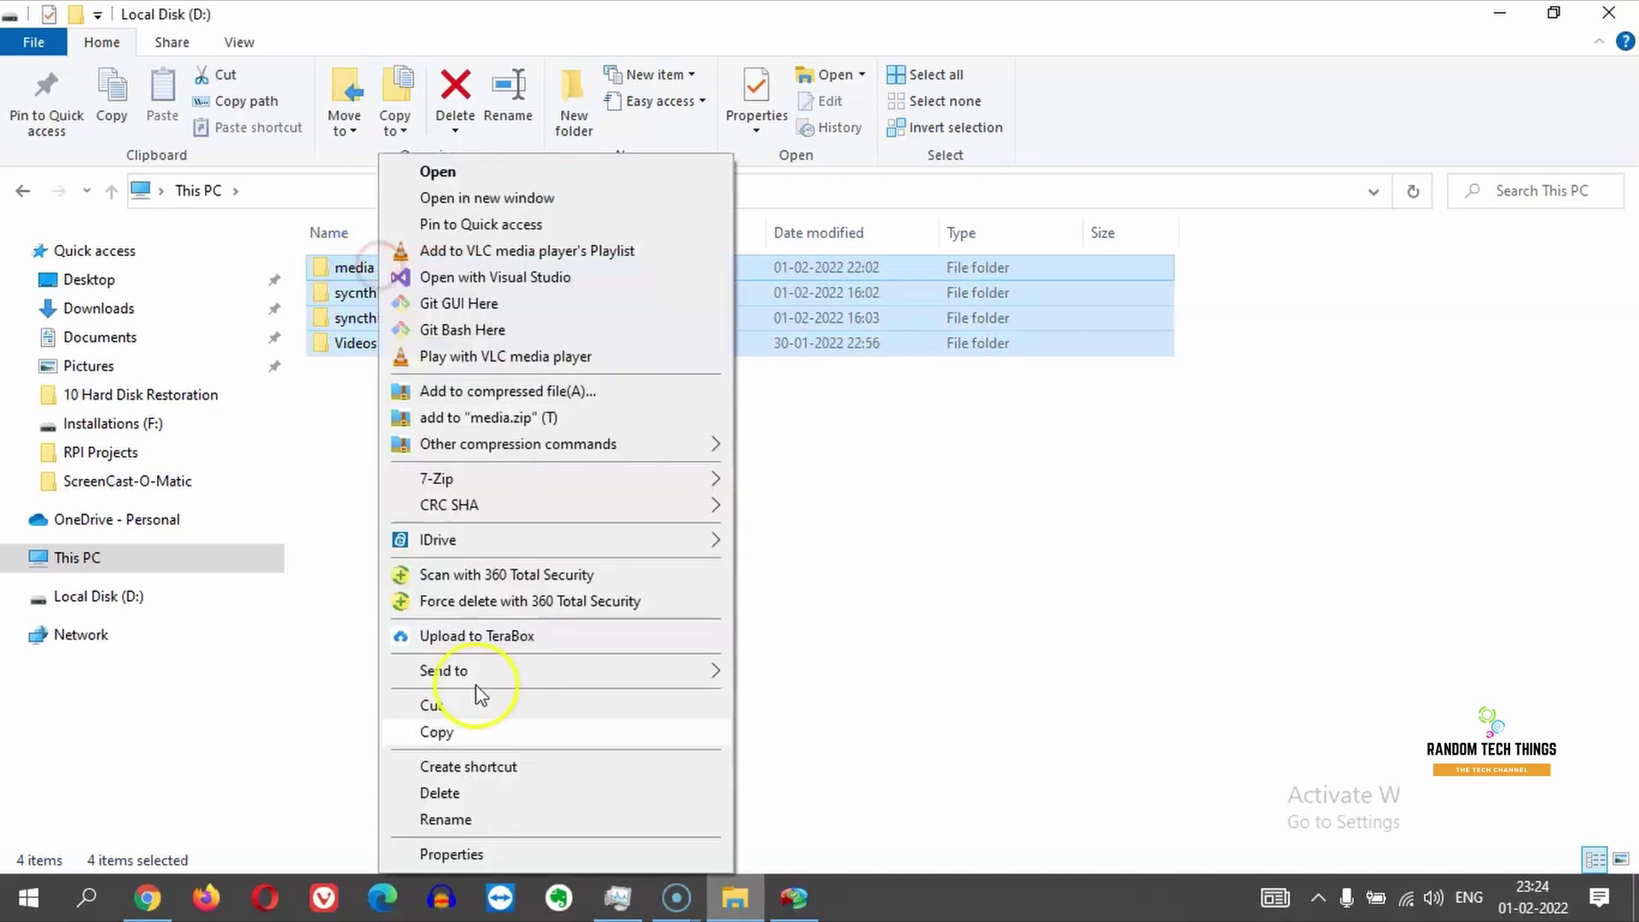
click(461, 852)
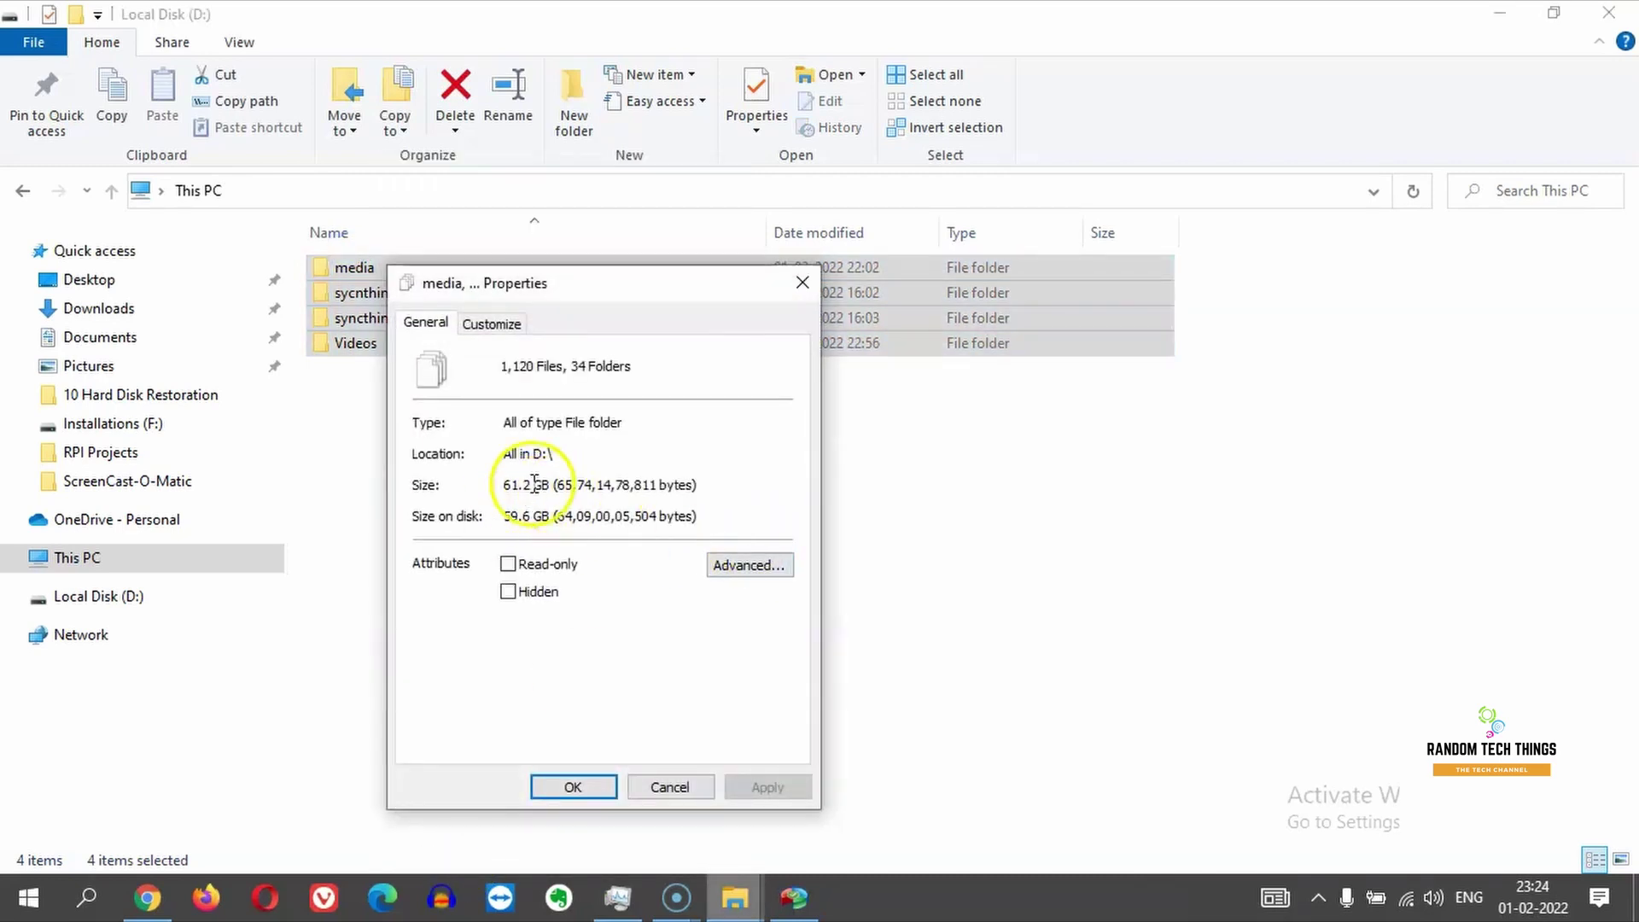
click(672, 789)
- Return to This PC and check the used and free space in Local Disk (D:)'s properties
click(263, 227)
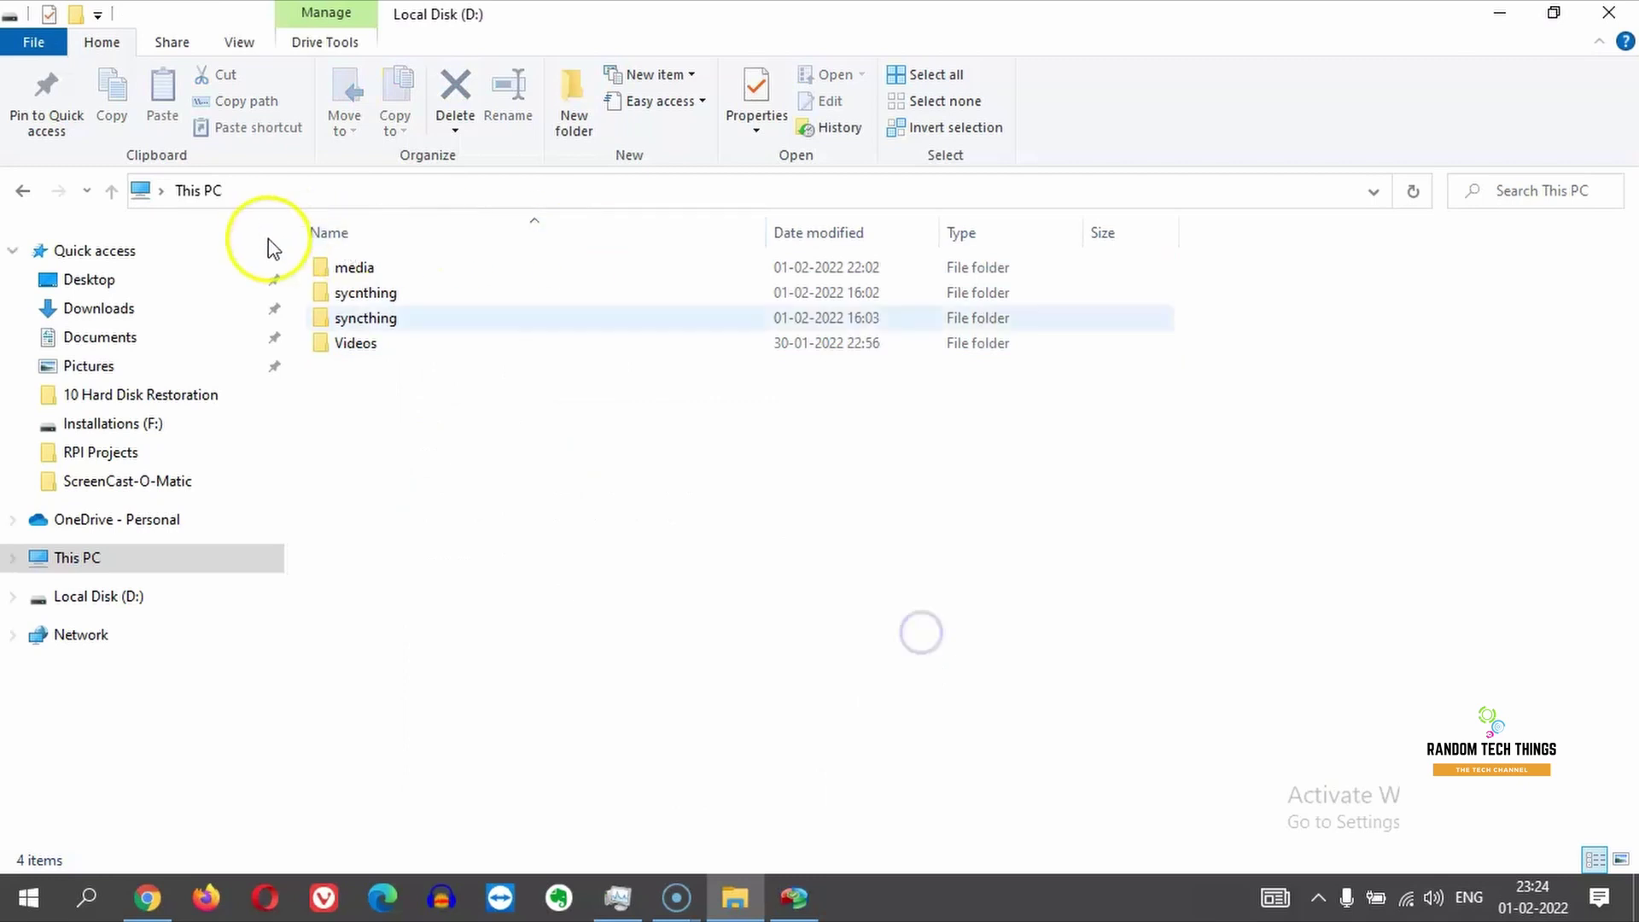
right_click(762, 293)
click(838, 810)
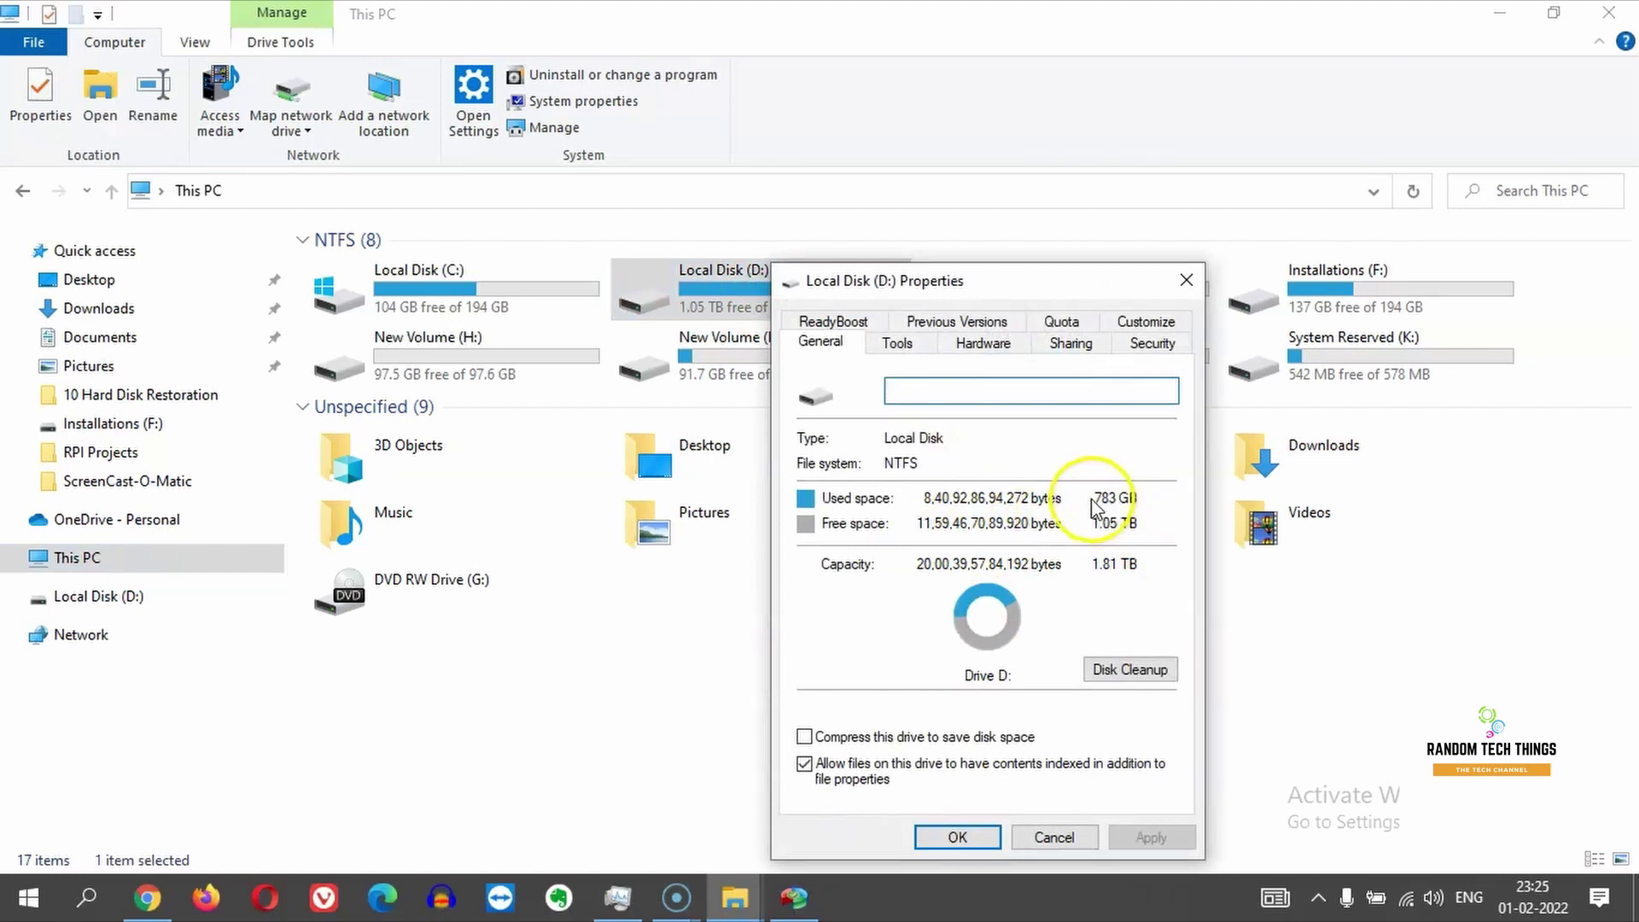
click(1053, 837)
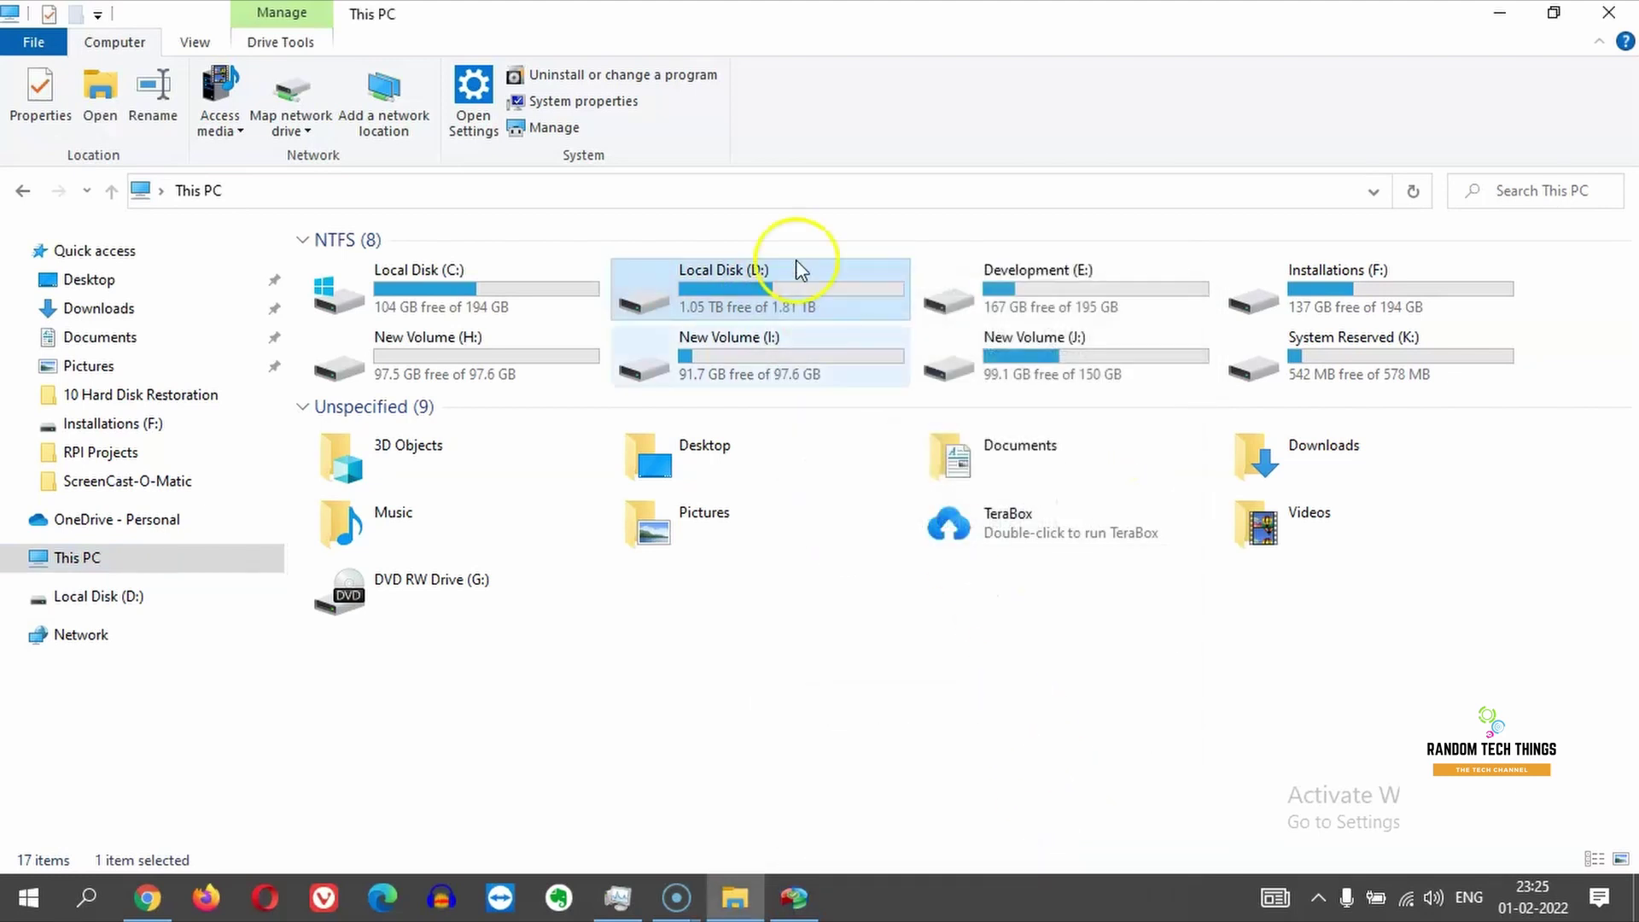
- Switch to AOMEI Partition Assistant and queue a new 300 GB partition with drive letter L: from D: on Disk 2
key(alt+Tab)
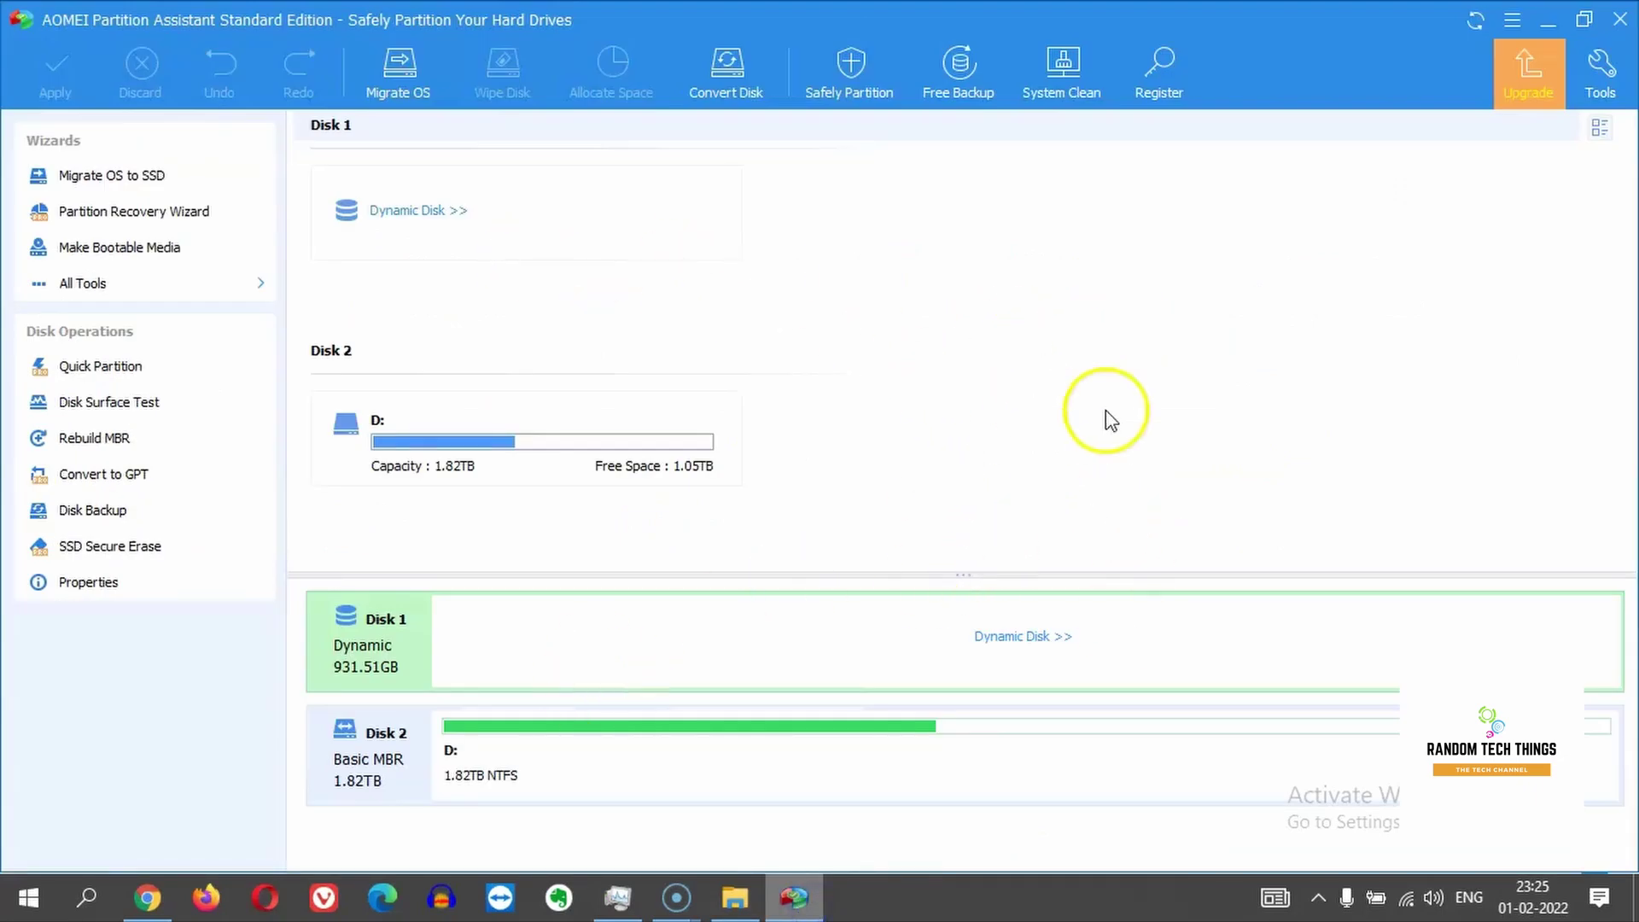
right_click(814, 774)
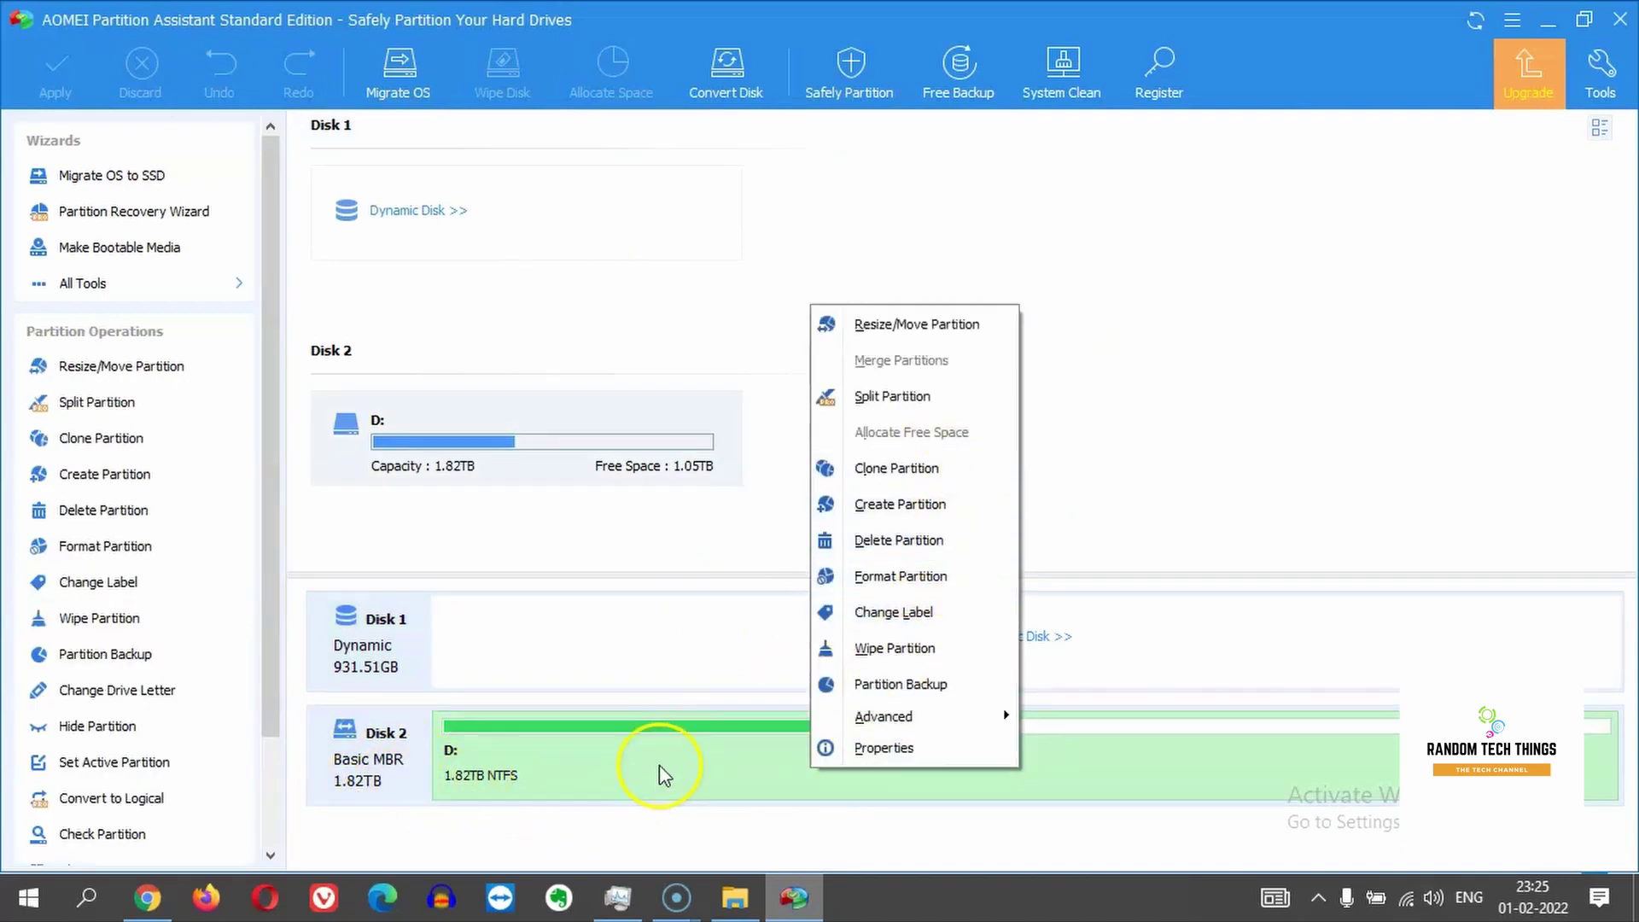
click(931, 508)
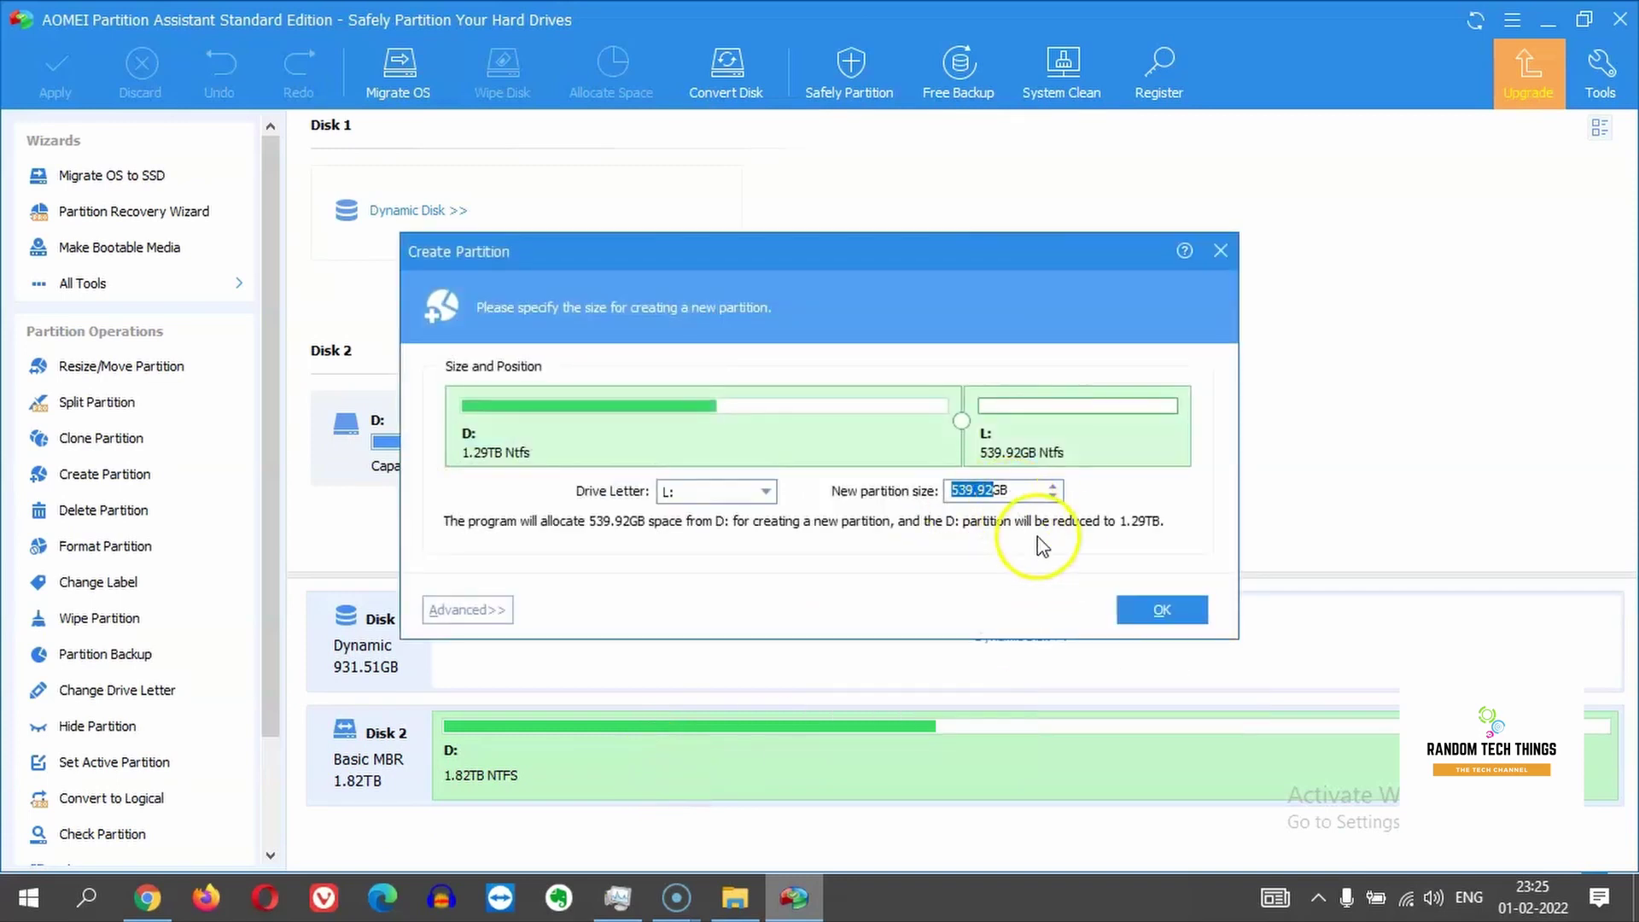
text(300)
click(1176, 610)
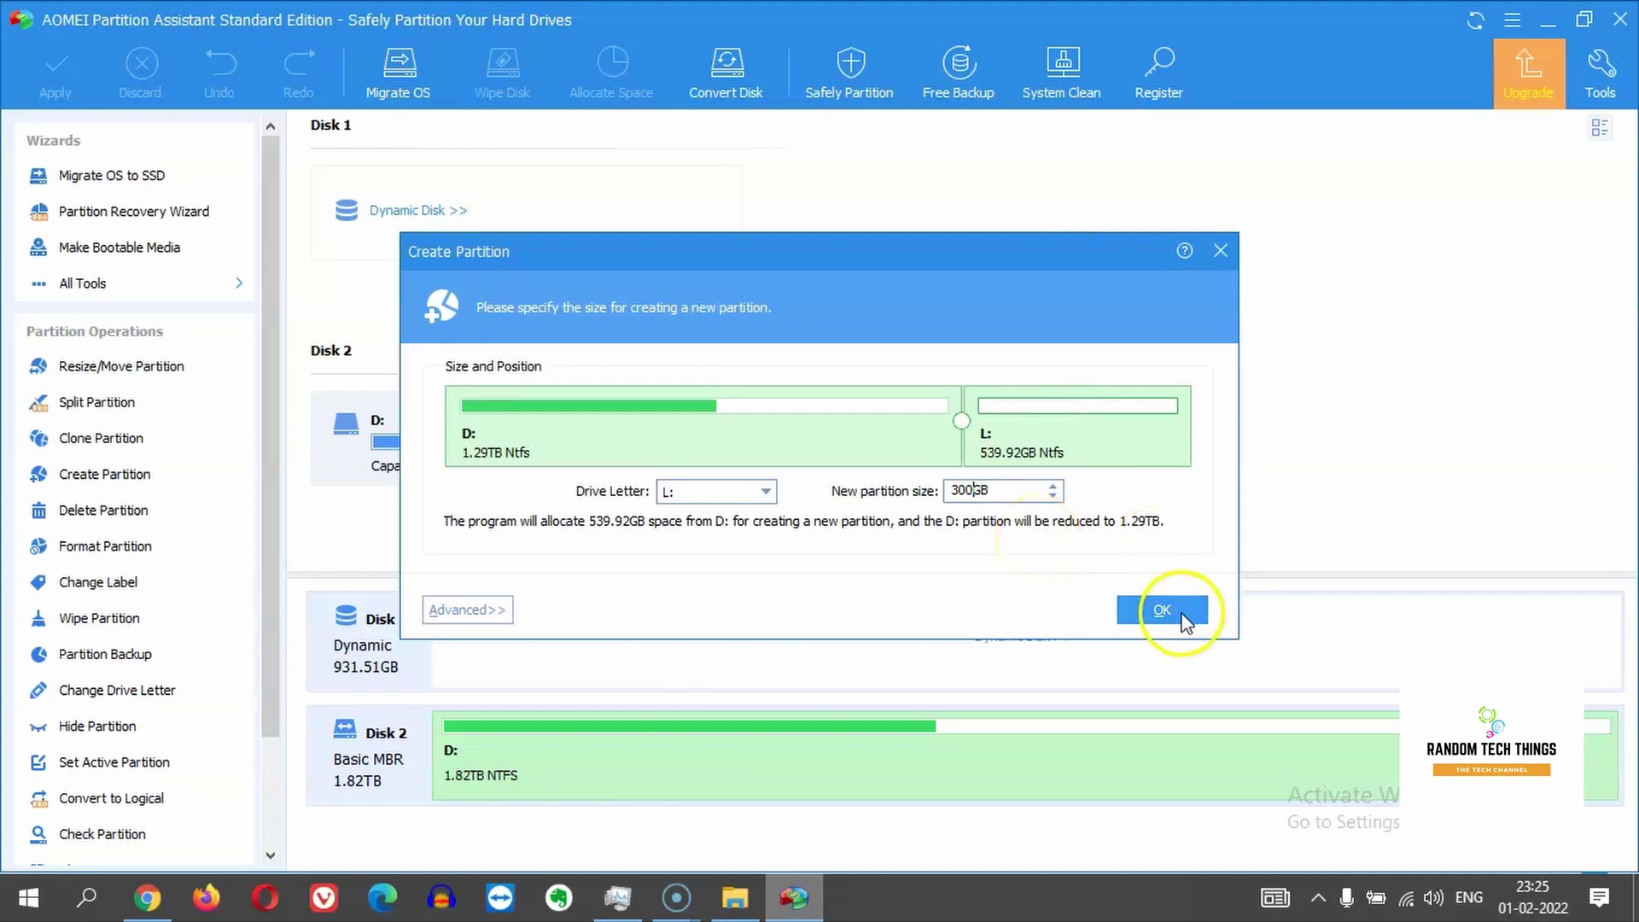
- Queue a second 300 GB partition, with drive letter M:, from the D: partition's free space
right_click(1030, 745)
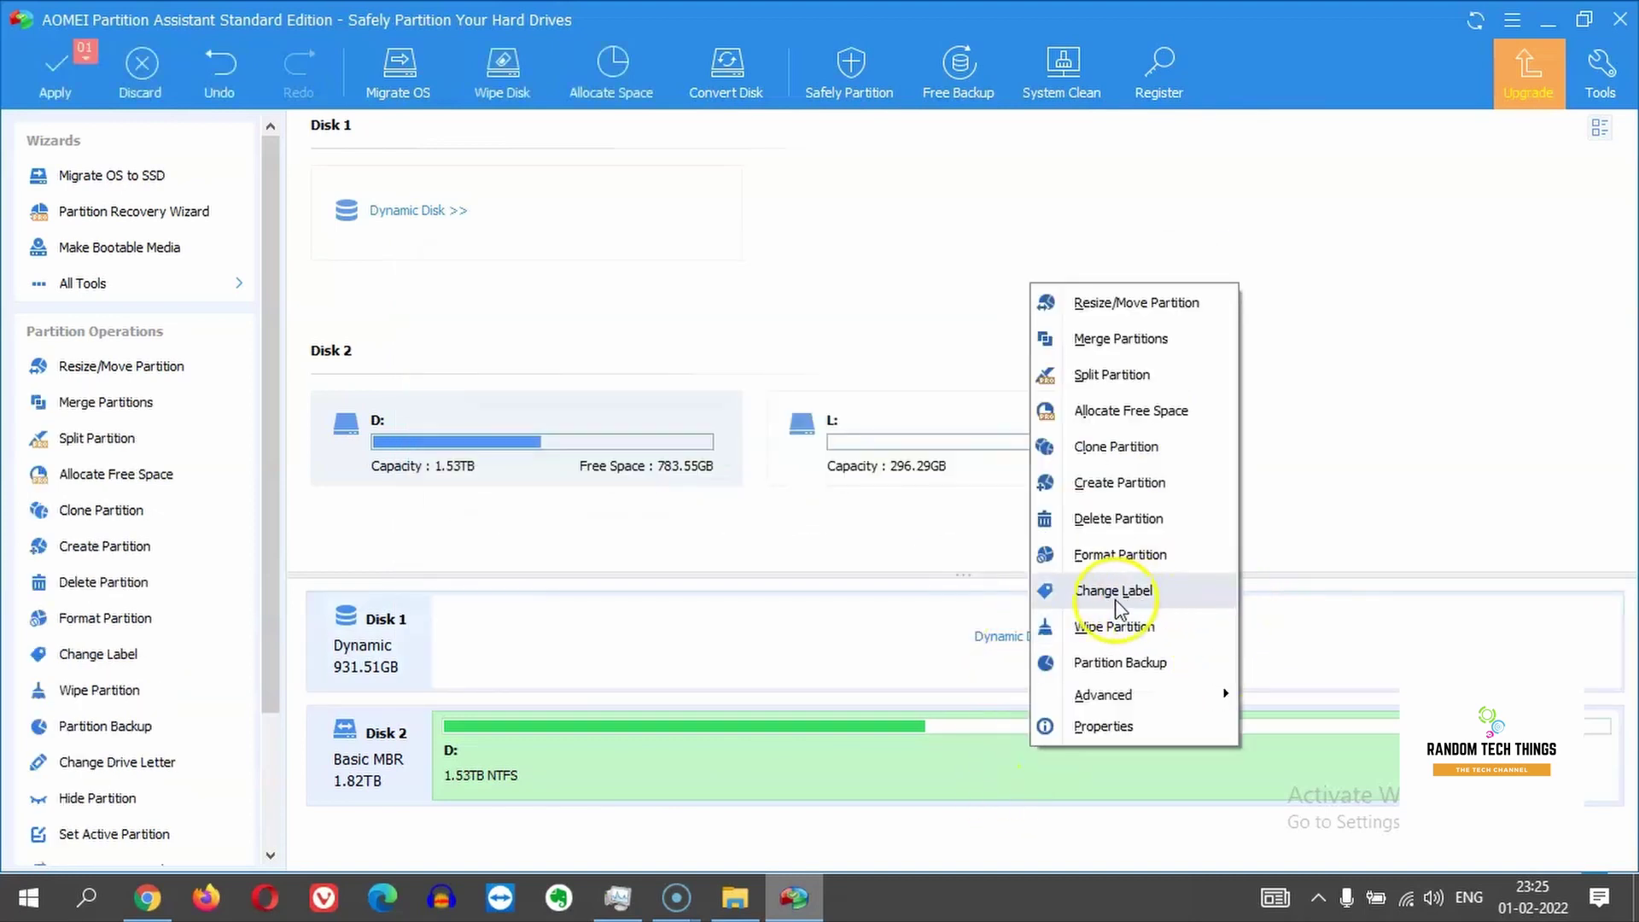
click(1133, 485)
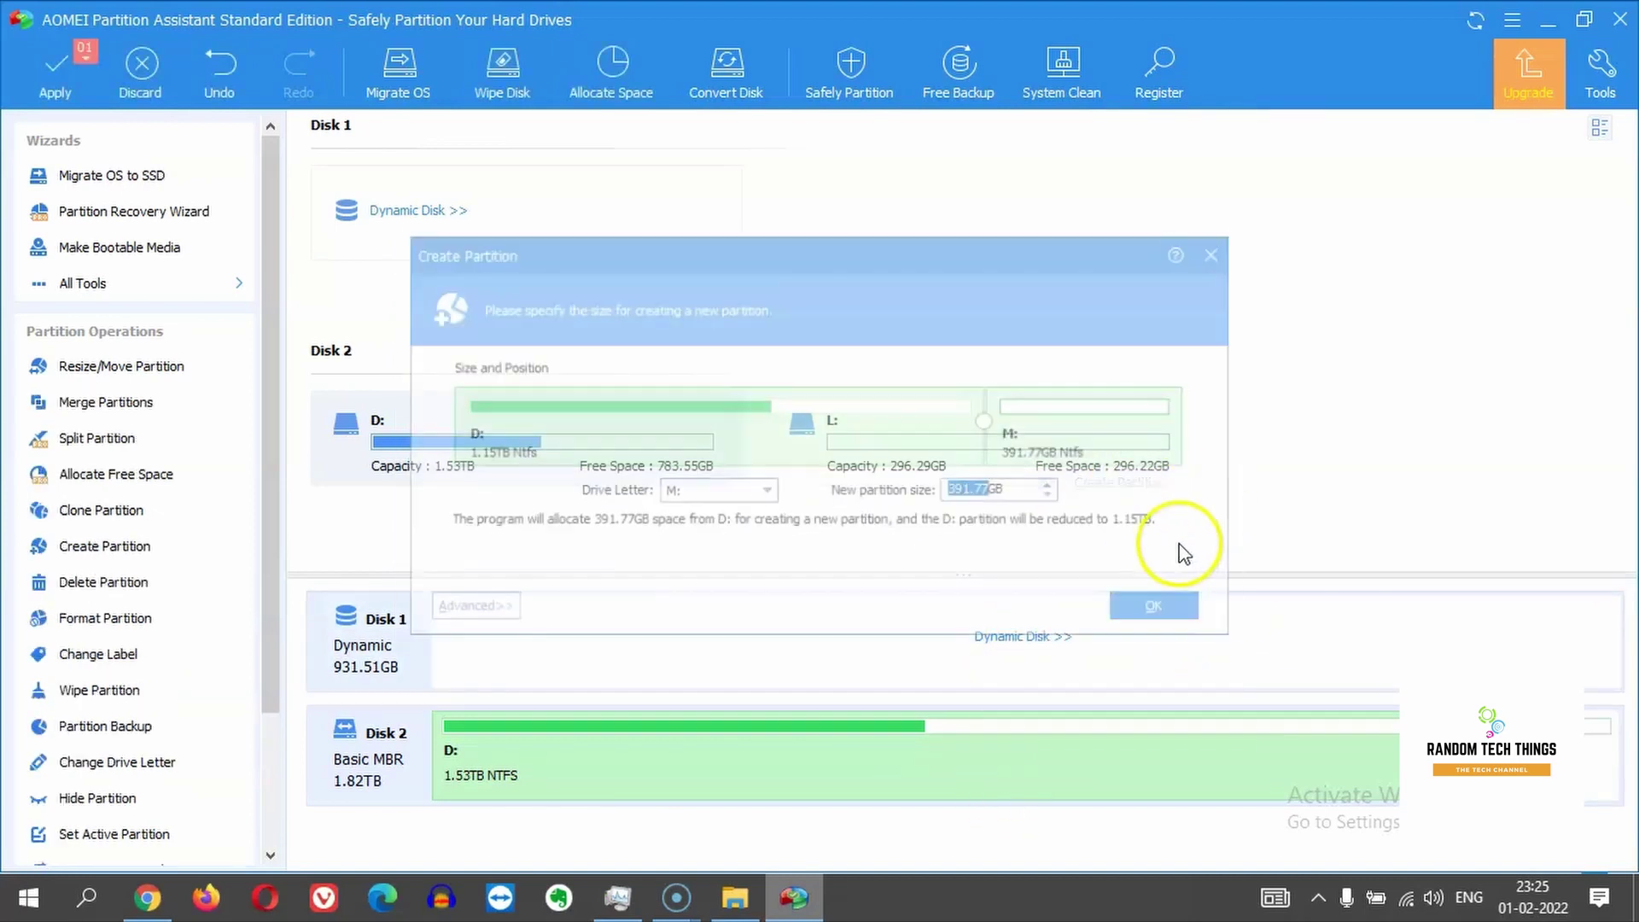
text(300)
click(1162, 612)
- Queue a third partition of 300 GB, with drive letter N:, from the D: partition
right_click(1088, 751)
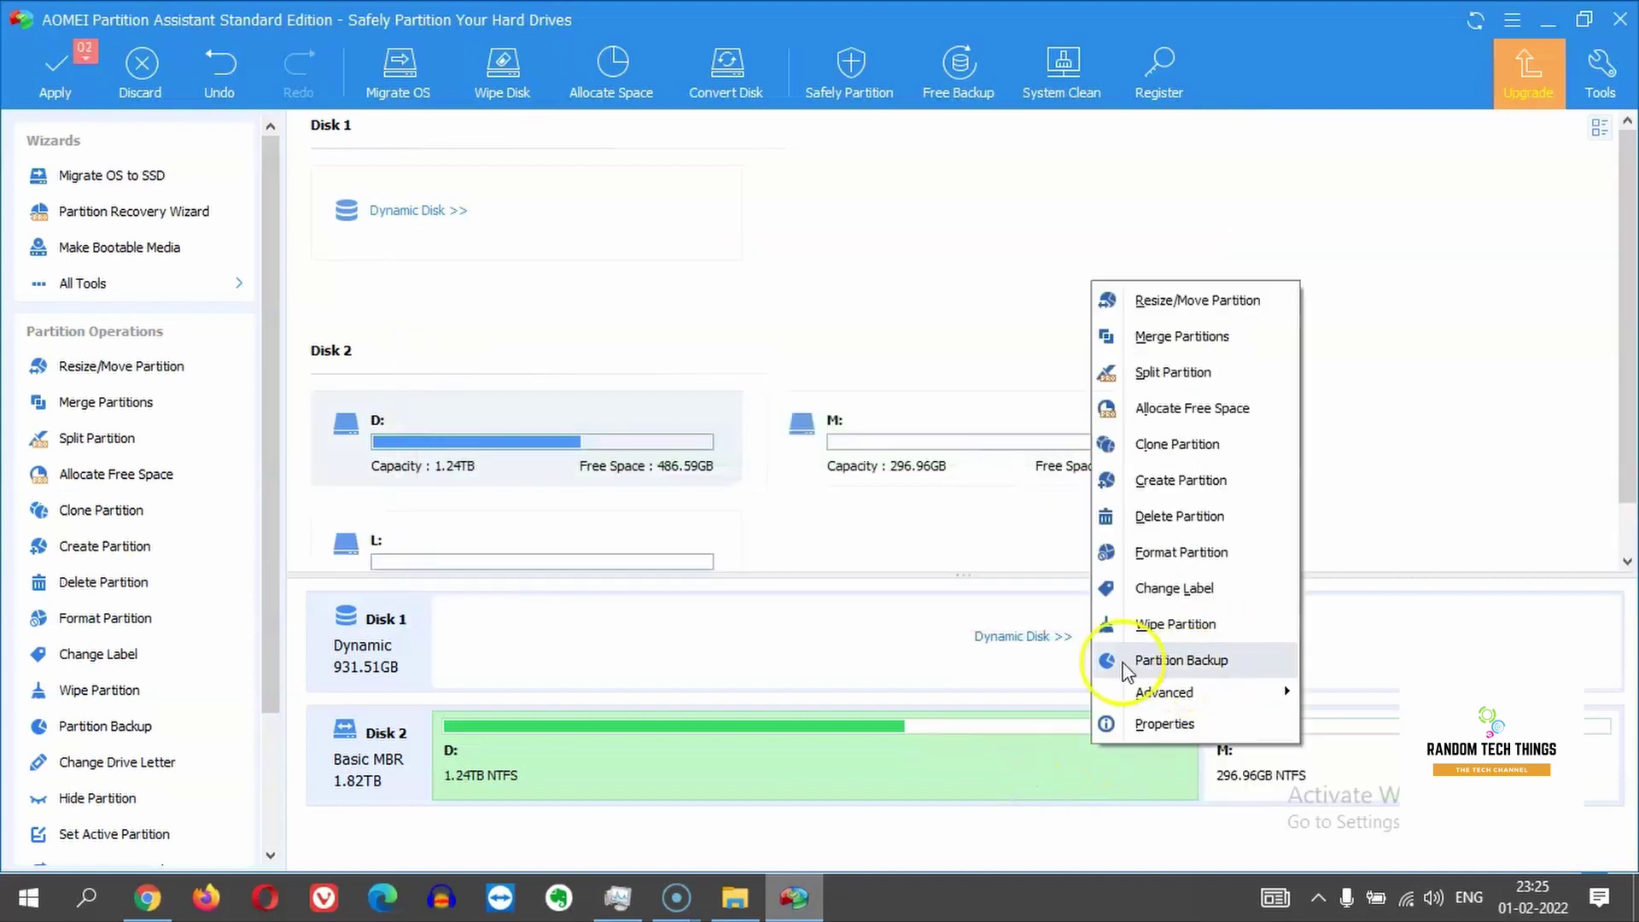
click(1140, 479)
text(300GB)
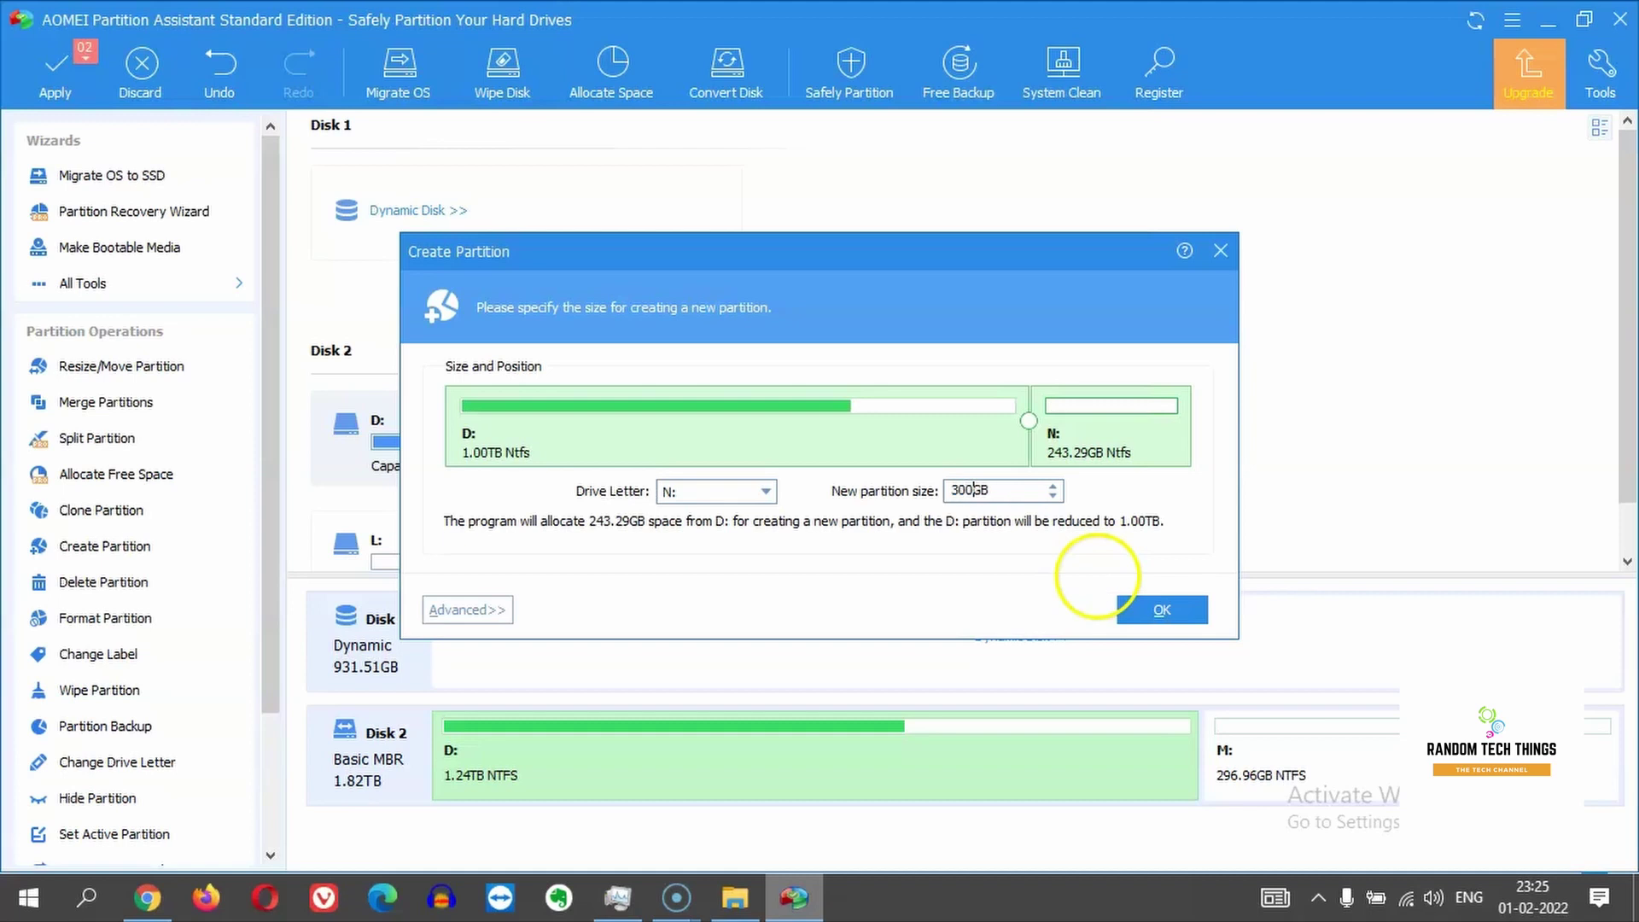
click(1165, 616)
- Queue a fourth partition from D:, keeping the proposed 93.29 GB size and drive letter O:
right_click(963, 780)
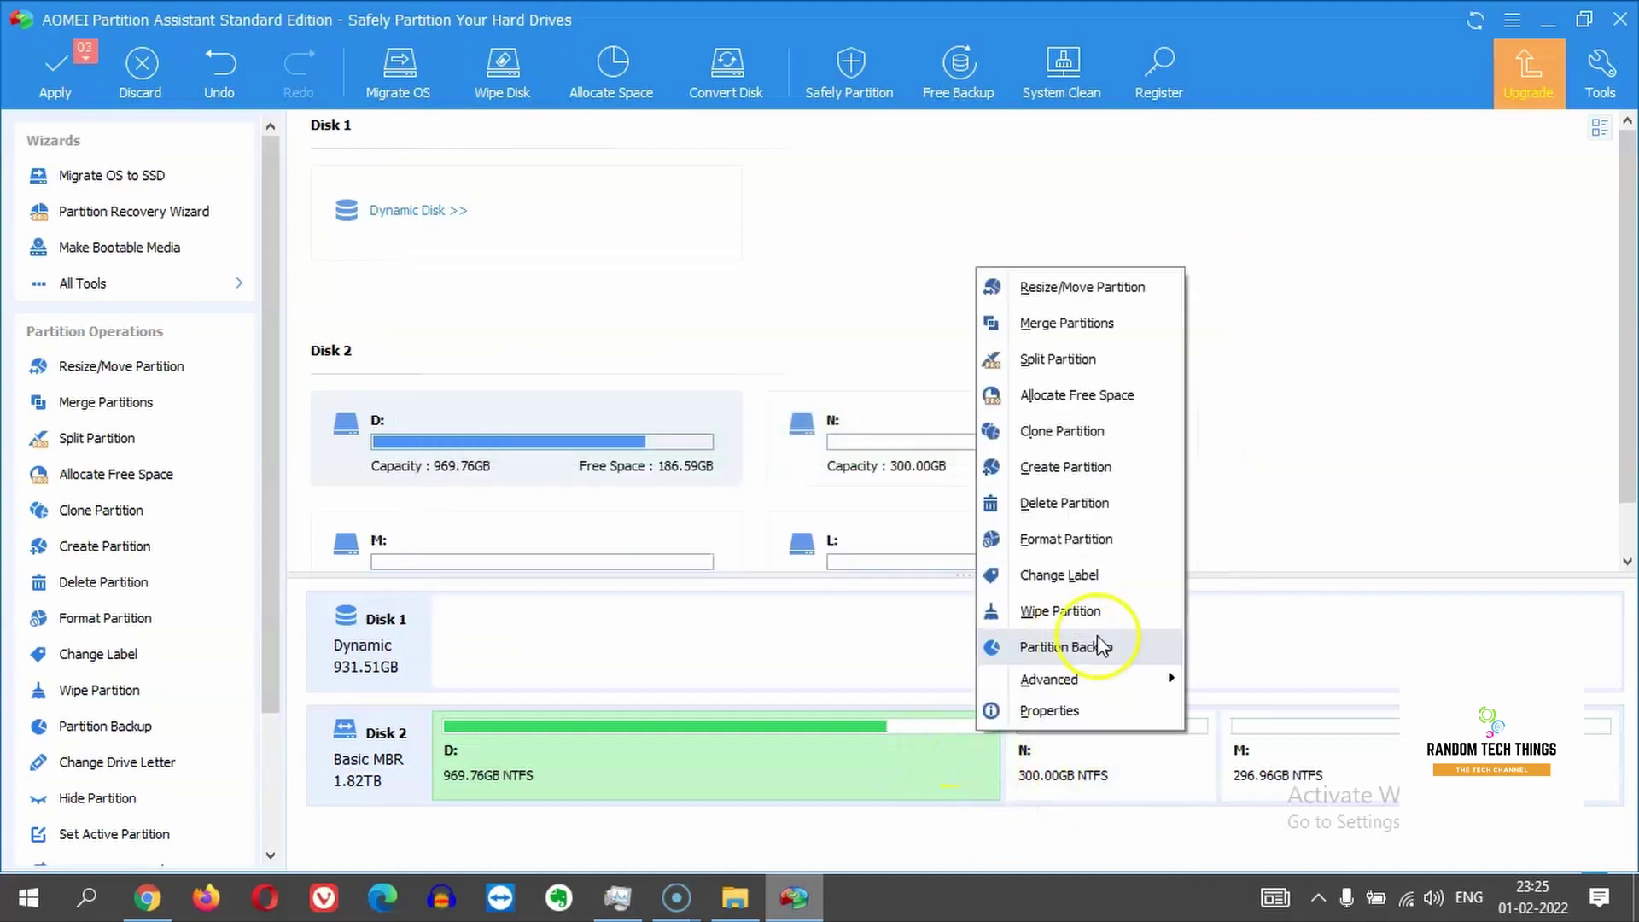
click(1063, 468)
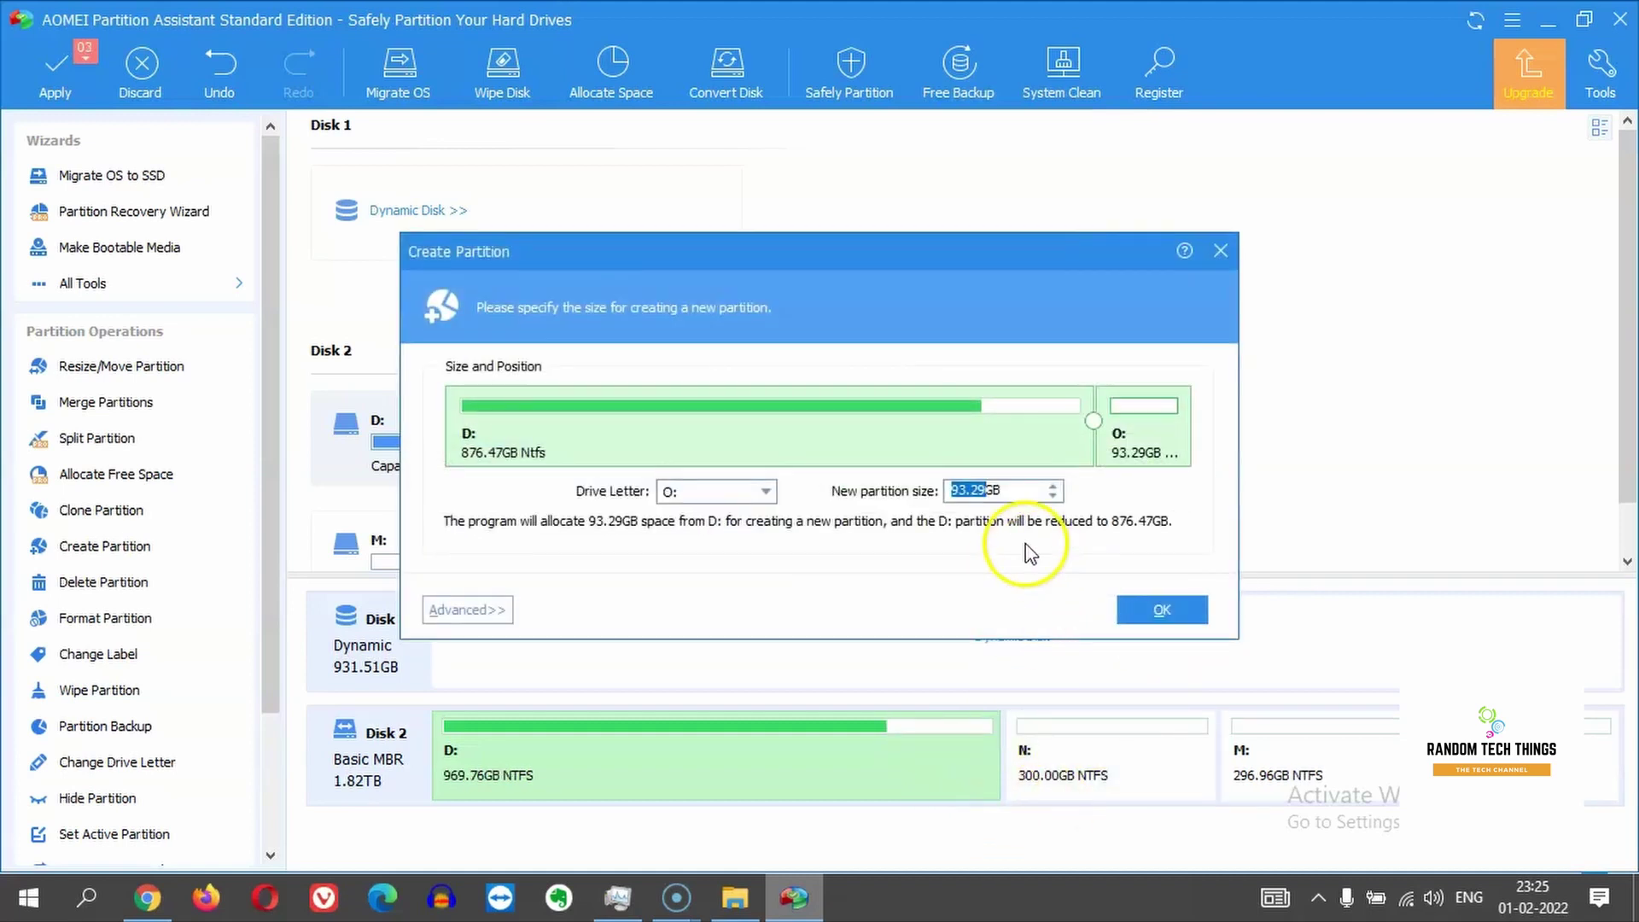
click(1142, 610)
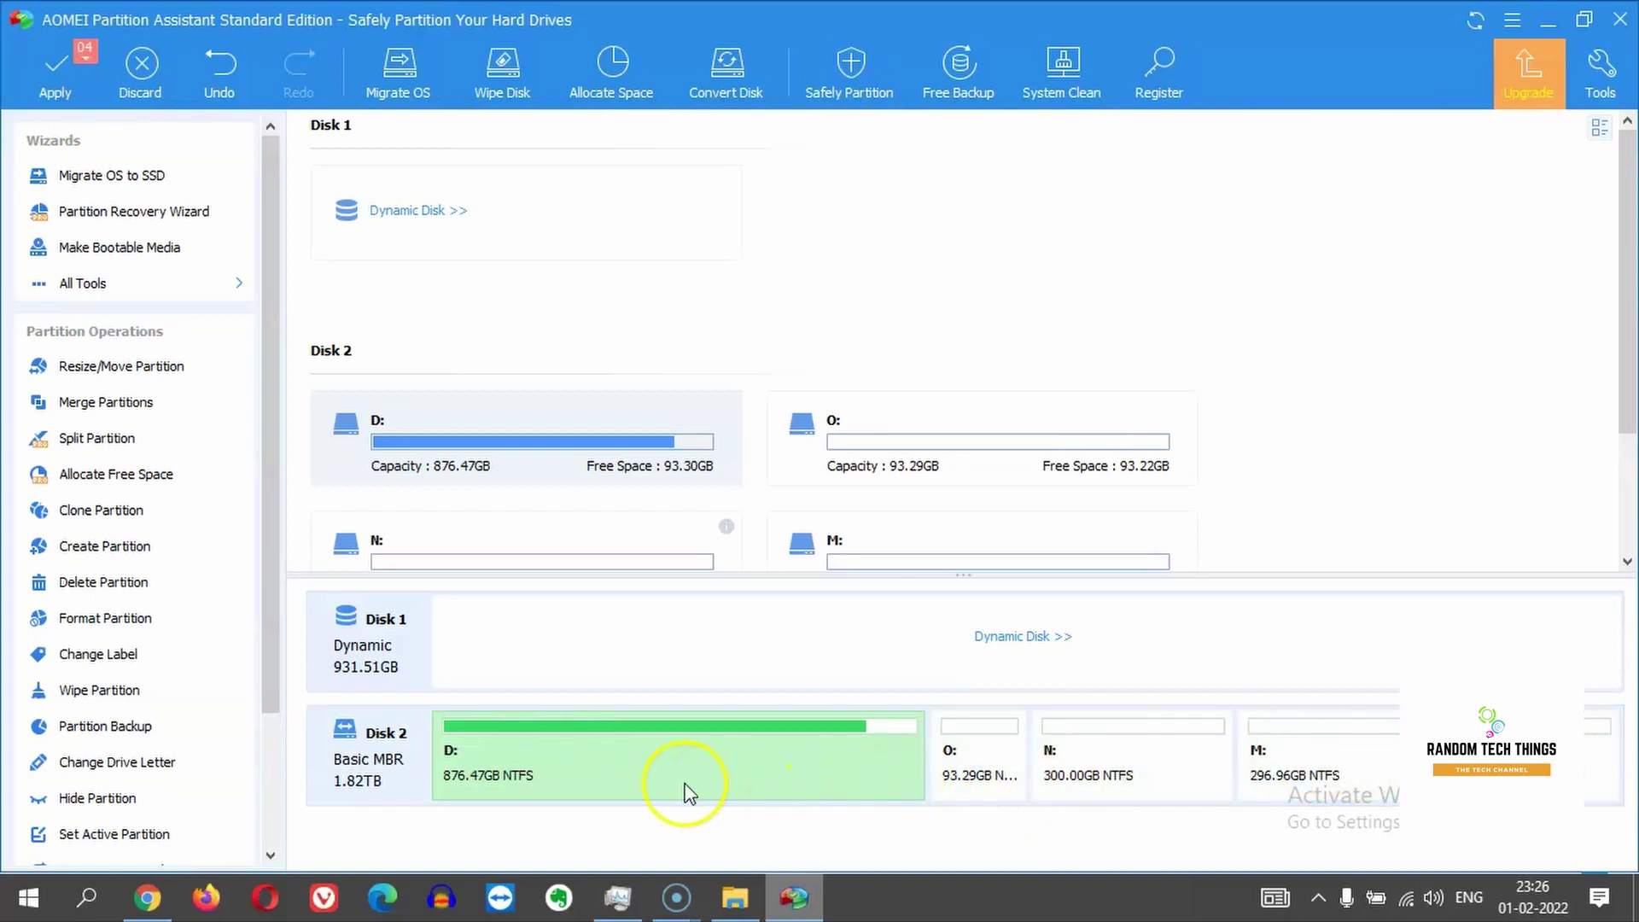
- Check Local Disk (D:)'s capacity in File Explorer's This PC and return to AOMEI Partition Assistant
click(732, 888)
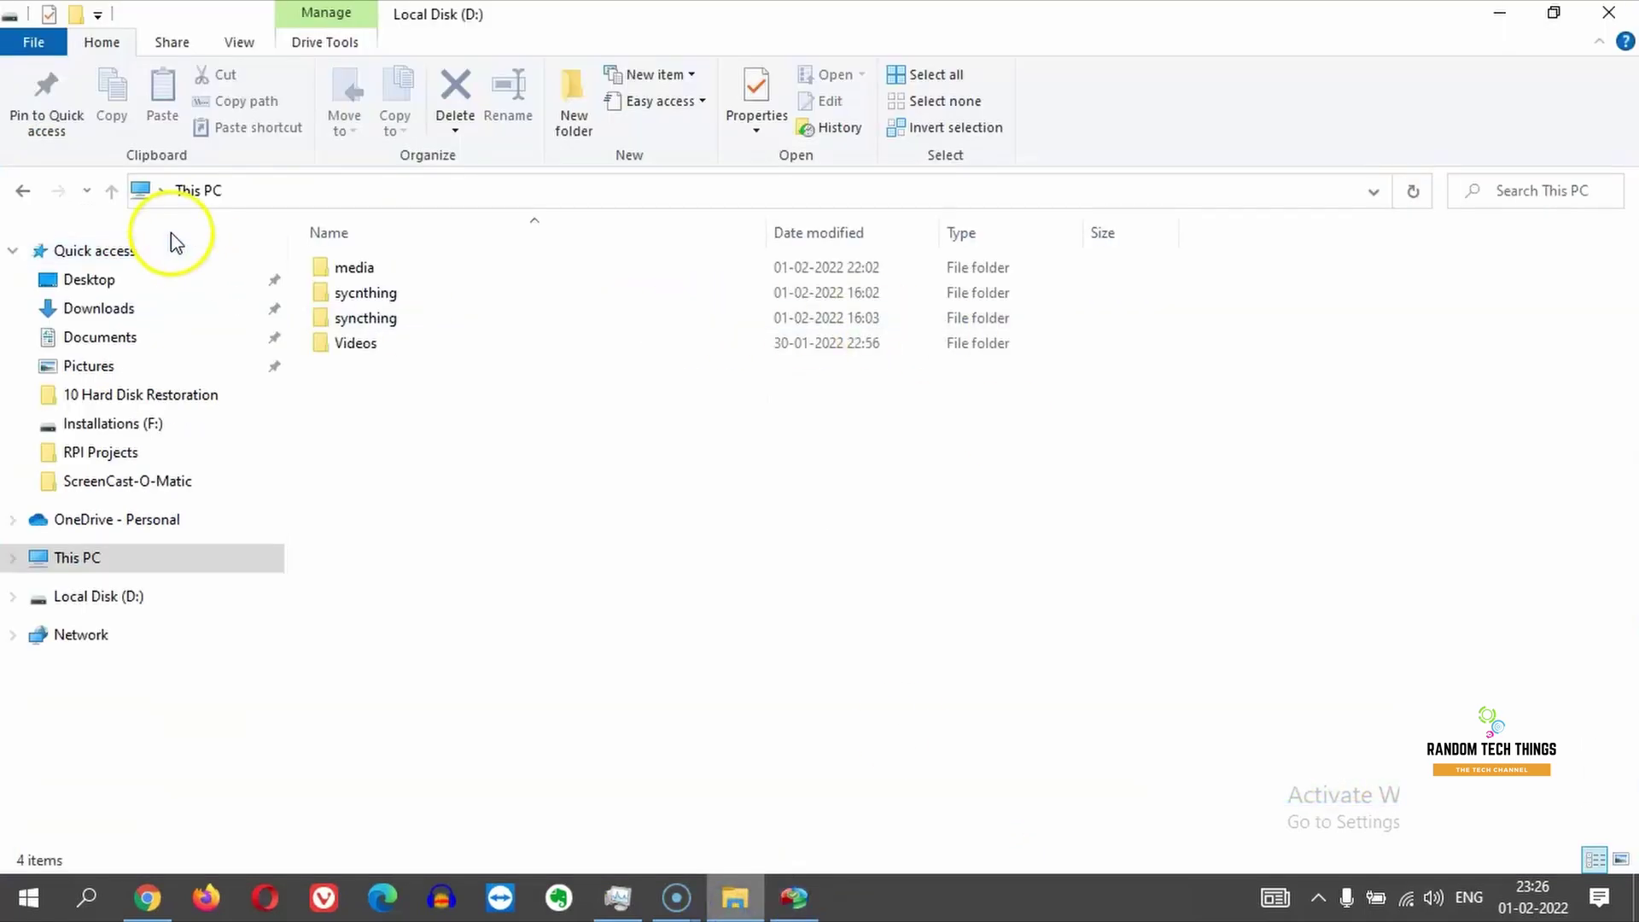
click(81, 564)
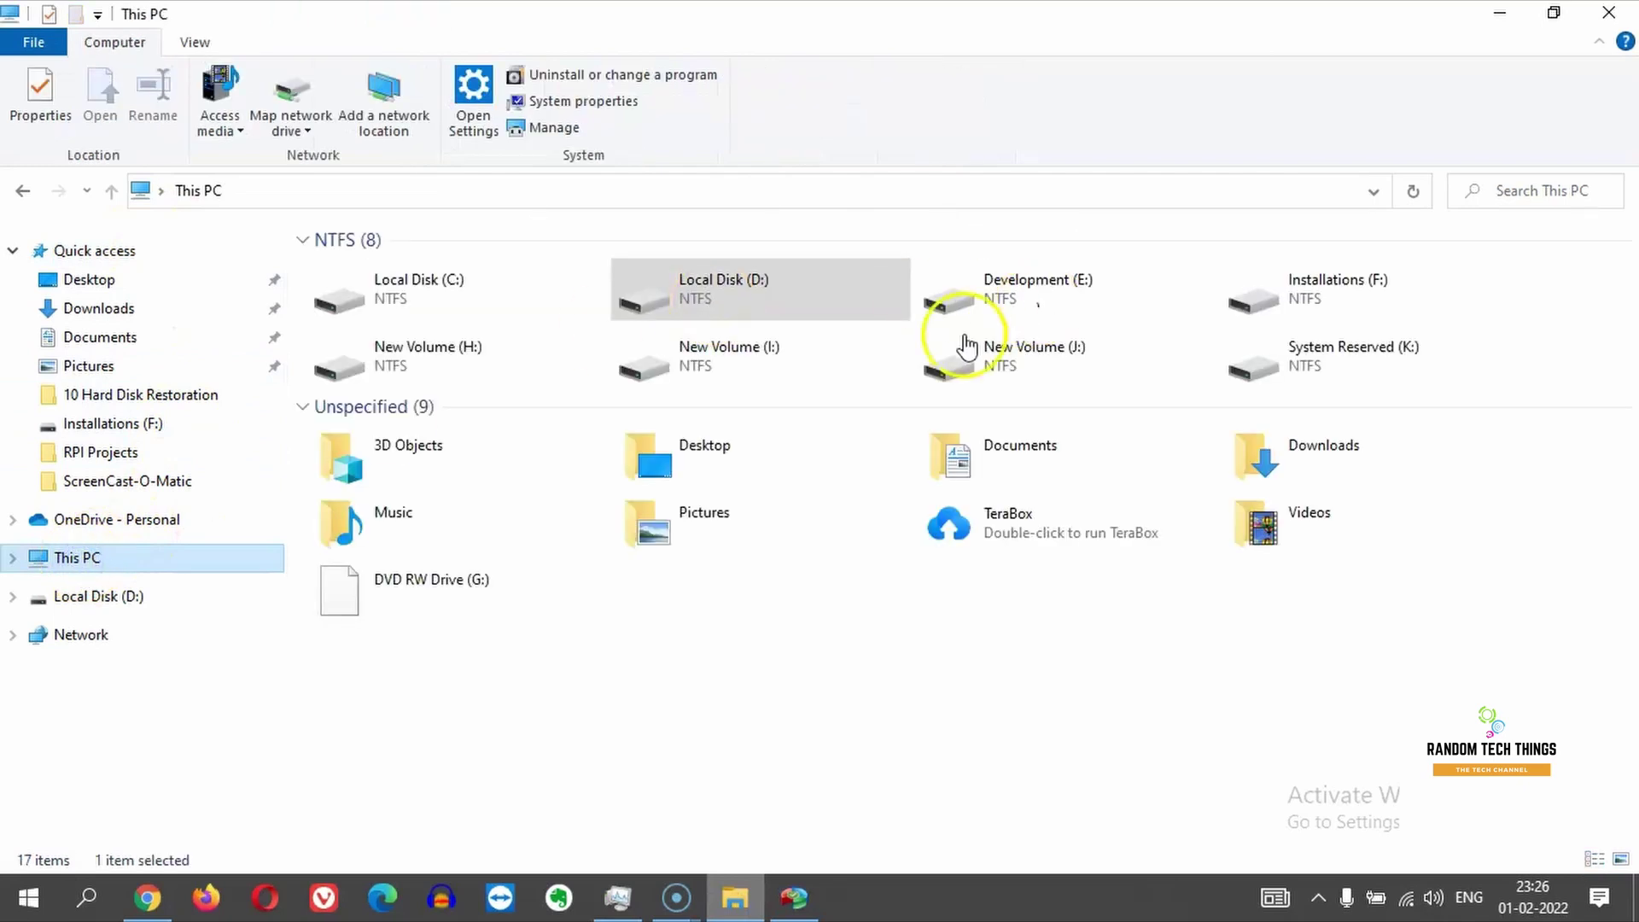
click(643, 283)
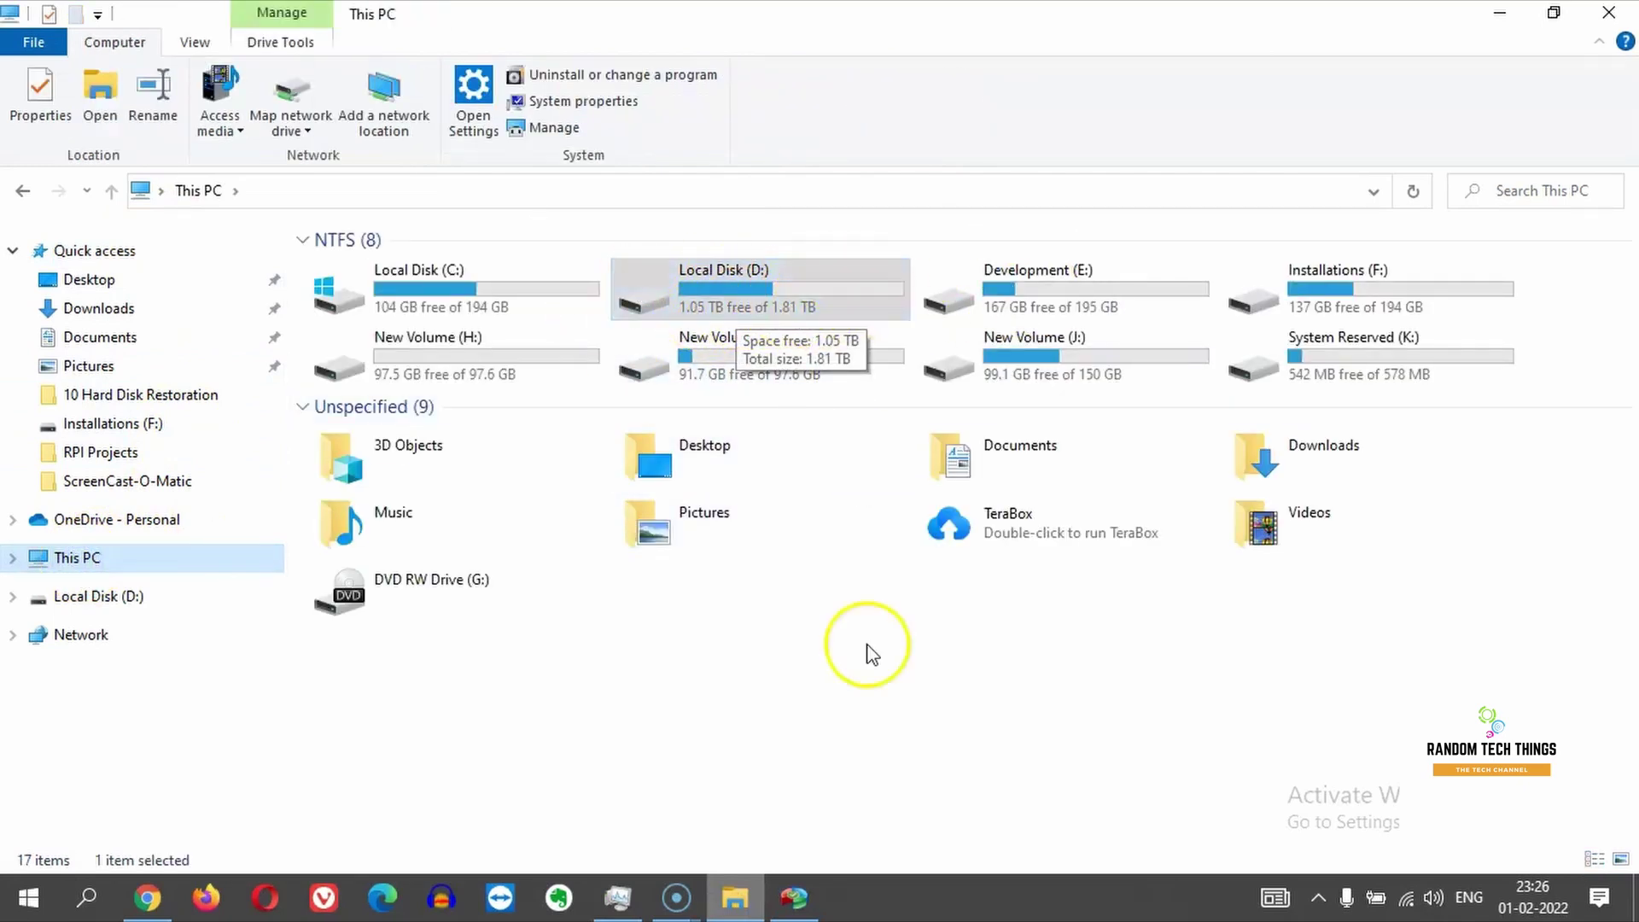
click(792, 894)
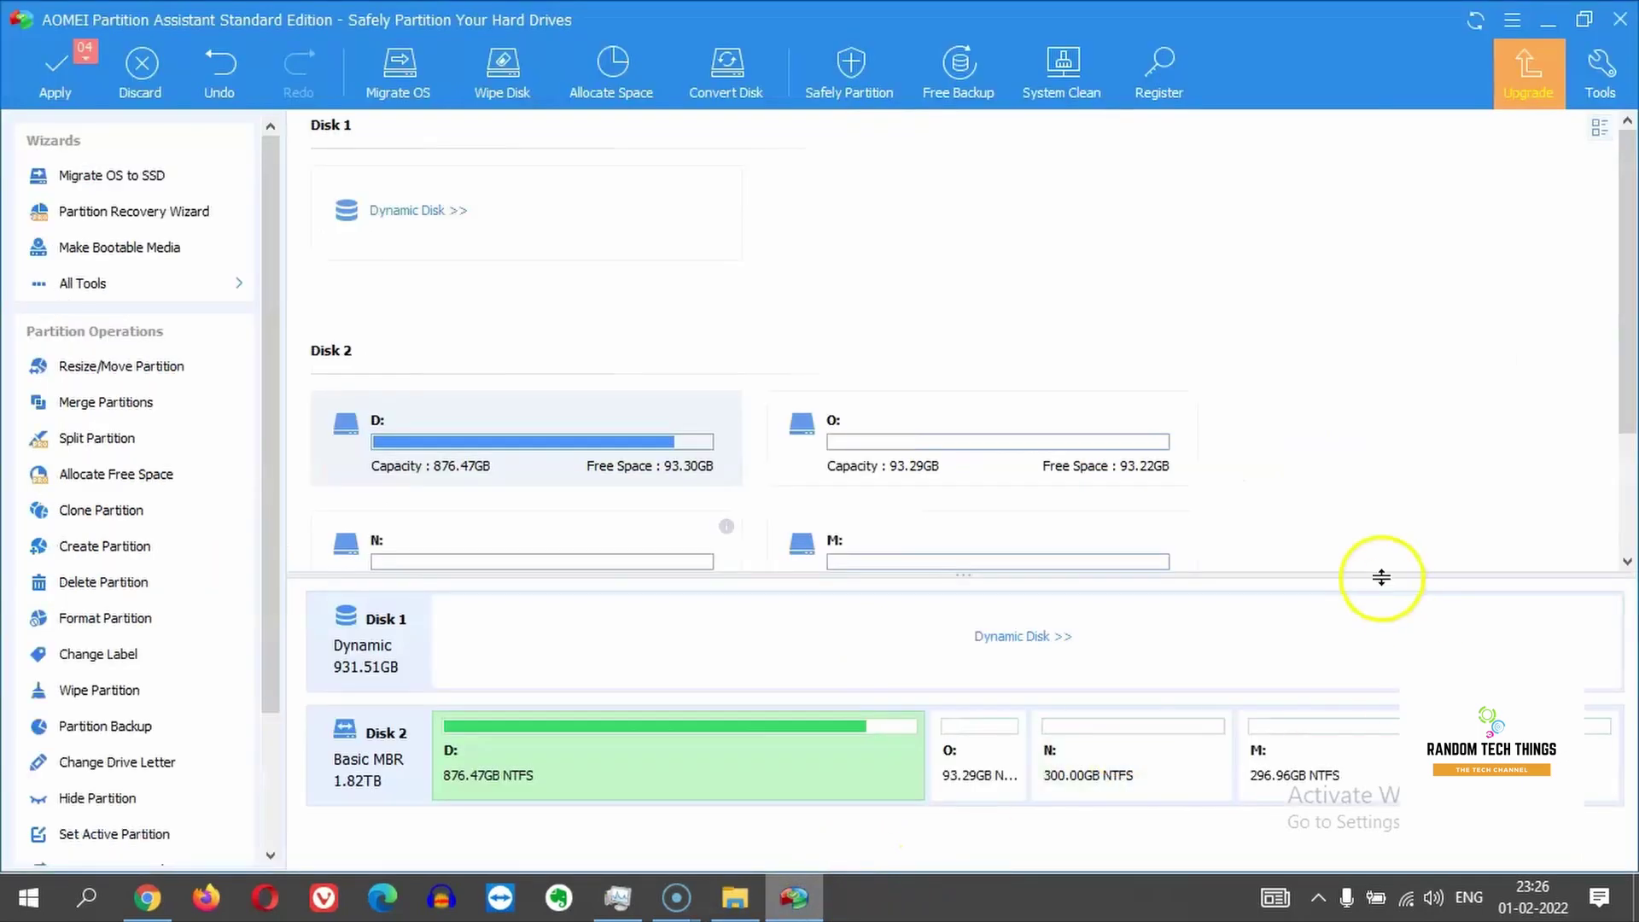
- Review the pending partition operations for Disk 2 and start them with partition checking before execution enabled
click(68, 70)
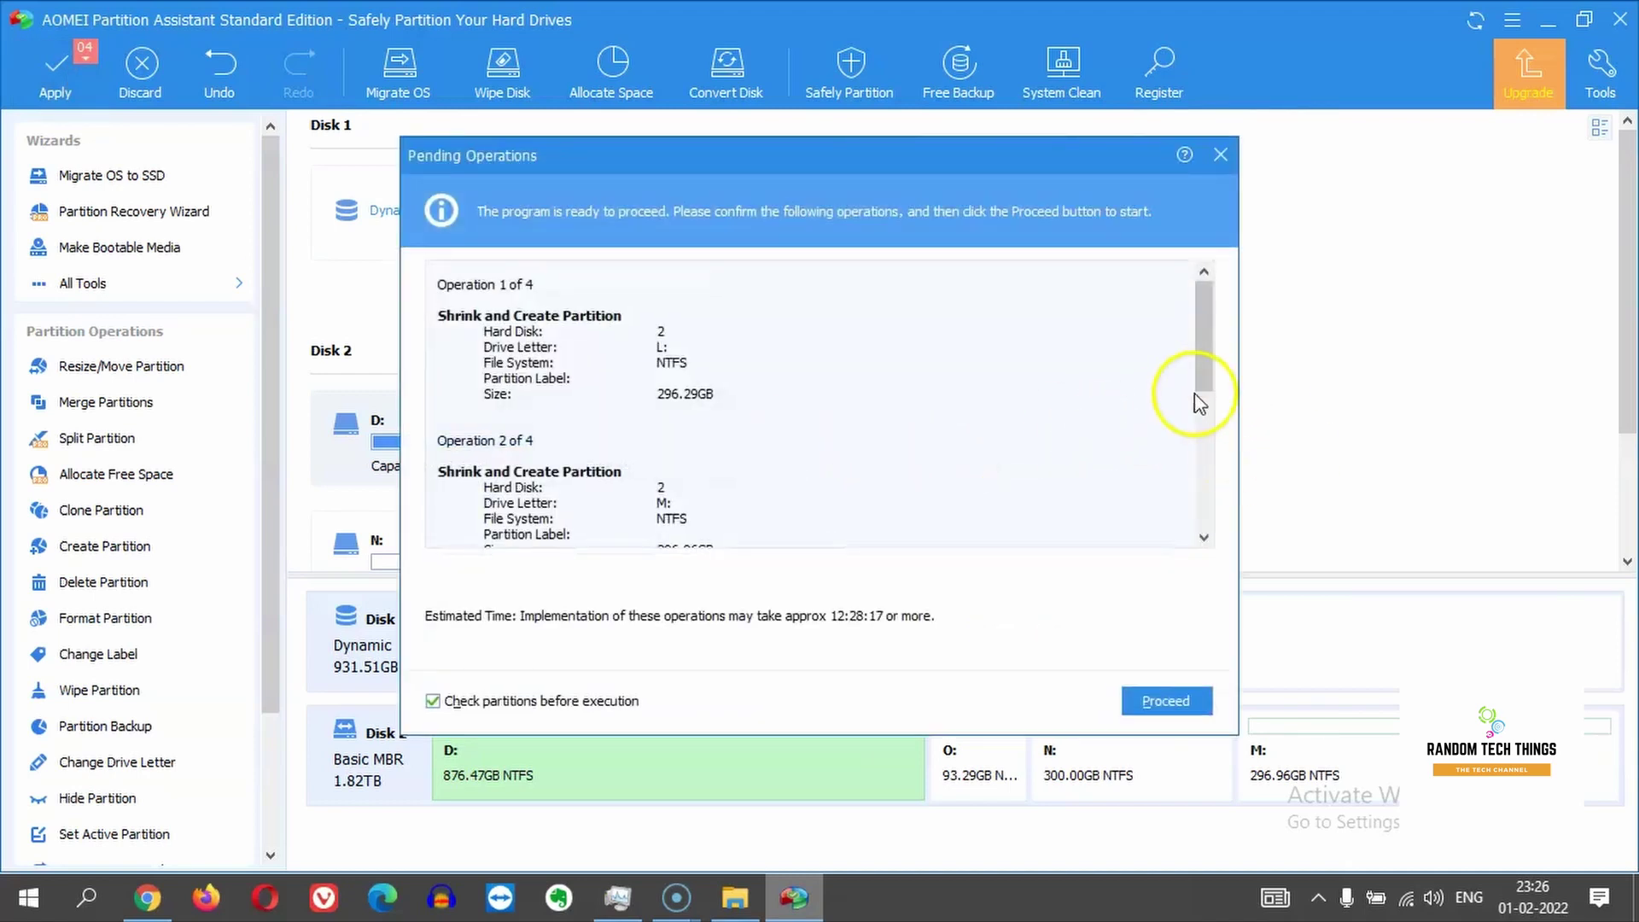
drag(1203, 331, 1216, 290)
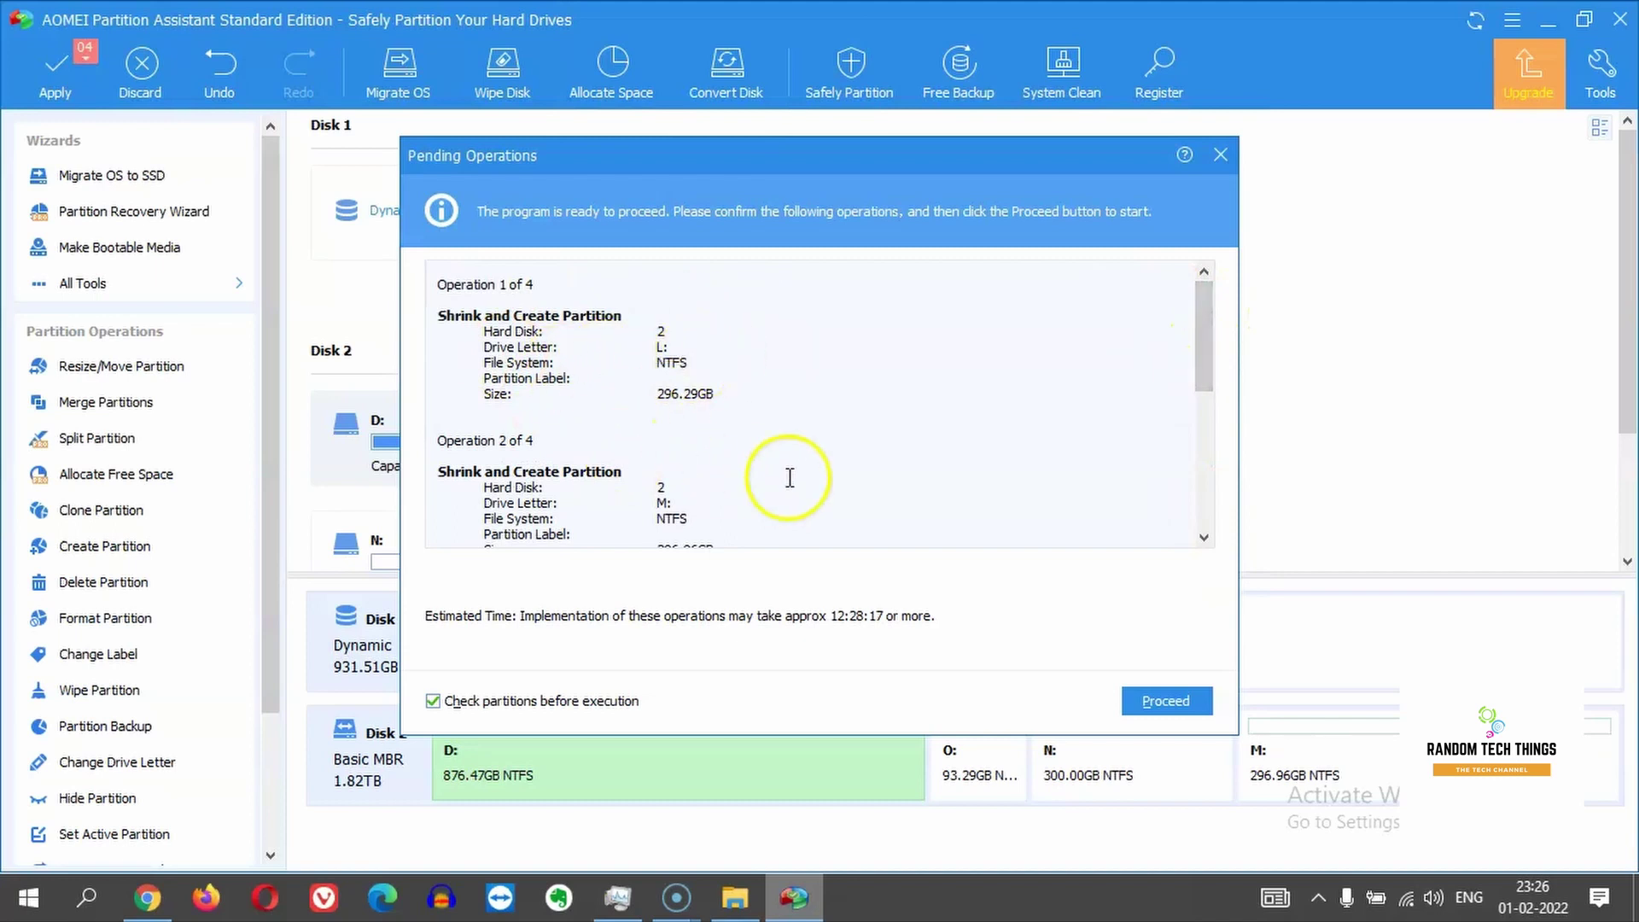
drag(656, 394, 743, 390)
drag(1205, 363, 1201, 318)
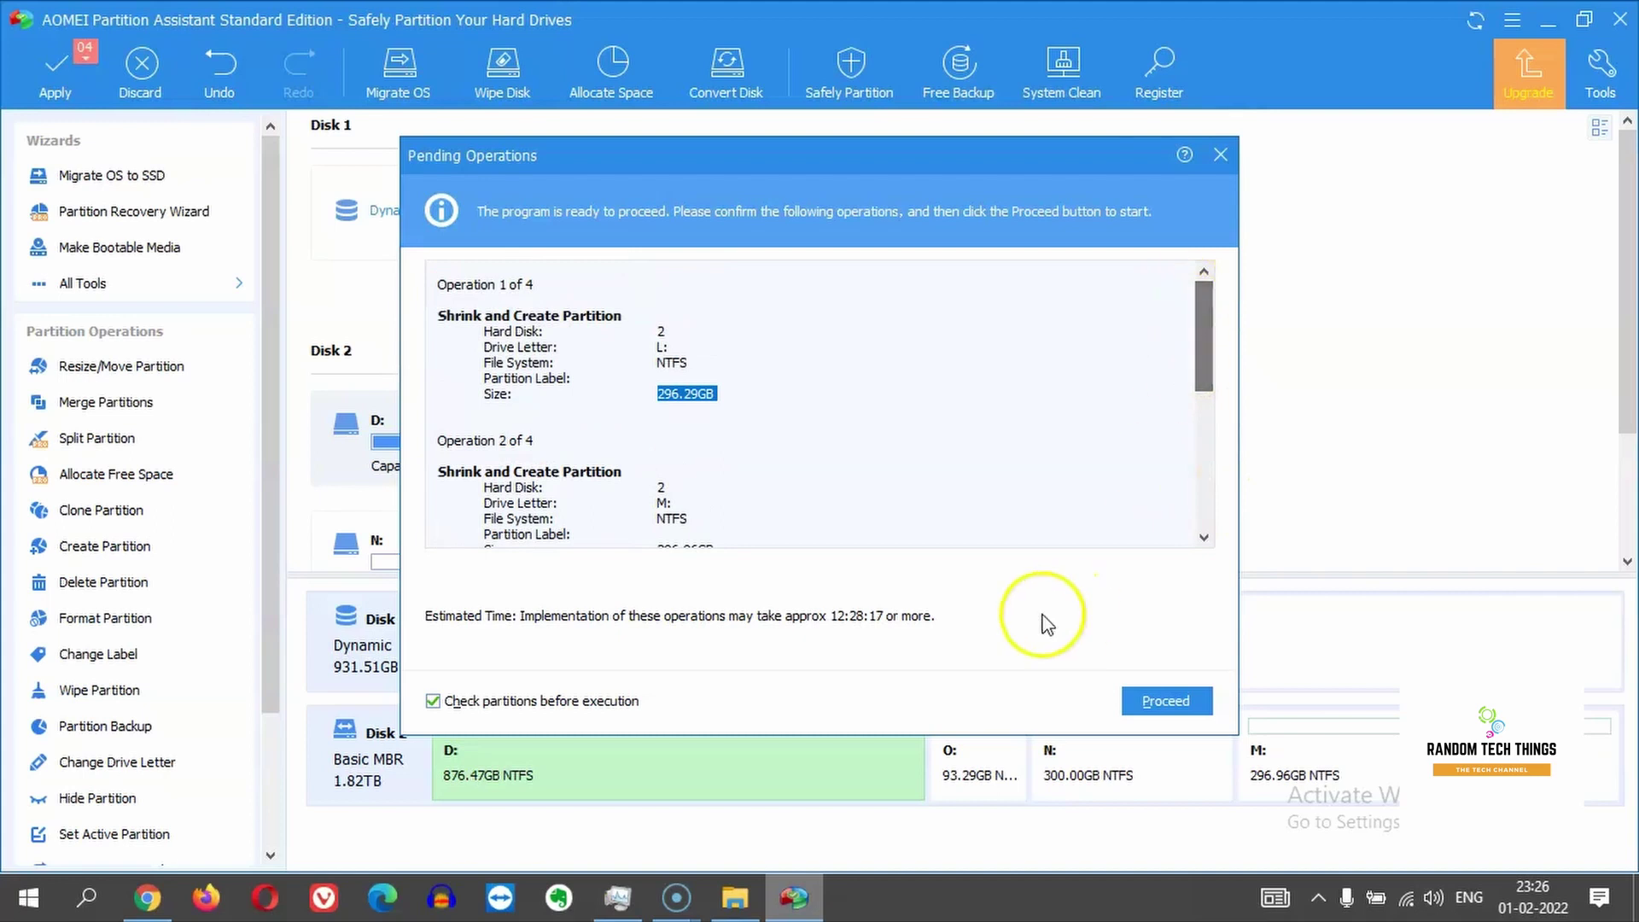
click(1164, 701)
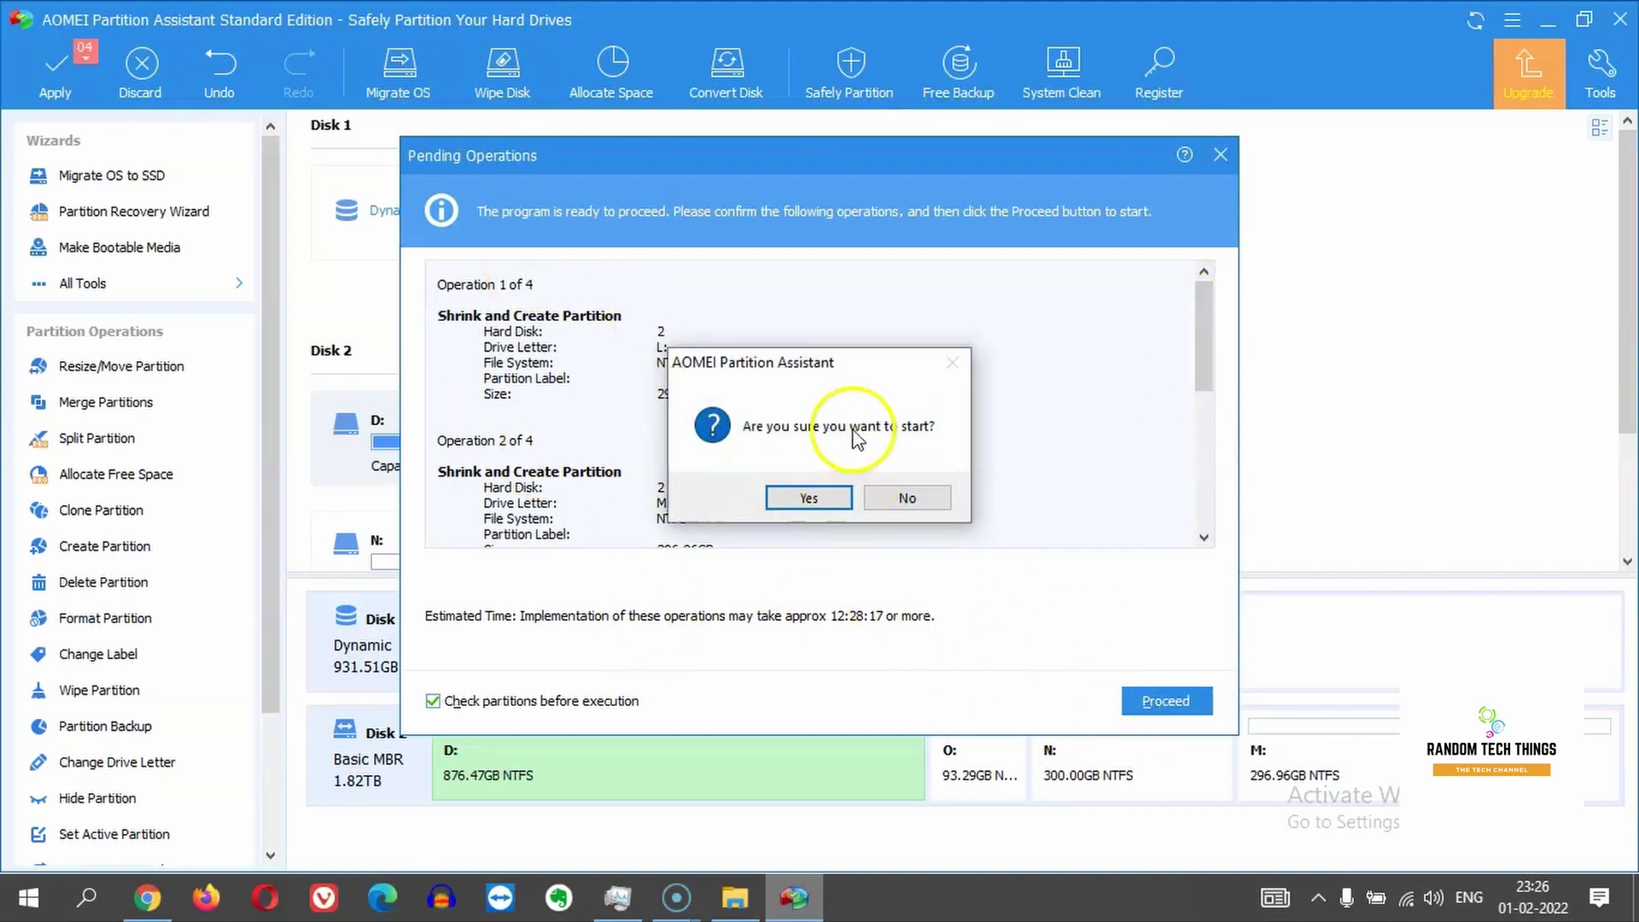
click(807, 498)
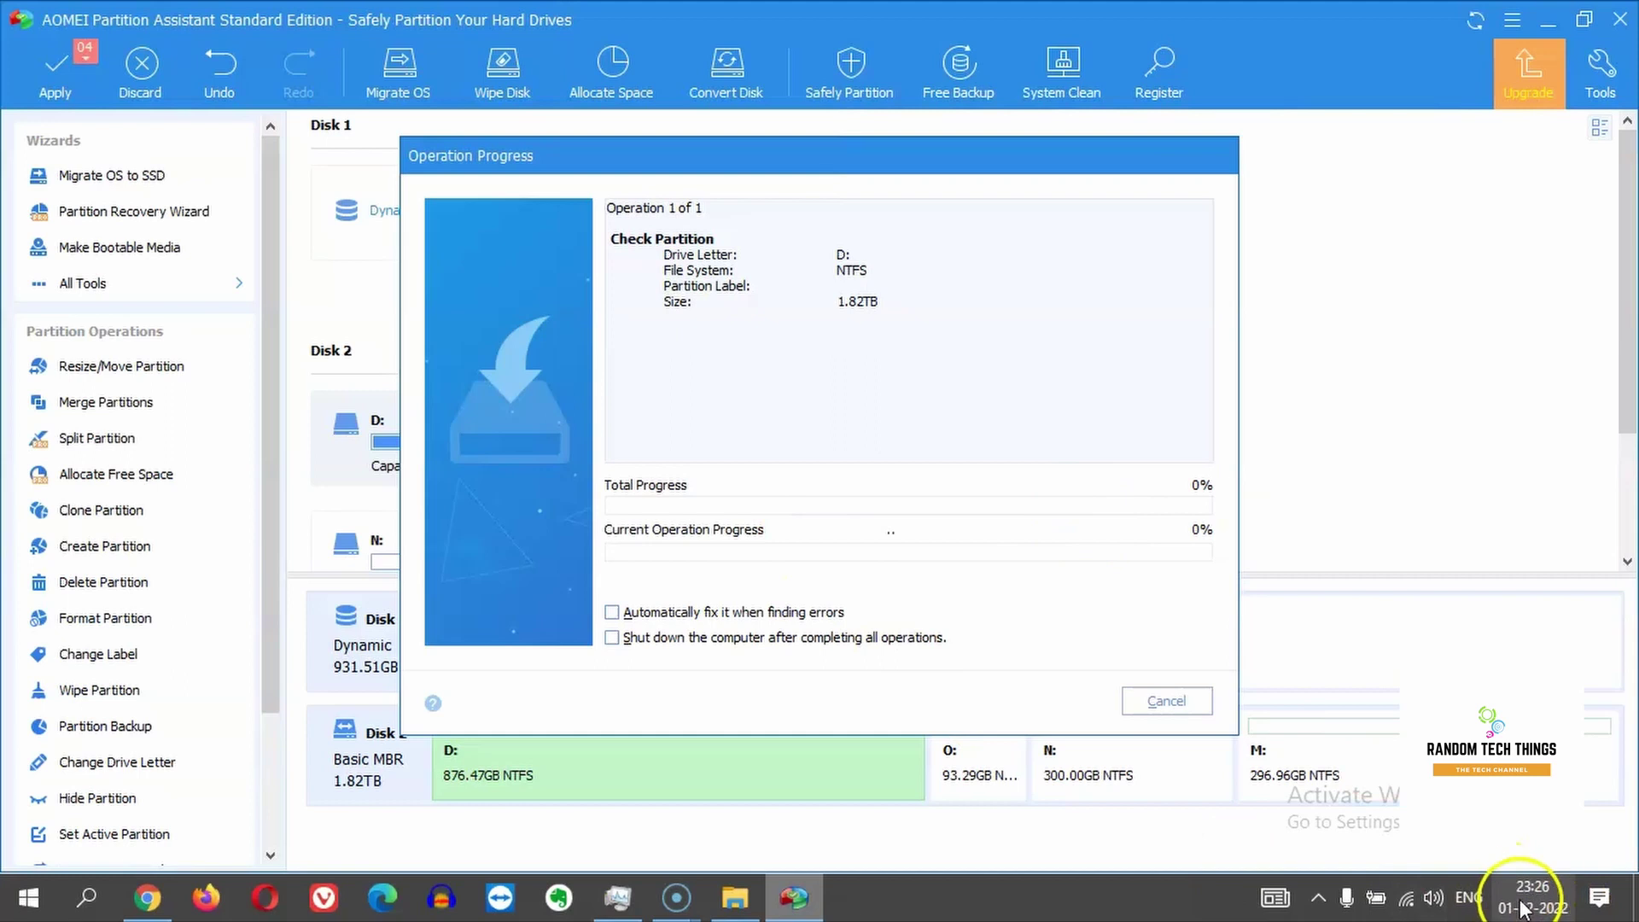
mouse_move(1555, 907)
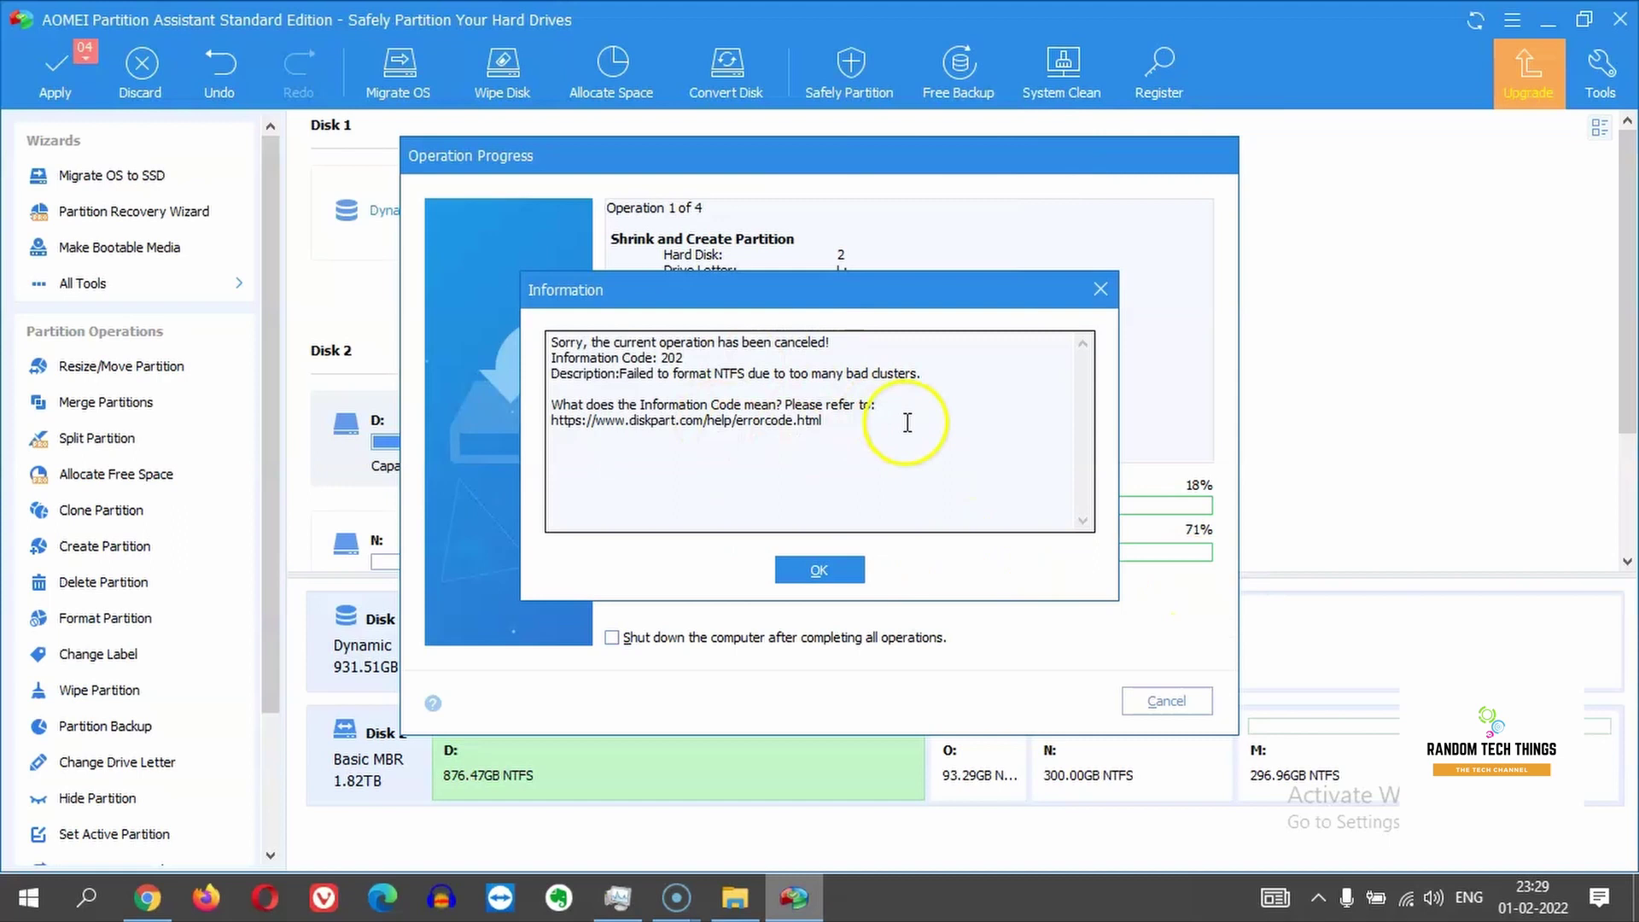
- Dismiss the cancelled-operation message, then reload the disk properties in AOMEI Partition Assistant after checking the drives in File Explorer's This PC
click(822, 574)
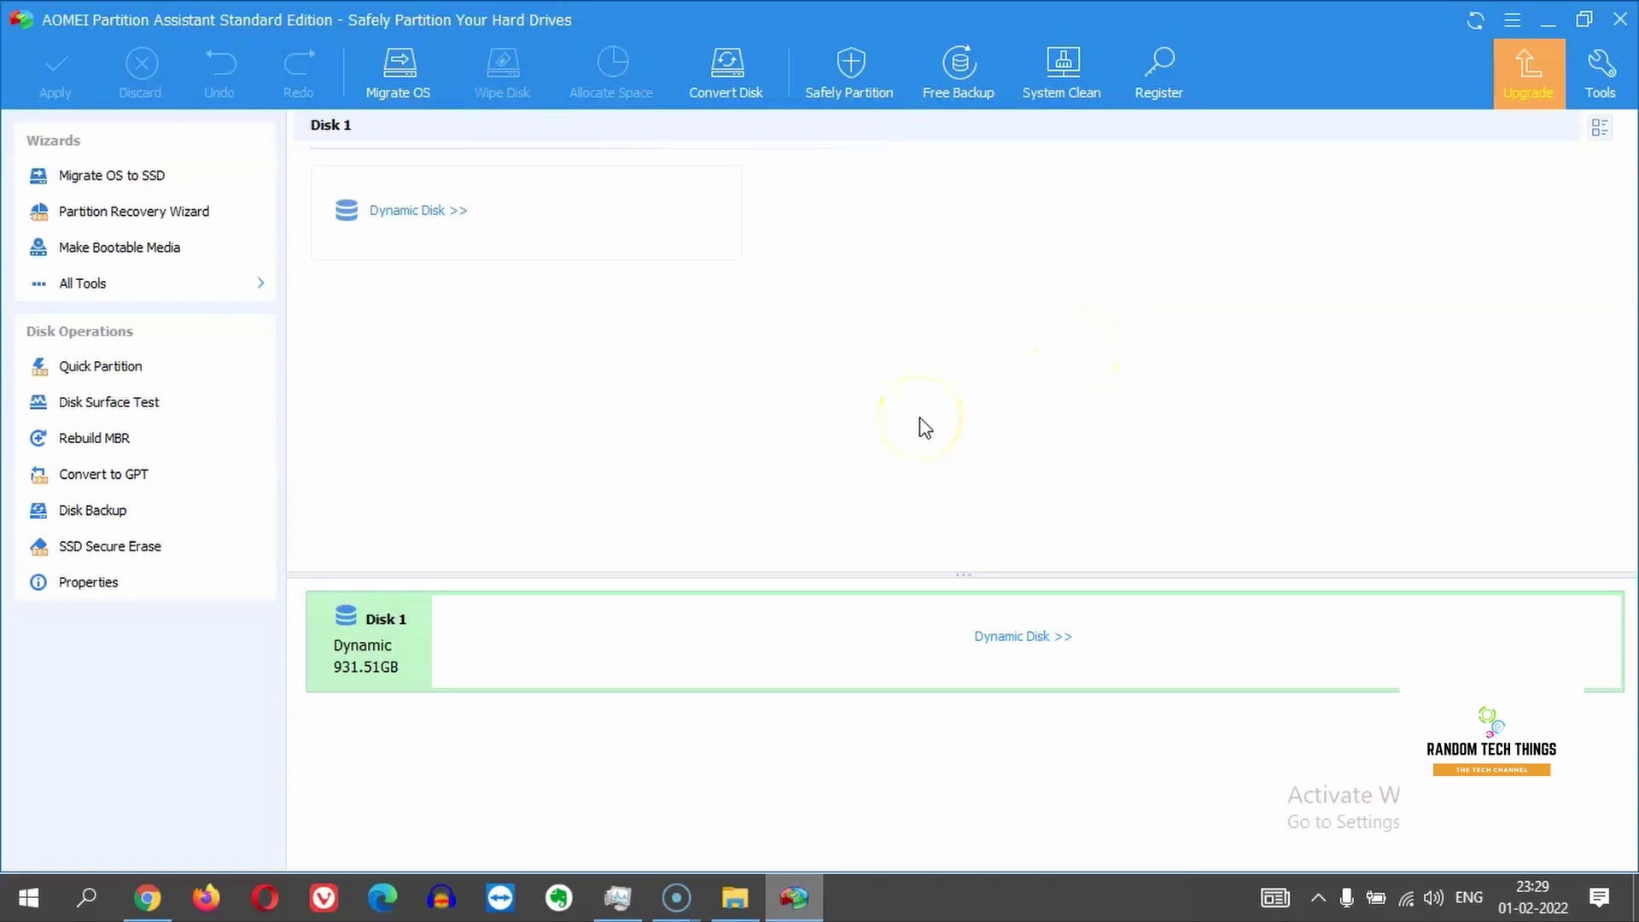
click(734, 898)
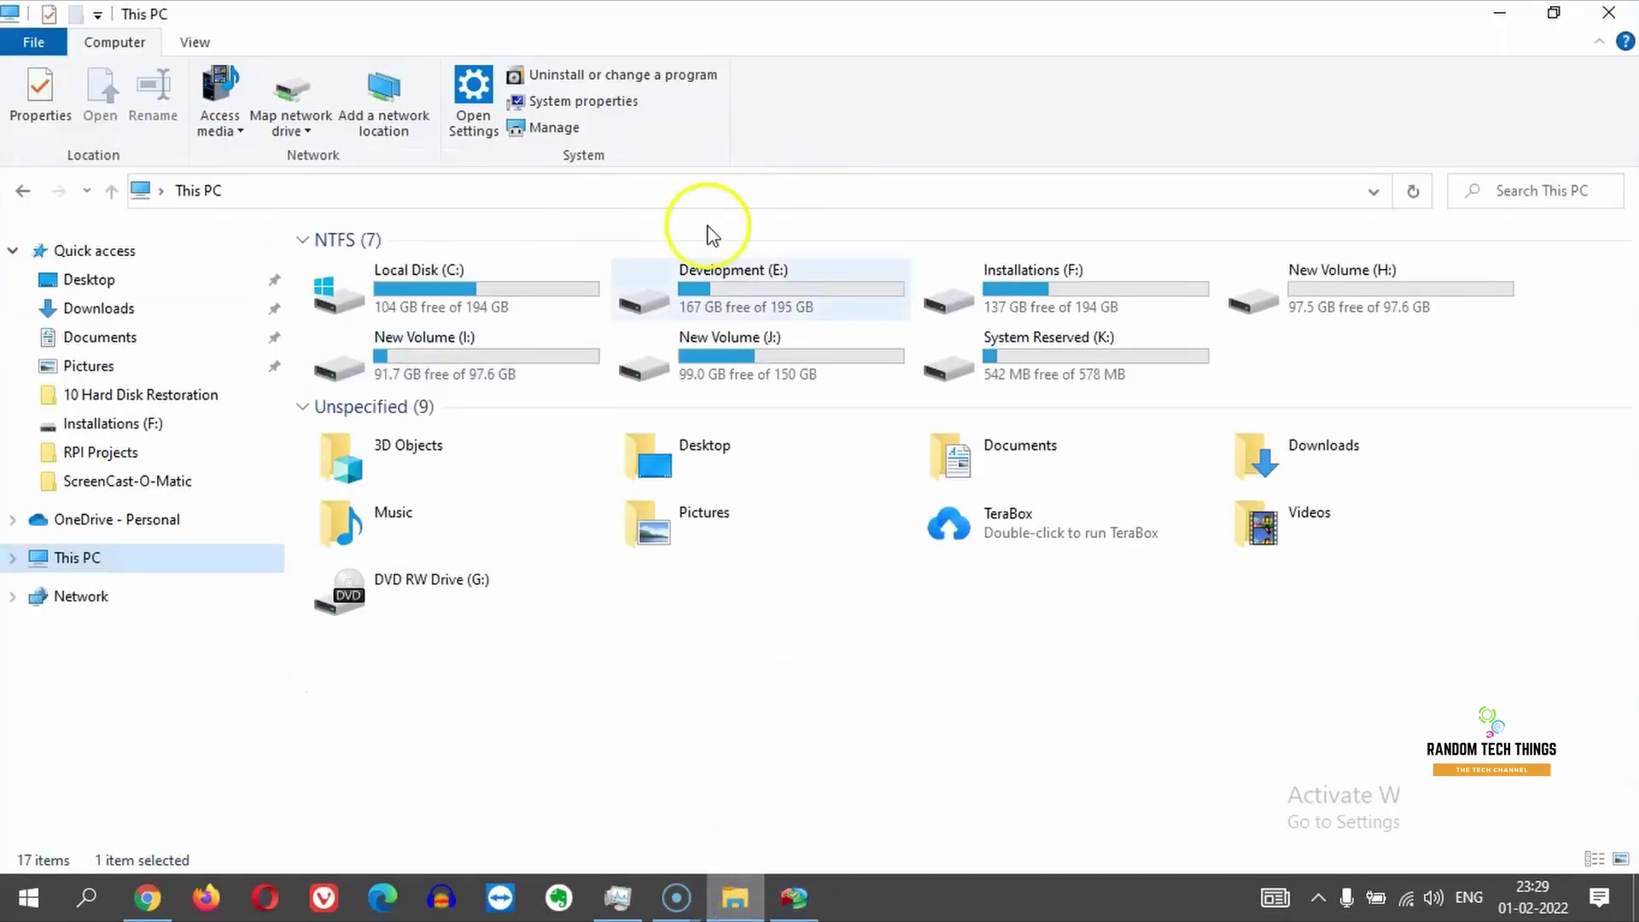
click(789, 898)
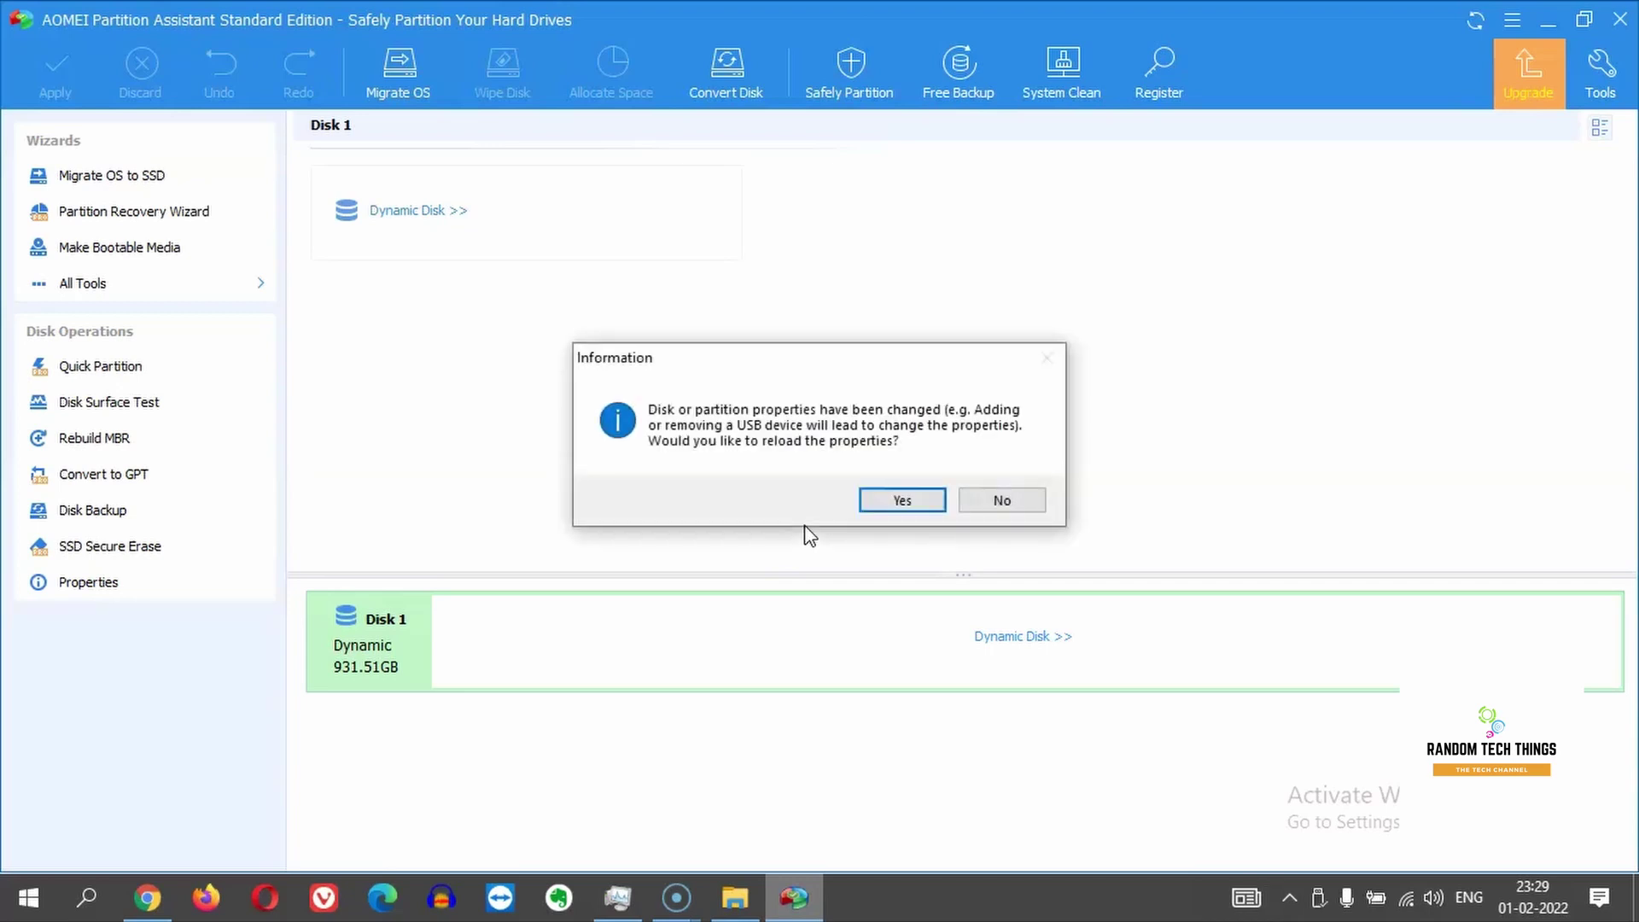
click(884, 500)
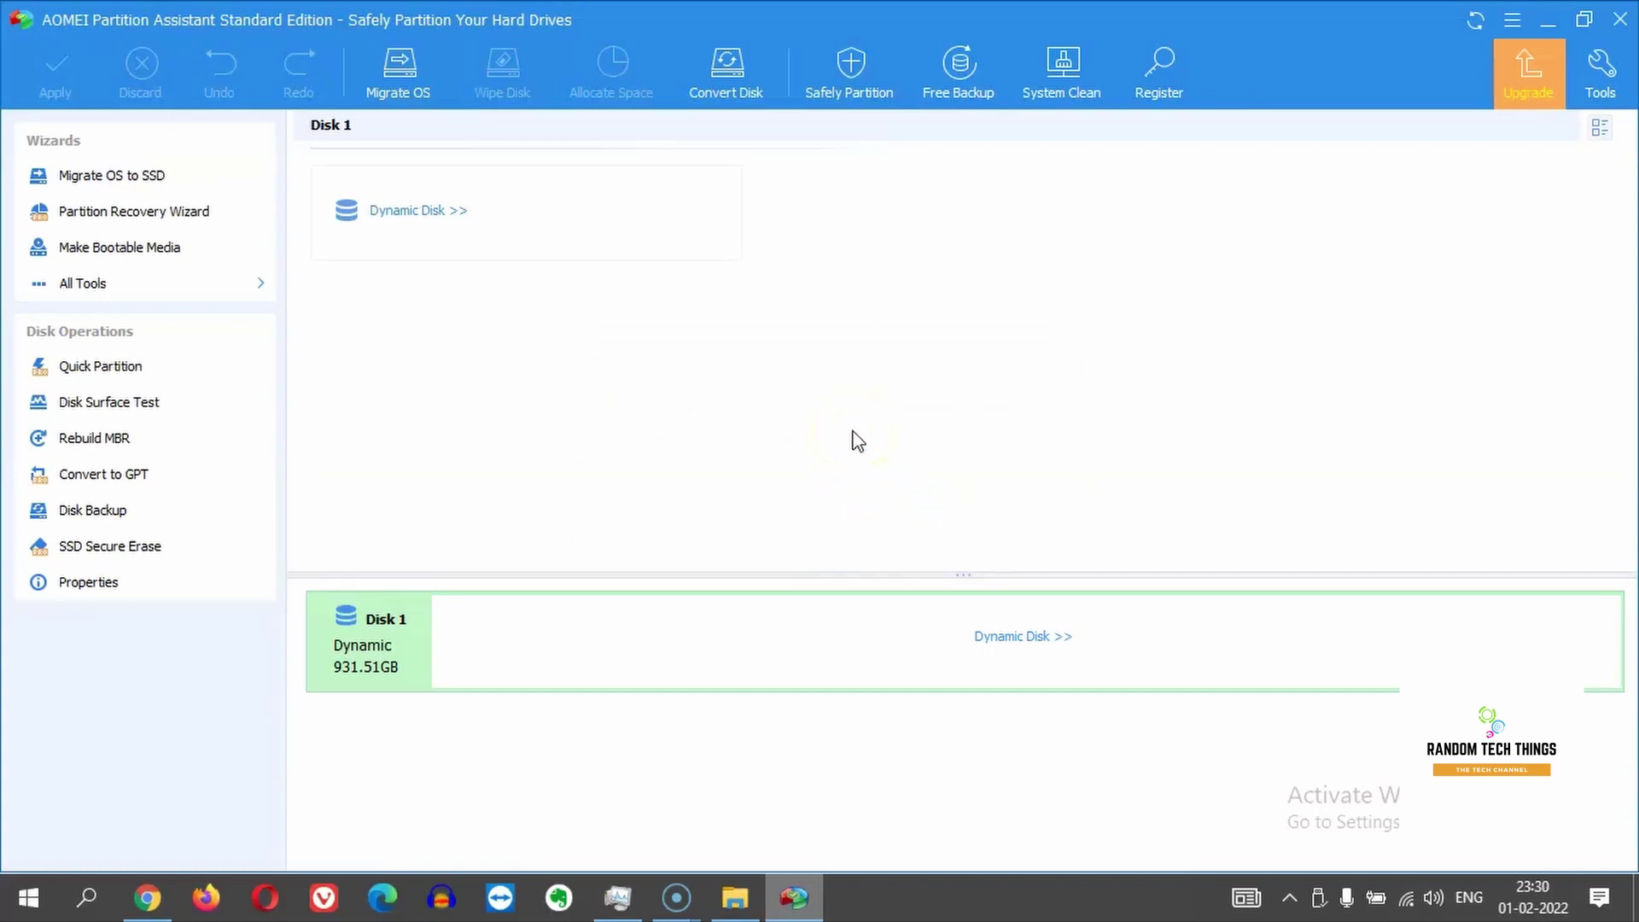
- Compare the drives listed in File Explorer's This PC with the disks shown in AOMEI Partition Assistant
click(736, 915)
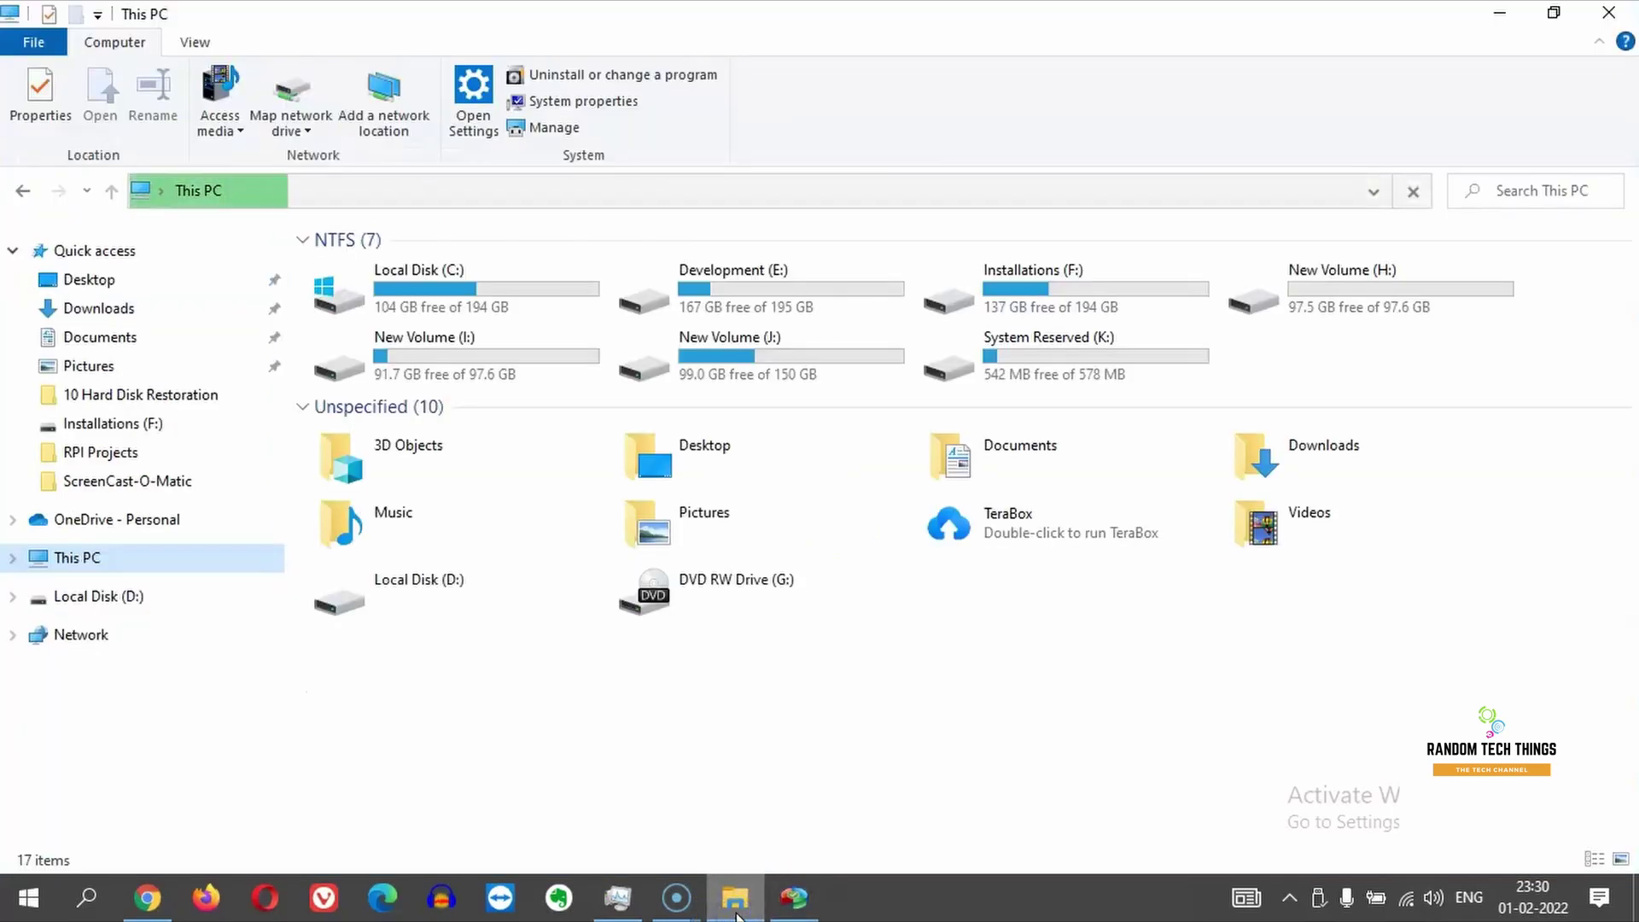
click(794, 913)
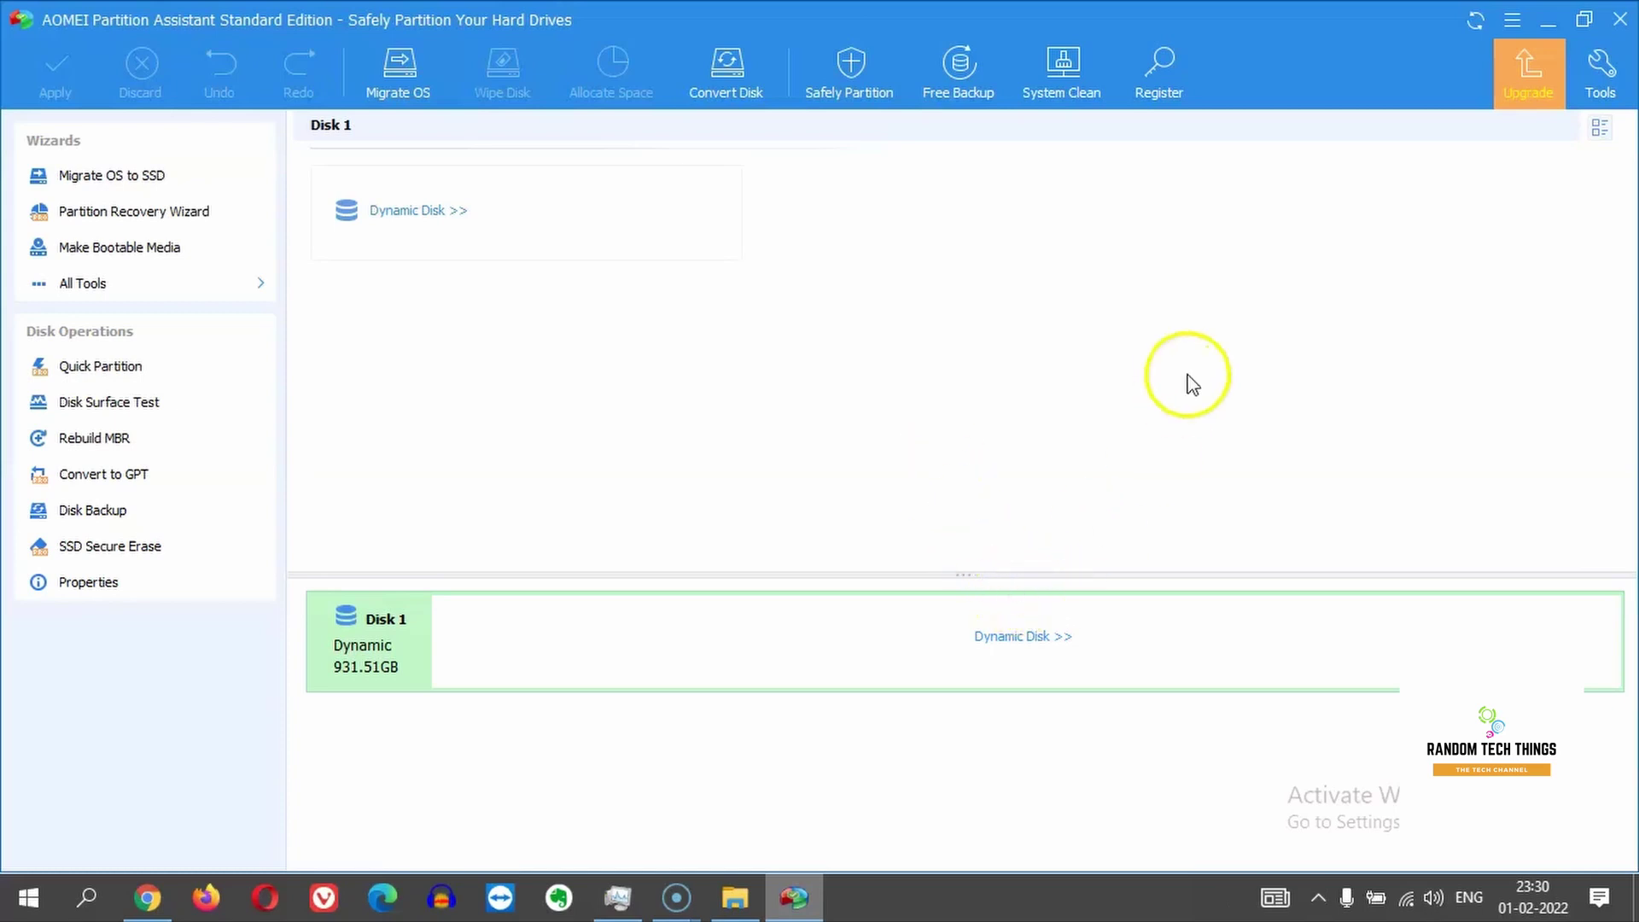
click(735, 899)
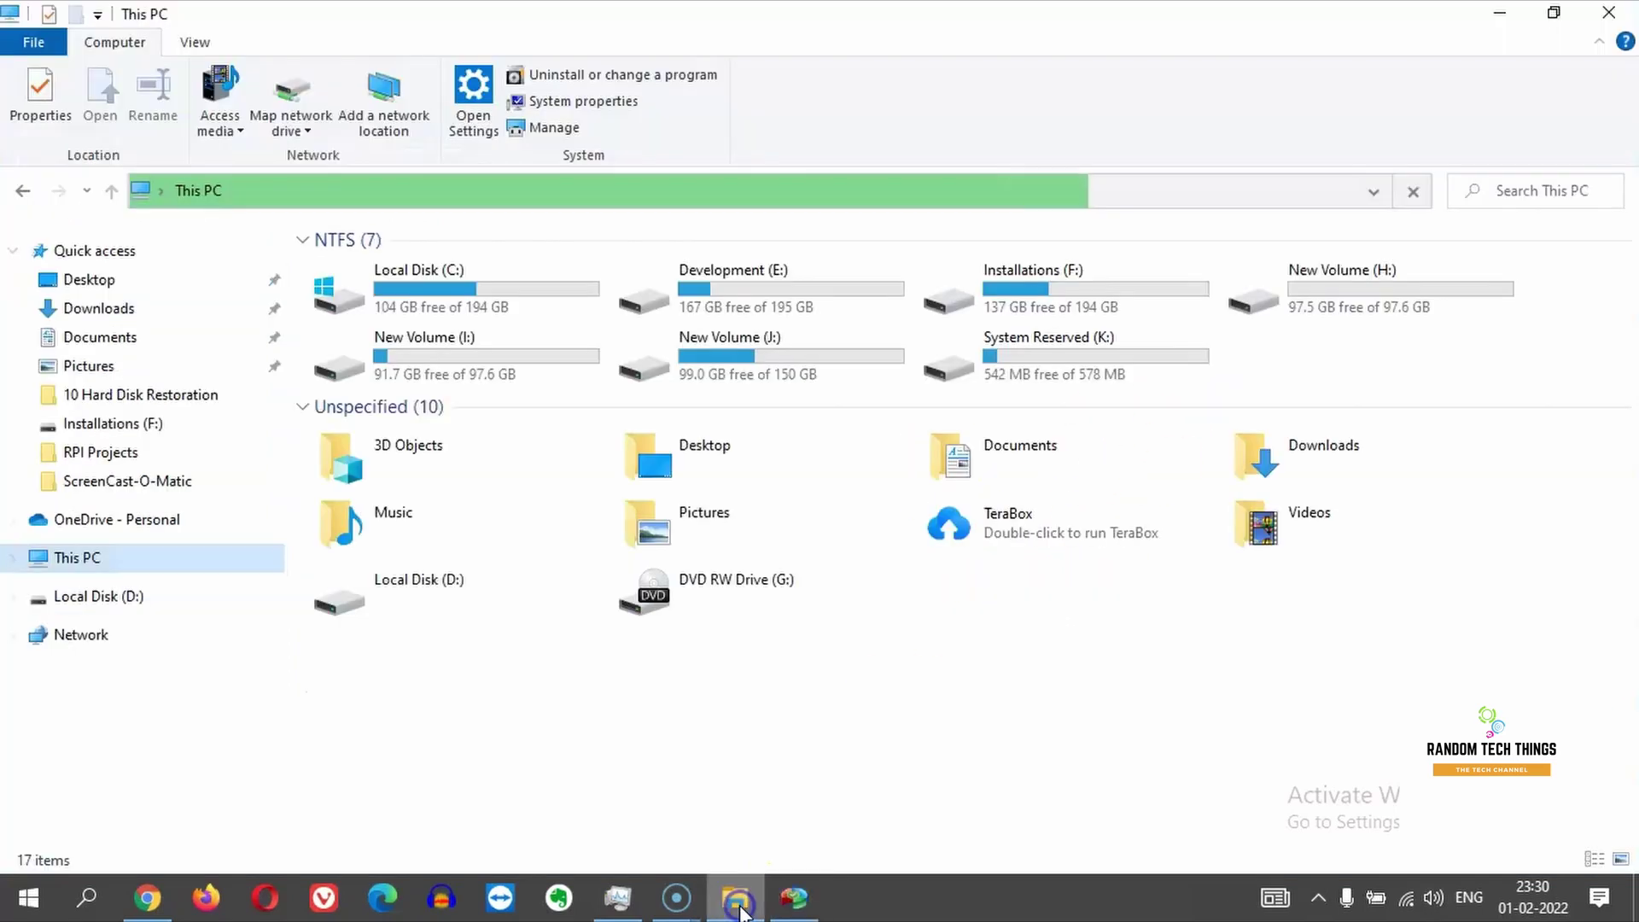
click(792, 898)
click(1063, 363)
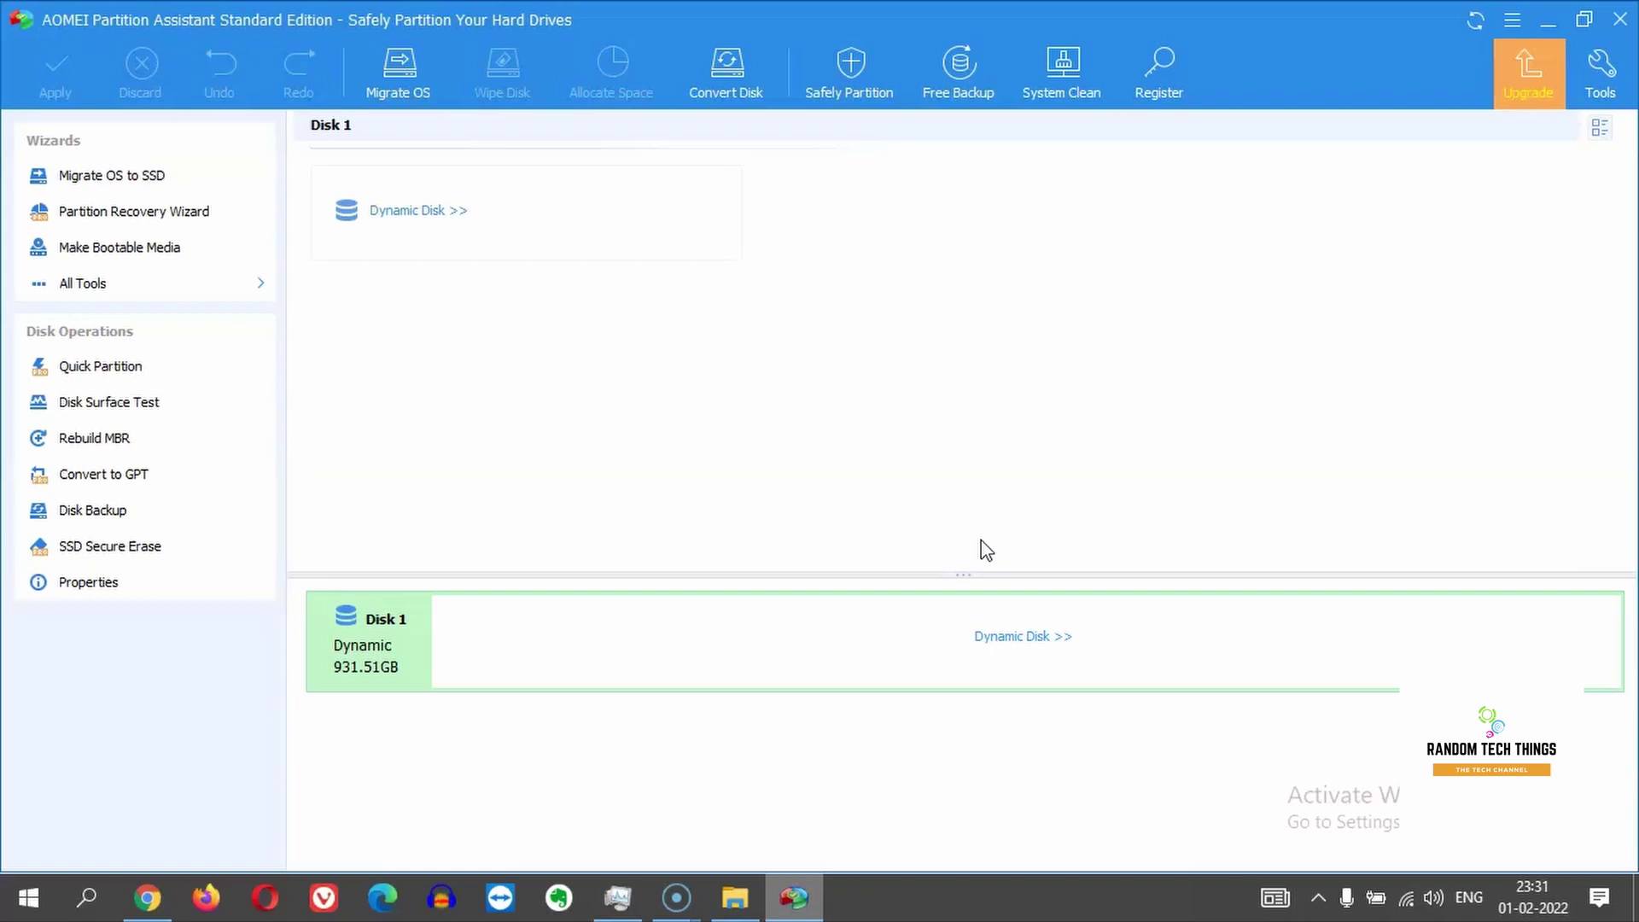
- Open the external USB device's removal options and accept reloading the changed disk properties in AOMEI Partition Assistant
click(735, 897)
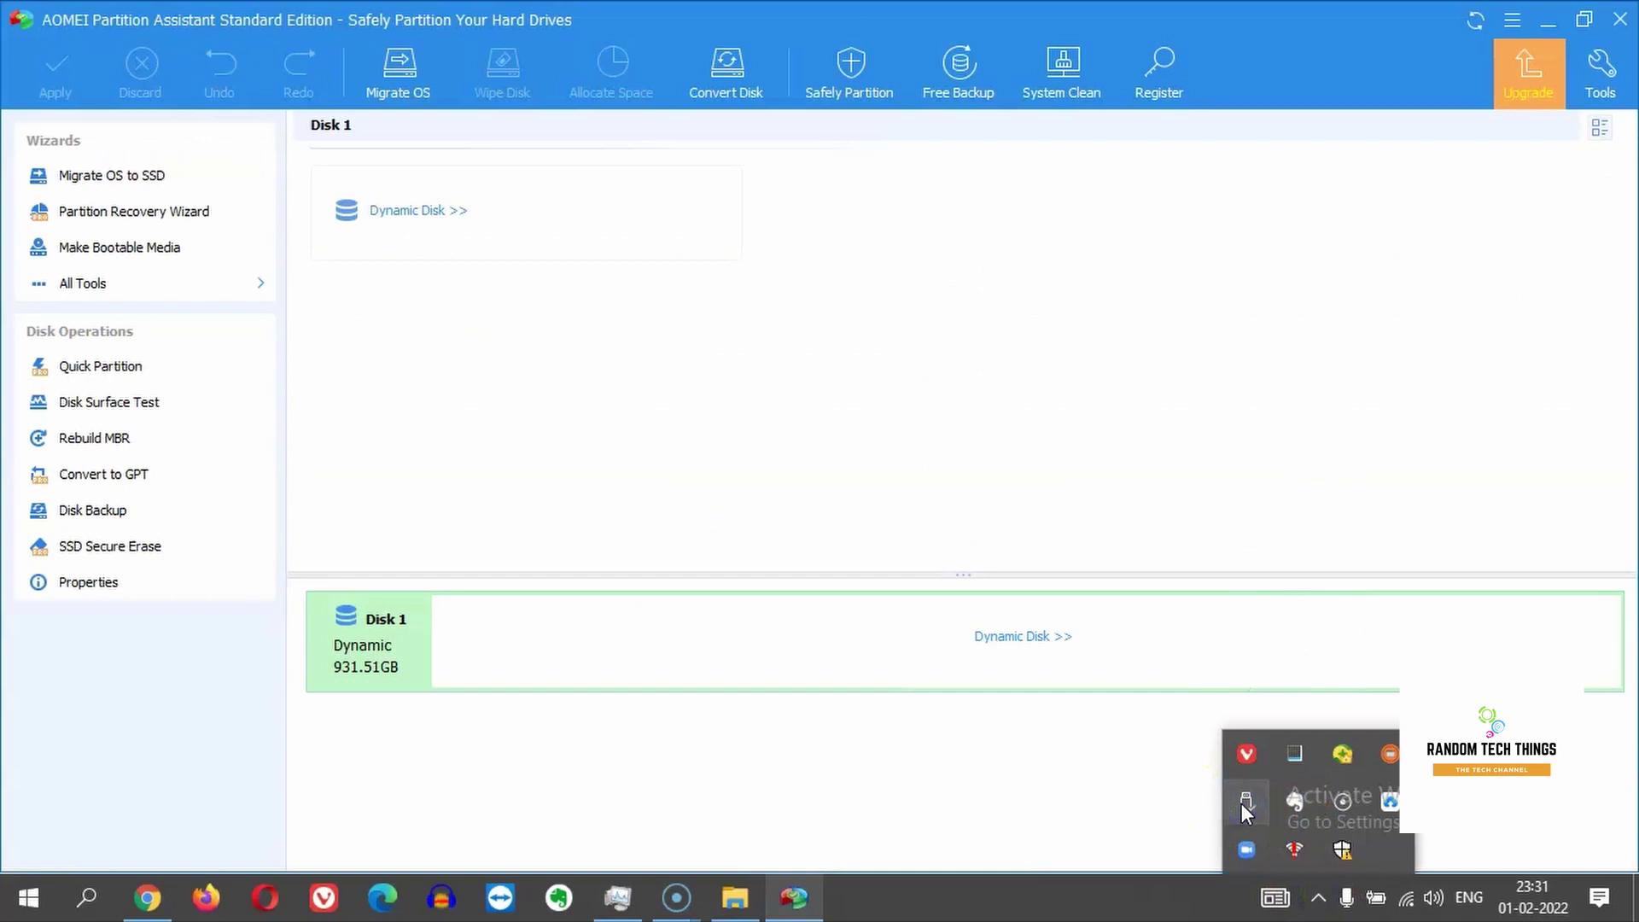
click(948, 402)
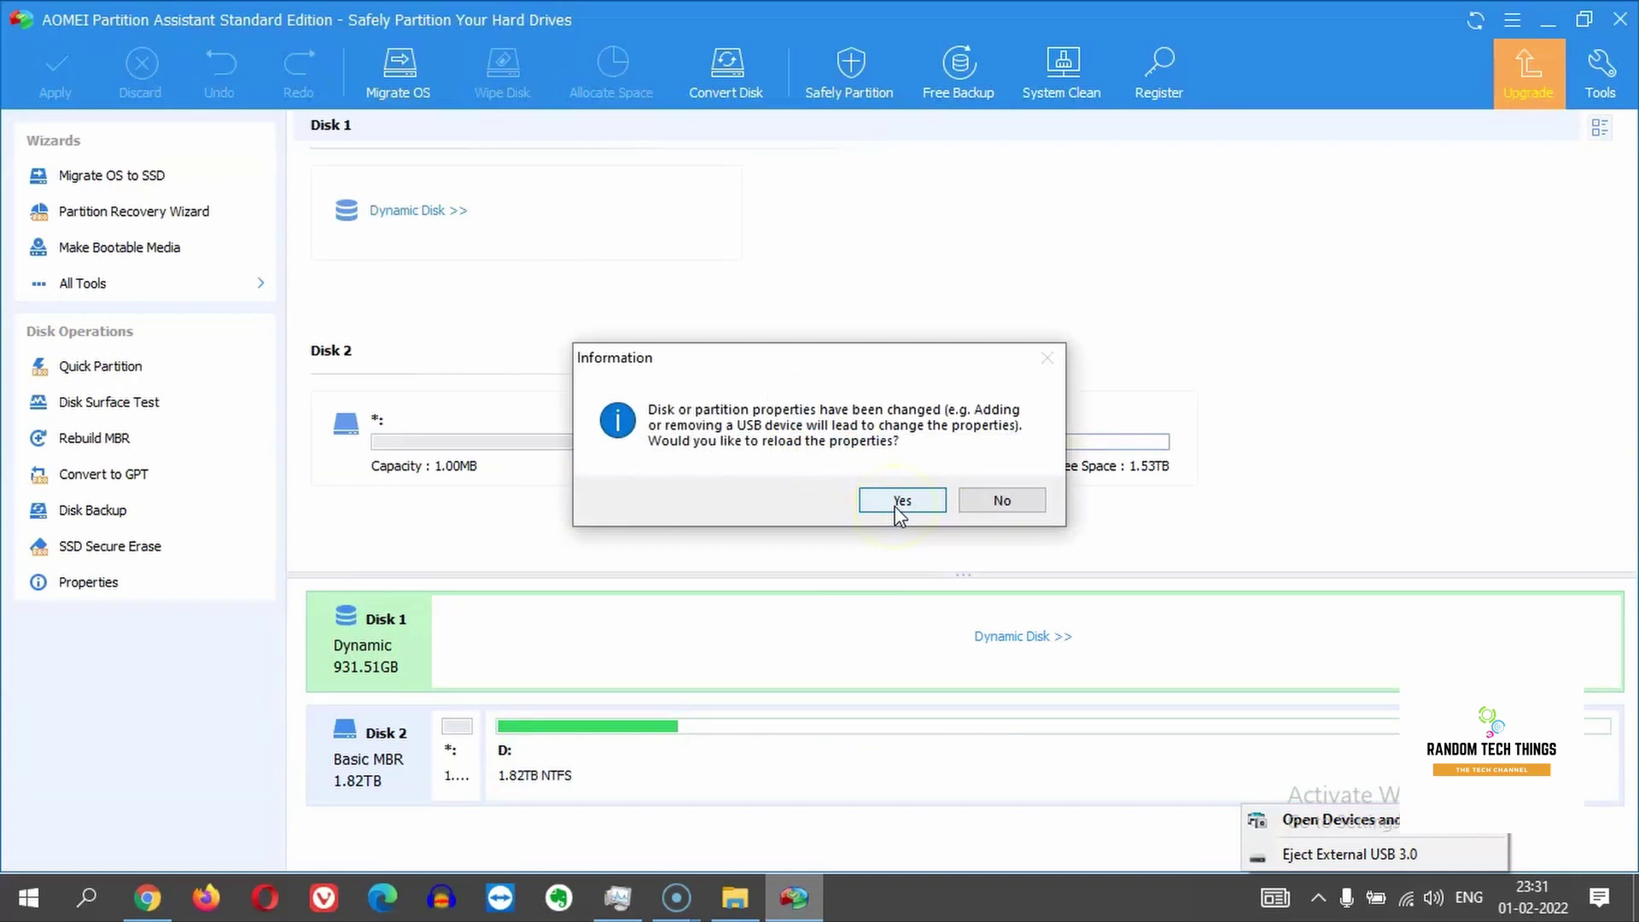
click(901, 500)
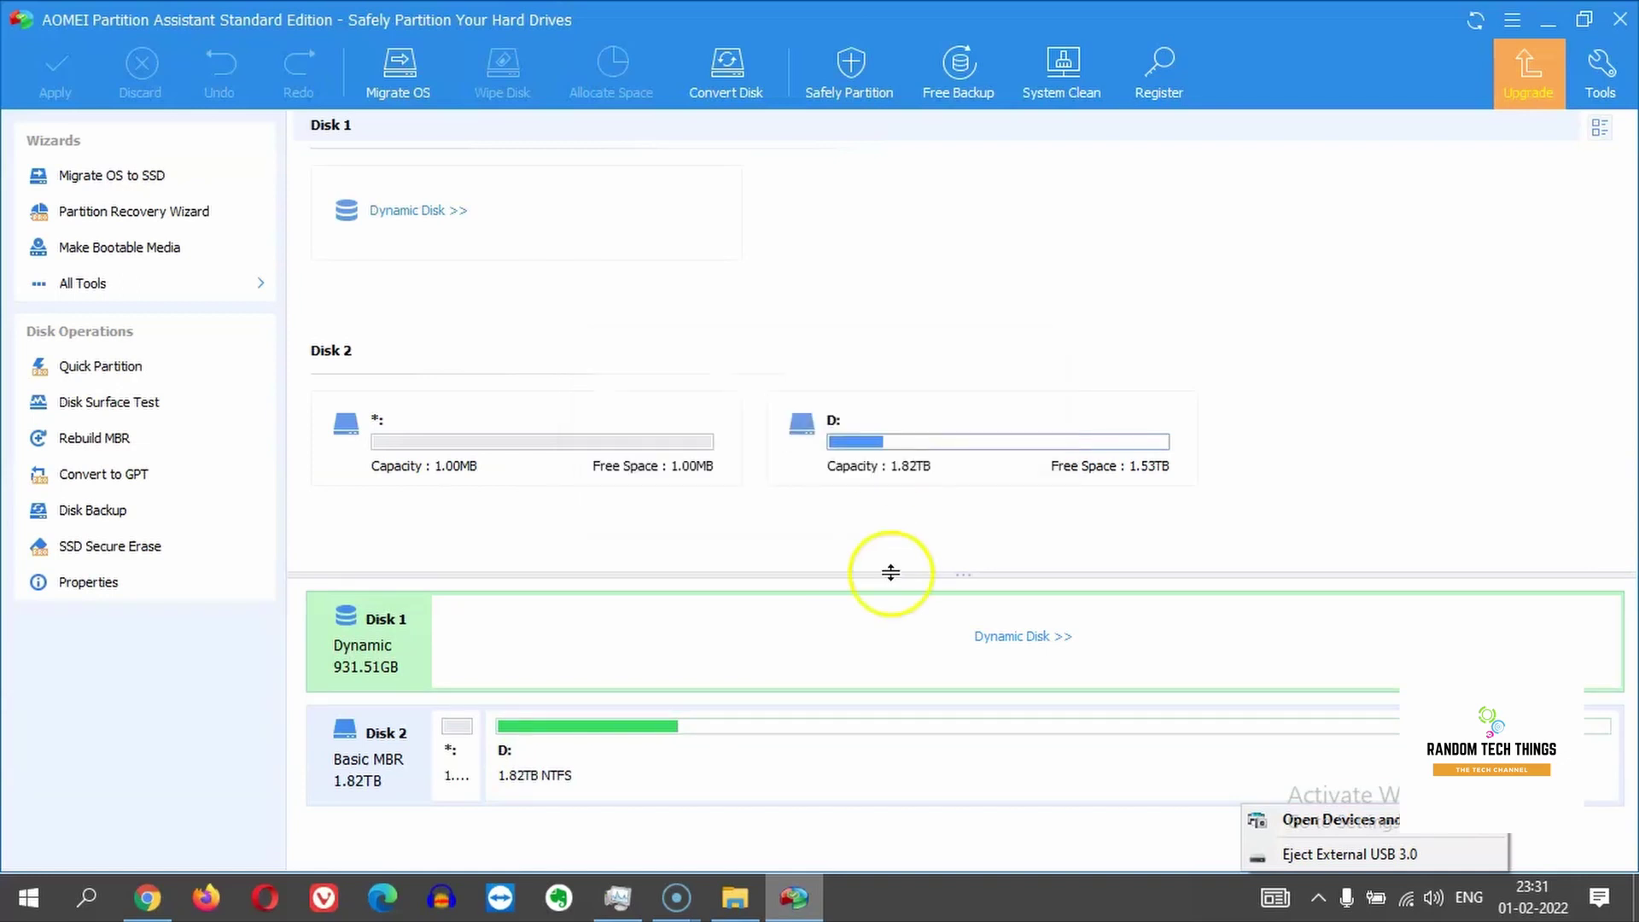
- Check Local Disk (D:) in File Explorer's This PC against the Disk 2 layout in AOMEI Partition Assistant
click(755, 901)
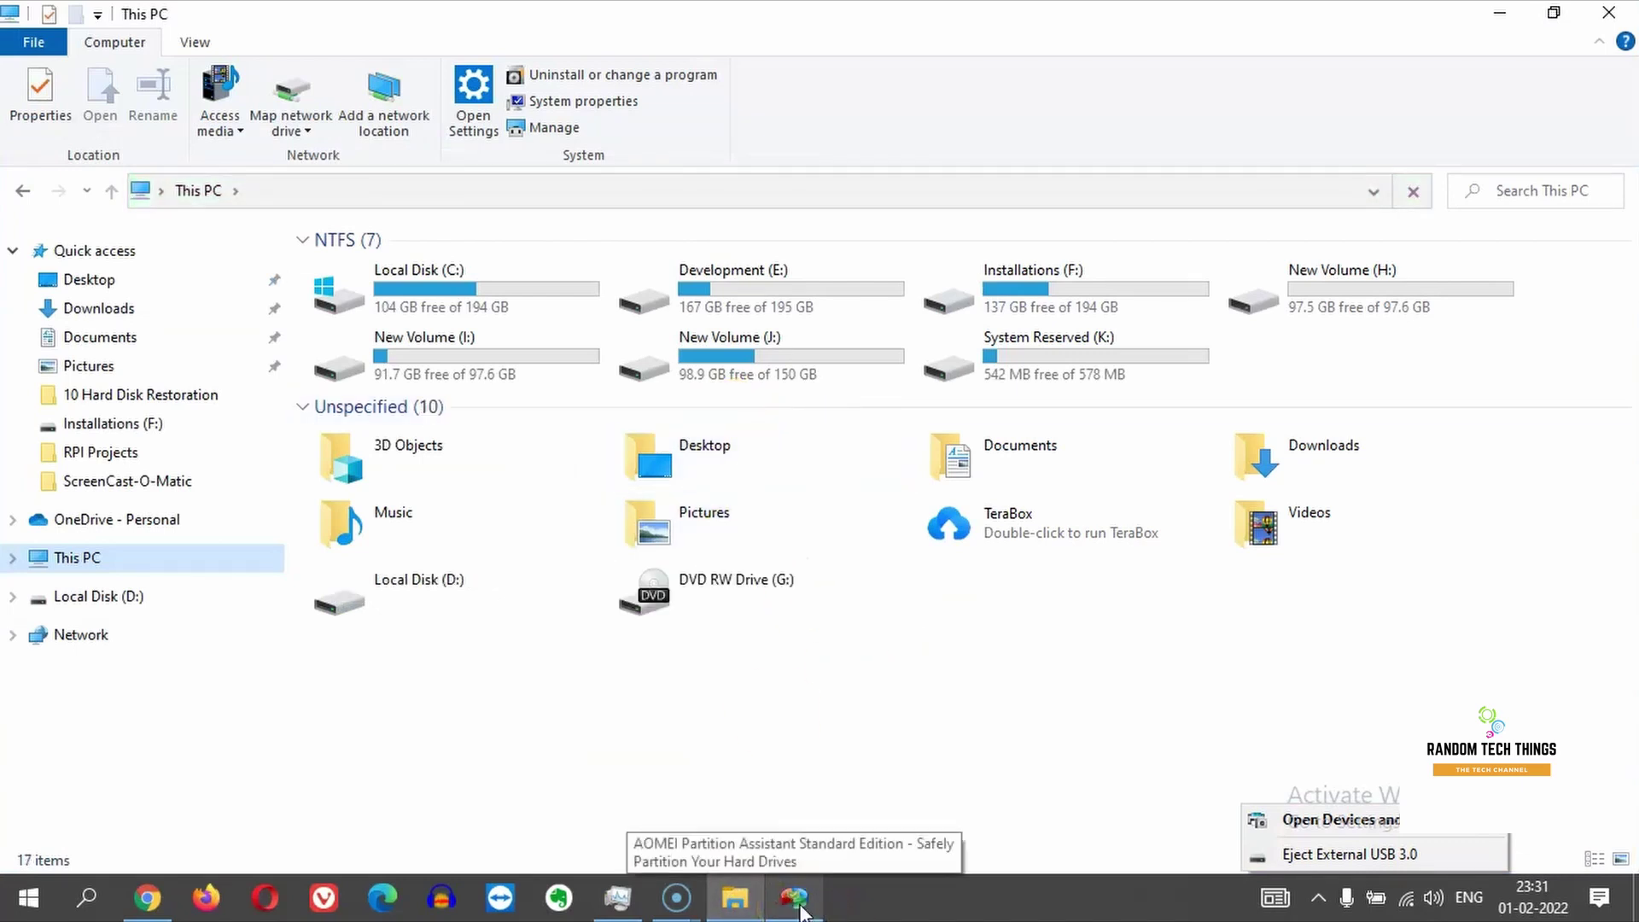
click(802, 912)
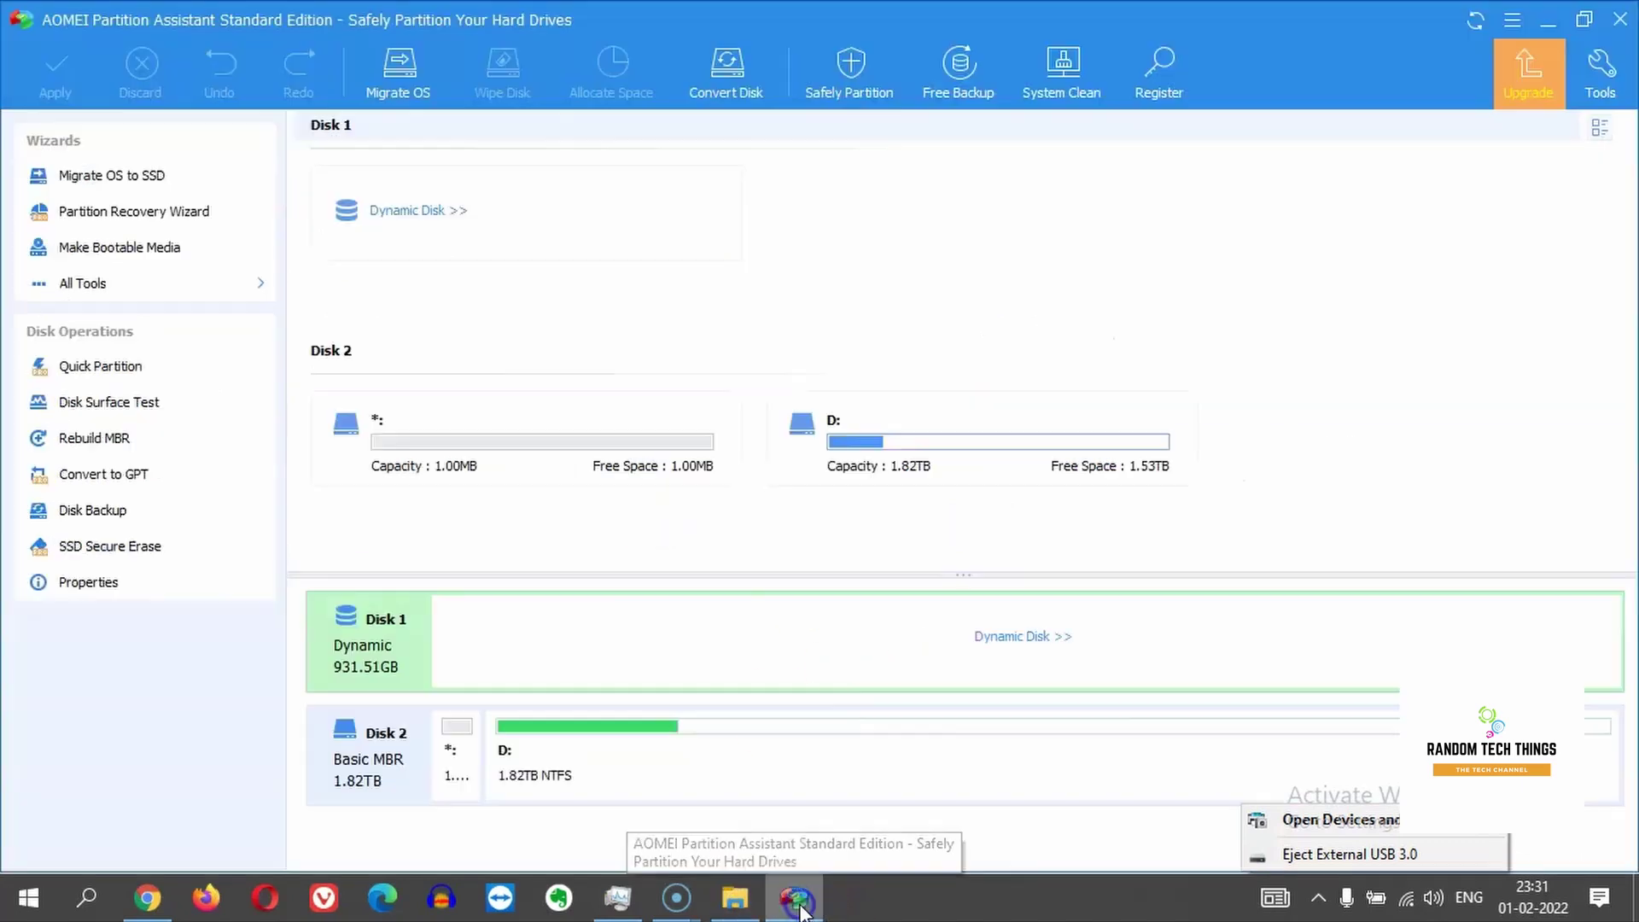
click(744, 908)
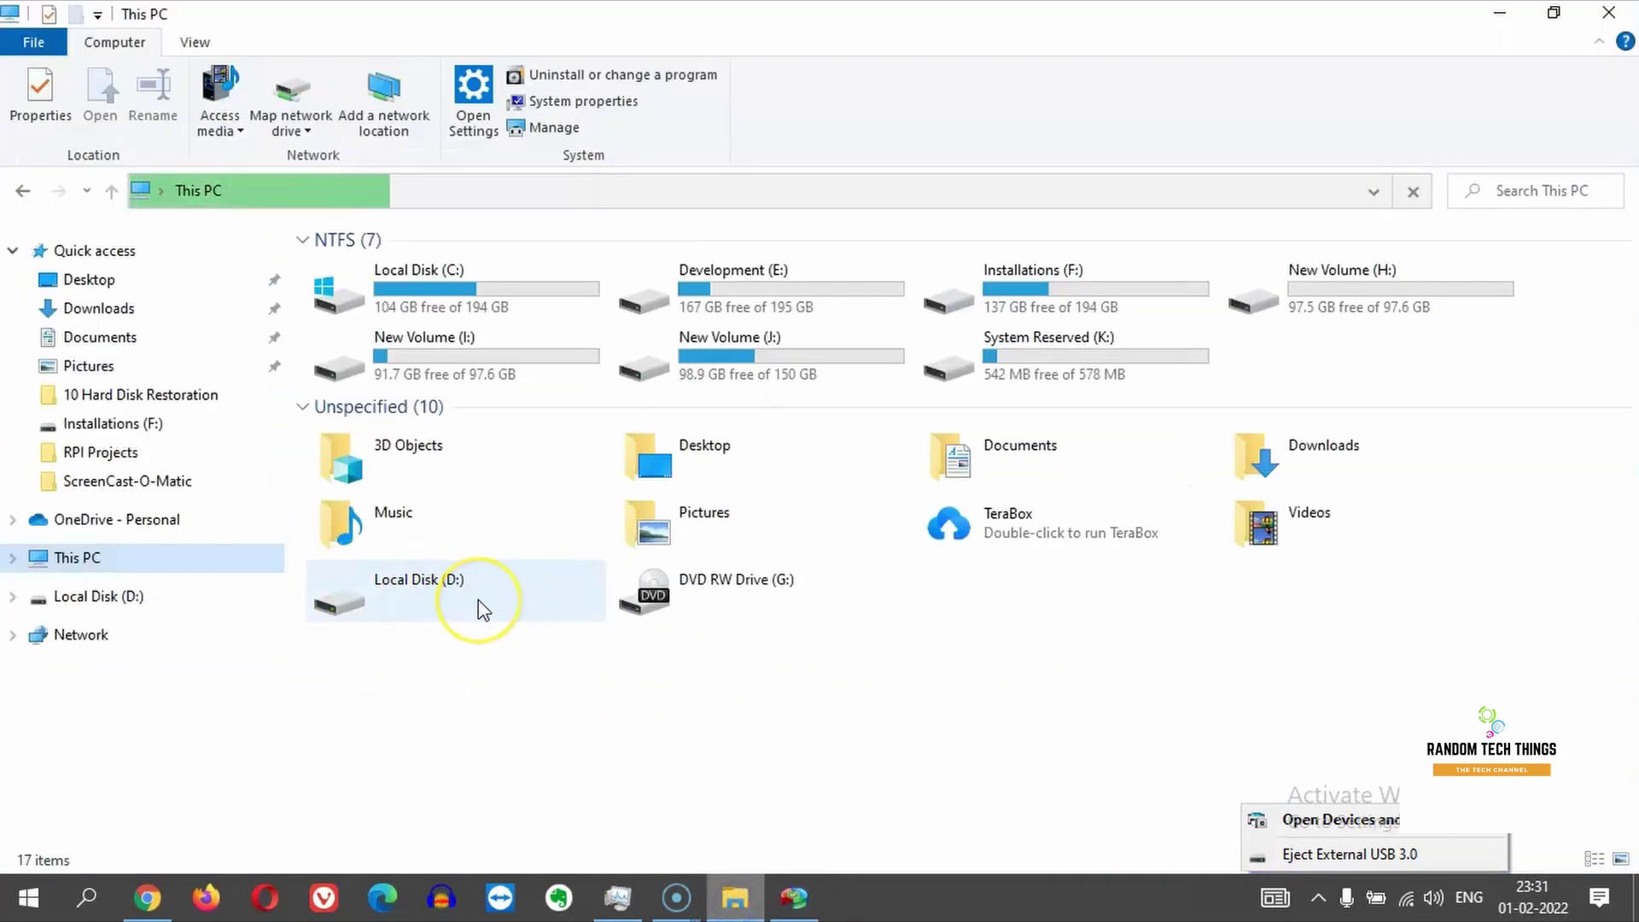
click(792, 897)
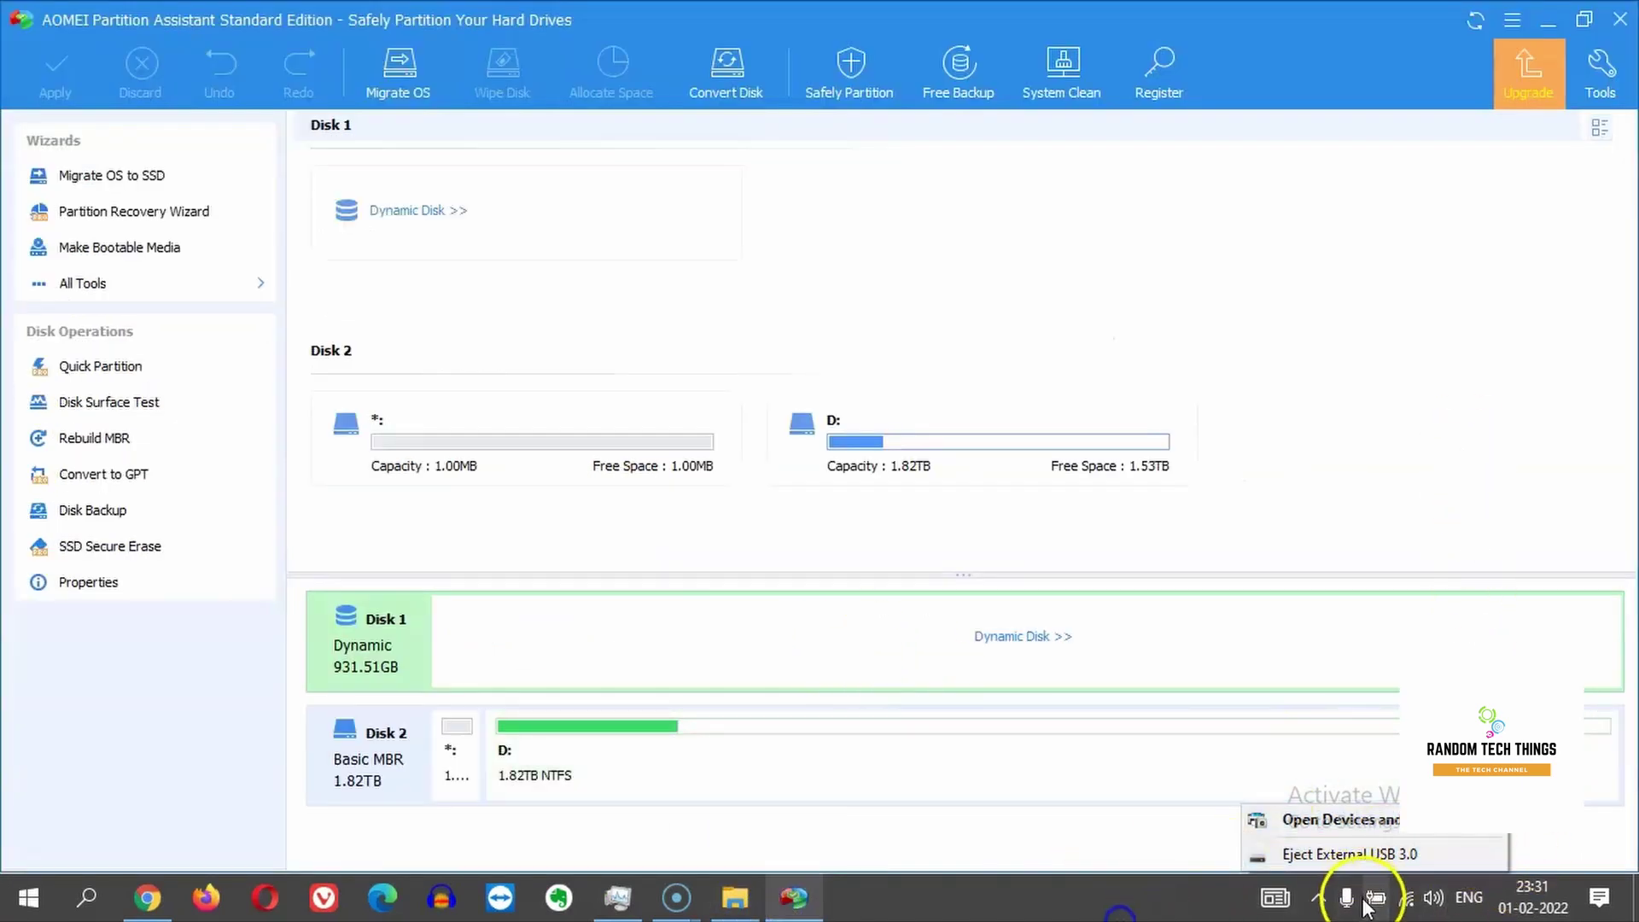
click(1319, 897)
click(1319, 897)
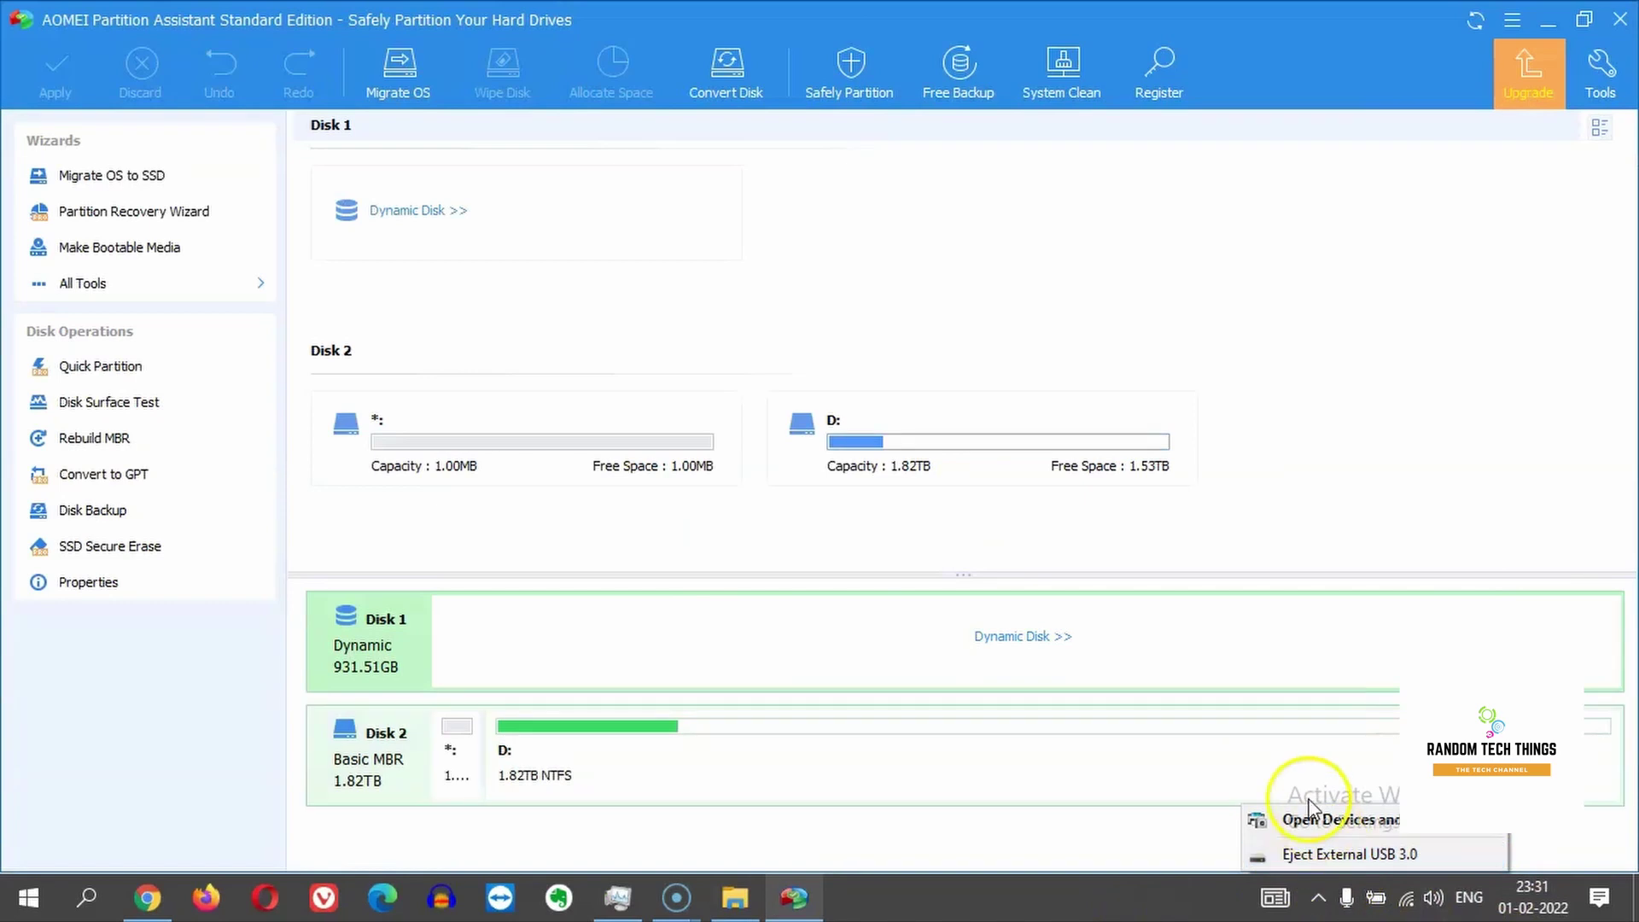
click(735, 898)
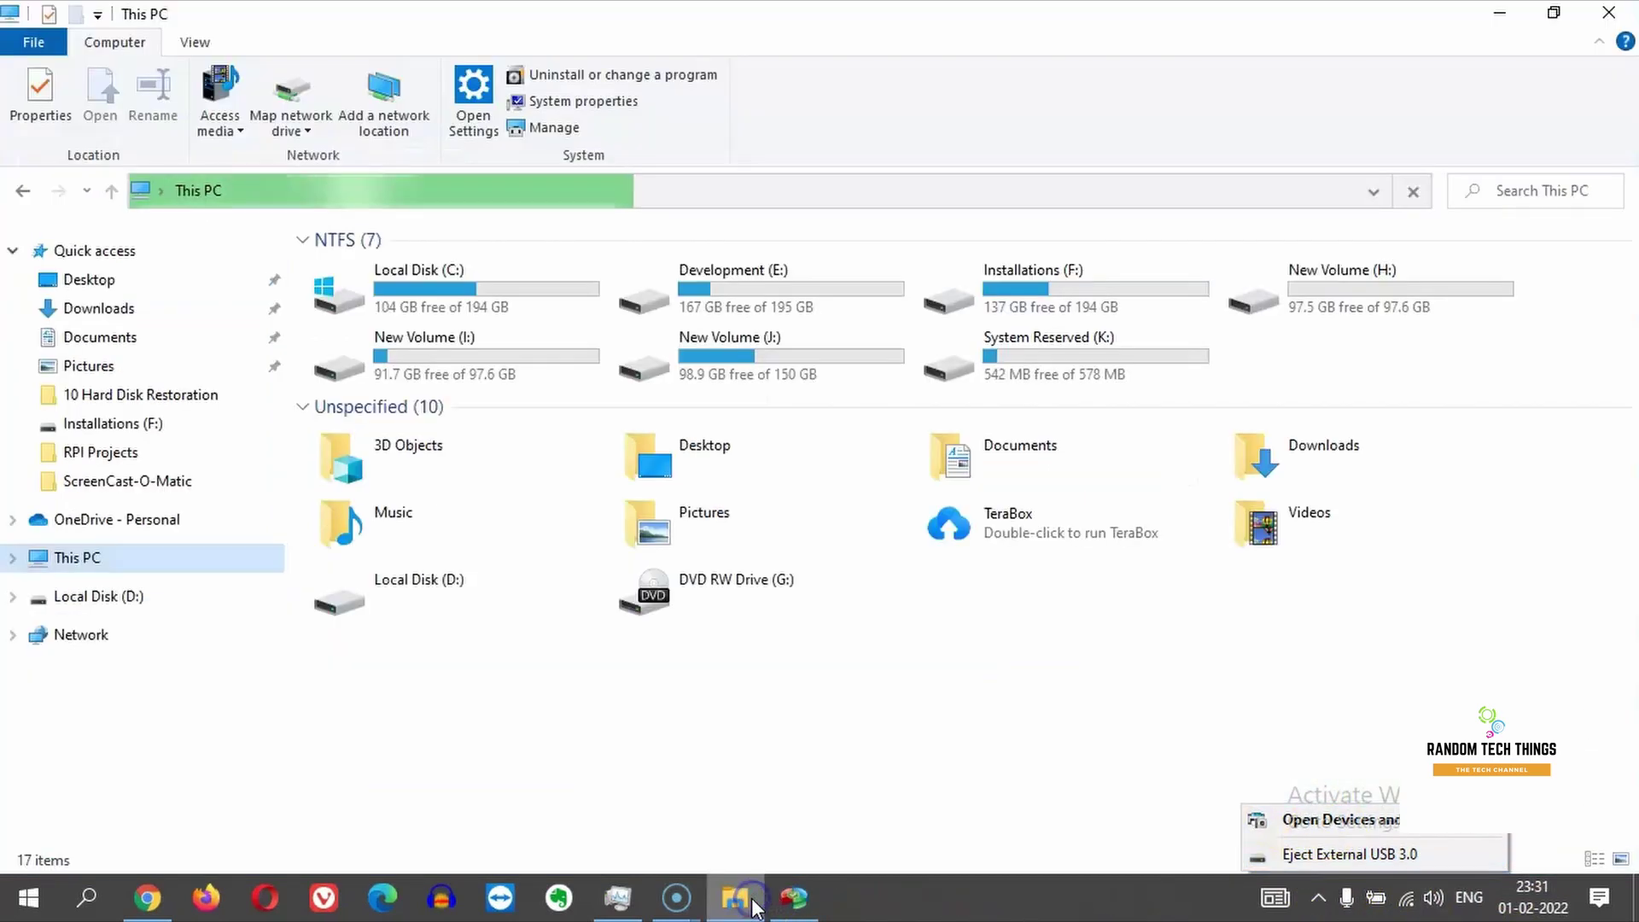
click(794, 896)
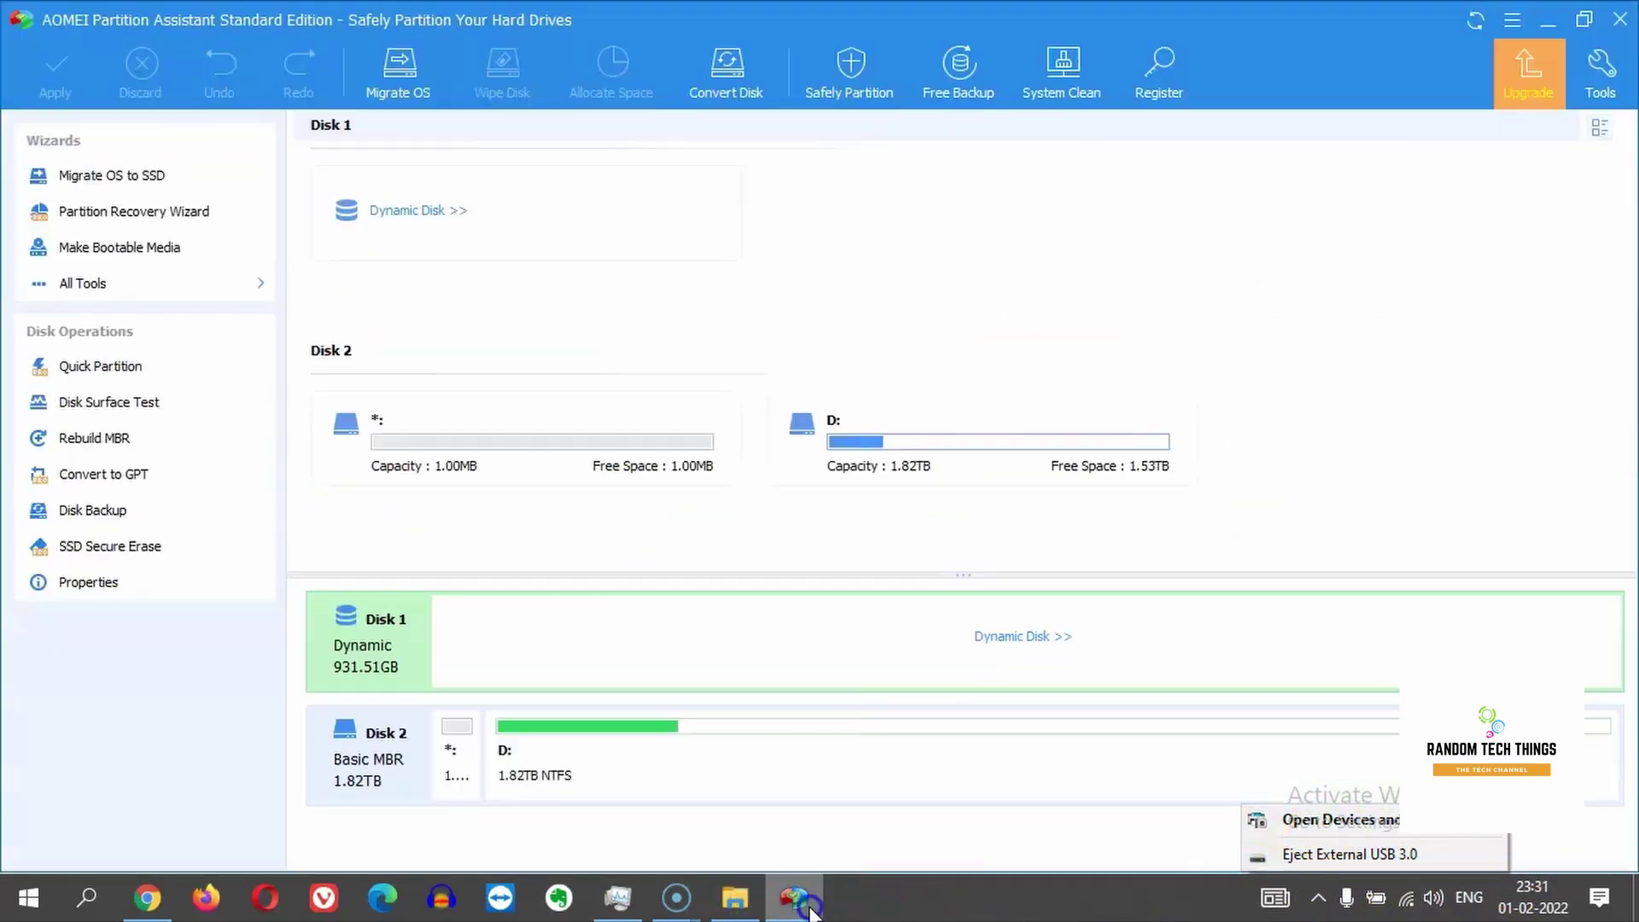
right_click(621, 765)
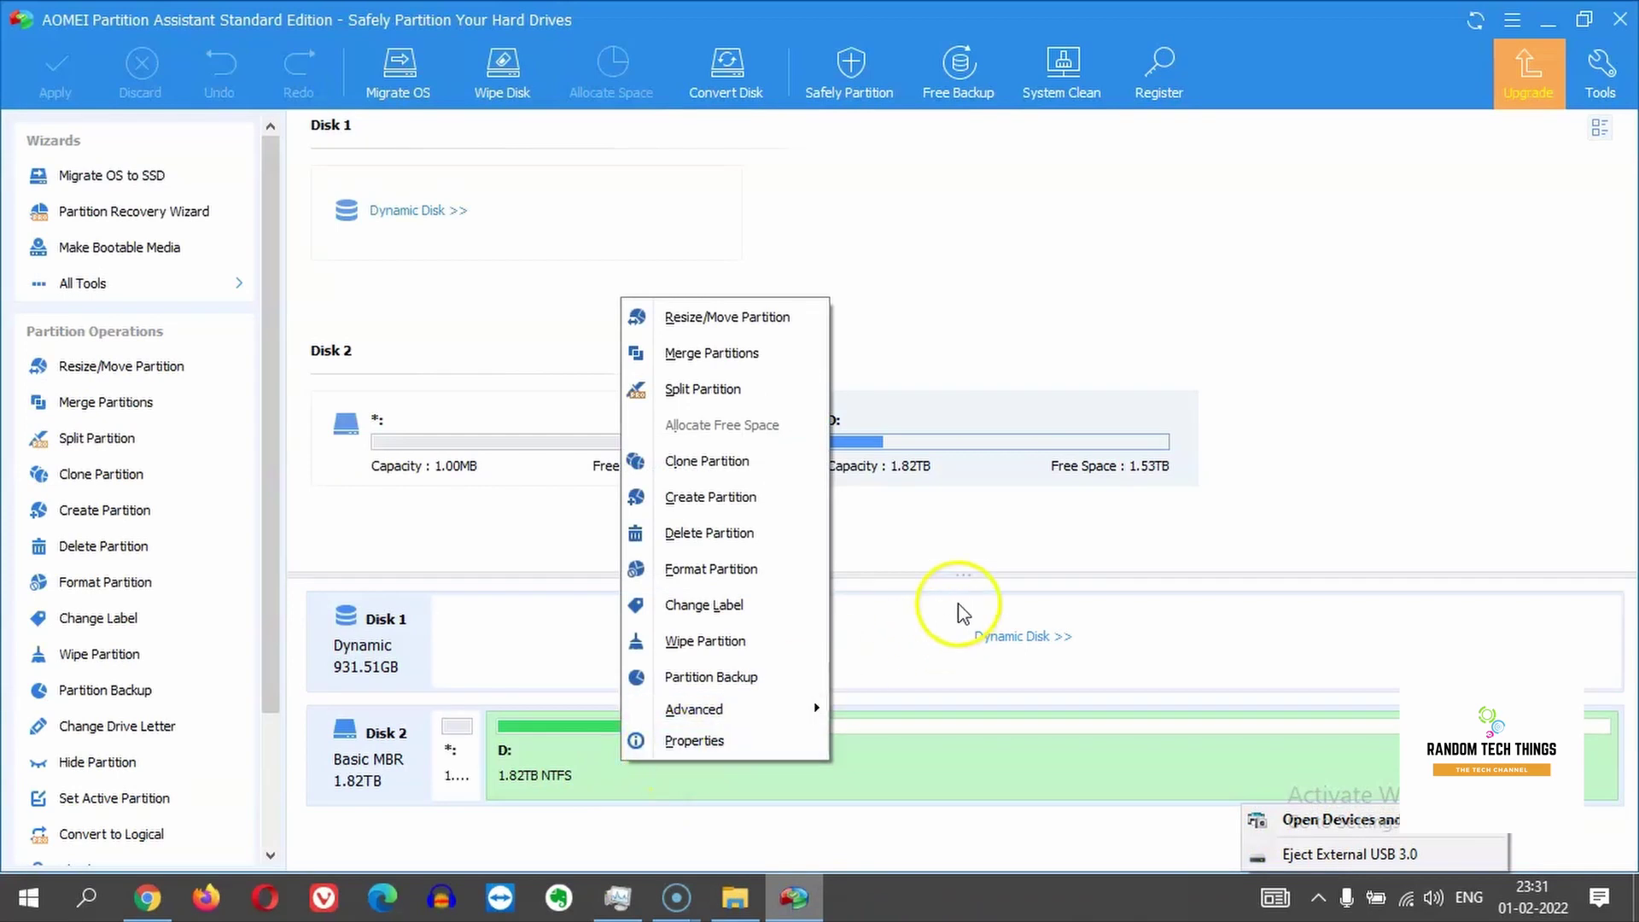
click(724, 570)
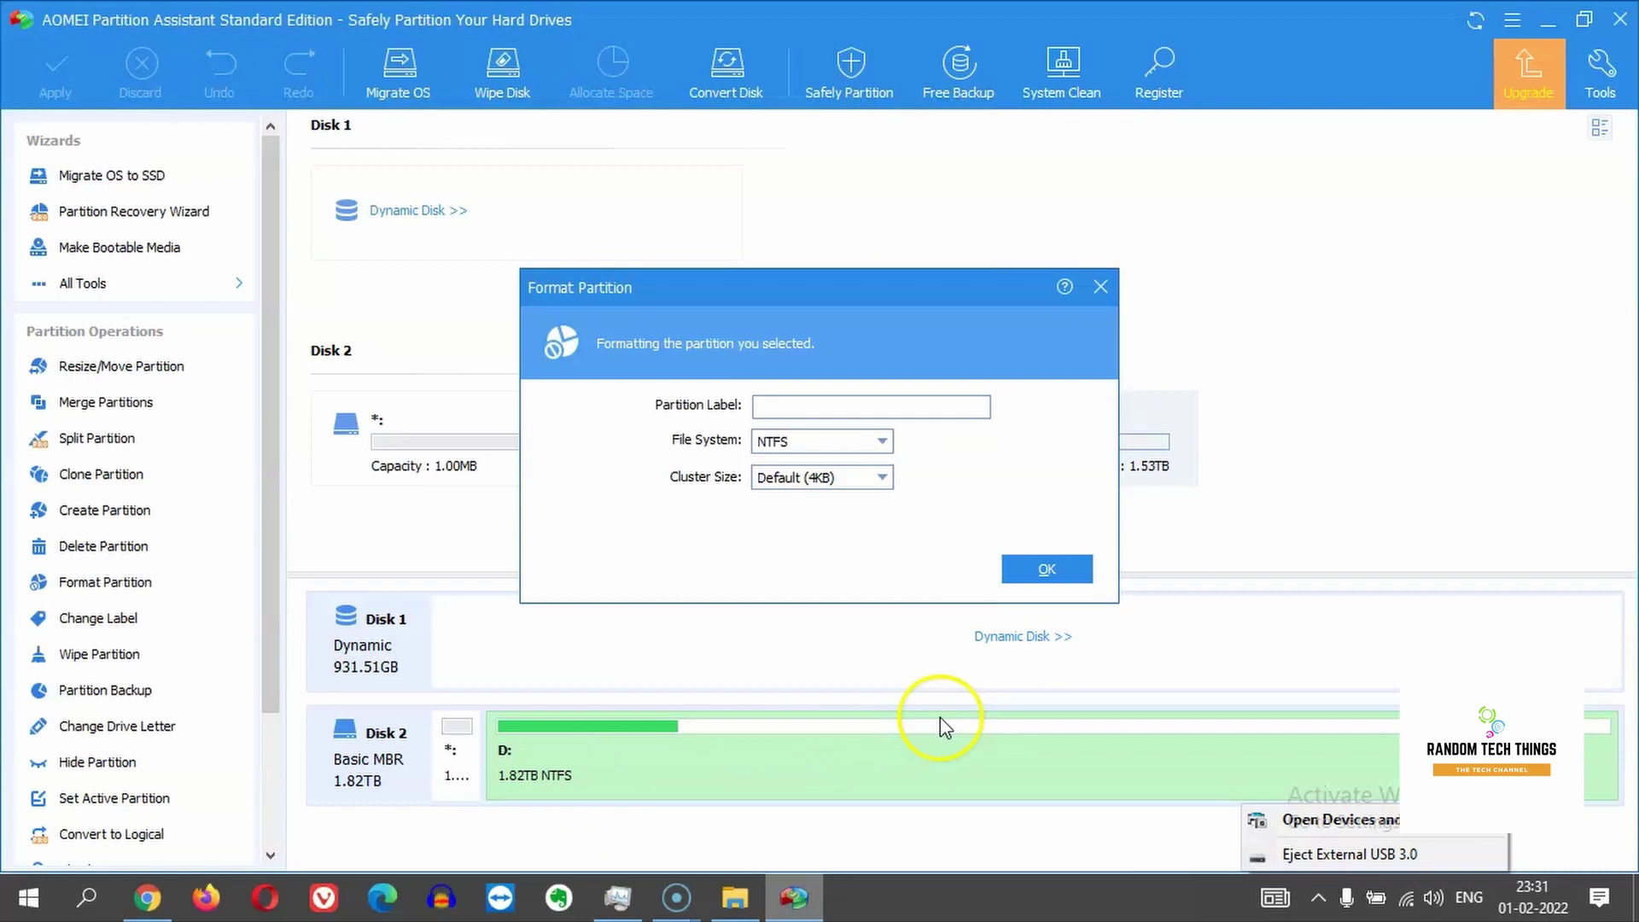
click(1100, 285)
- Queue deletion of the D: partition on Disk 2 with its data wiped using the Fill sectors with Zero method
right_click(705, 776)
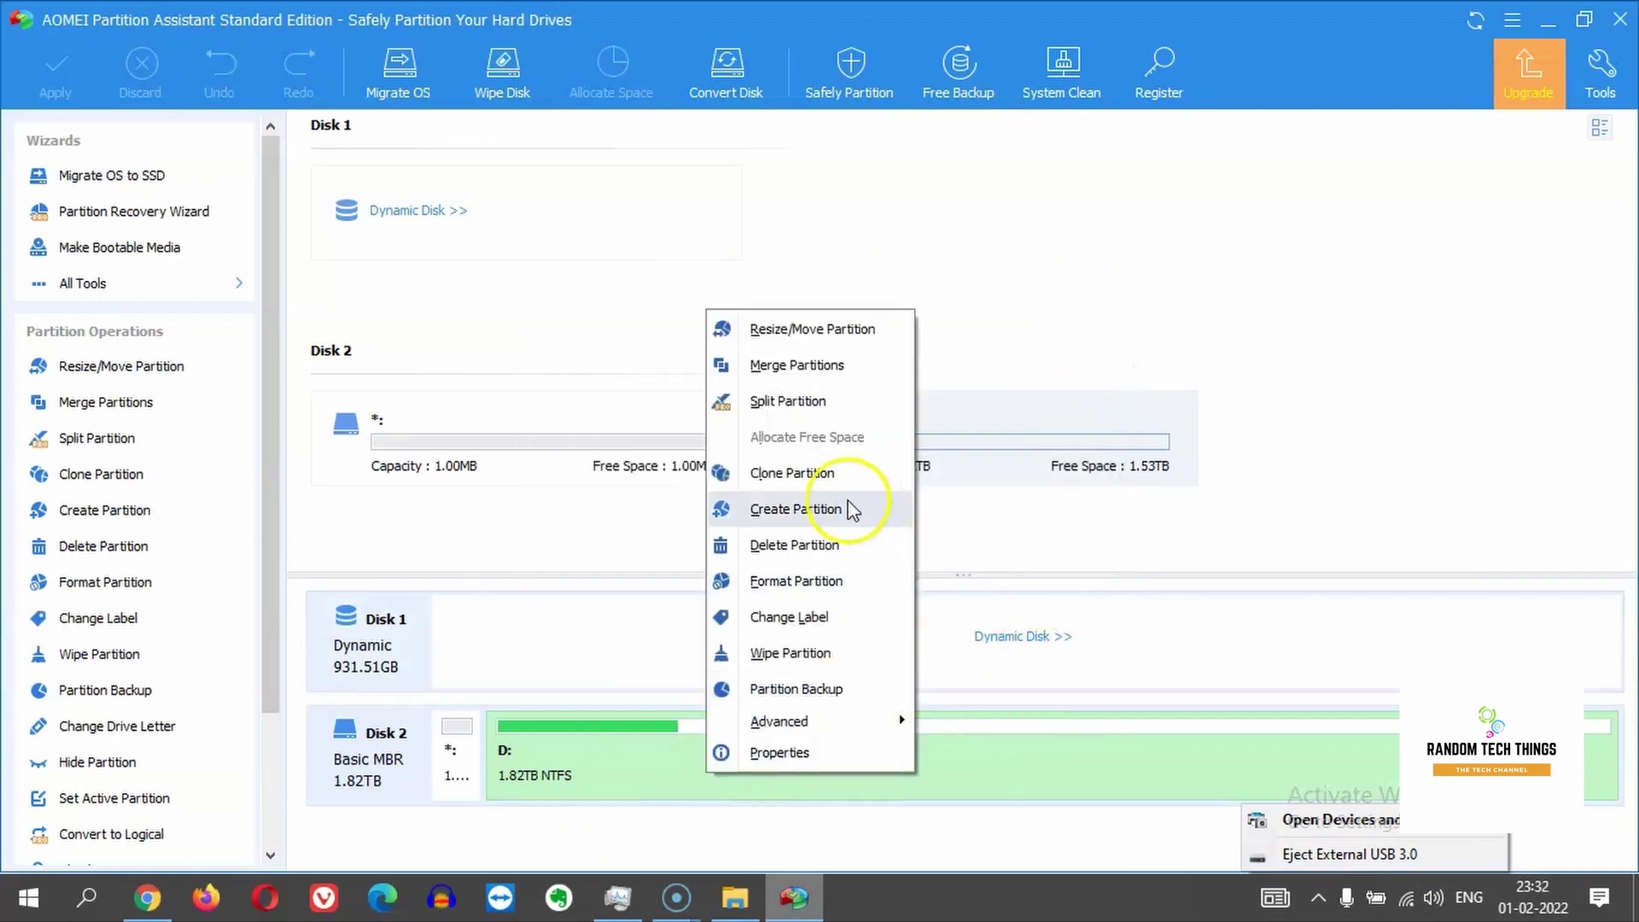
click(803, 546)
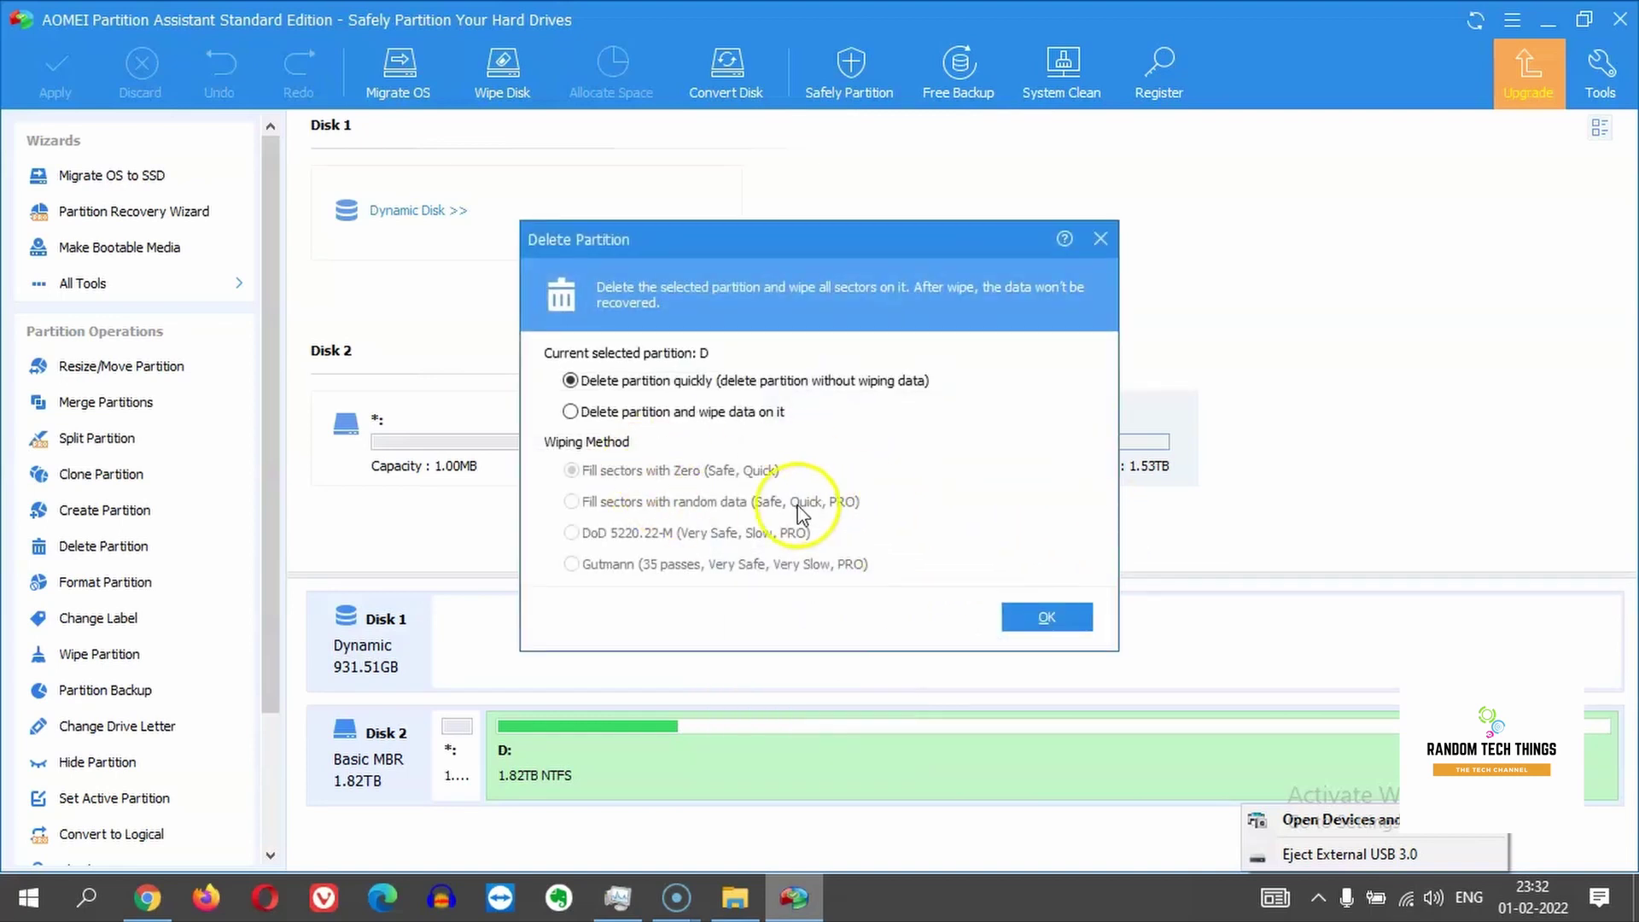
click(589, 412)
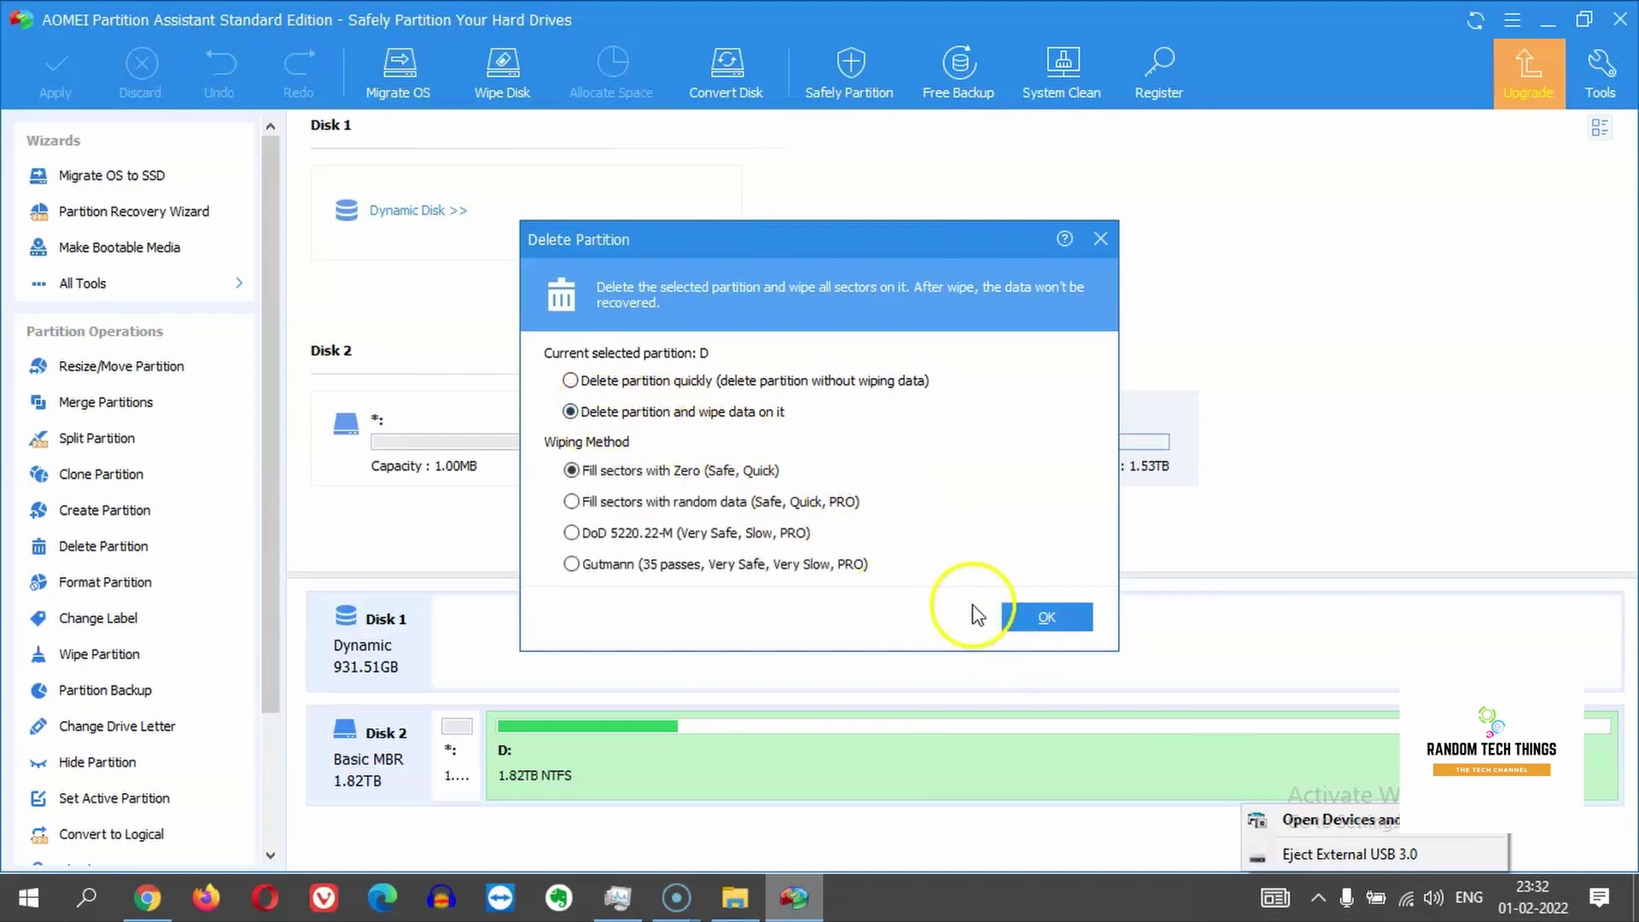
click(1038, 616)
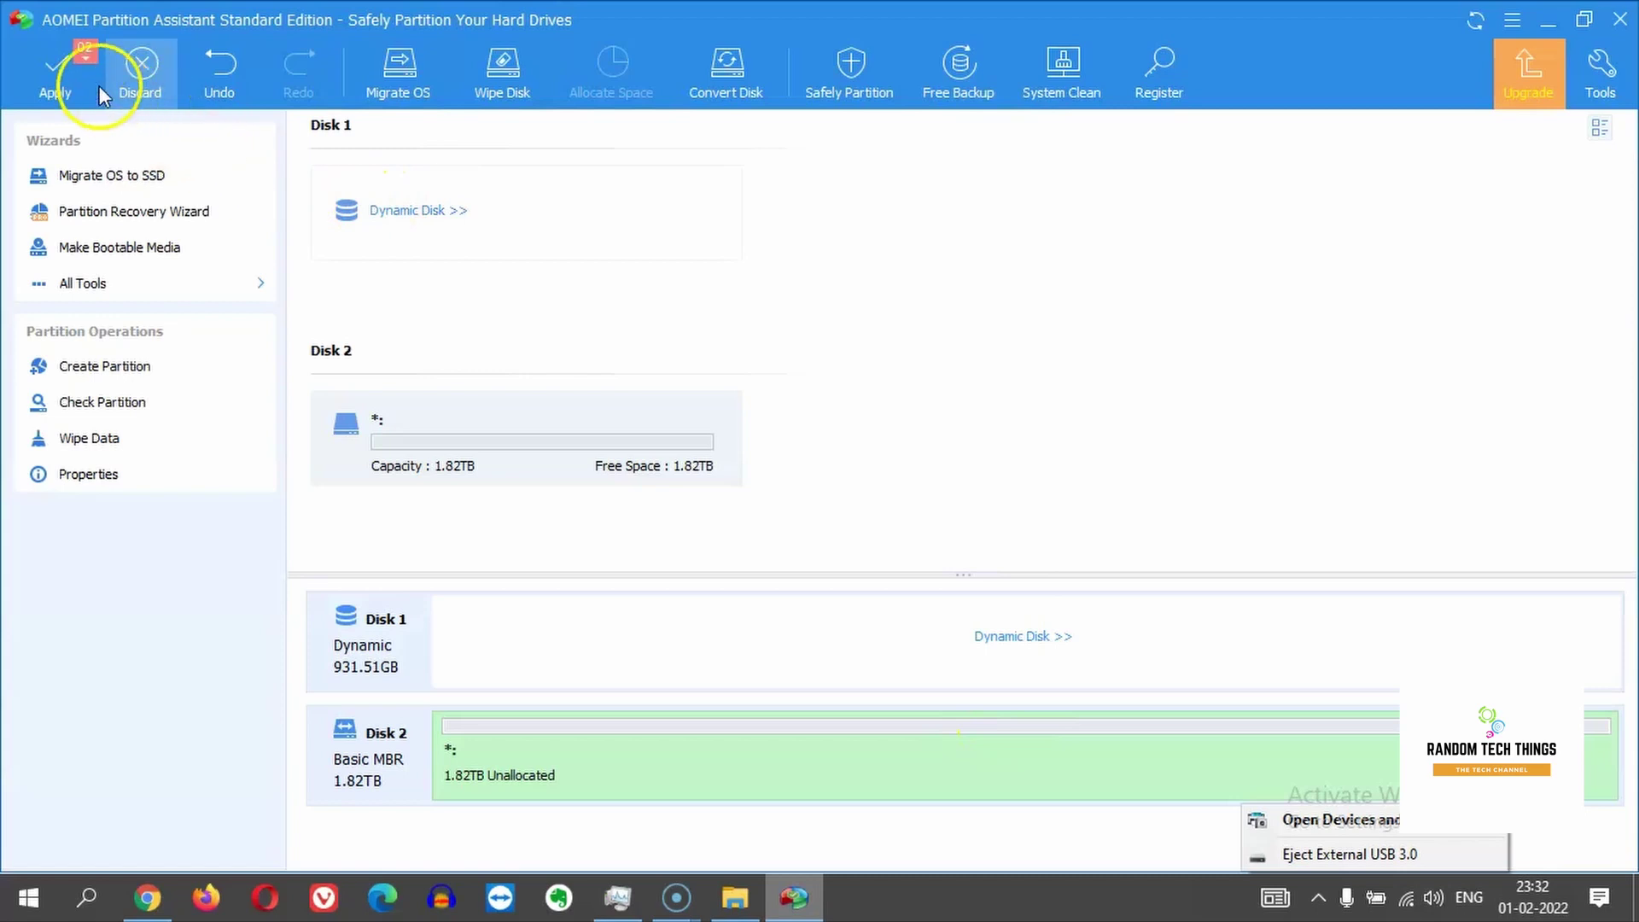
- Review the pending wipe and delete operations for Disk 2 and start executing them
click(58, 75)
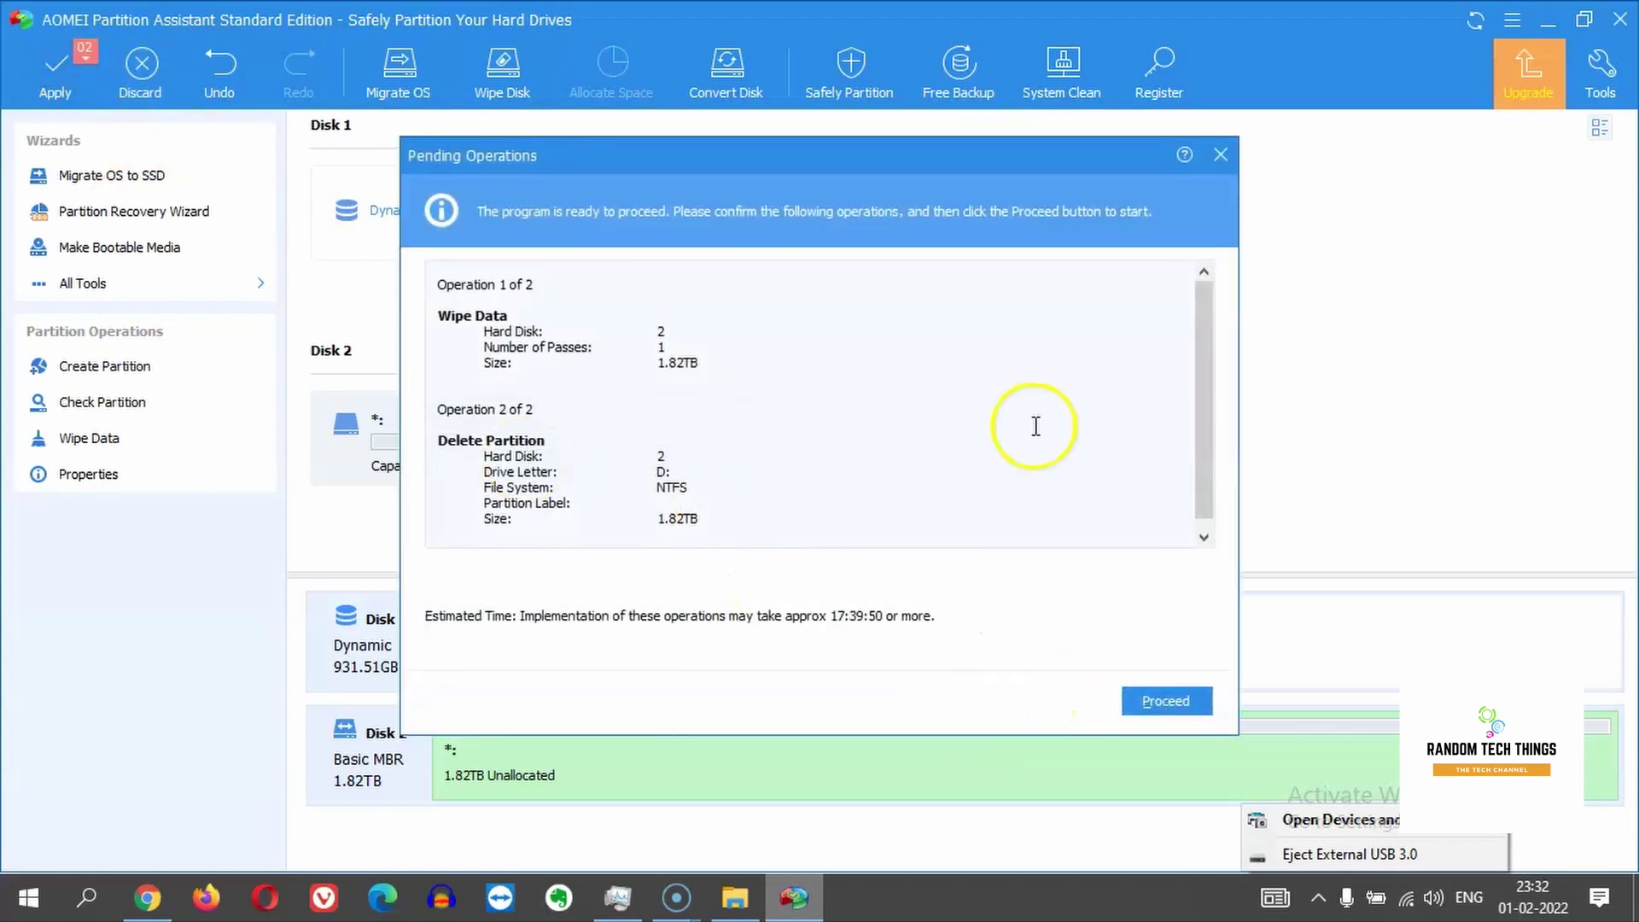
scroll(1035, 426, down, 1)
click(1171, 707)
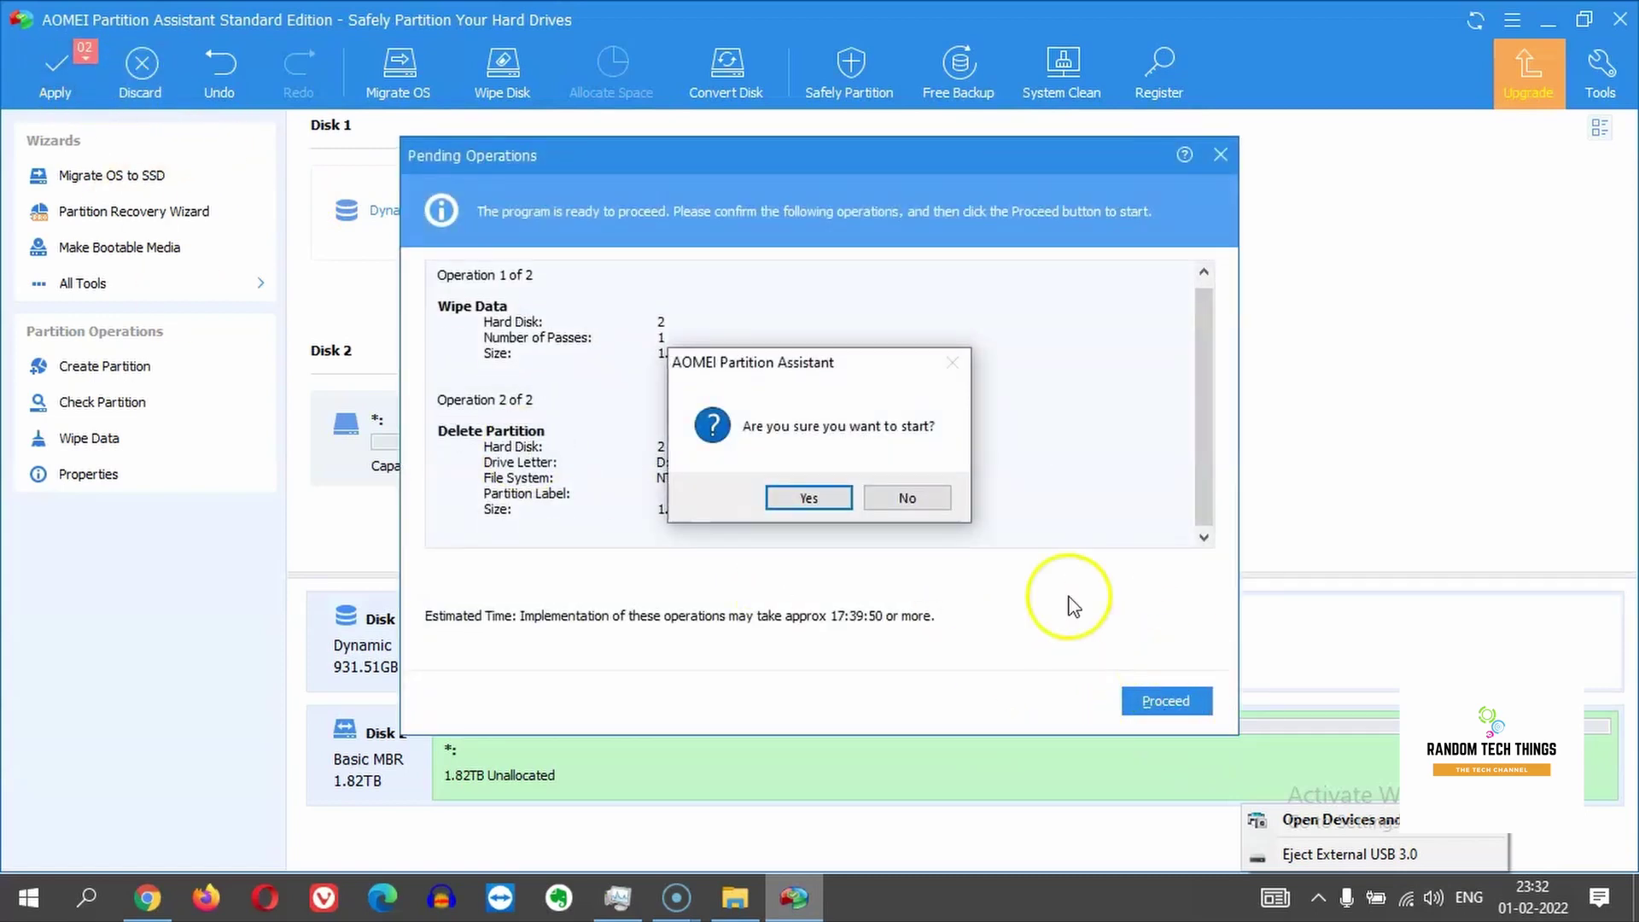
click(808, 500)
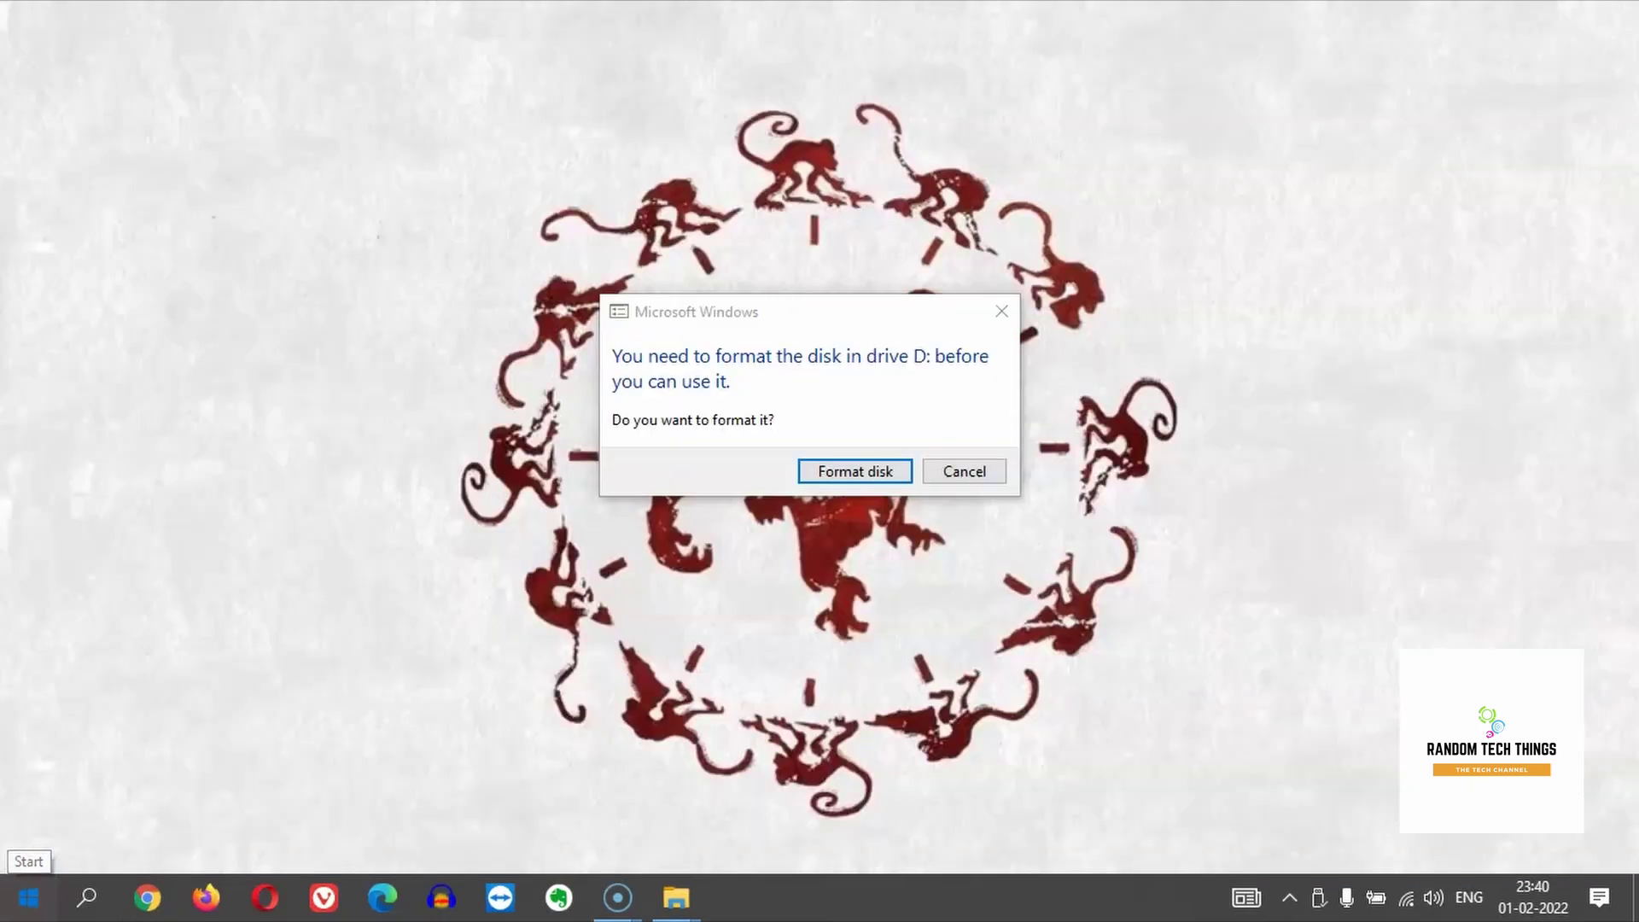
- Relaunch AOMEI Partition Assistant and check Local Disk (D:) in File Explorer's This PC
click(28, 896)
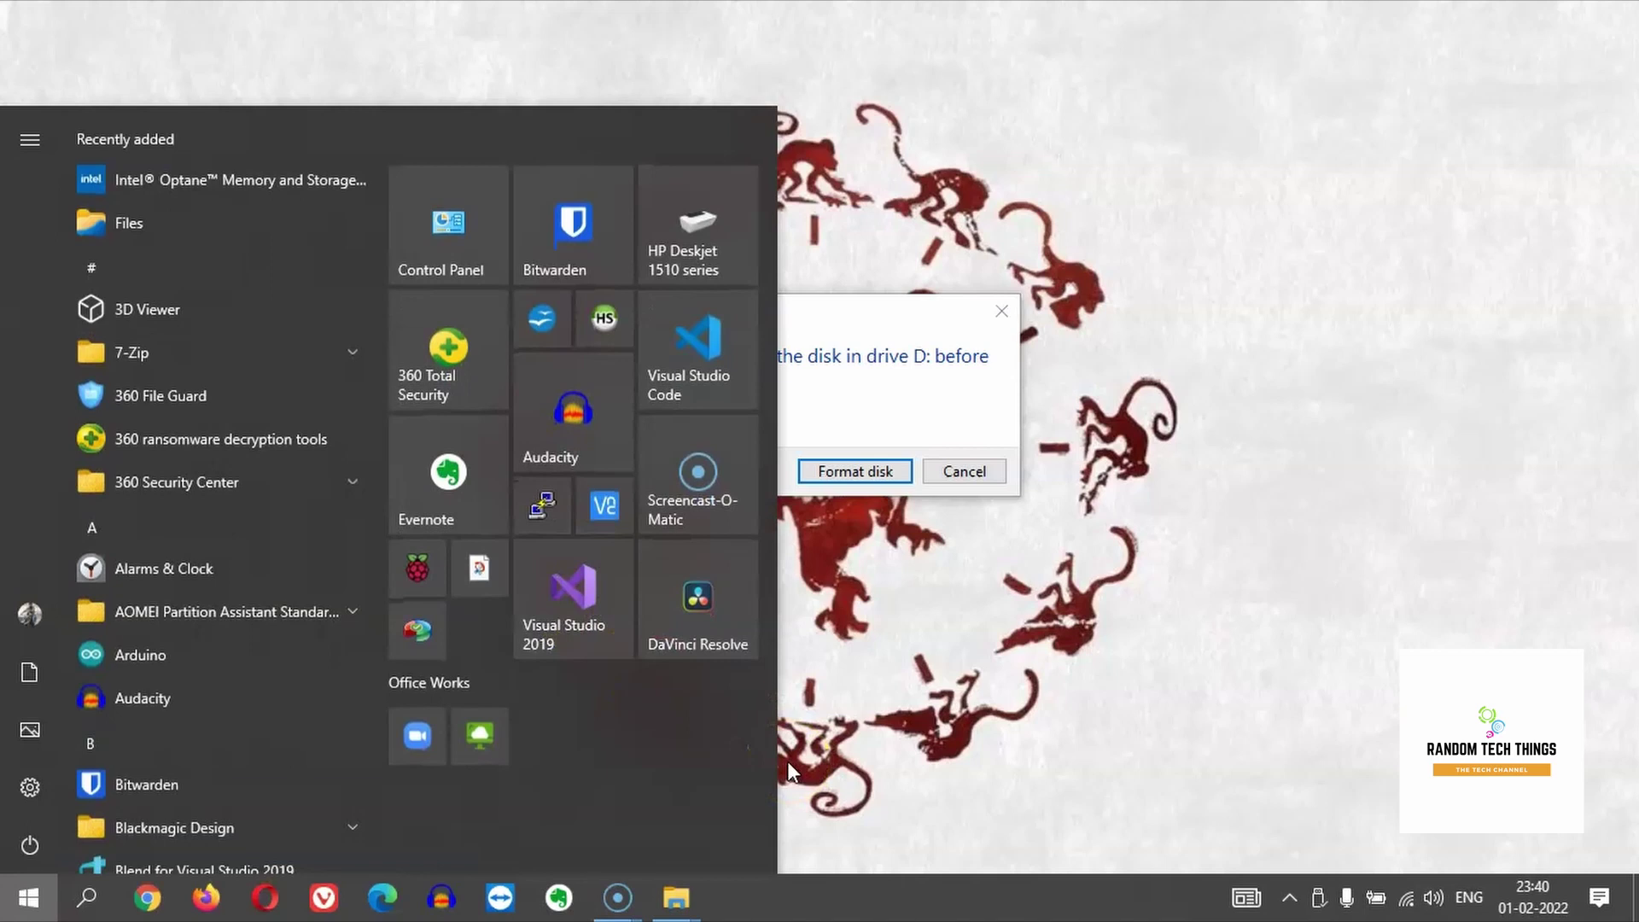
click(415, 633)
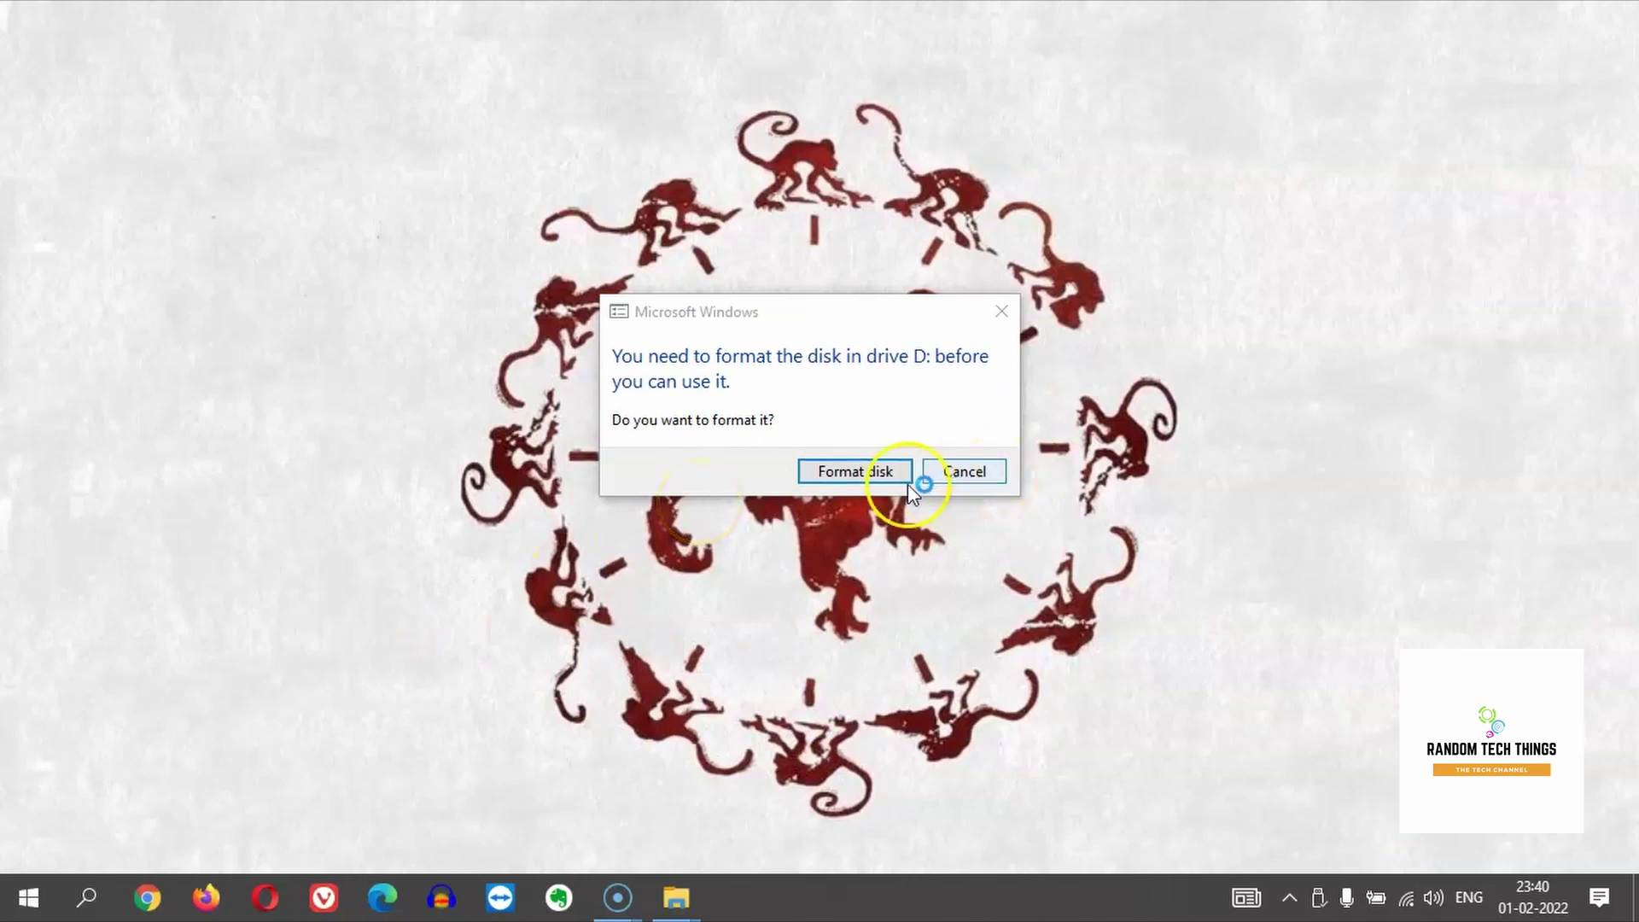
click(615, 854)
click(106, 559)
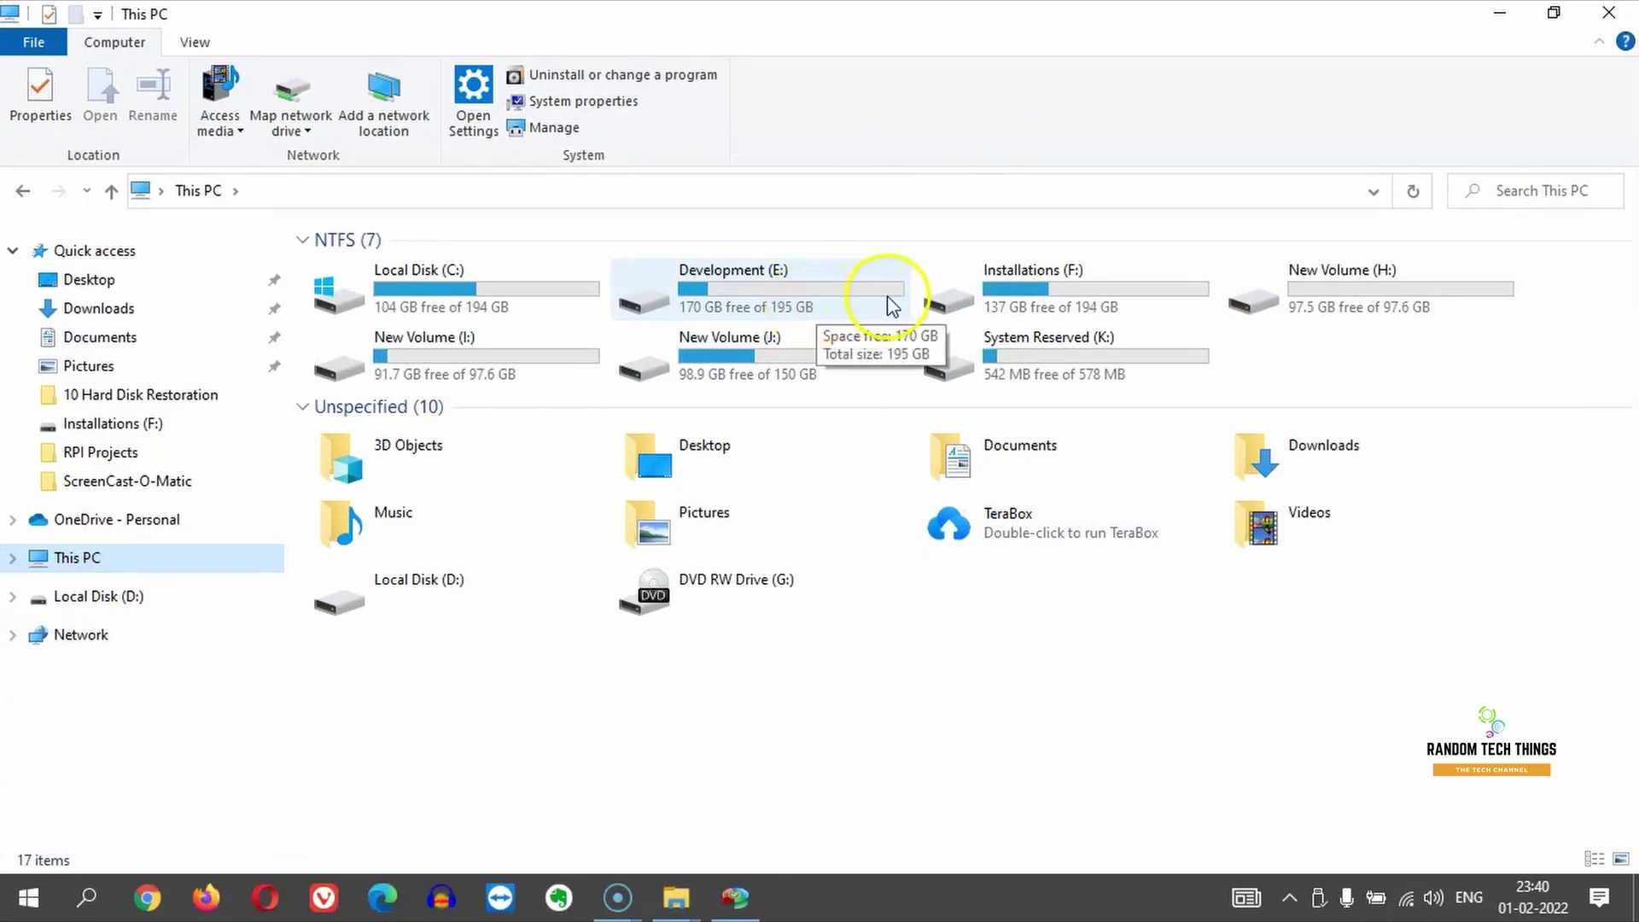
click(478, 606)
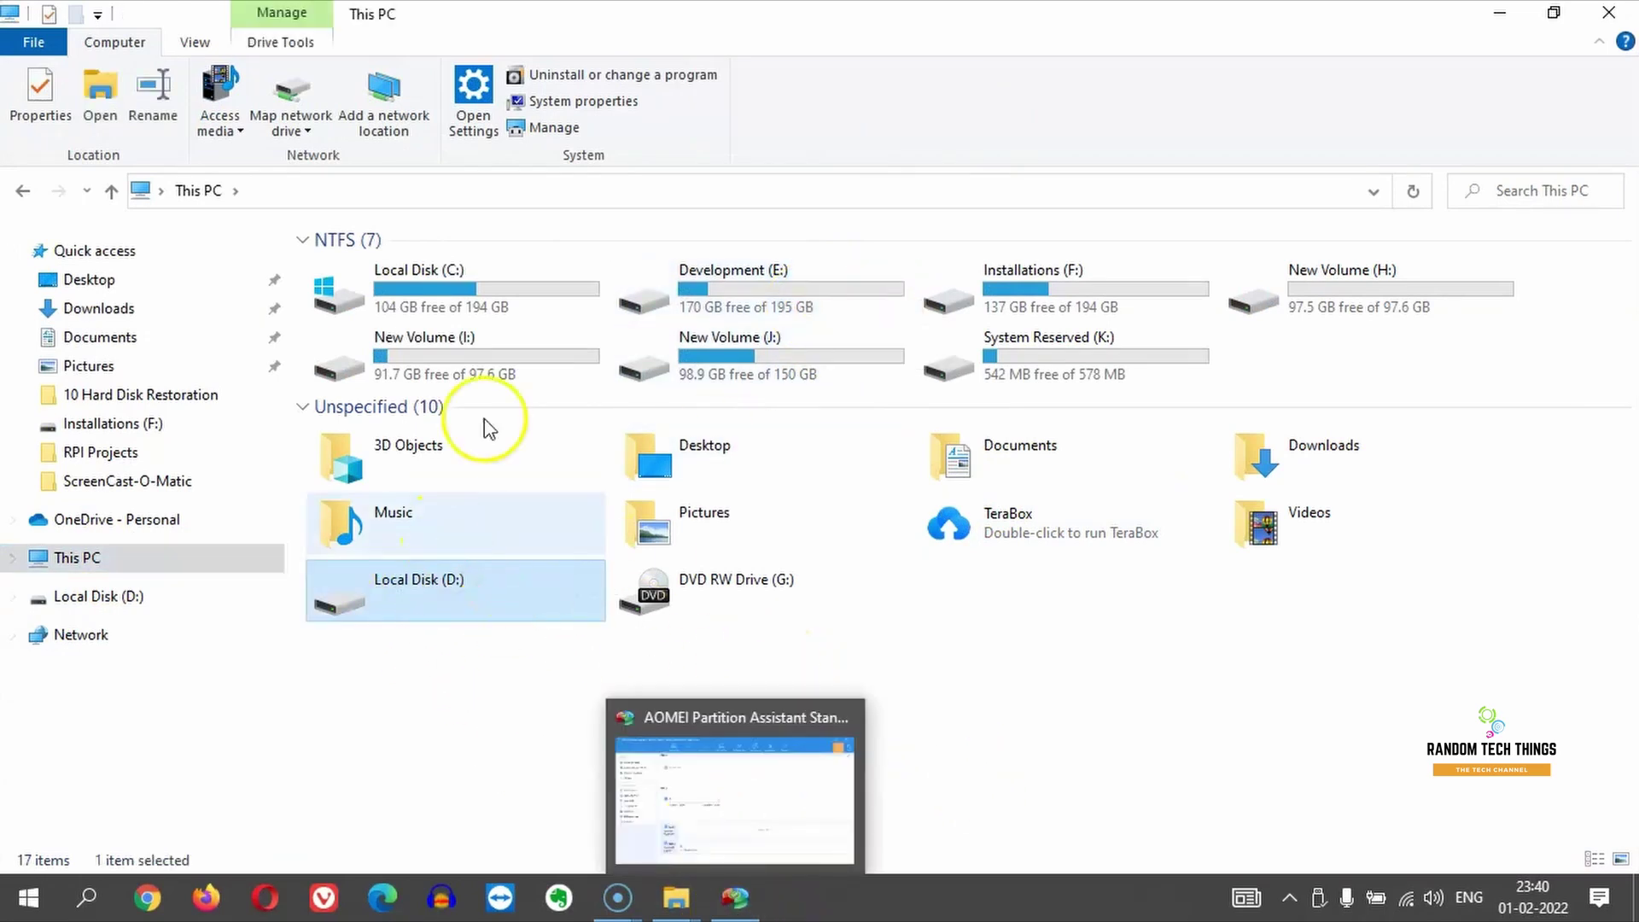
- Switch to AOMEI Partition Assistant and queue a quick deletion of the D: partition on Disk 2 without wiping its data
click(739, 898)
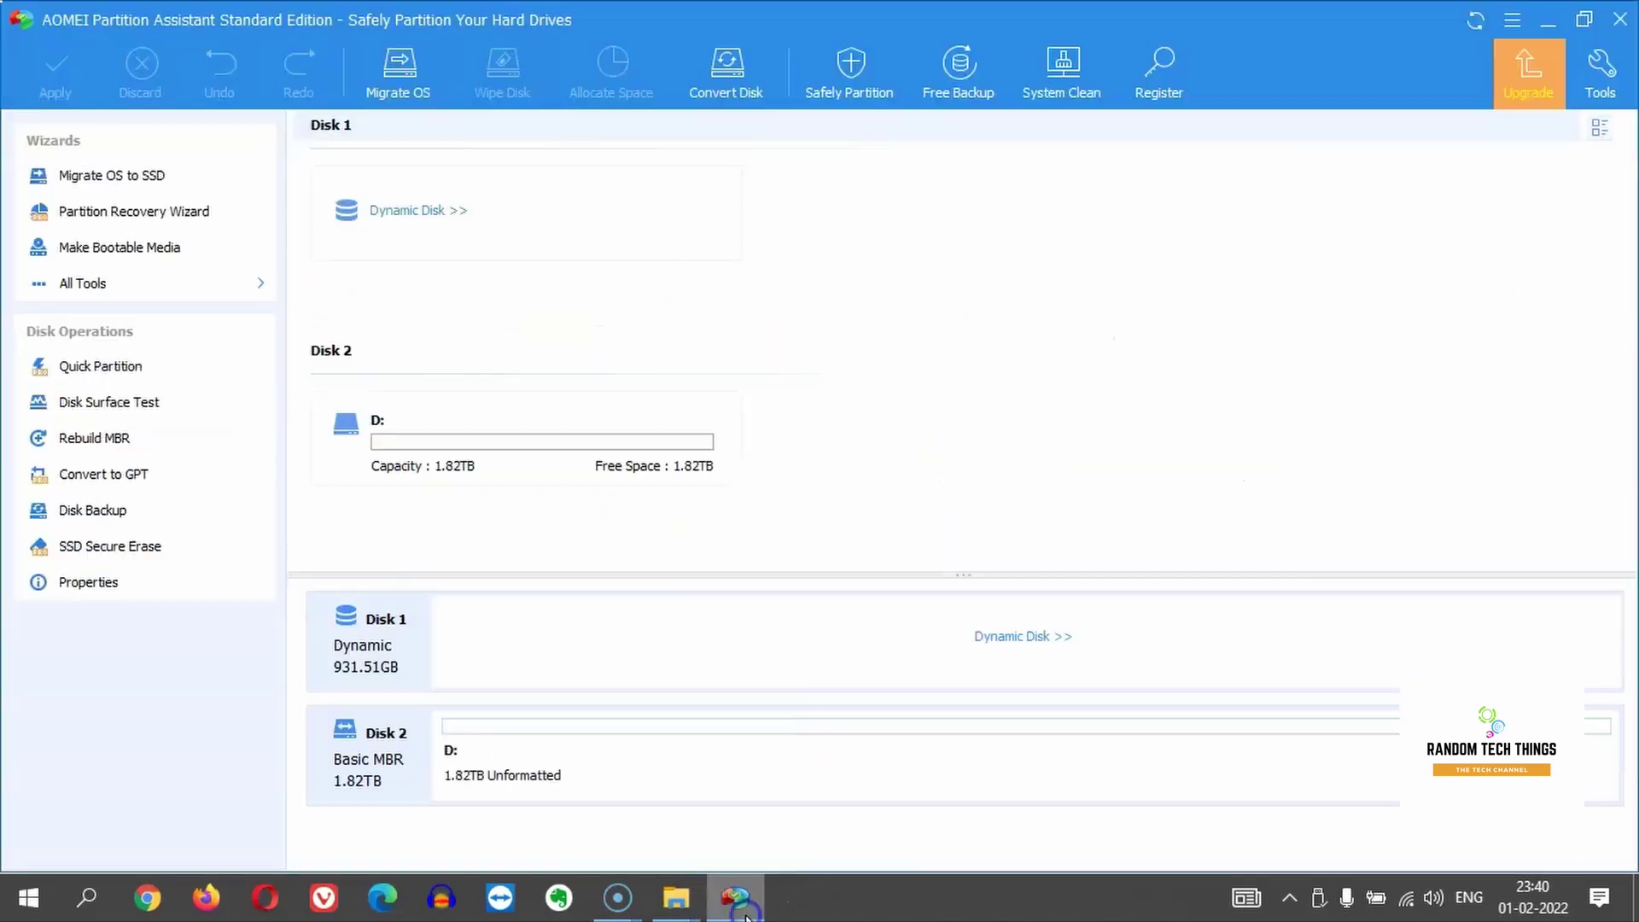
click(629, 760)
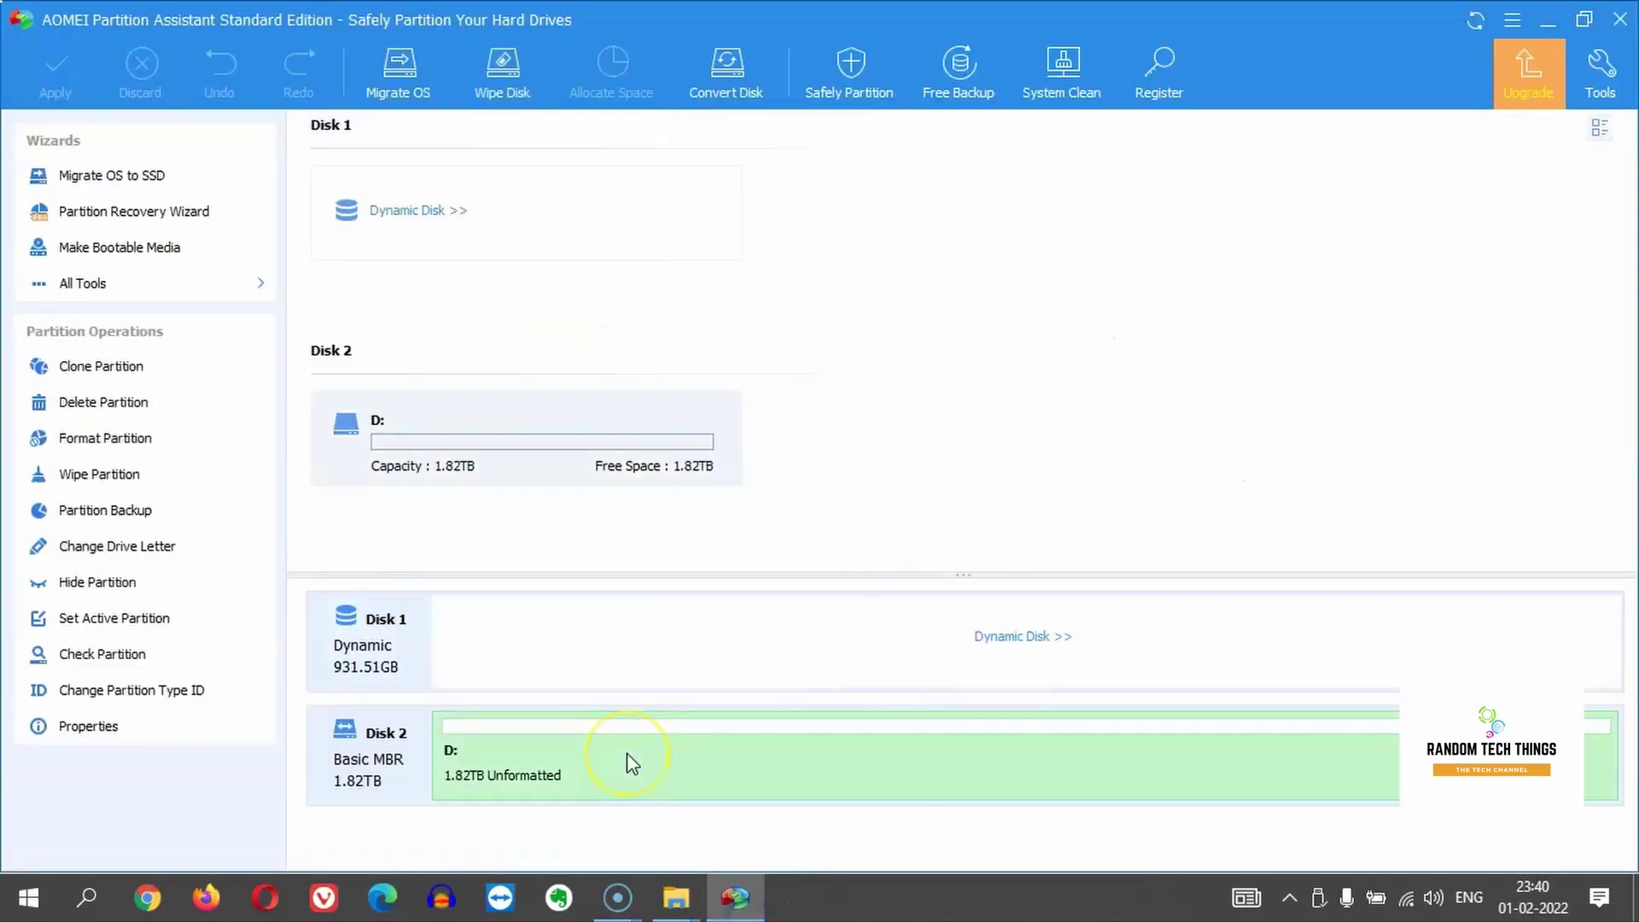
right_click(629, 761)
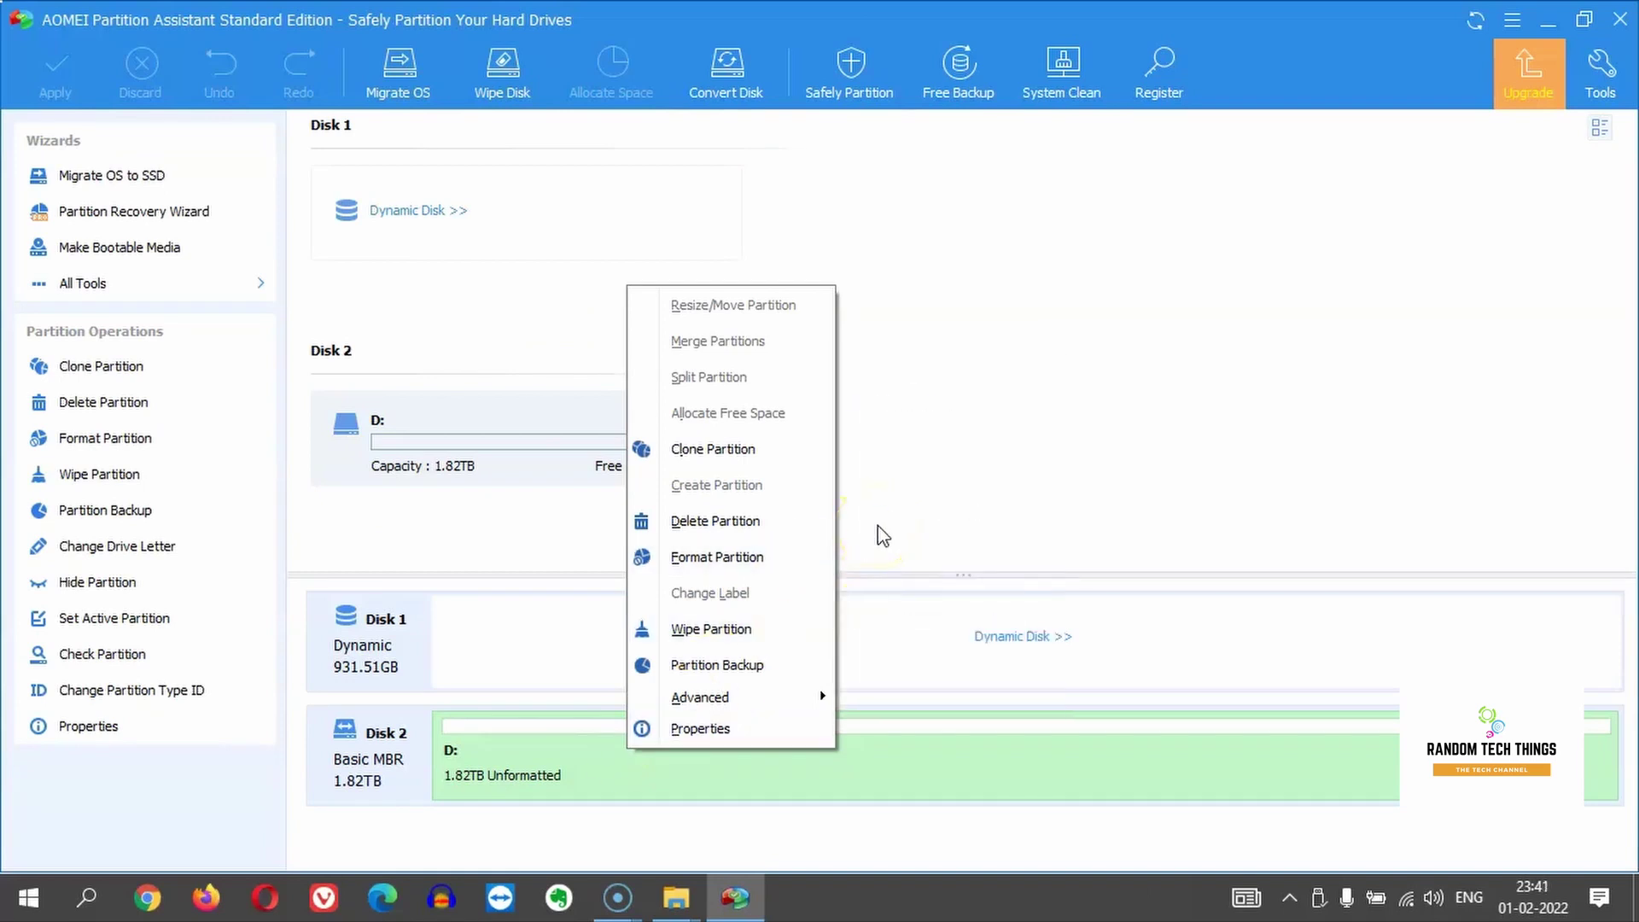
click(692, 531)
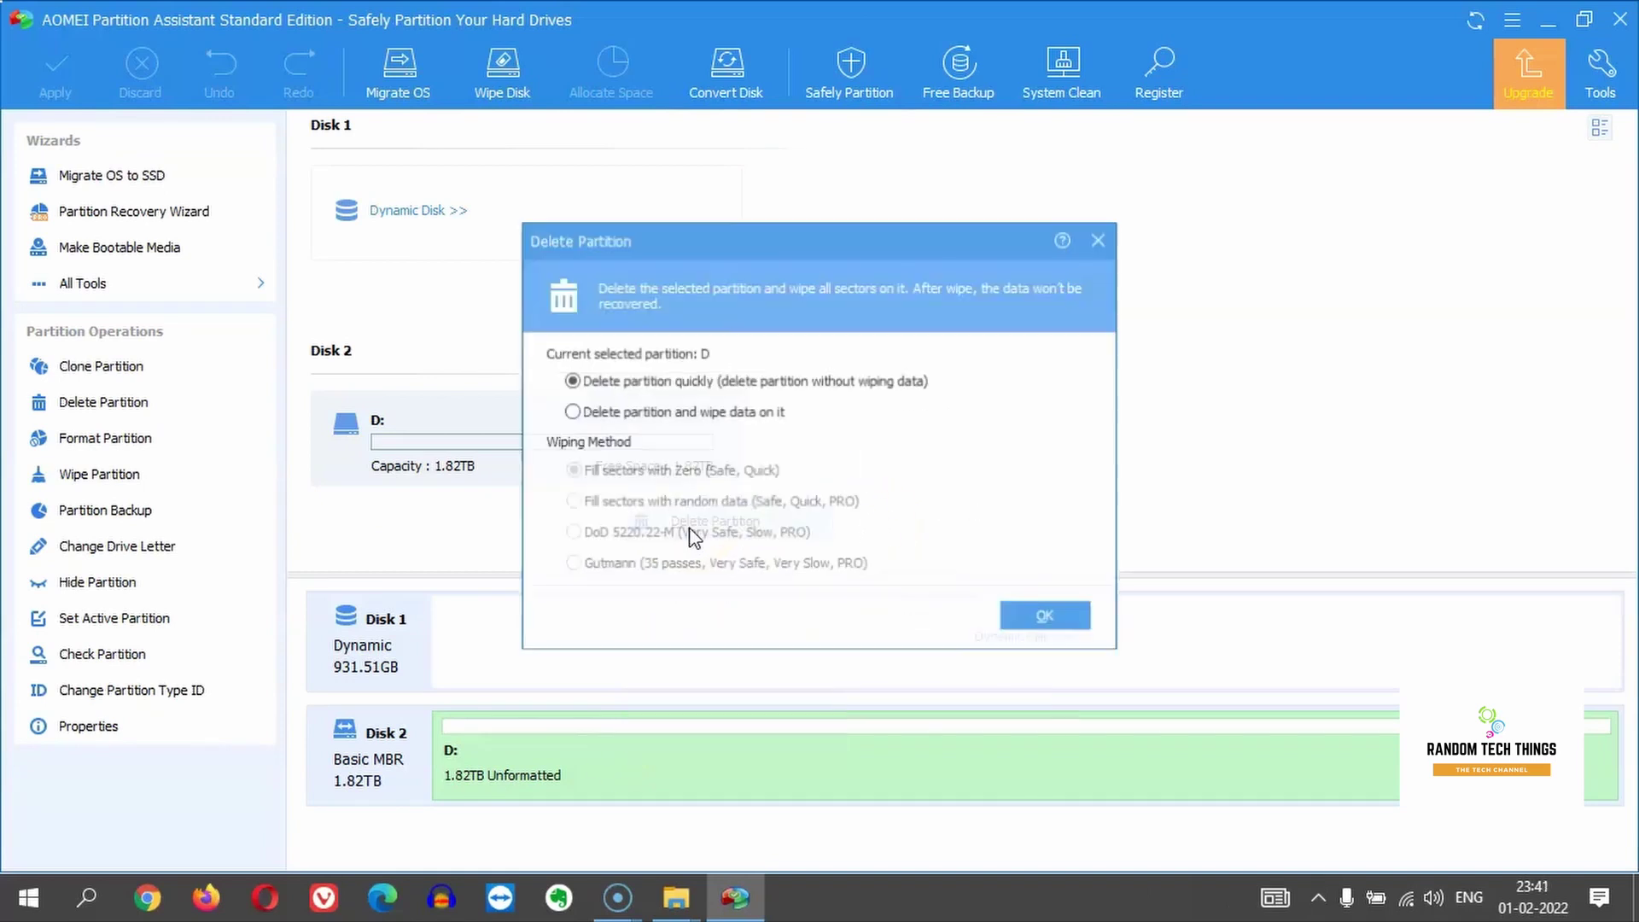
click(1037, 615)
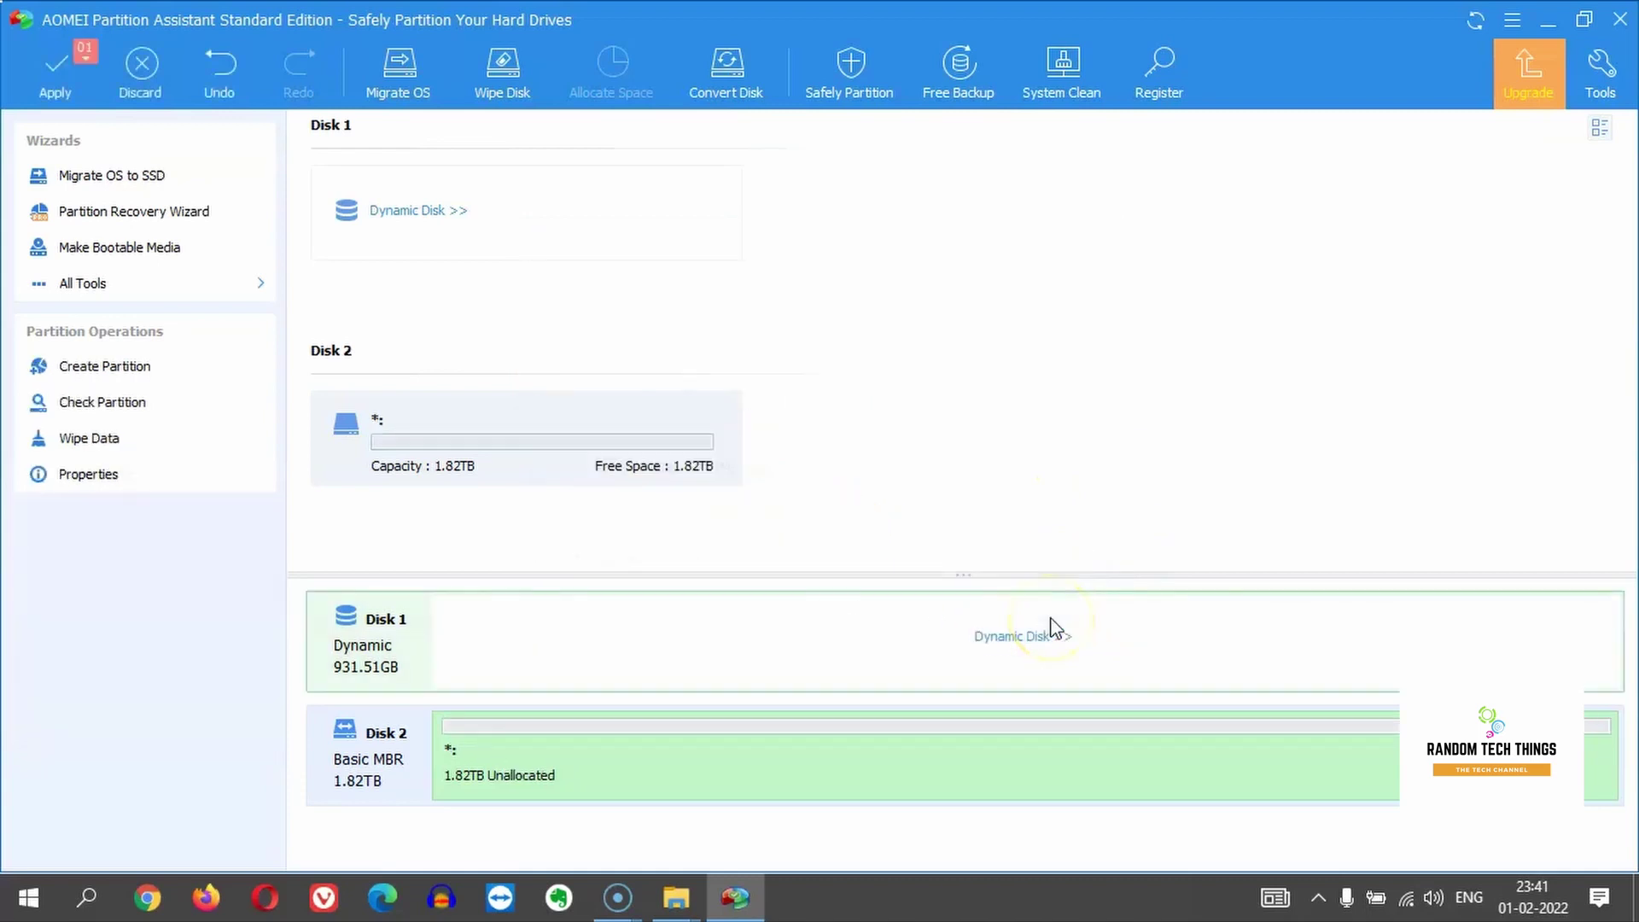
- Apply the pending deletion of the D: partition on Disk 2 and close the completion notice
click(57, 67)
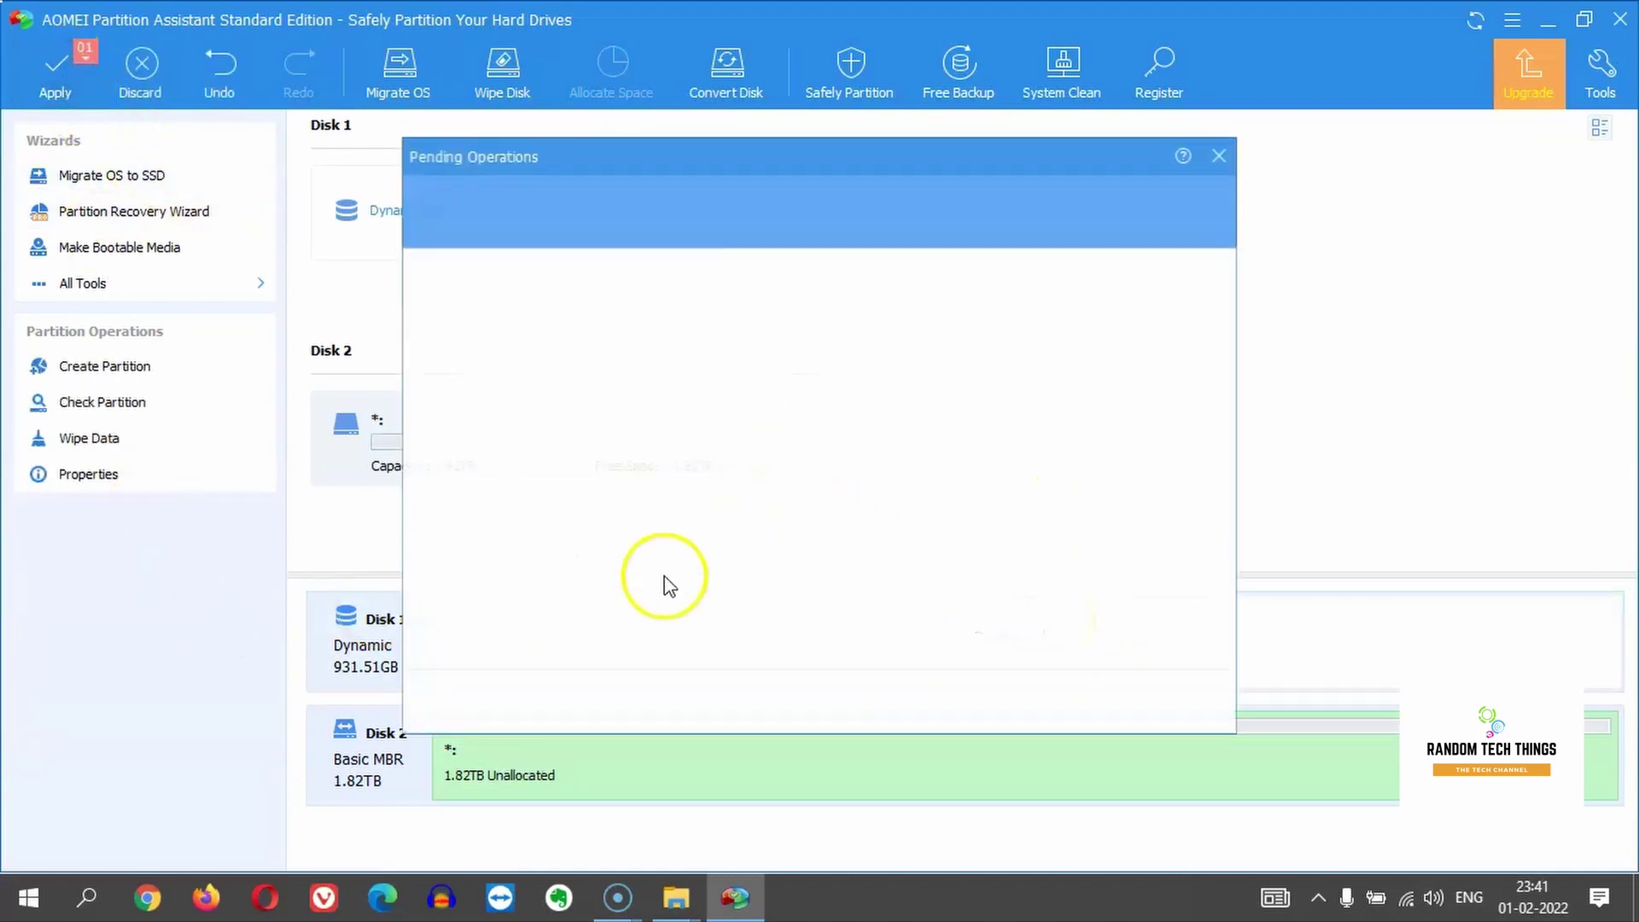
click(1179, 710)
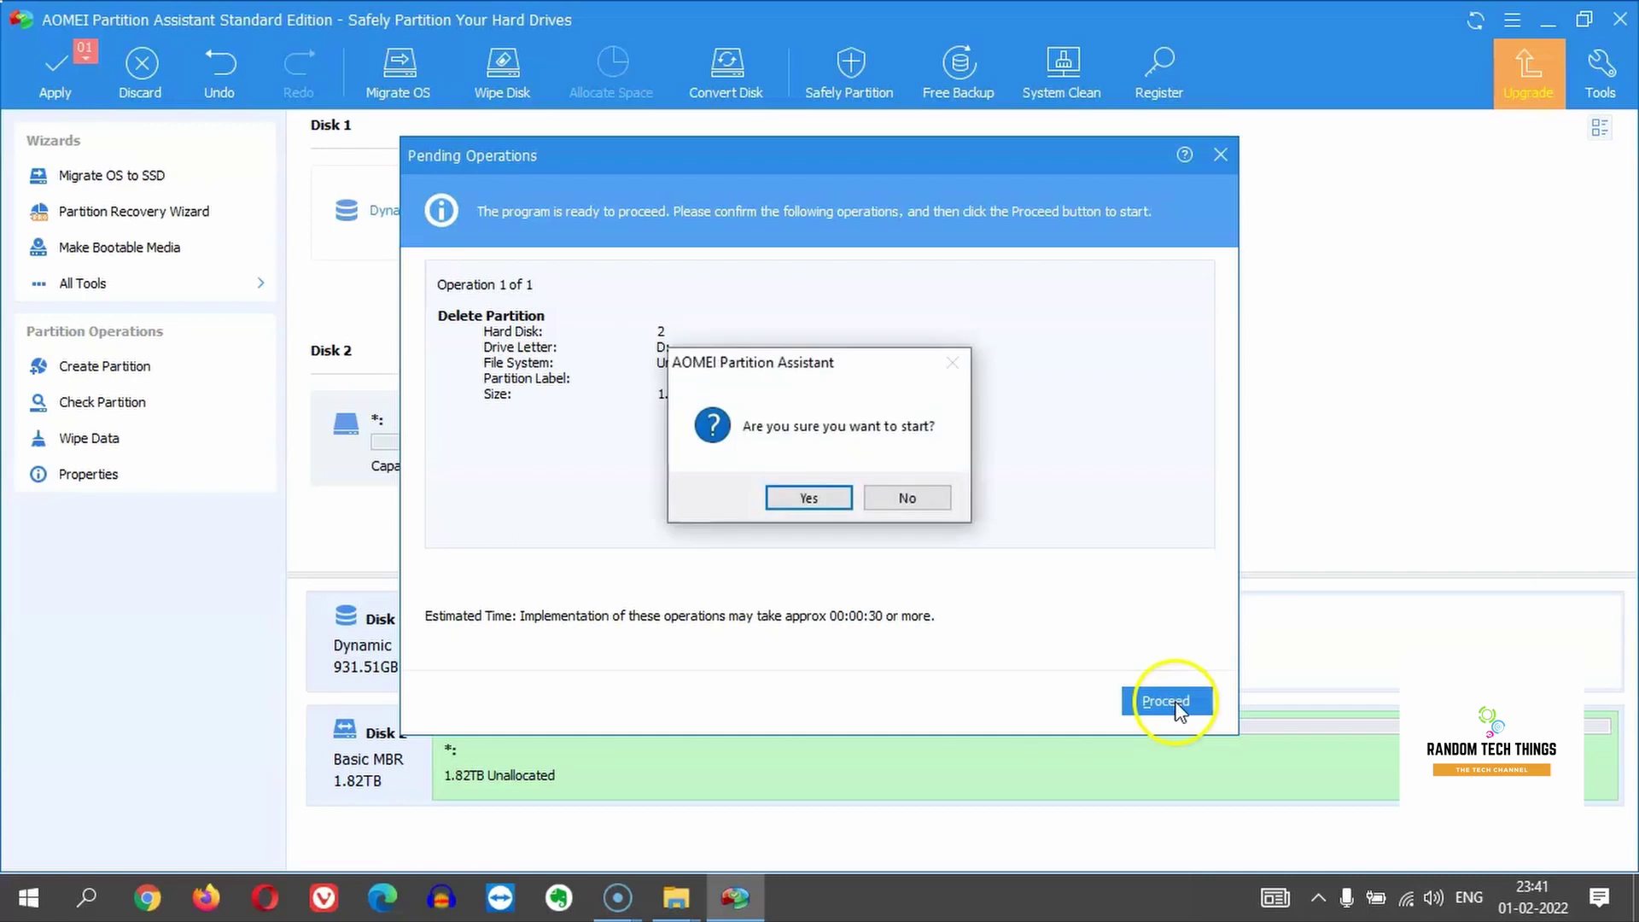
click(807, 502)
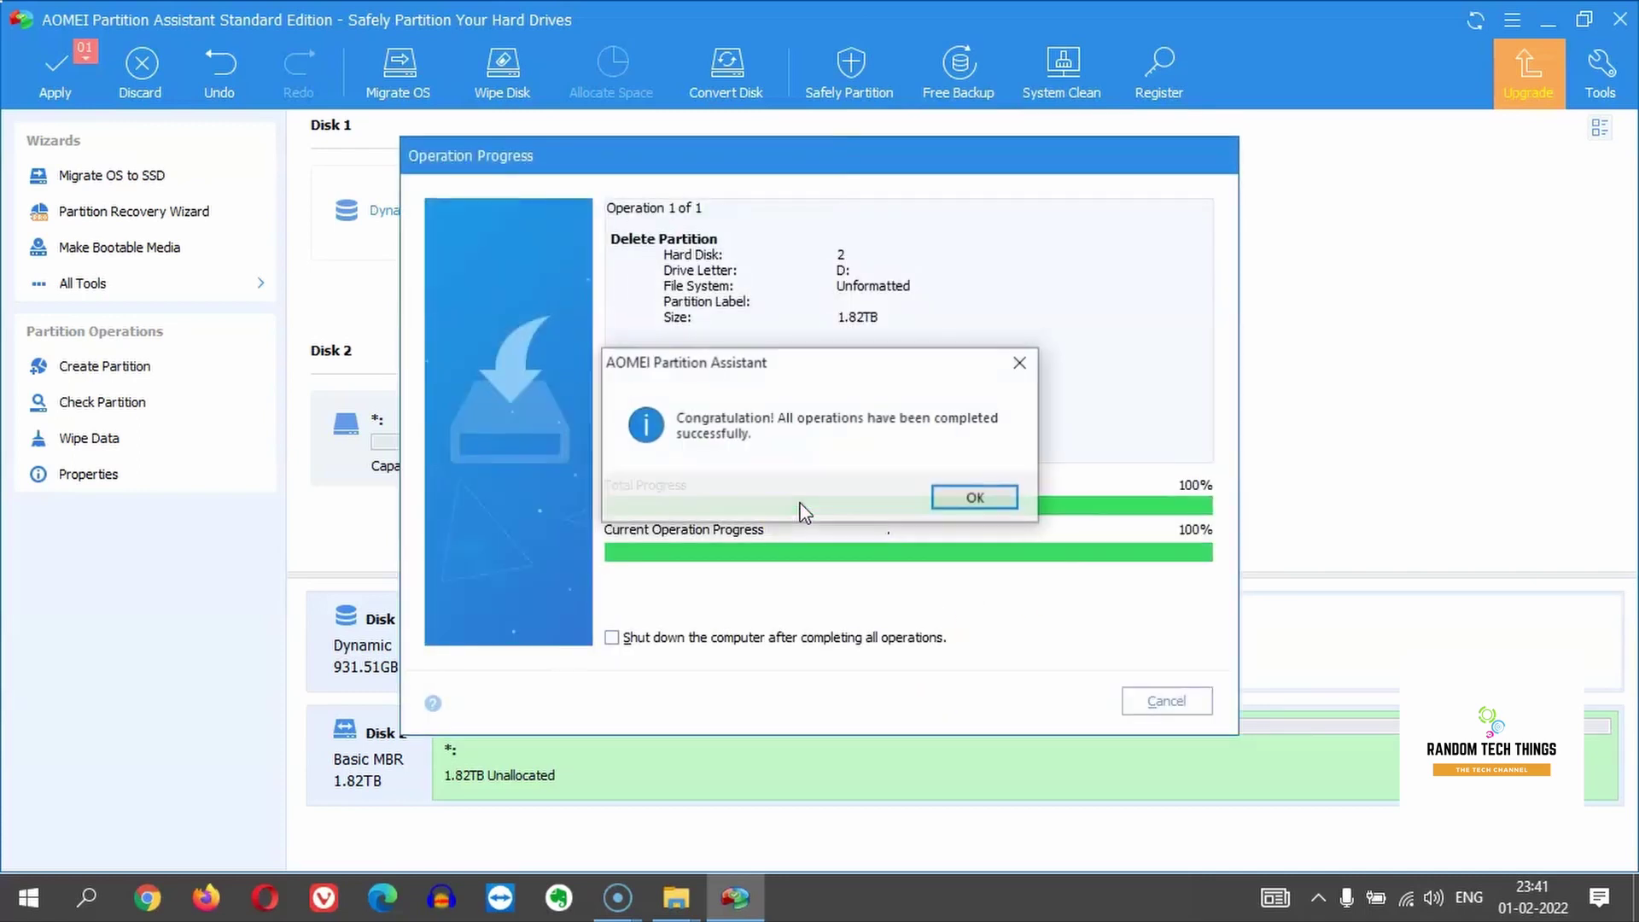
click(930, 499)
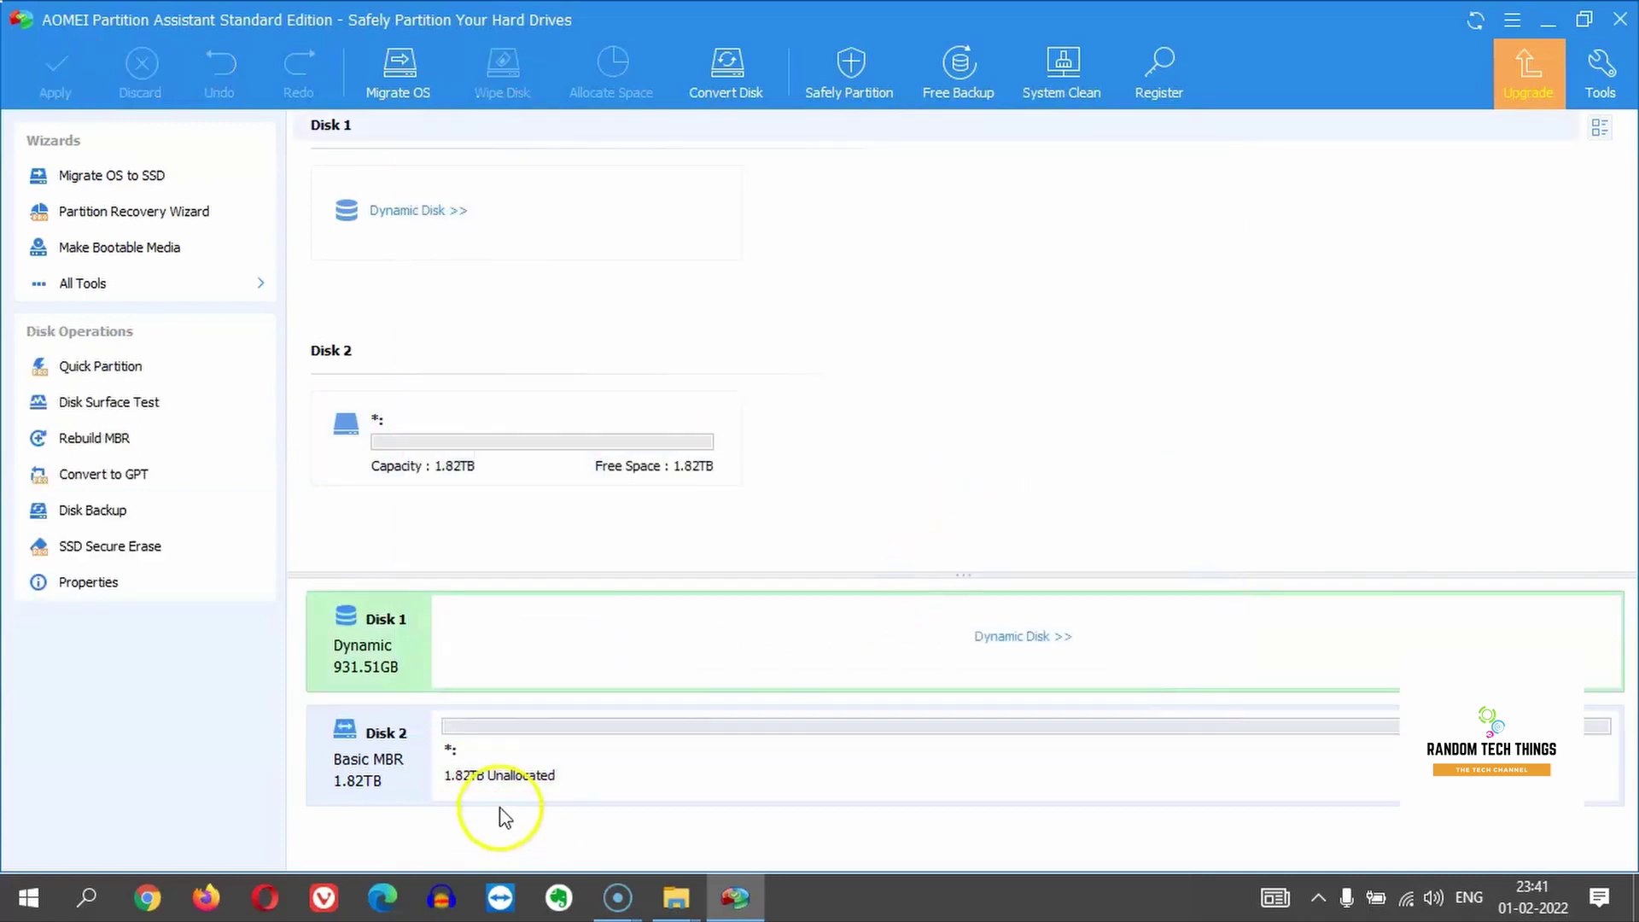
- Queue a new 300 GB NTFS partition with drive letter D: in the unallocated space of Disk 2
right_click(570, 773)
click(675, 492)
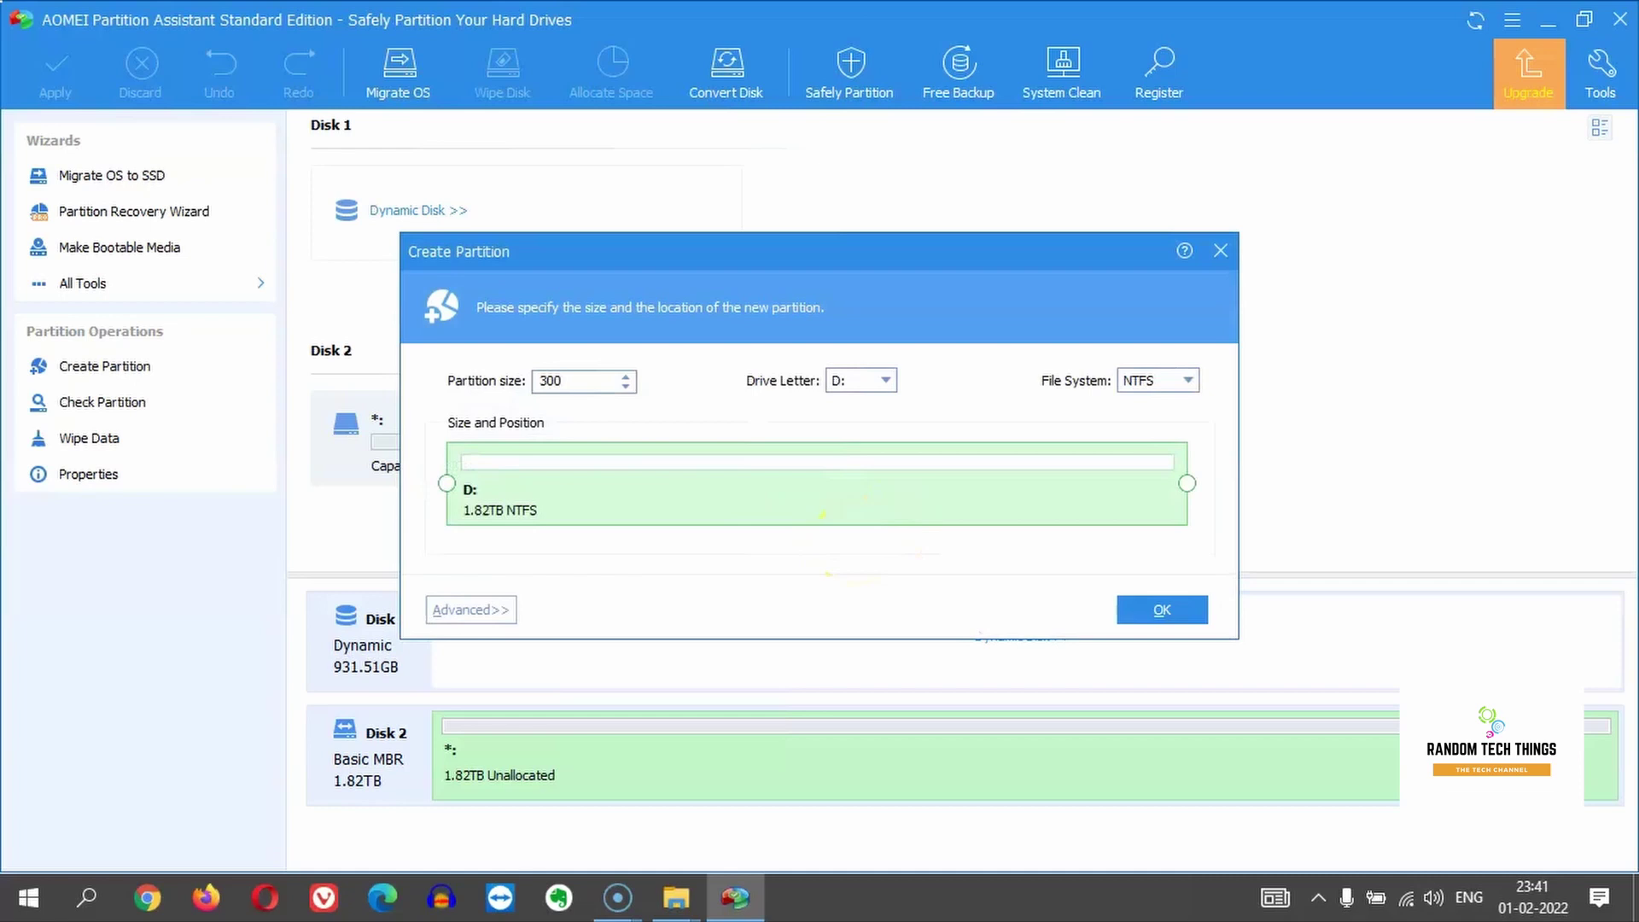
click(1157, 613)
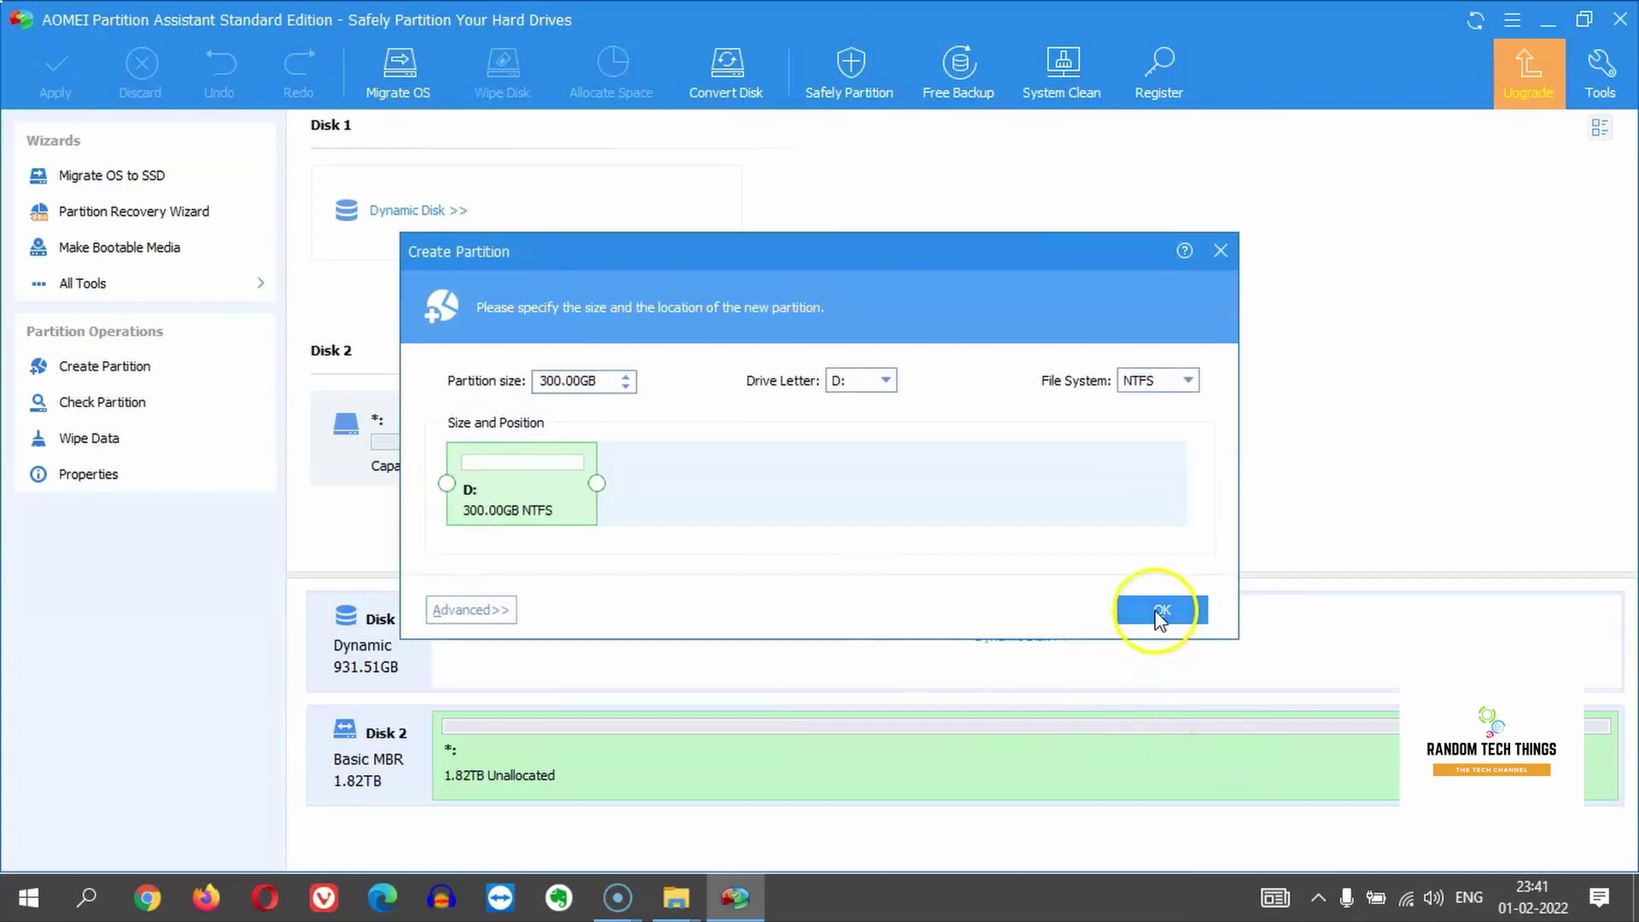
- Queue two more 300 GB NTFS partitions on Disk 2 with drive letters L: and M:
right_click(879, 758)
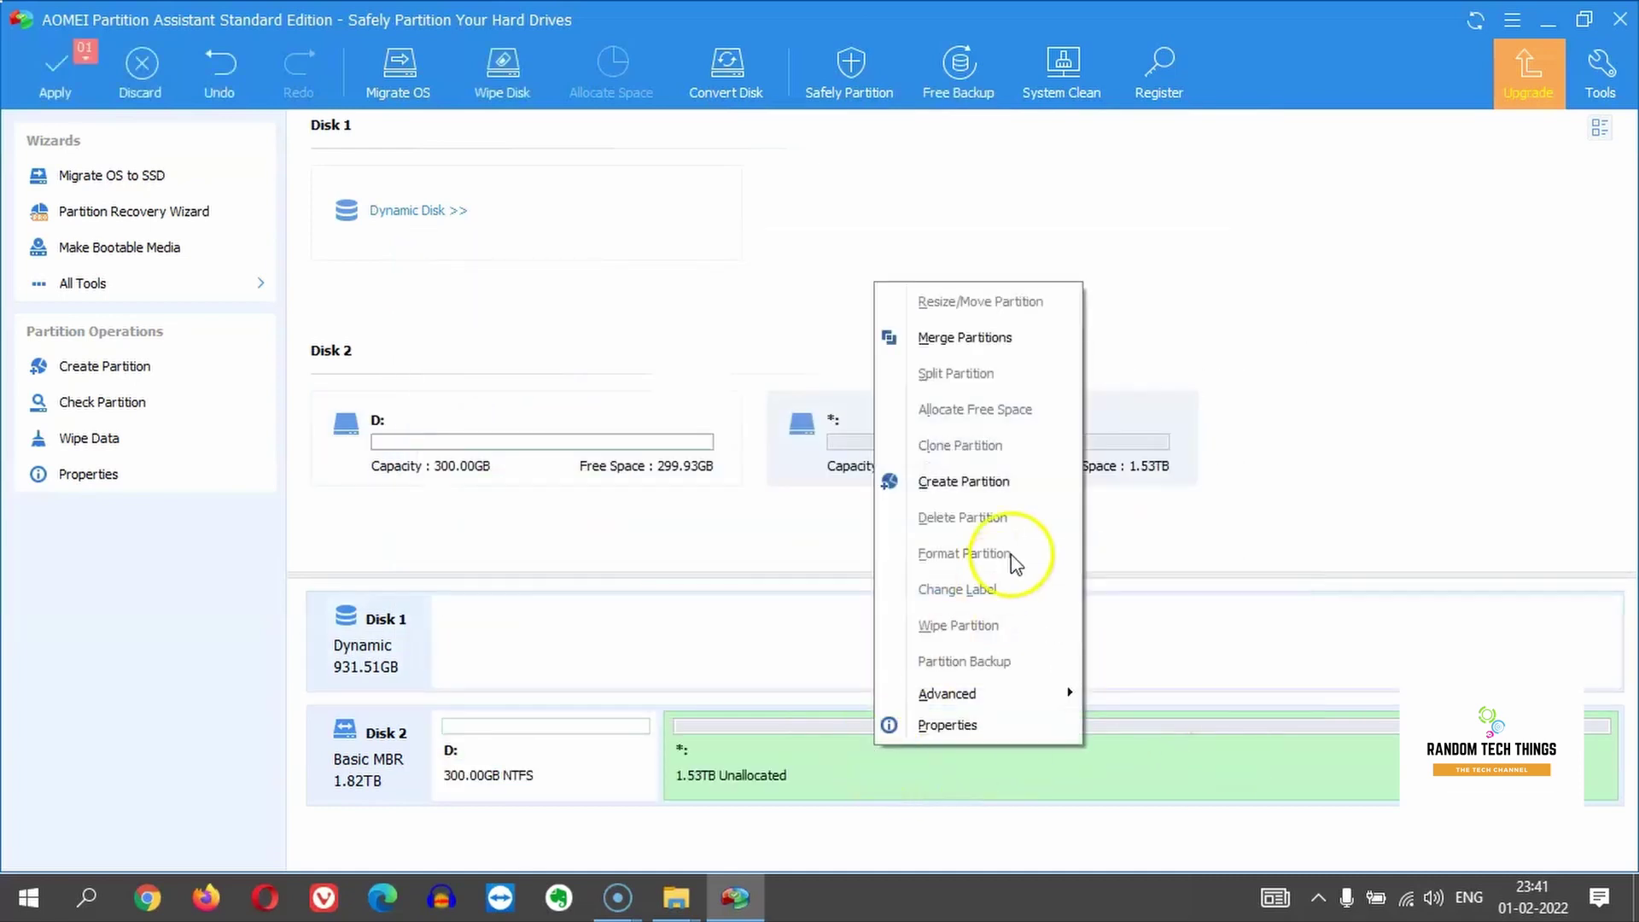
click(986, 480)
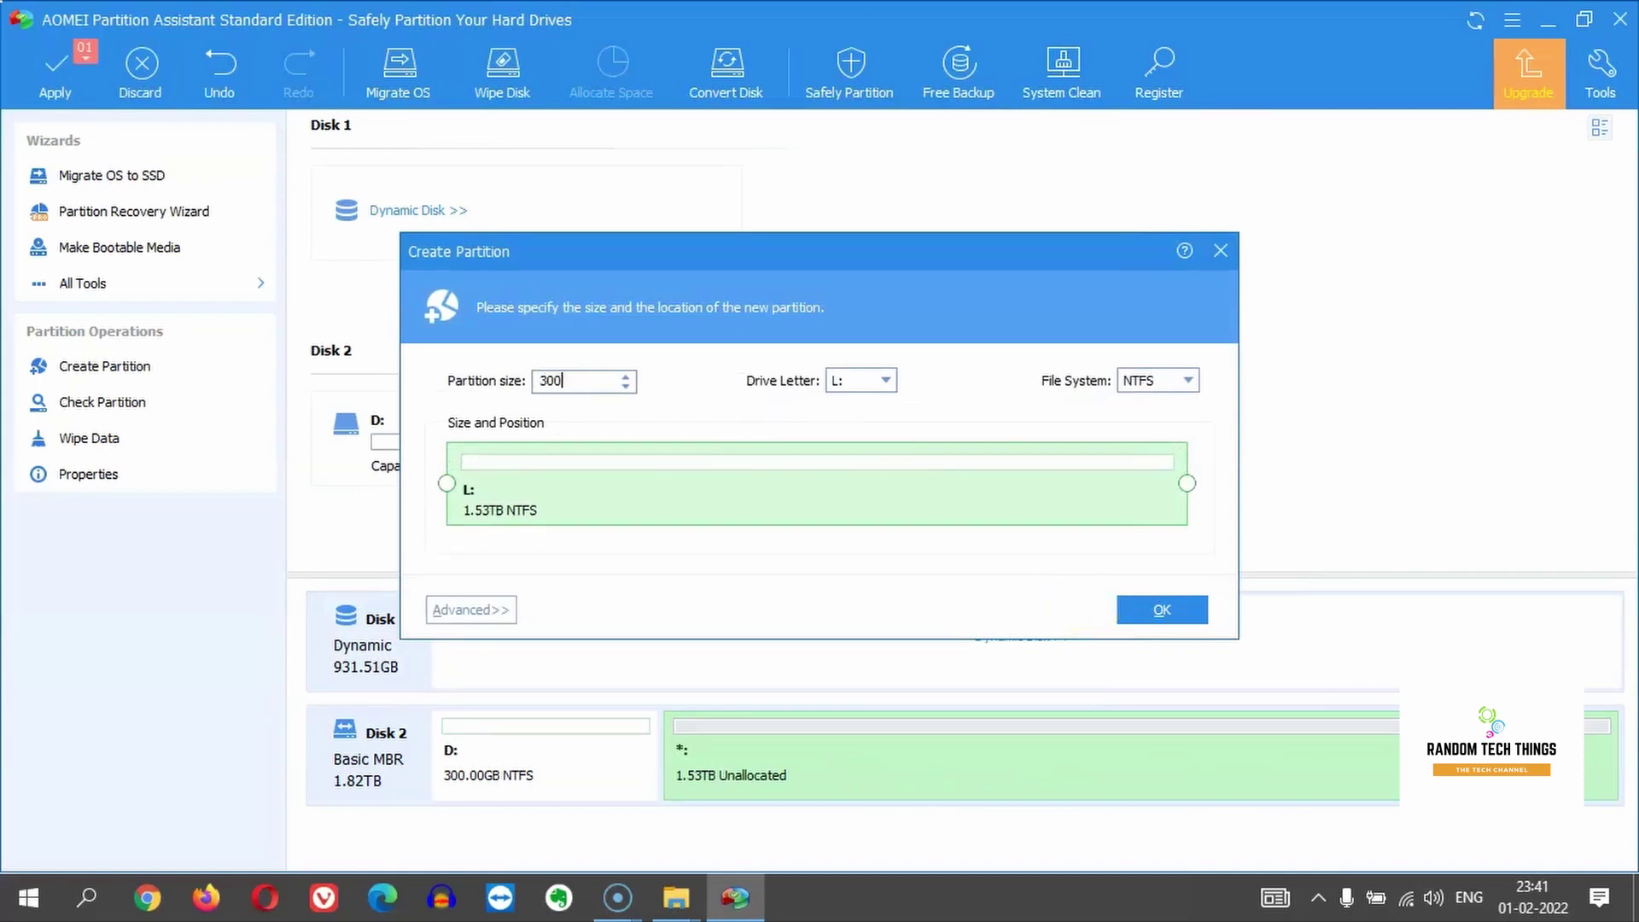
click(1163, 611)
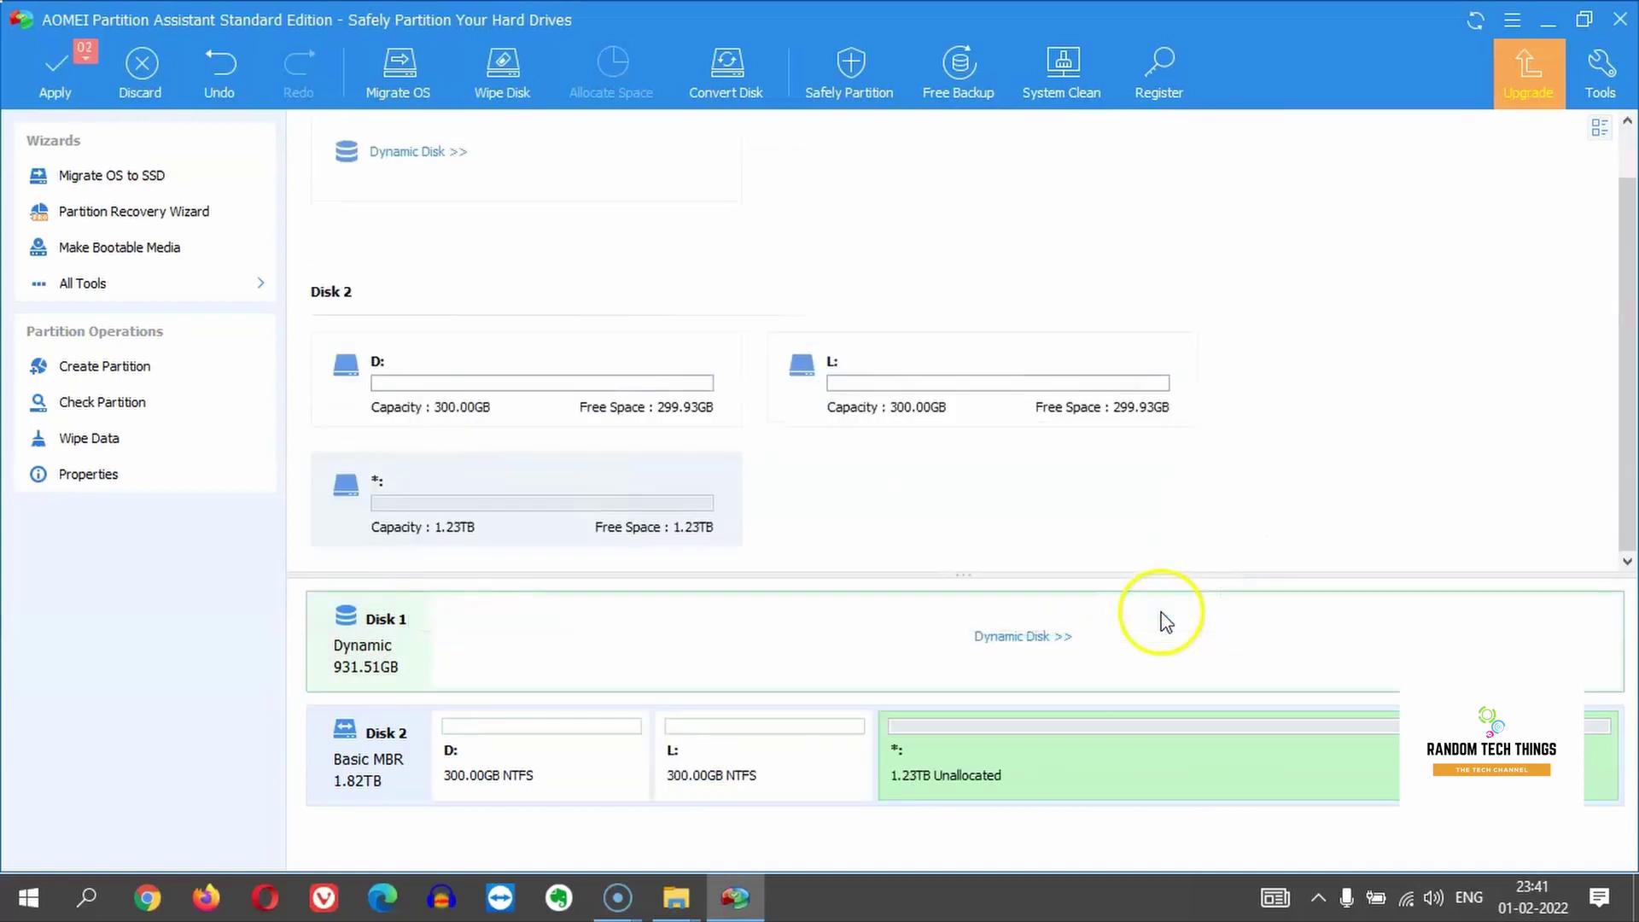
right_click(989, 767)
click(1086, 495)
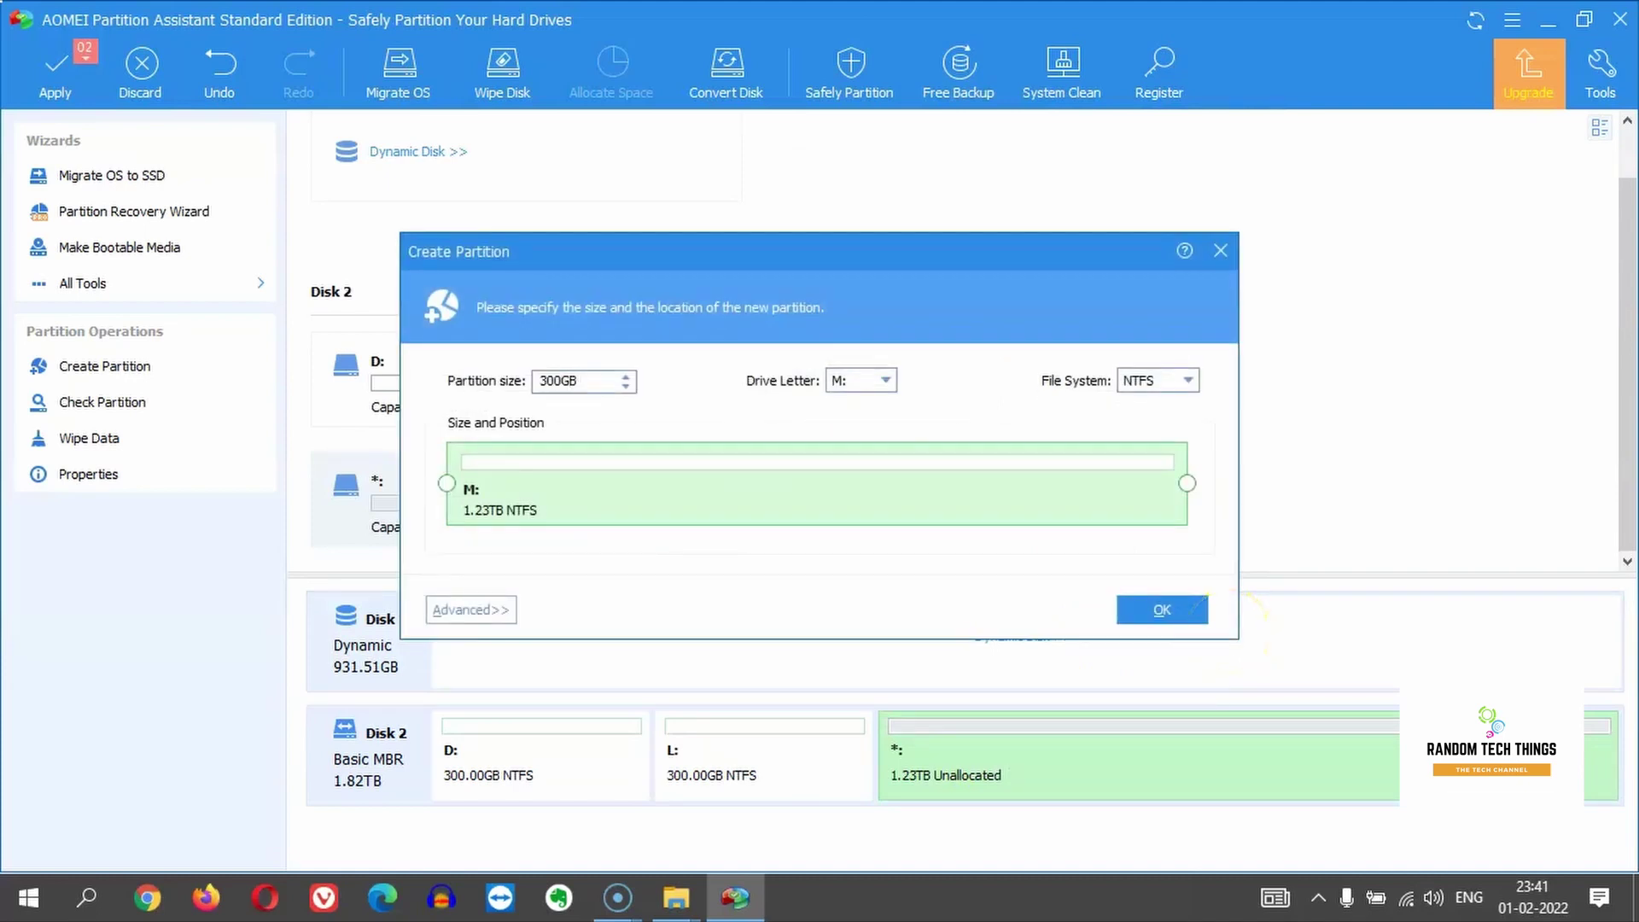
click(868, 380)
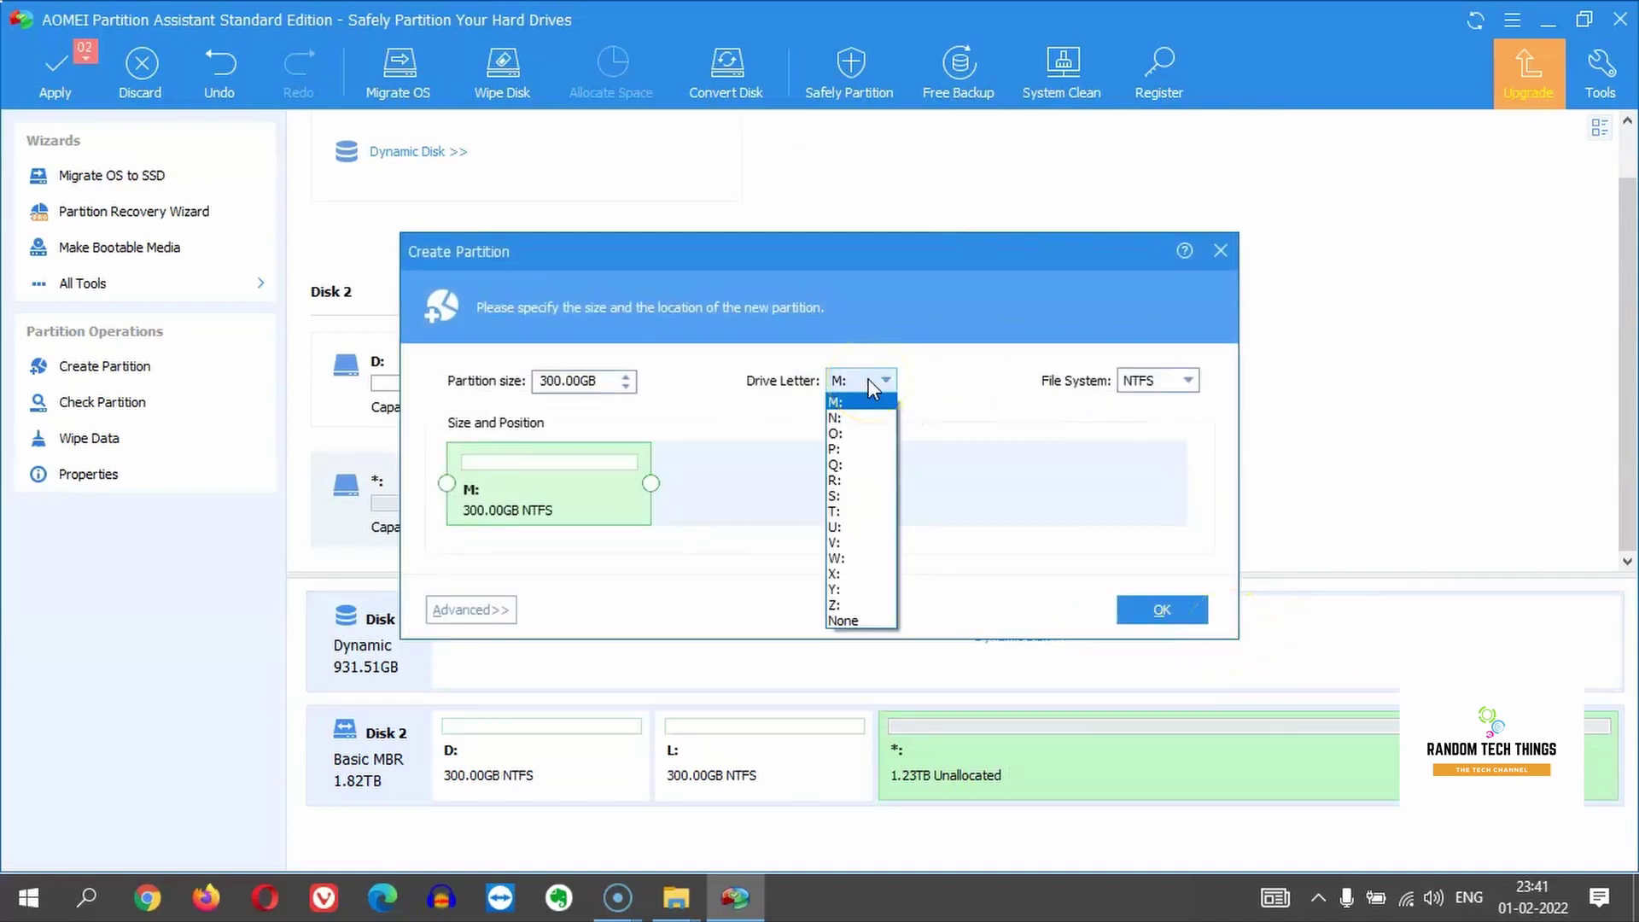
click(868, 380)
click(1157, 611)
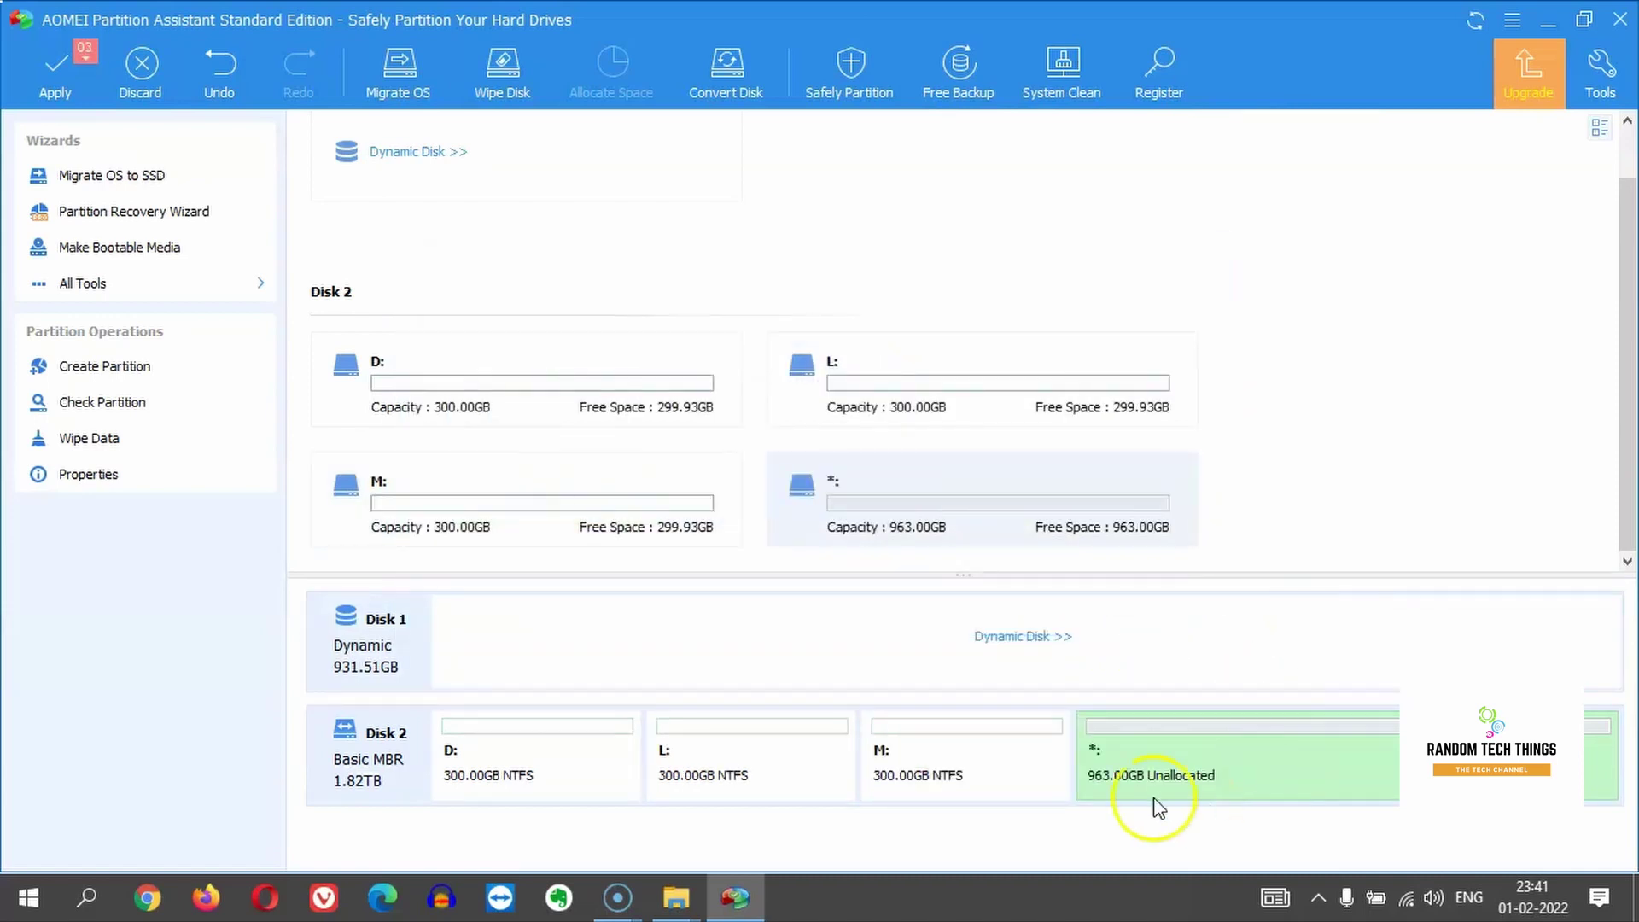
- Queue two further 300 GB NTFS partitions with drive letters N: and O: in Disk 2's remaining unallocated space
right_click(1237, 753)
click(1312, 480)
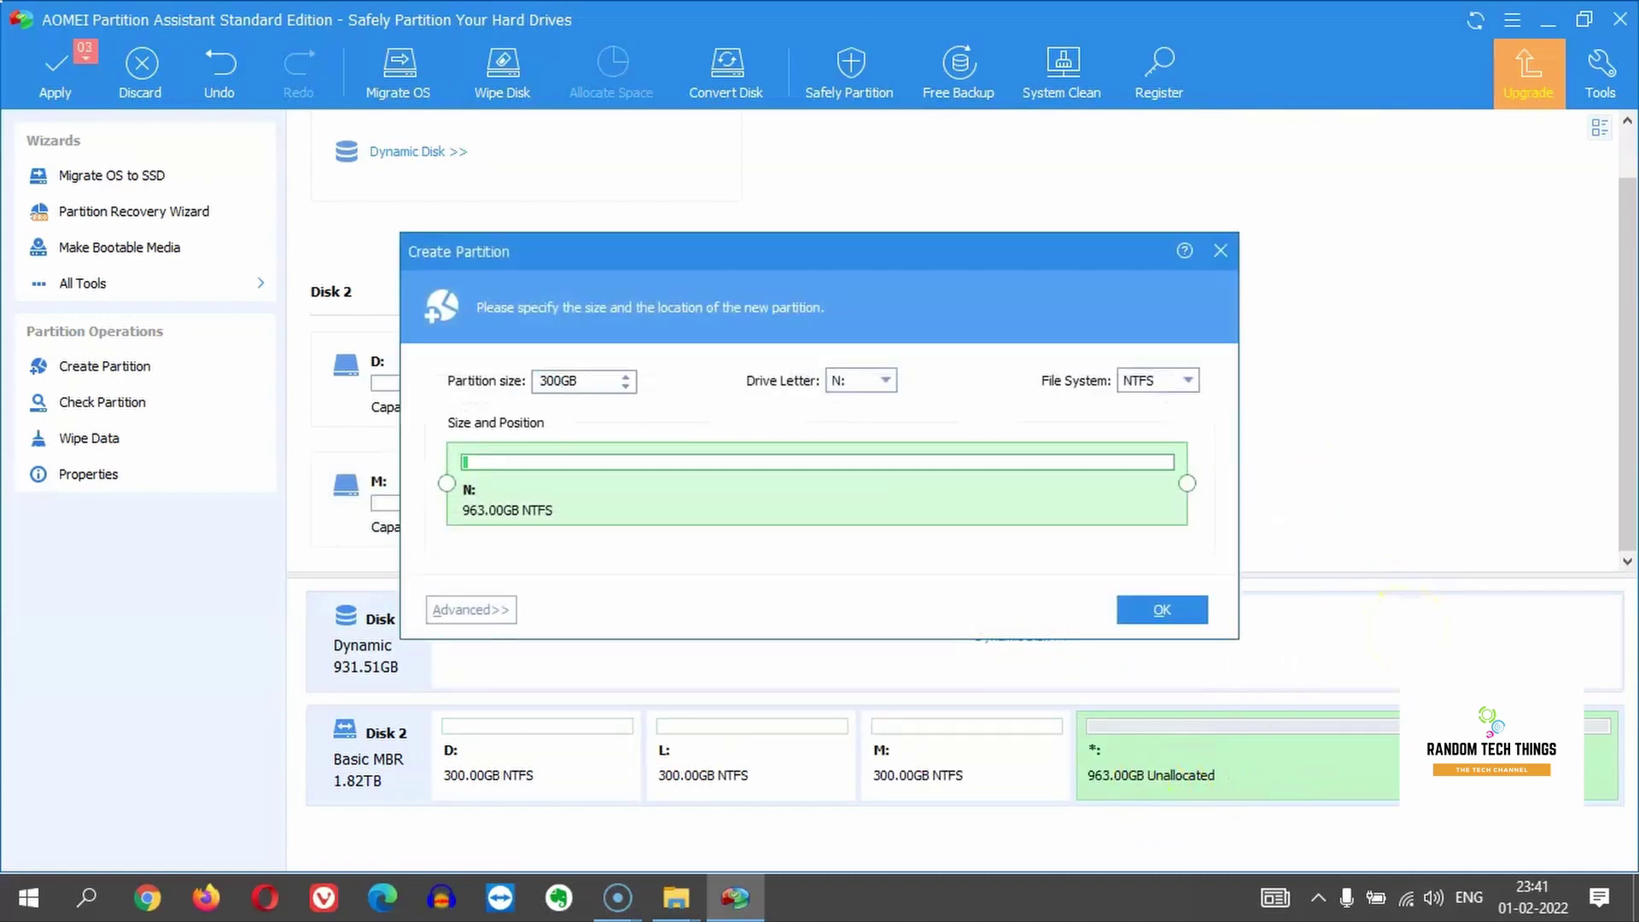
click(1163, 611)
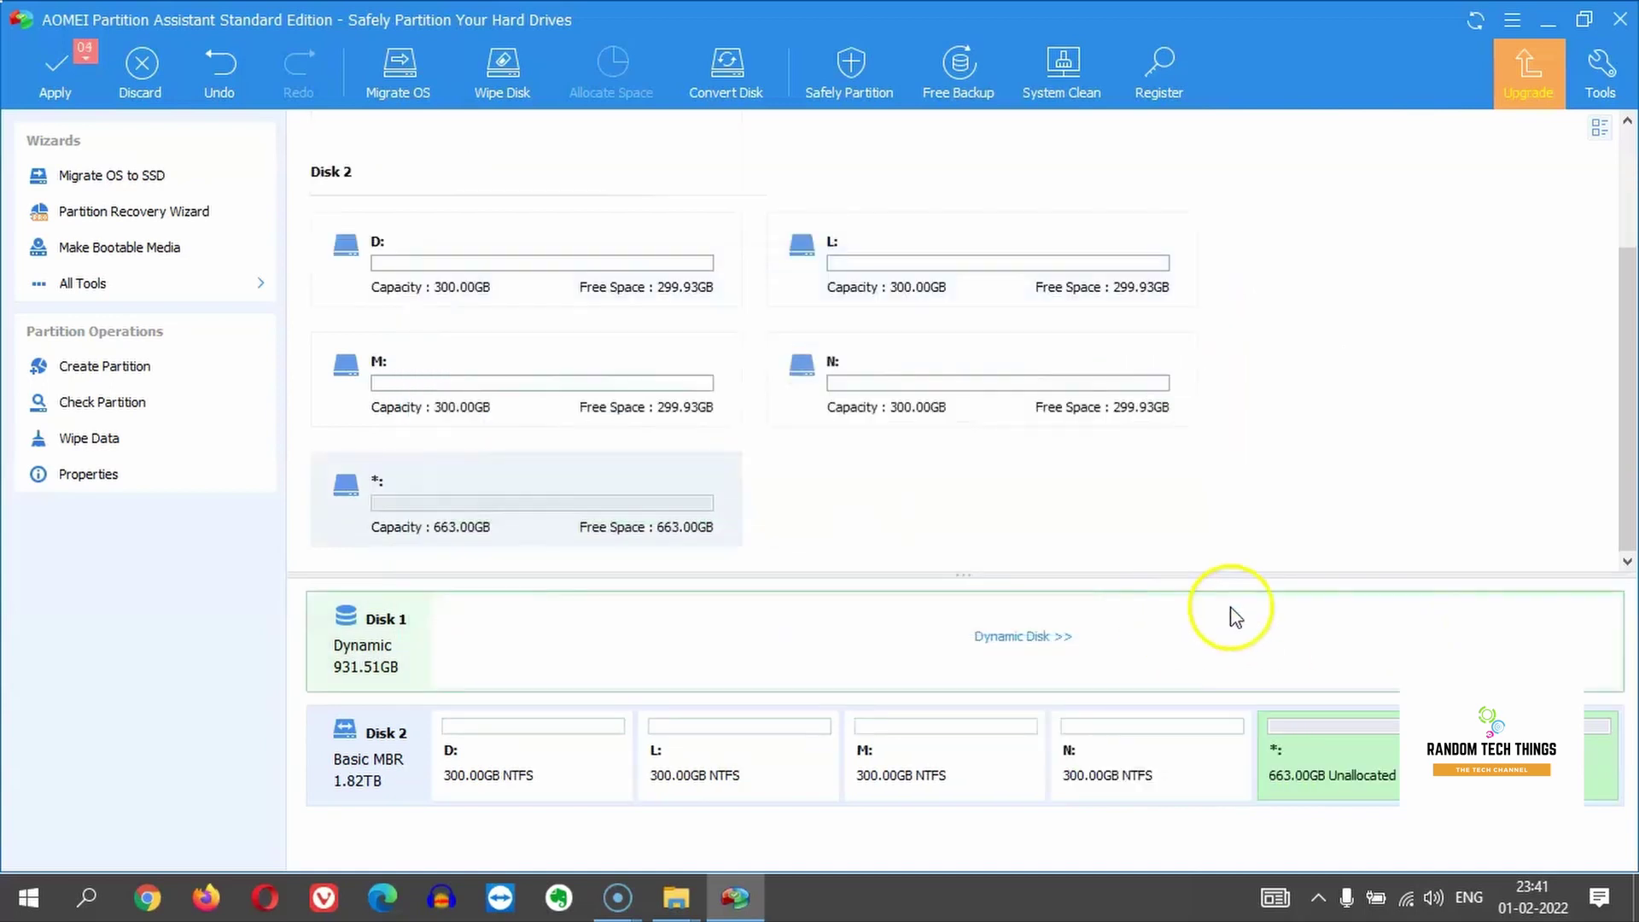
right_click(1369, 777)
click(1449, 508)
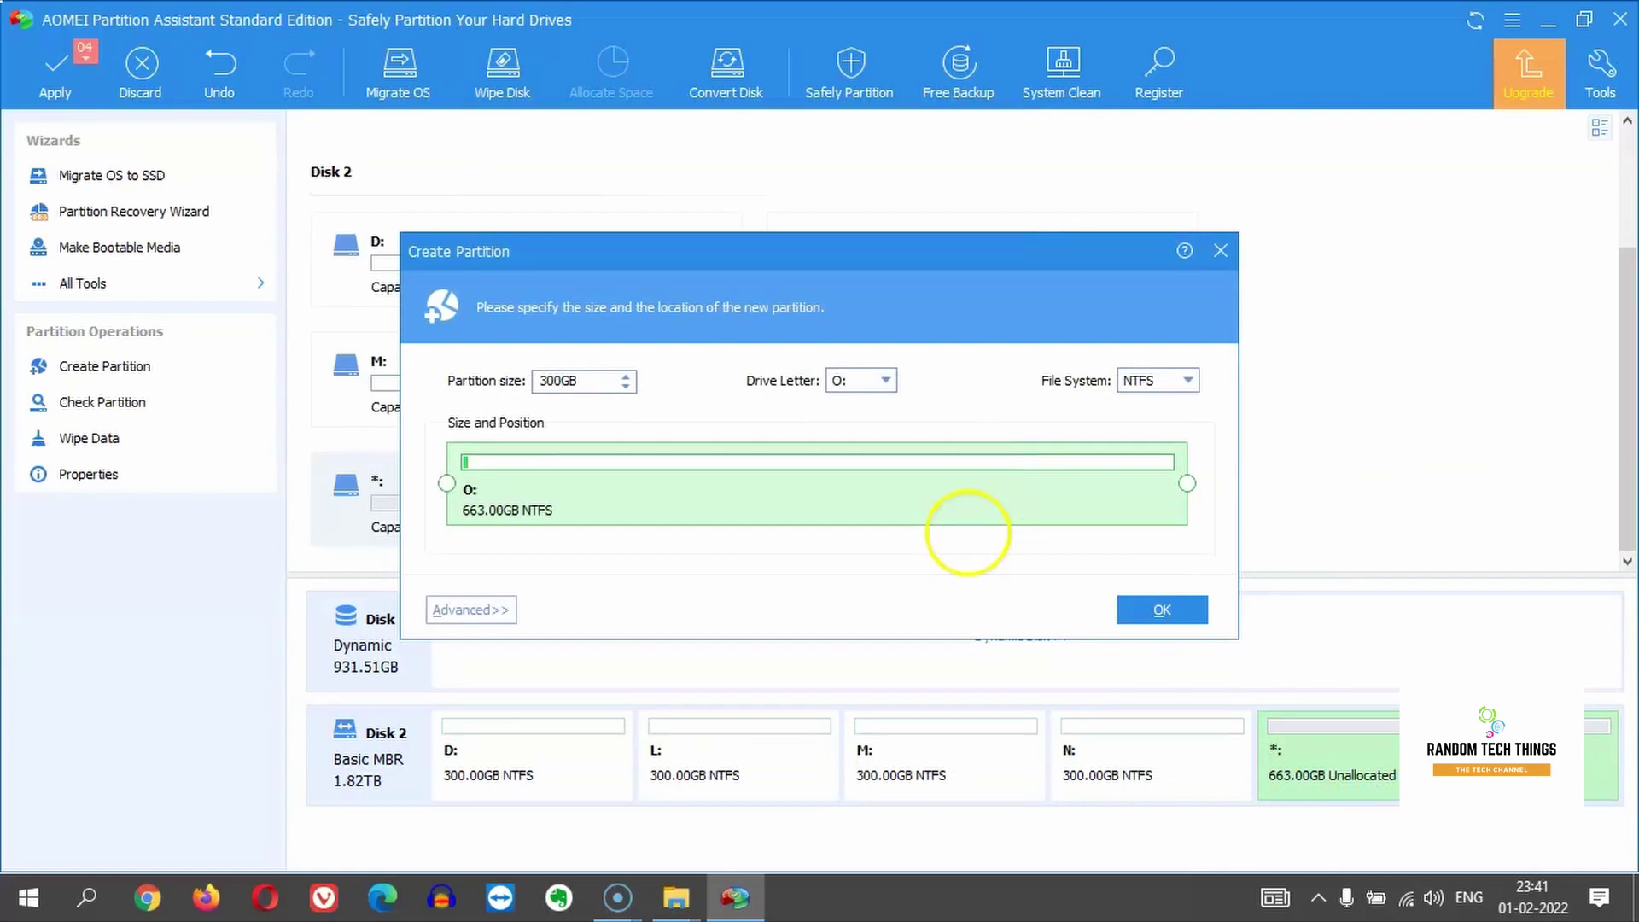
click(1161, 611)
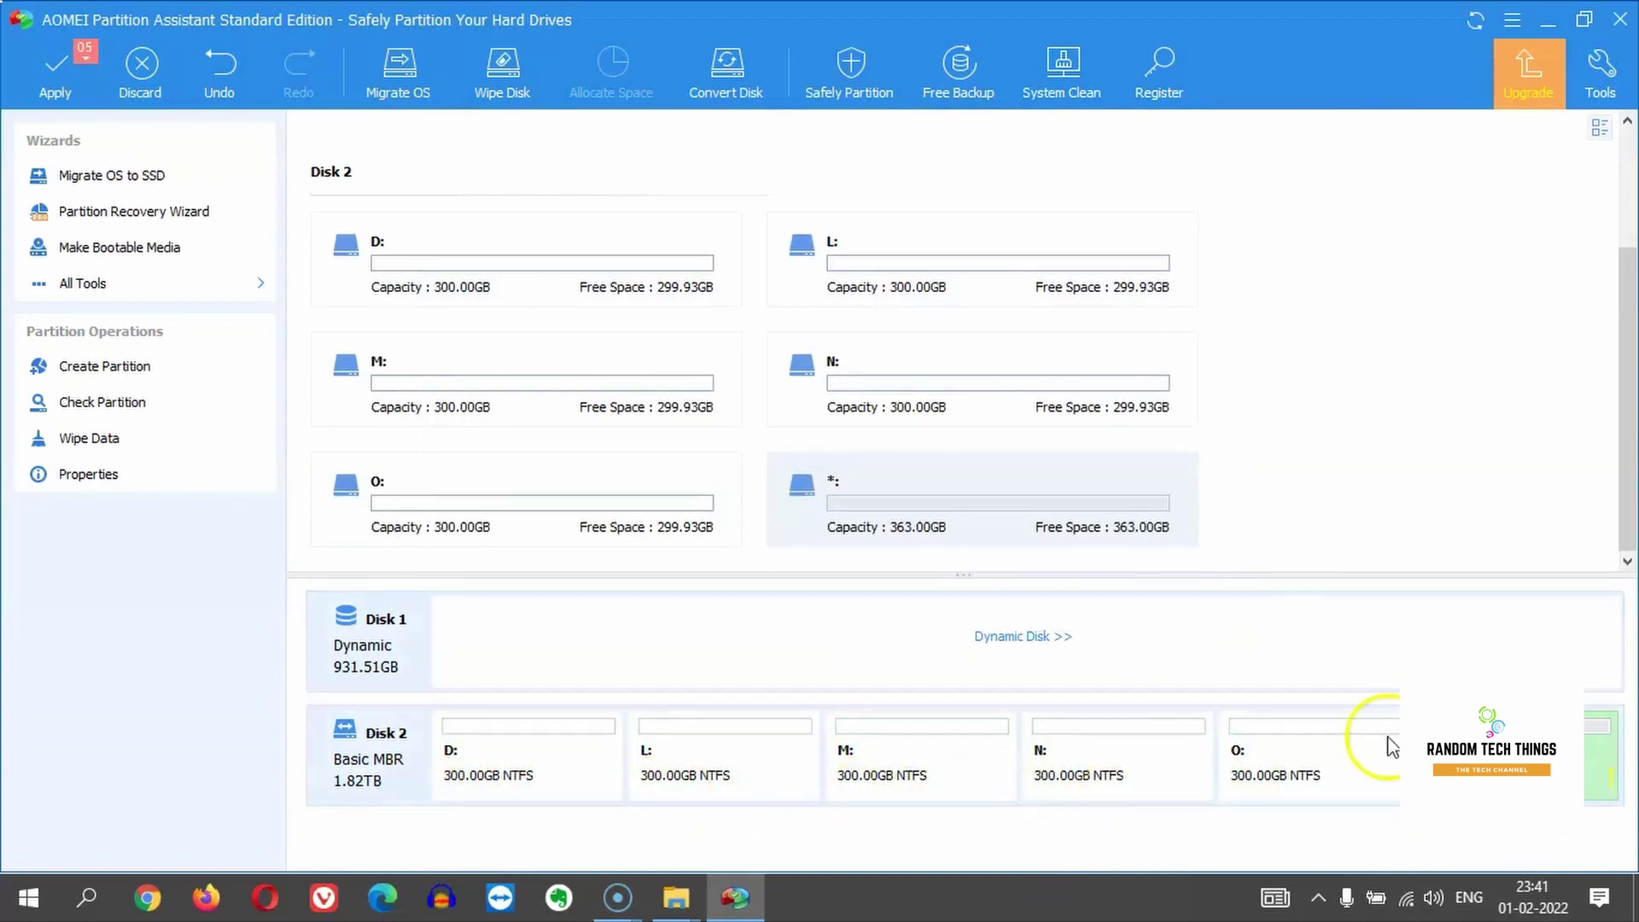
- Review the five pending partition creations for Disk 2, start executing them, and dismiss the resulting information dialog
click(54, 74)
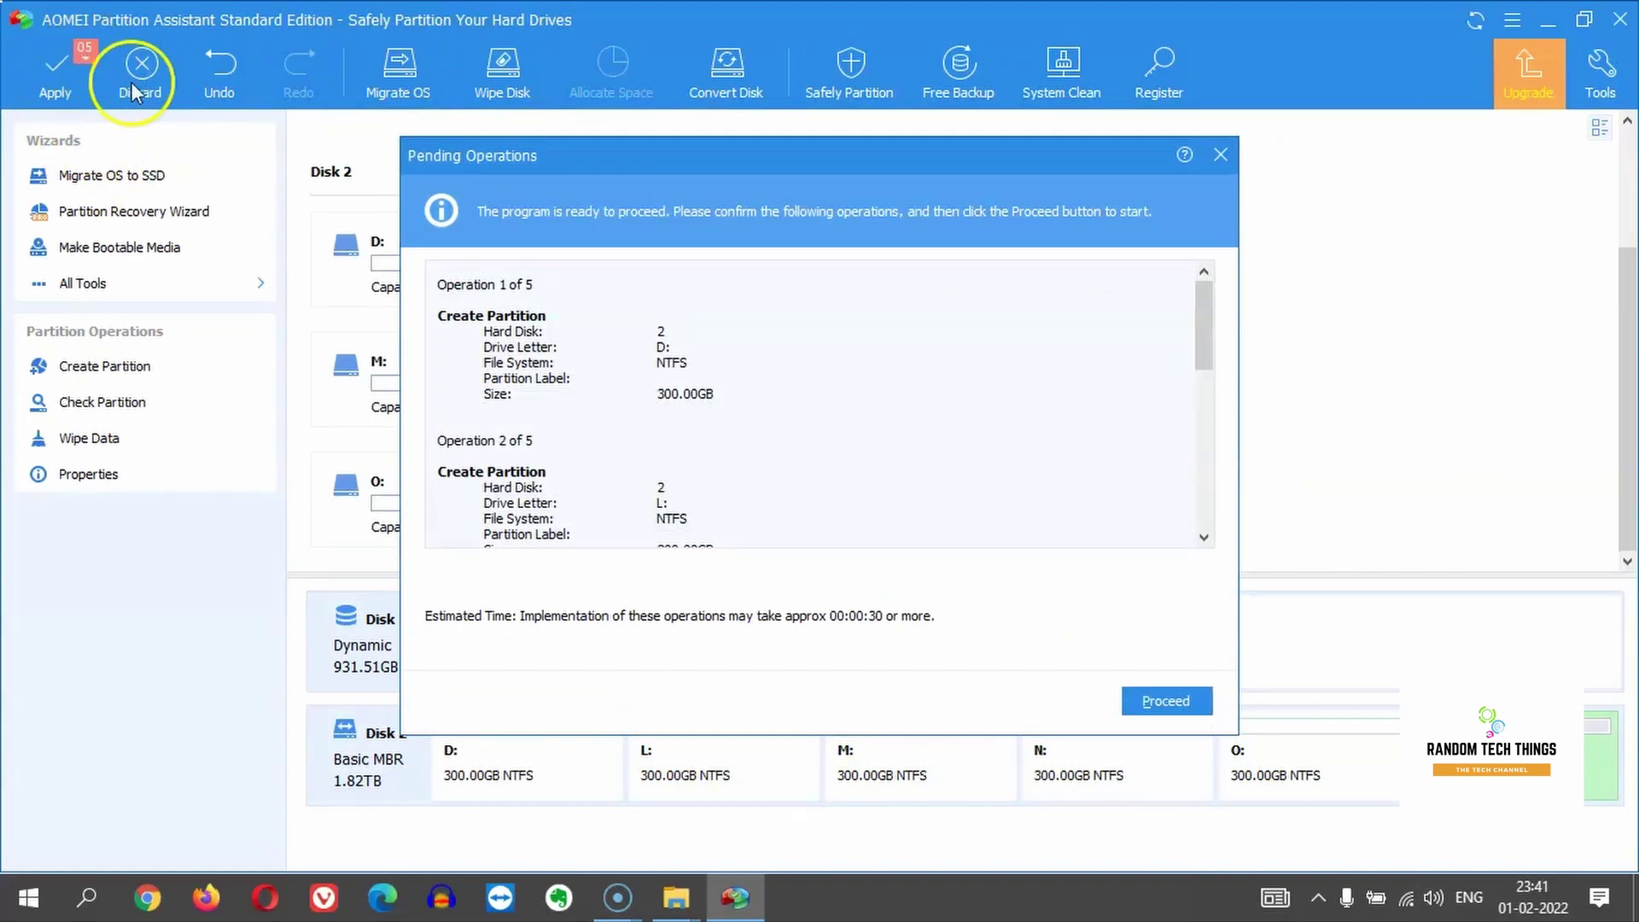
scroll(811, 475, down, 5)
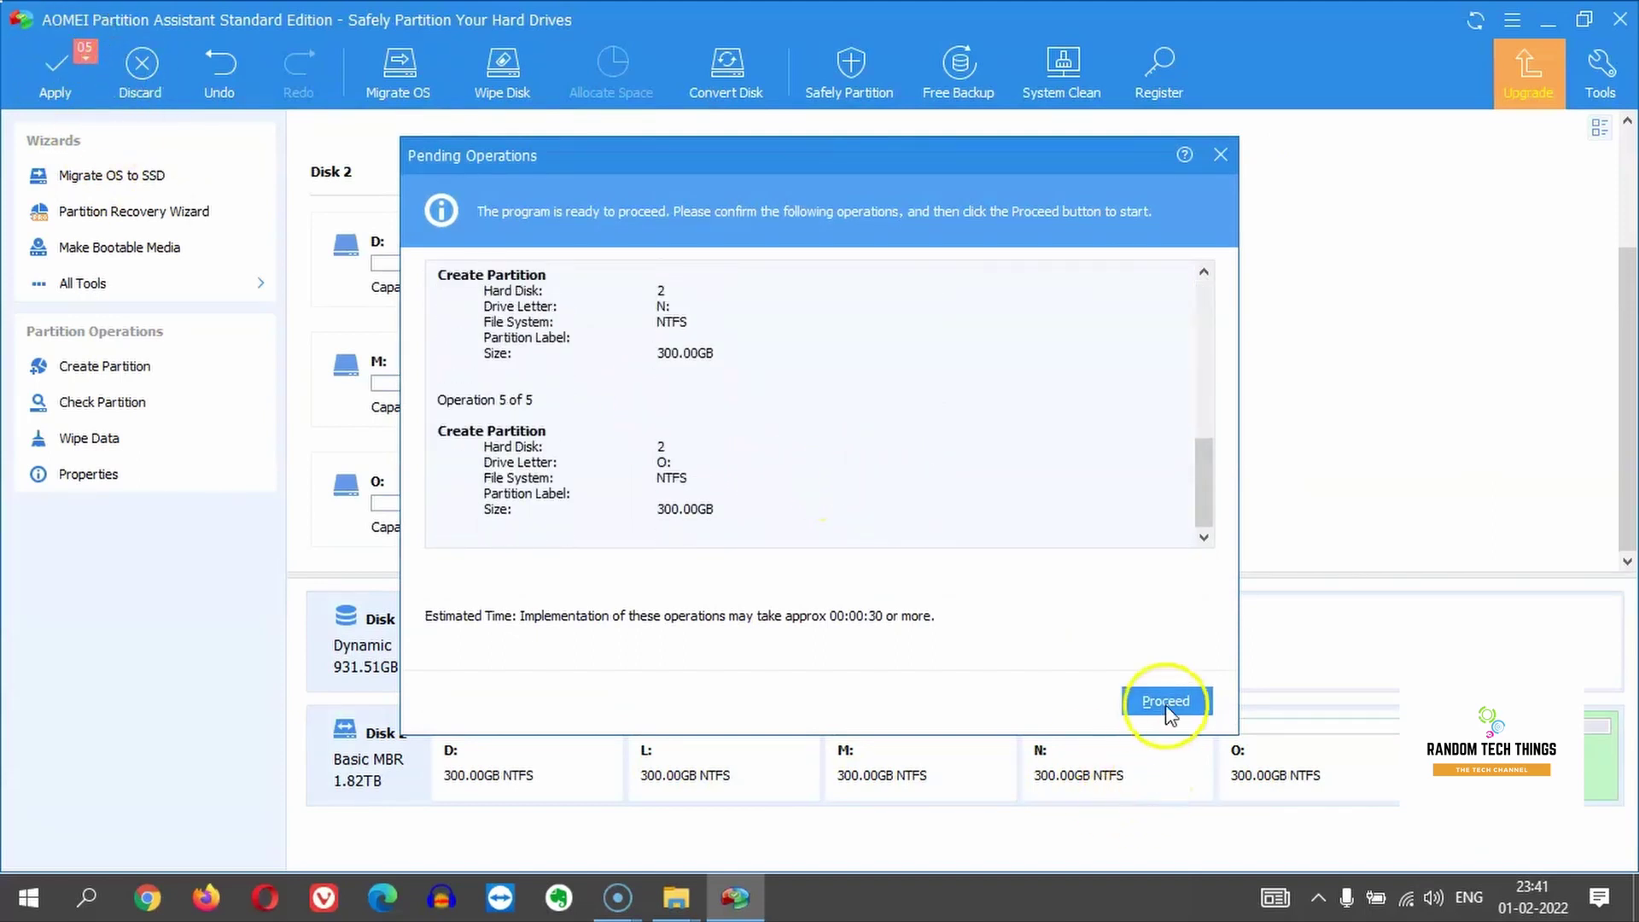
click(1166, 702)
click(807, 500)
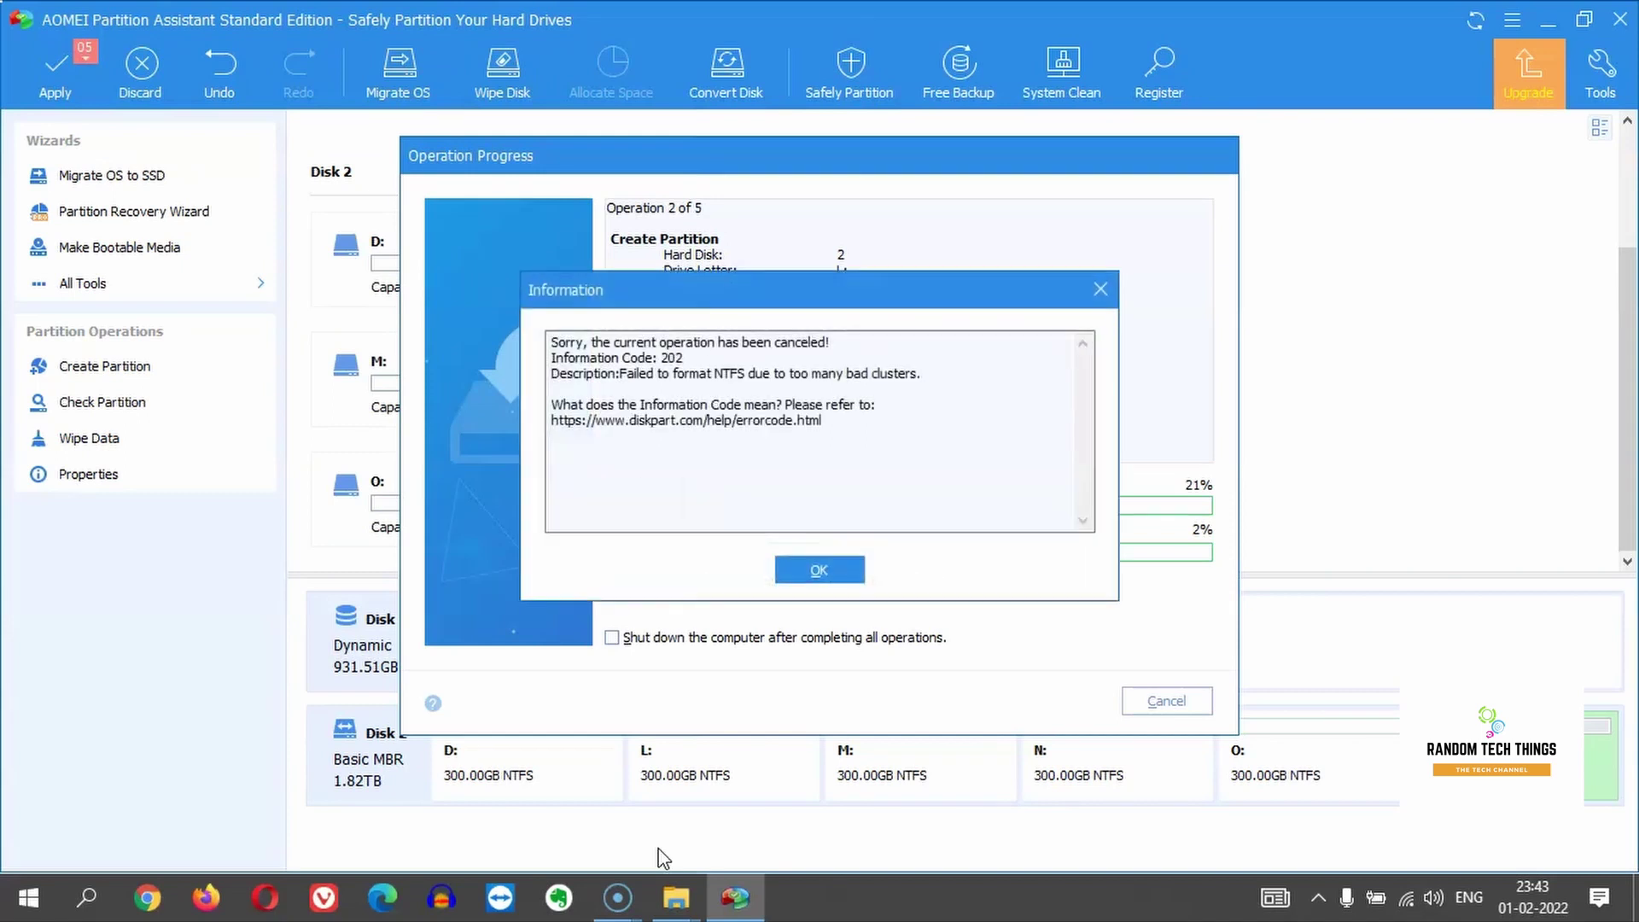
click(822, 575)
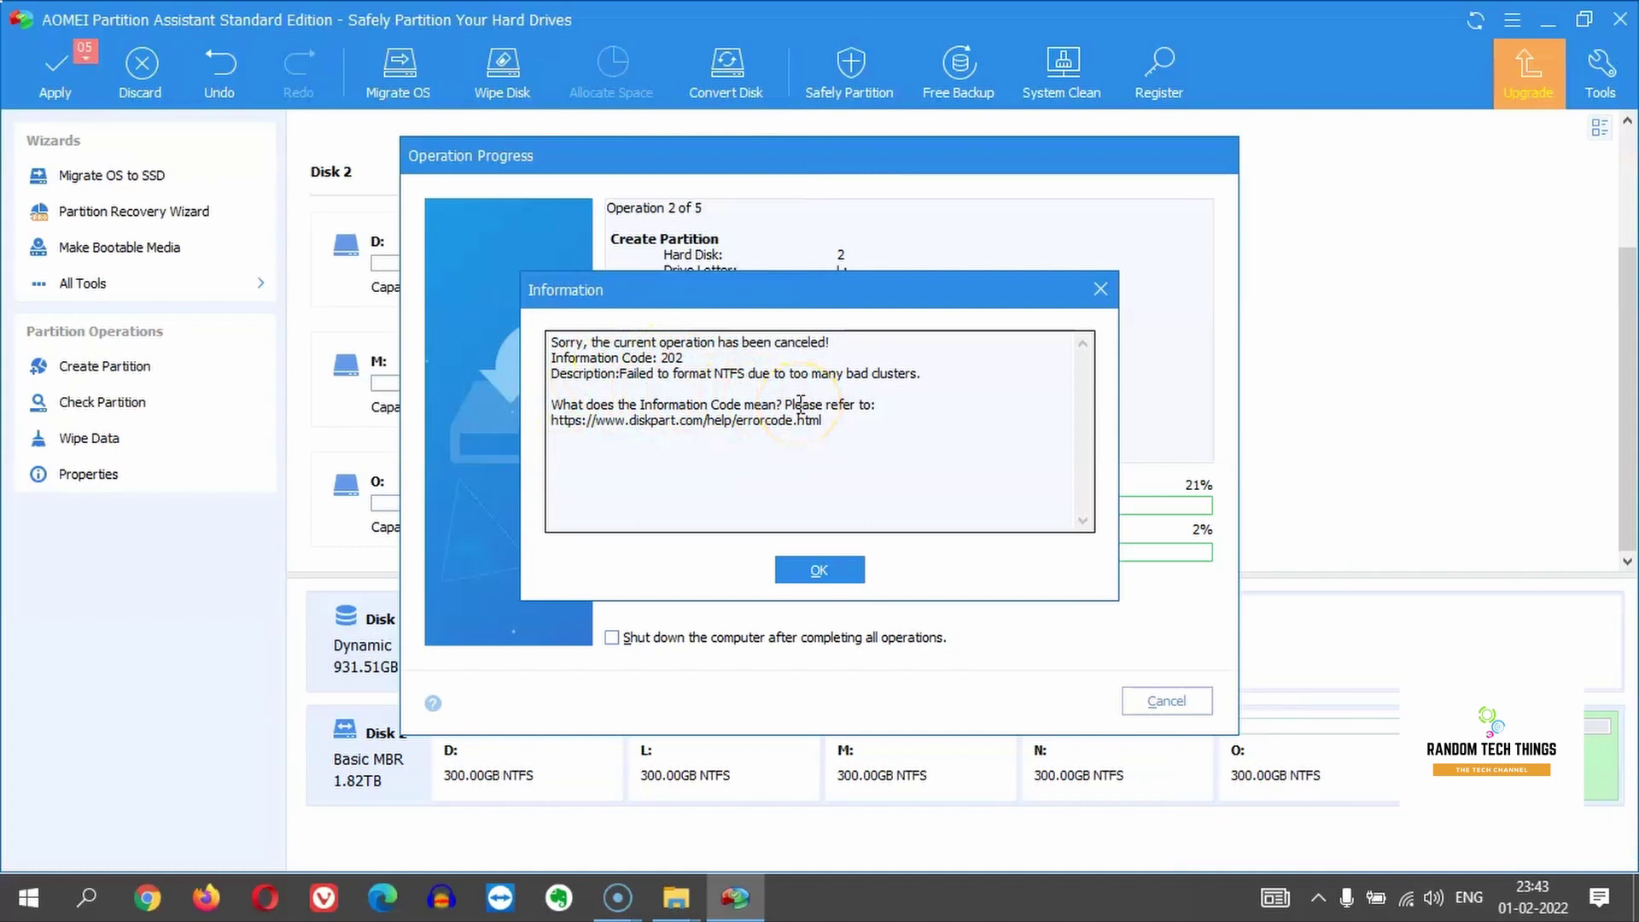
click(823, 573)
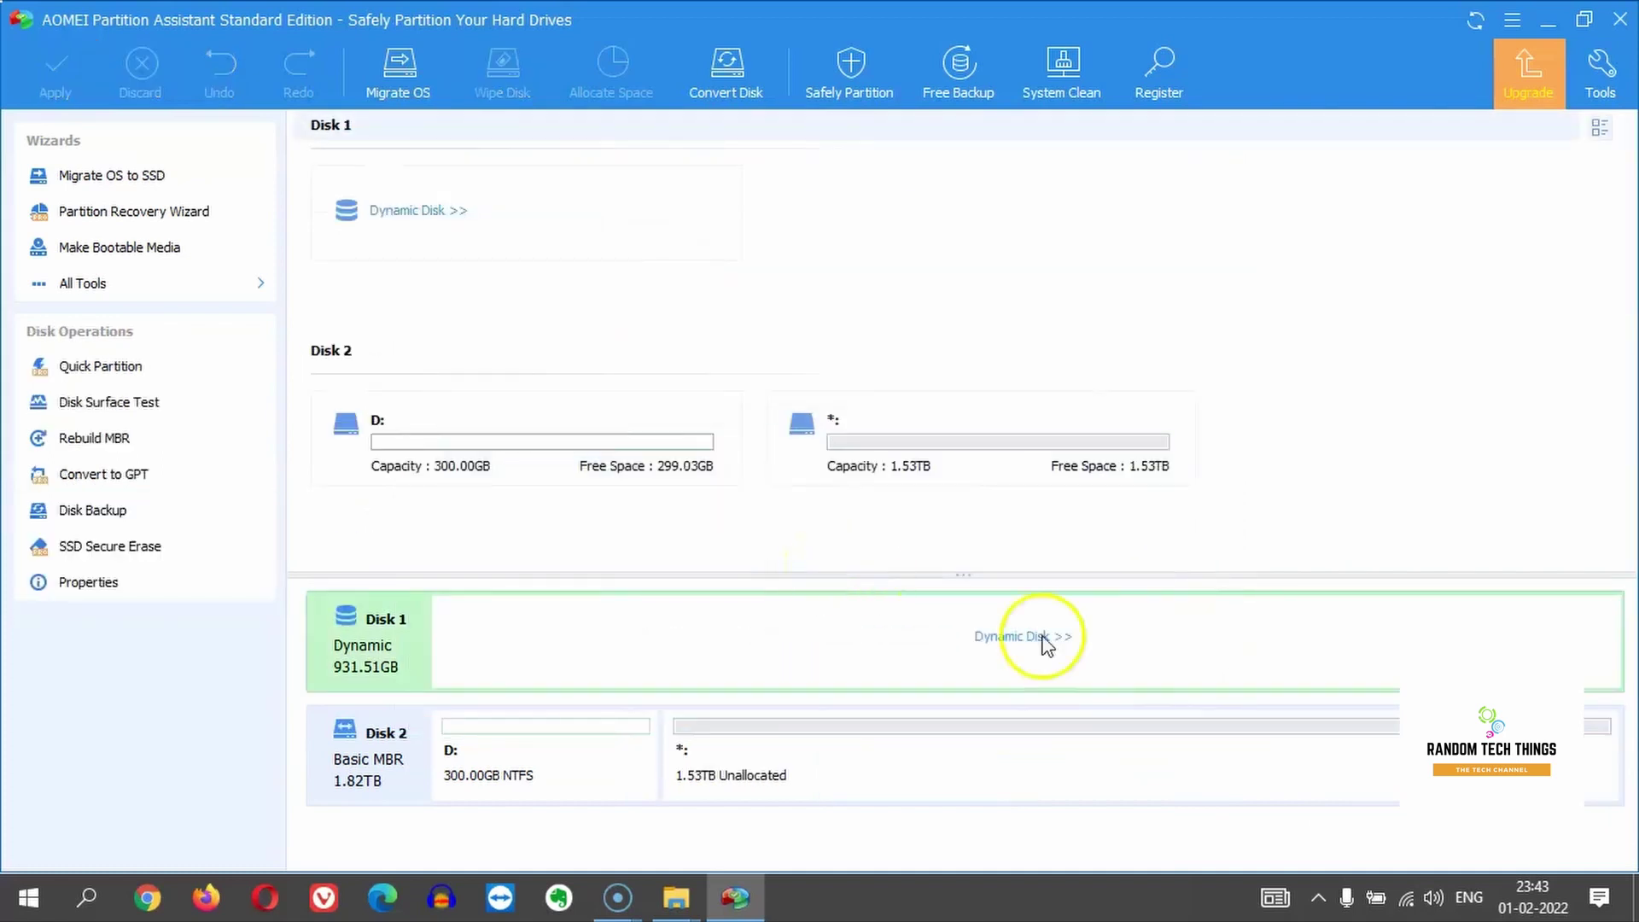
- Check Local Disk (D:) in File Explorer's This PC, and return to AOMEI Partition Assistant
mouse_move(680, 903)
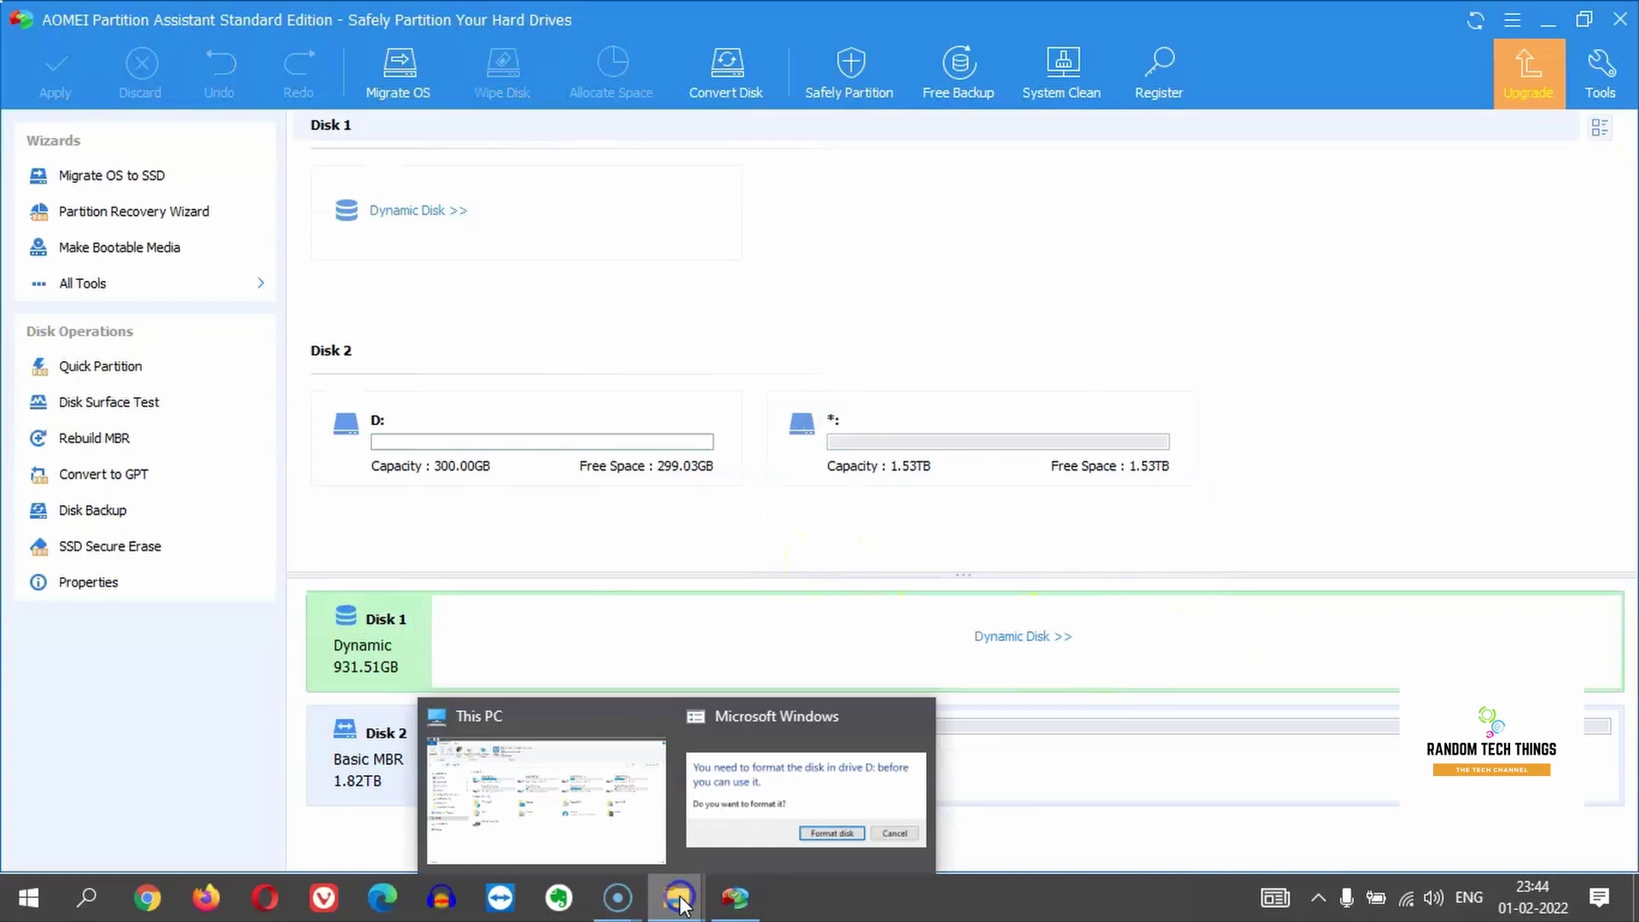
click(593, 828)
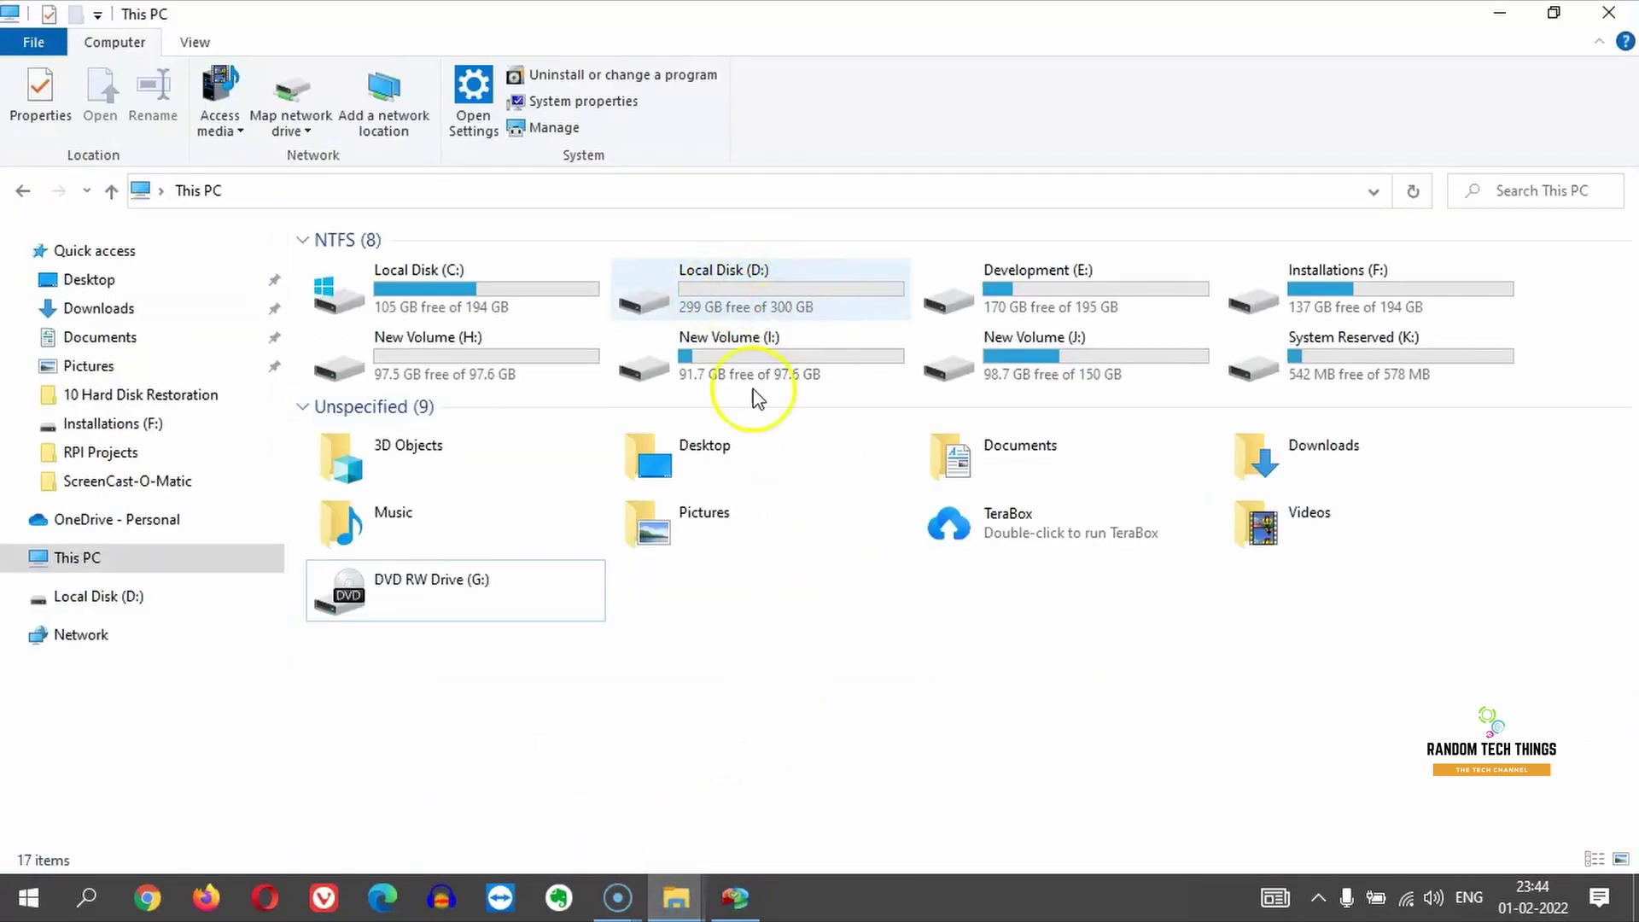
click(747, 896)
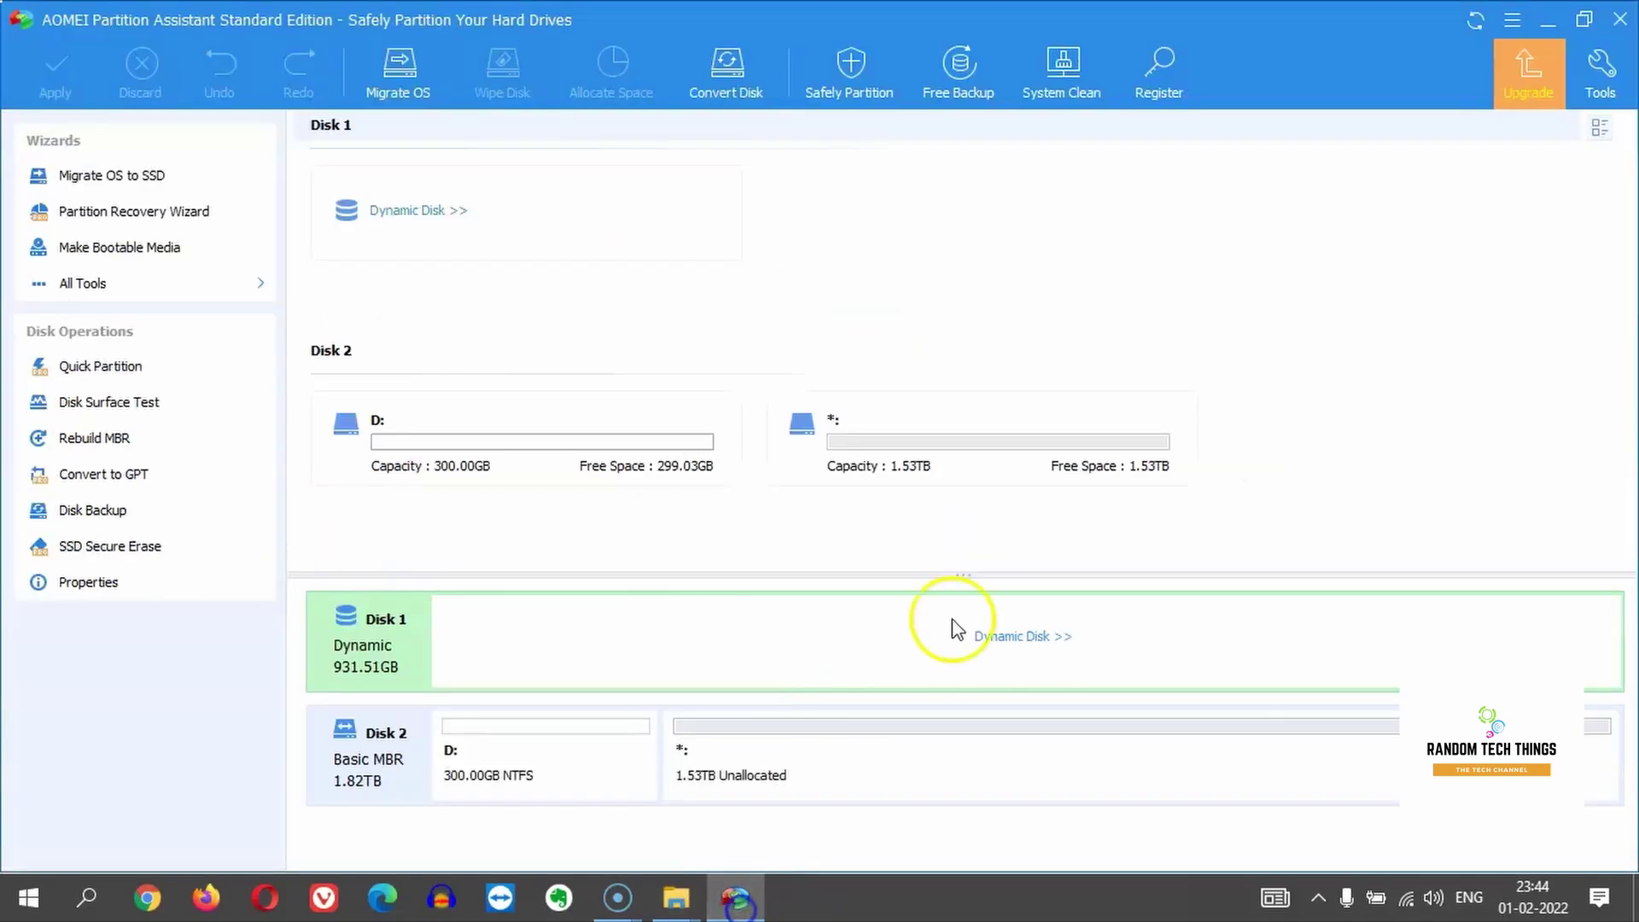
- Queue a single 300 GB NTFS partition with drive letter L: in the unallocated space after D: on Disk 2
click(868, 783)
right_click(868, 783)
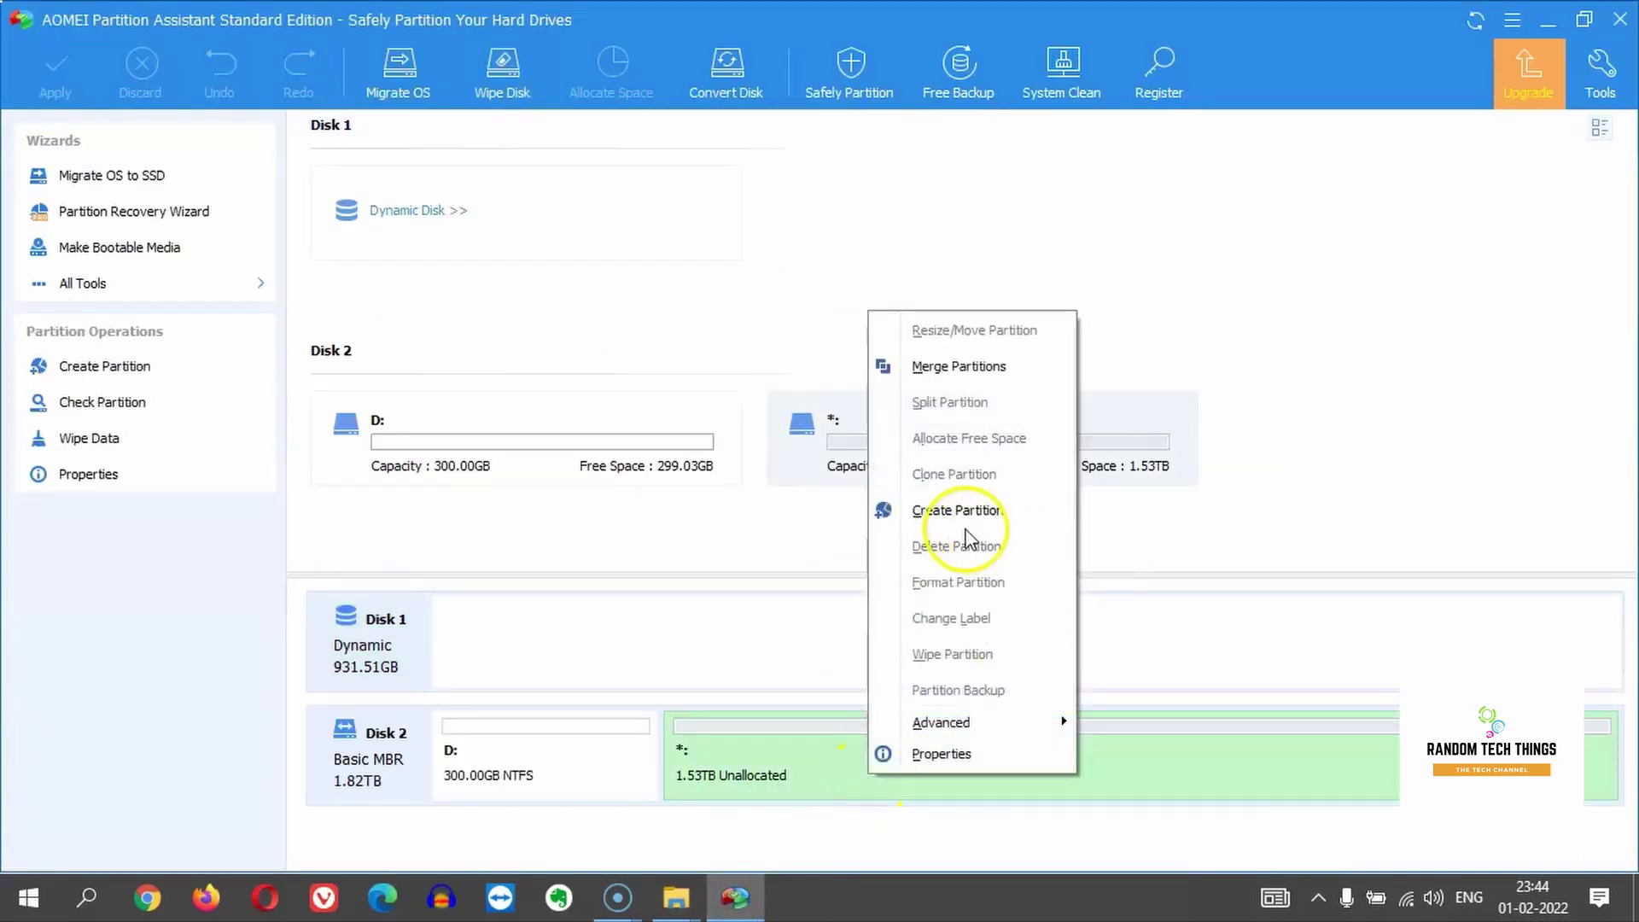
click(997, 509)
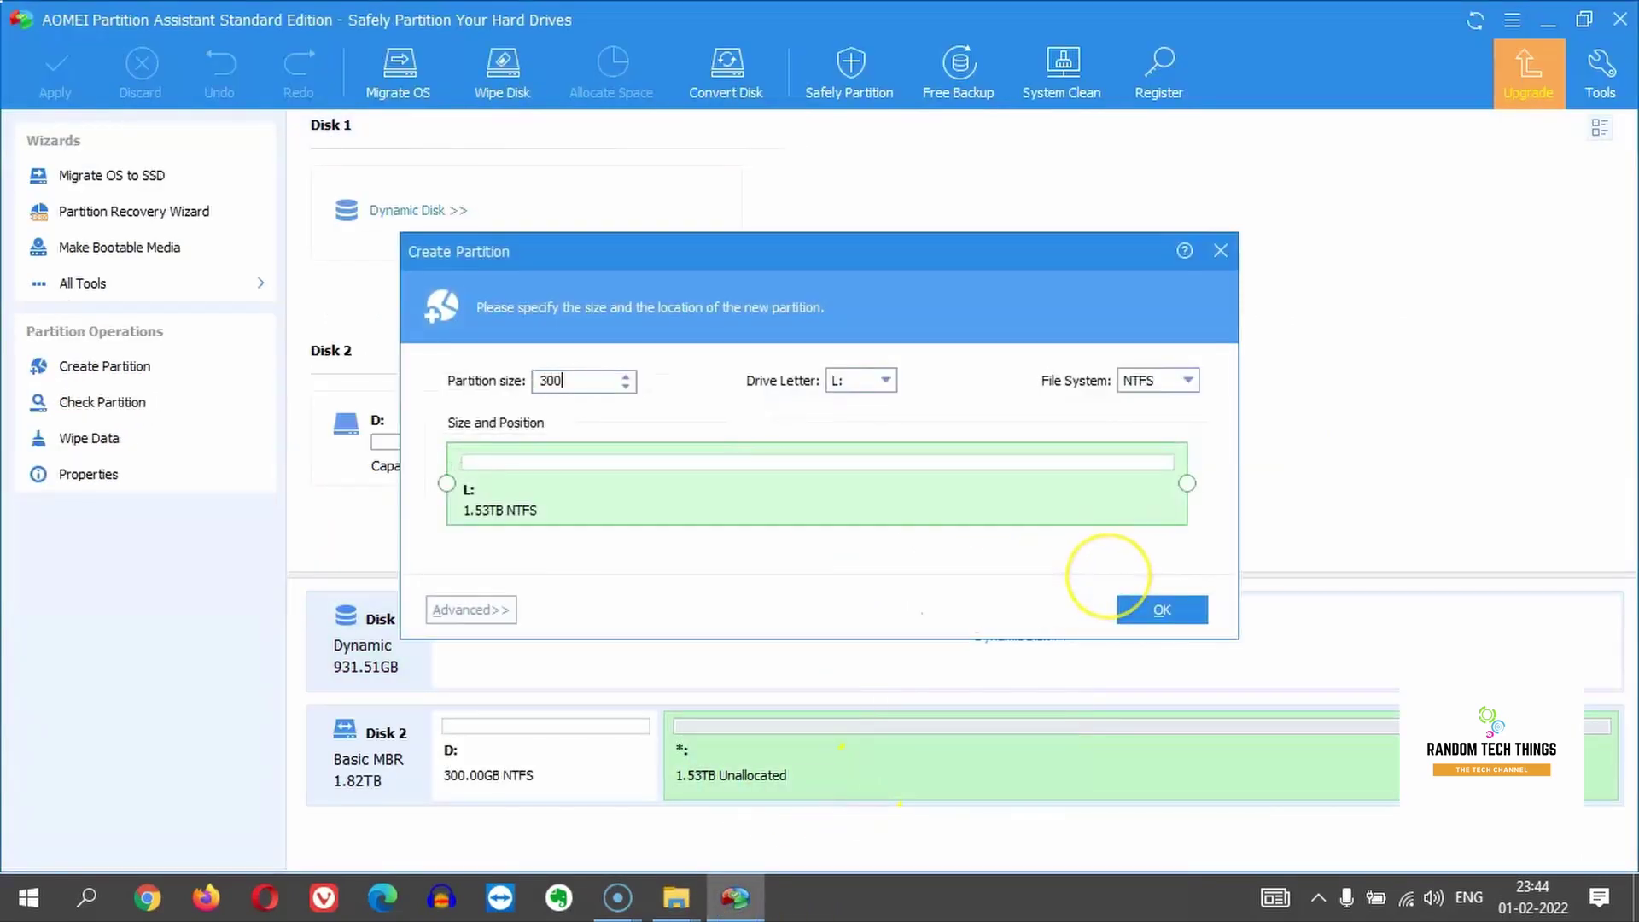
click(1163, 608)
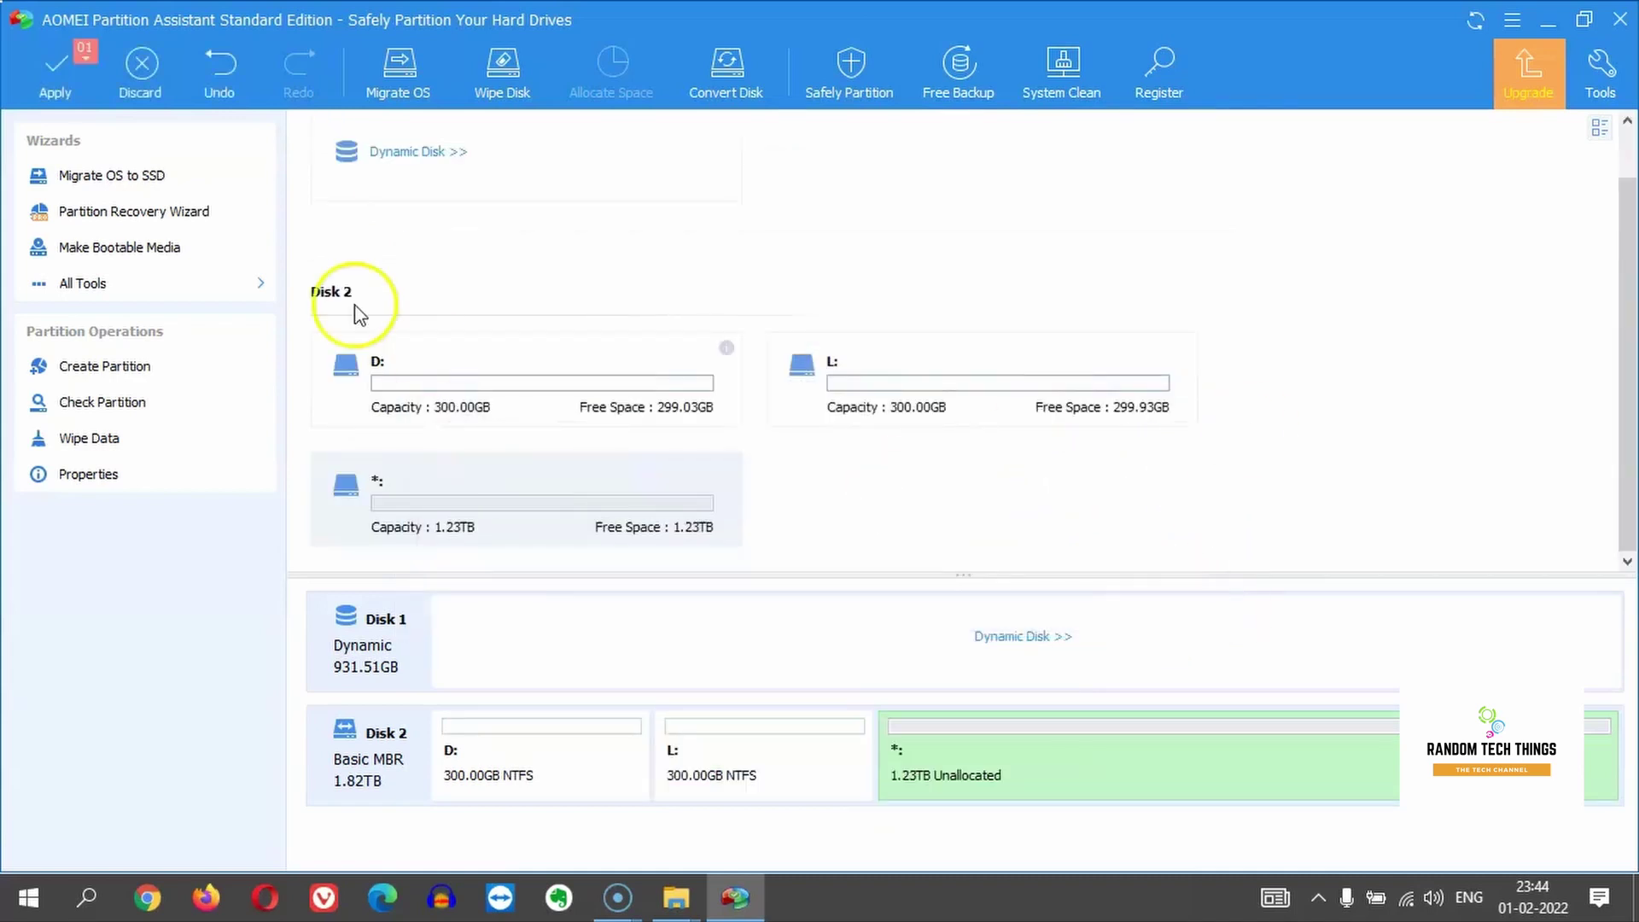
- Apply the pending creation of partition L: on Disk 2 and close the completion notice
click(53, 85)
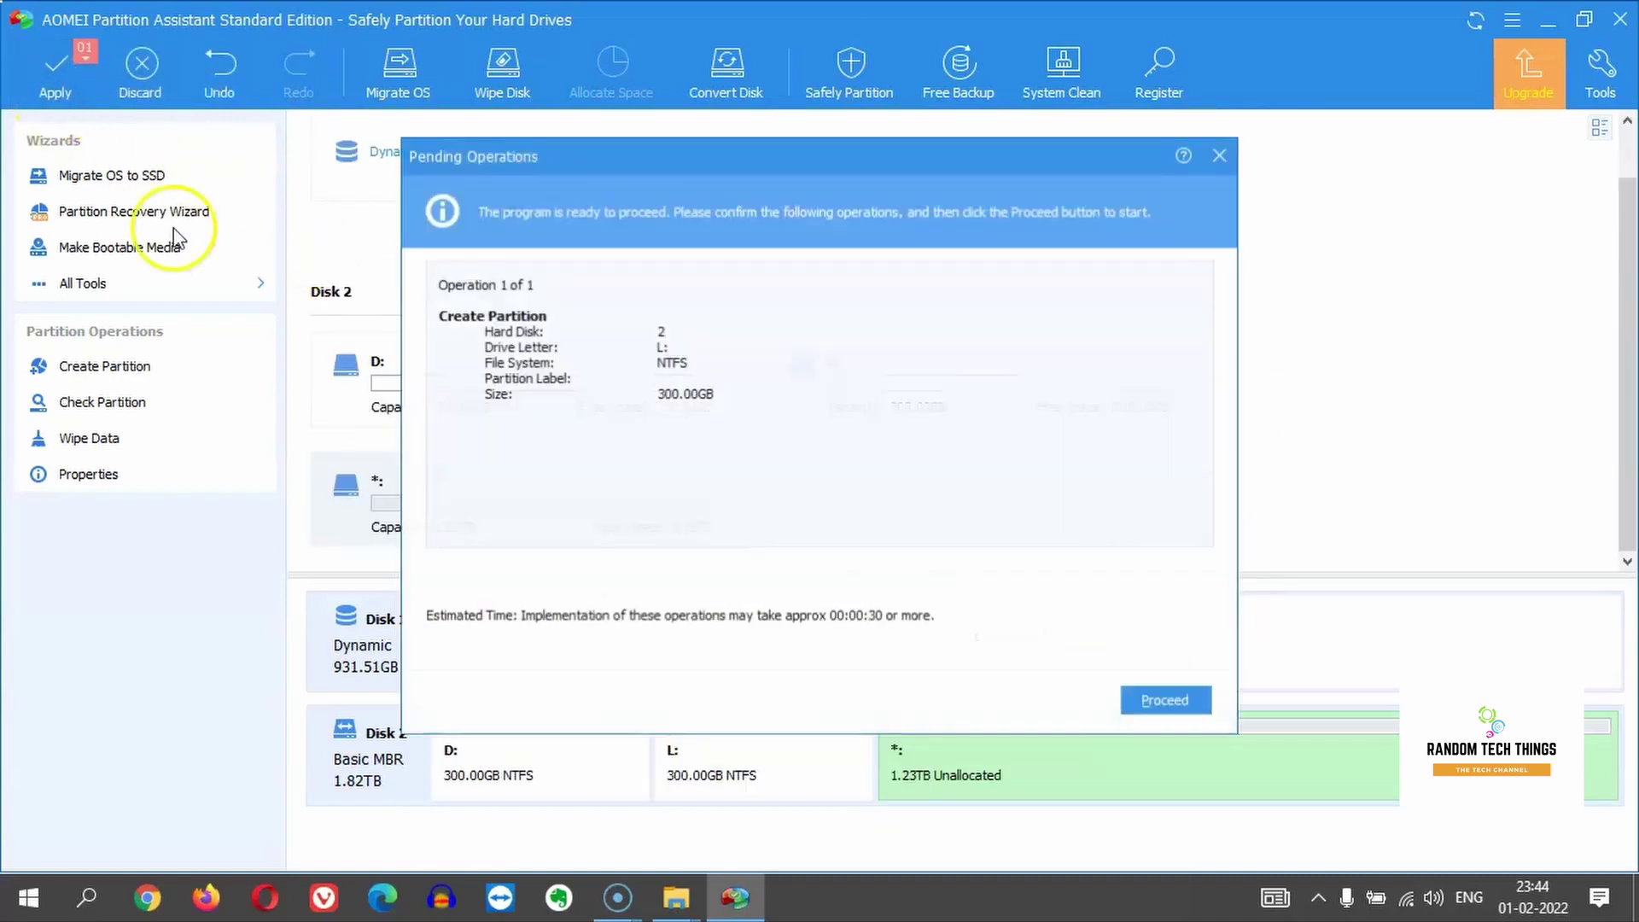
click(1170, 702)
click(799, 495)
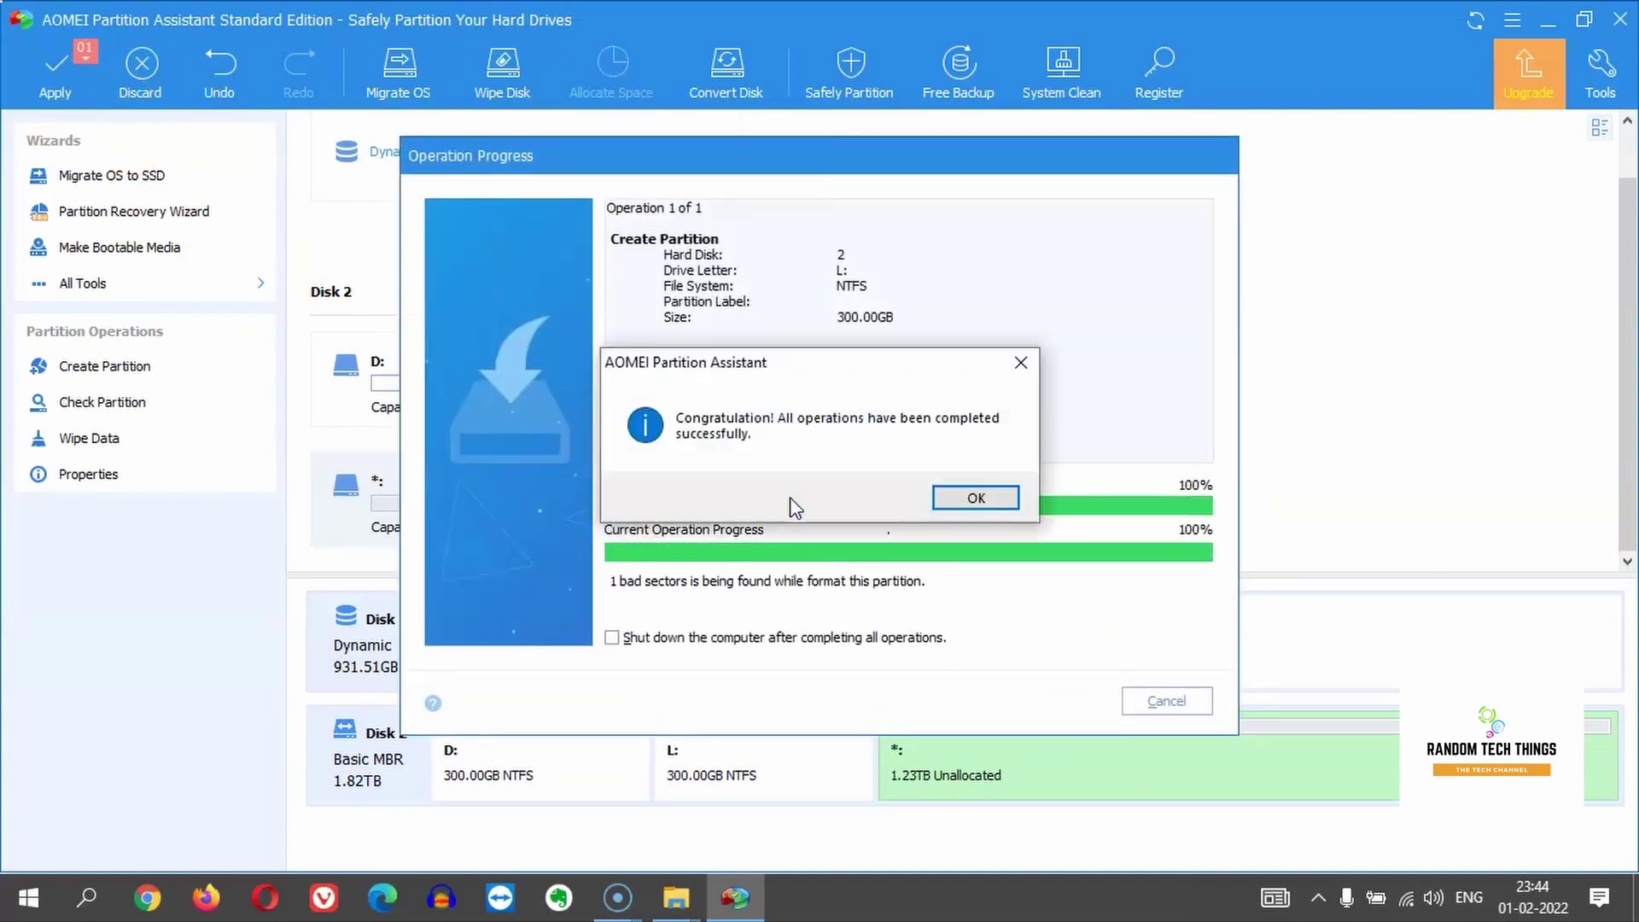
click(986, 508)
- Create a 300 GB NTFS partition with drive letter M: in Disk 2's unallocated space, applying the operation and closing its completion notice
click(1001, 754)
right_click(1035, 766)
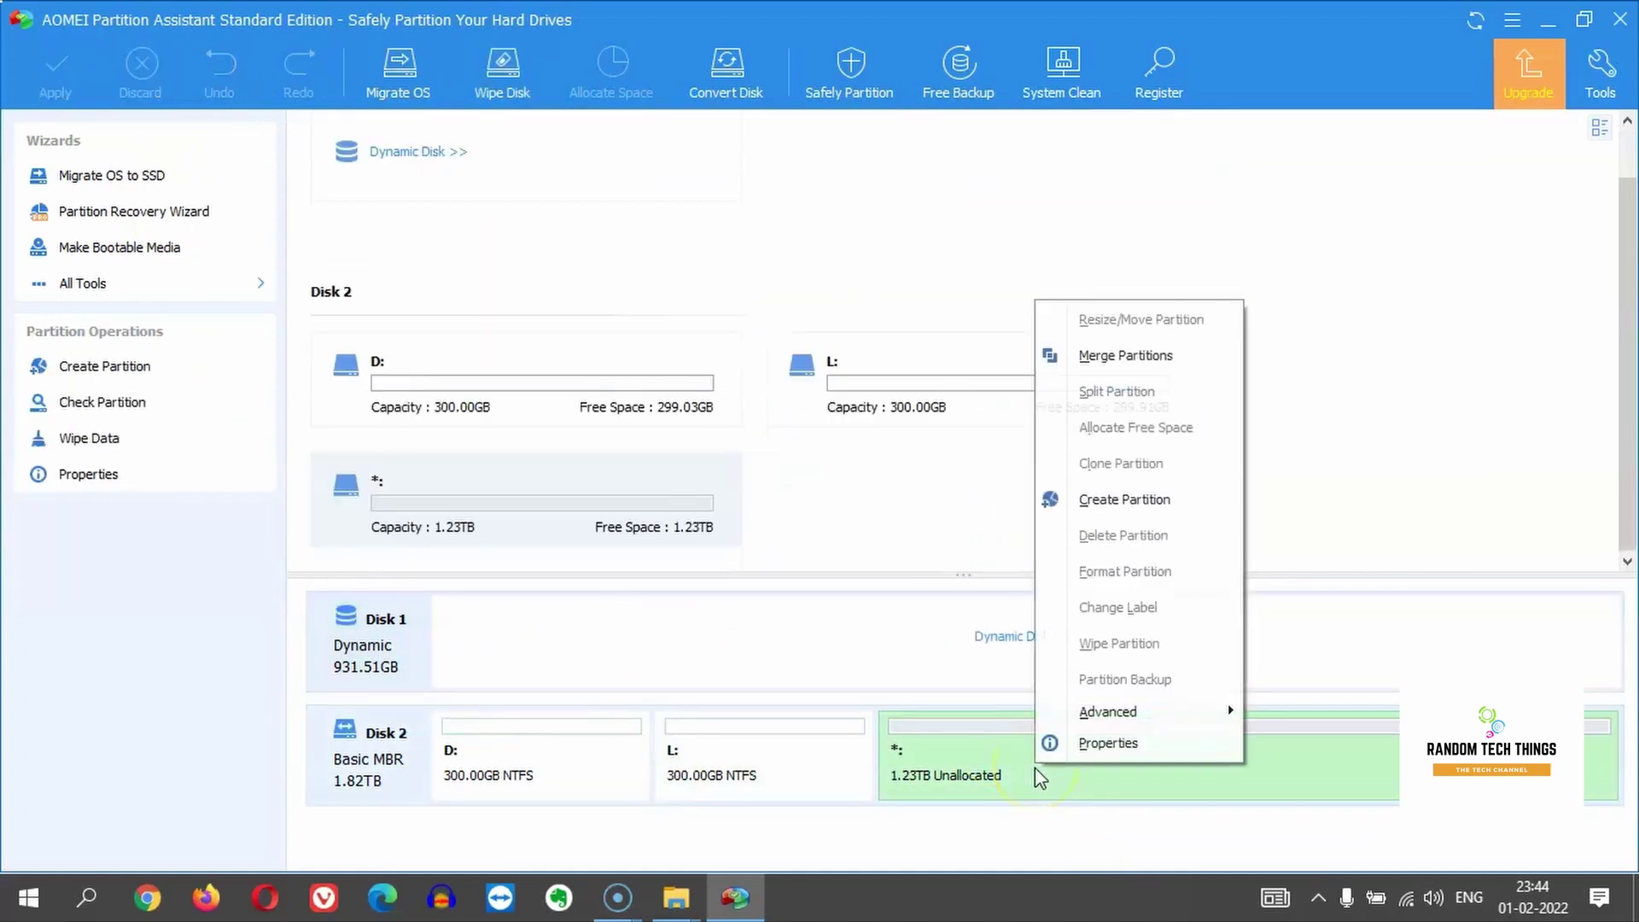
click(1164, 502)
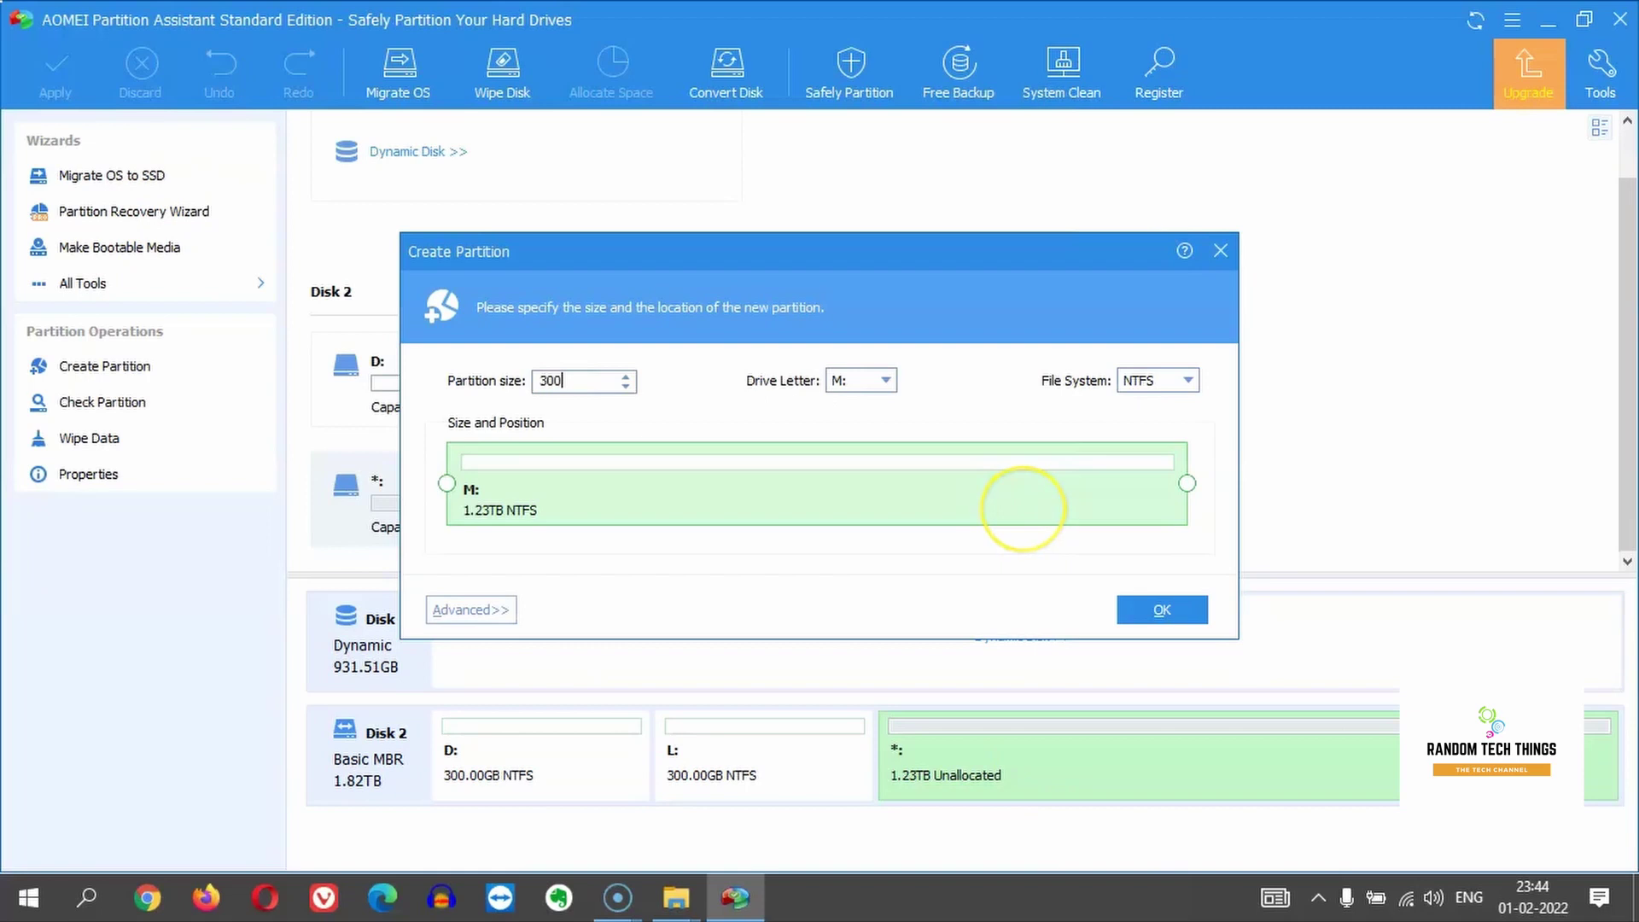
click(1162, 610)
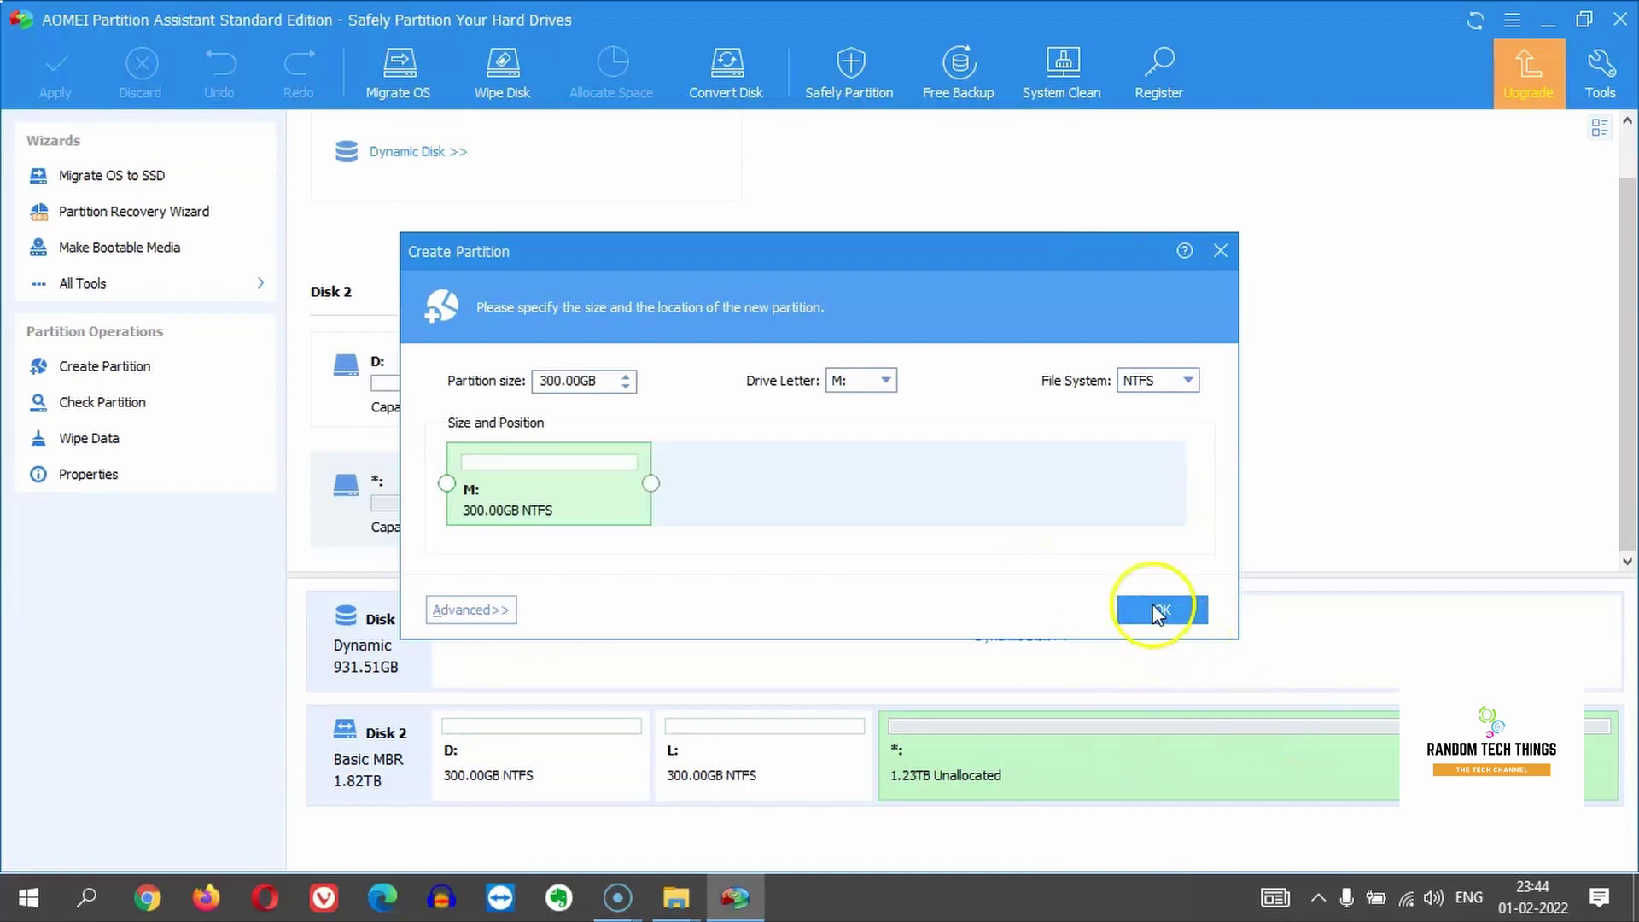
click(59, 62)
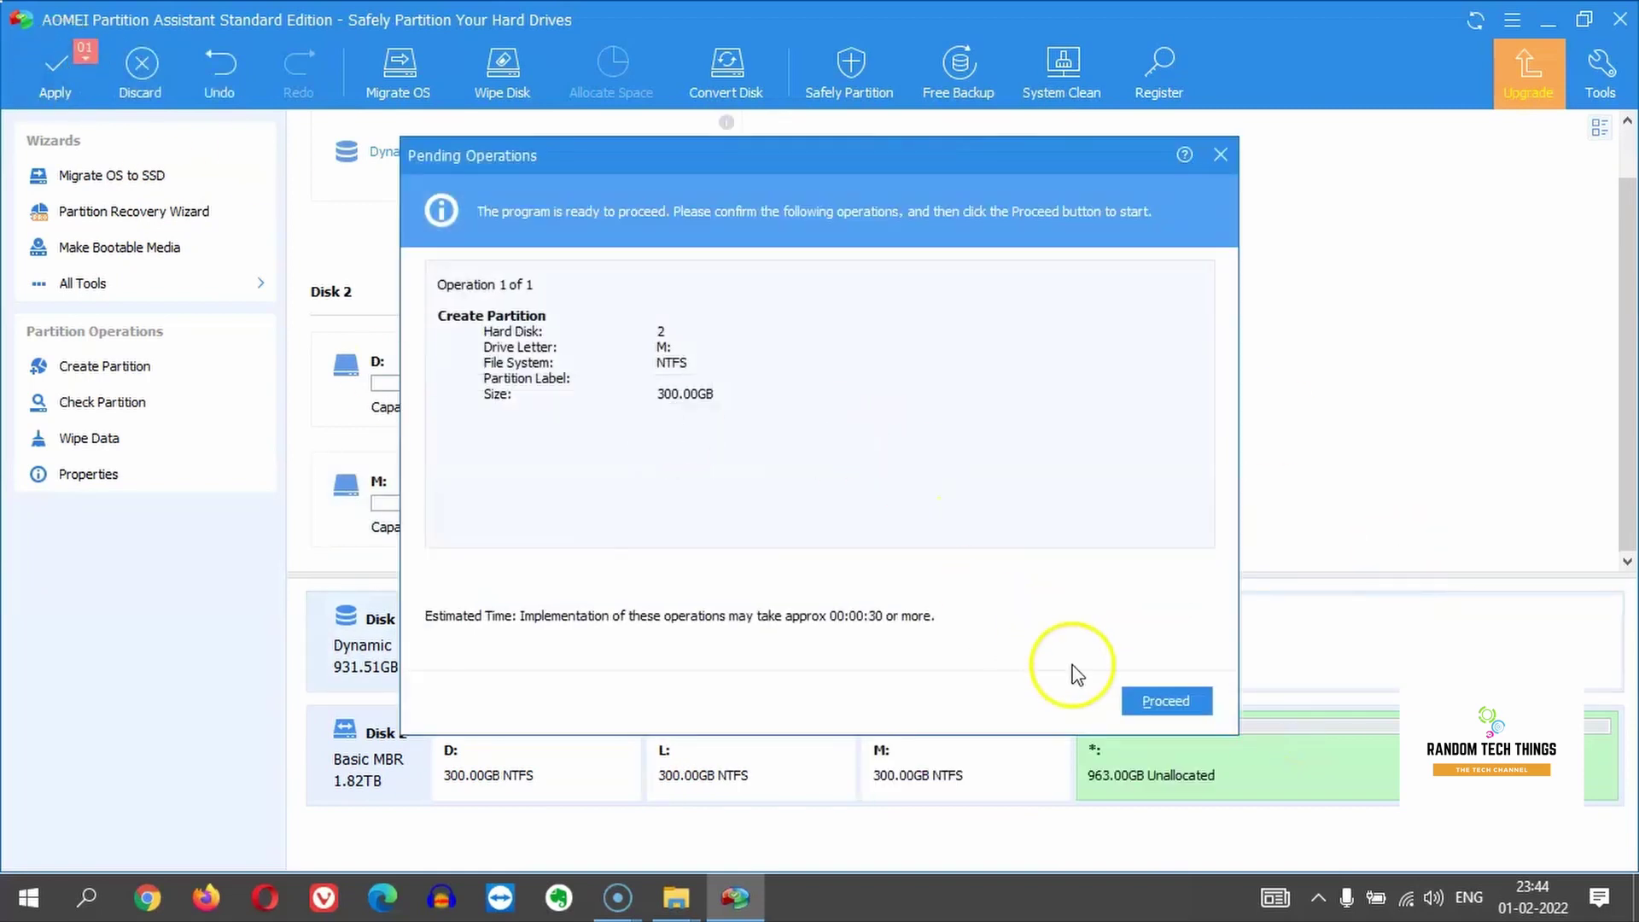
click(1168, 704)
click(807, 499)
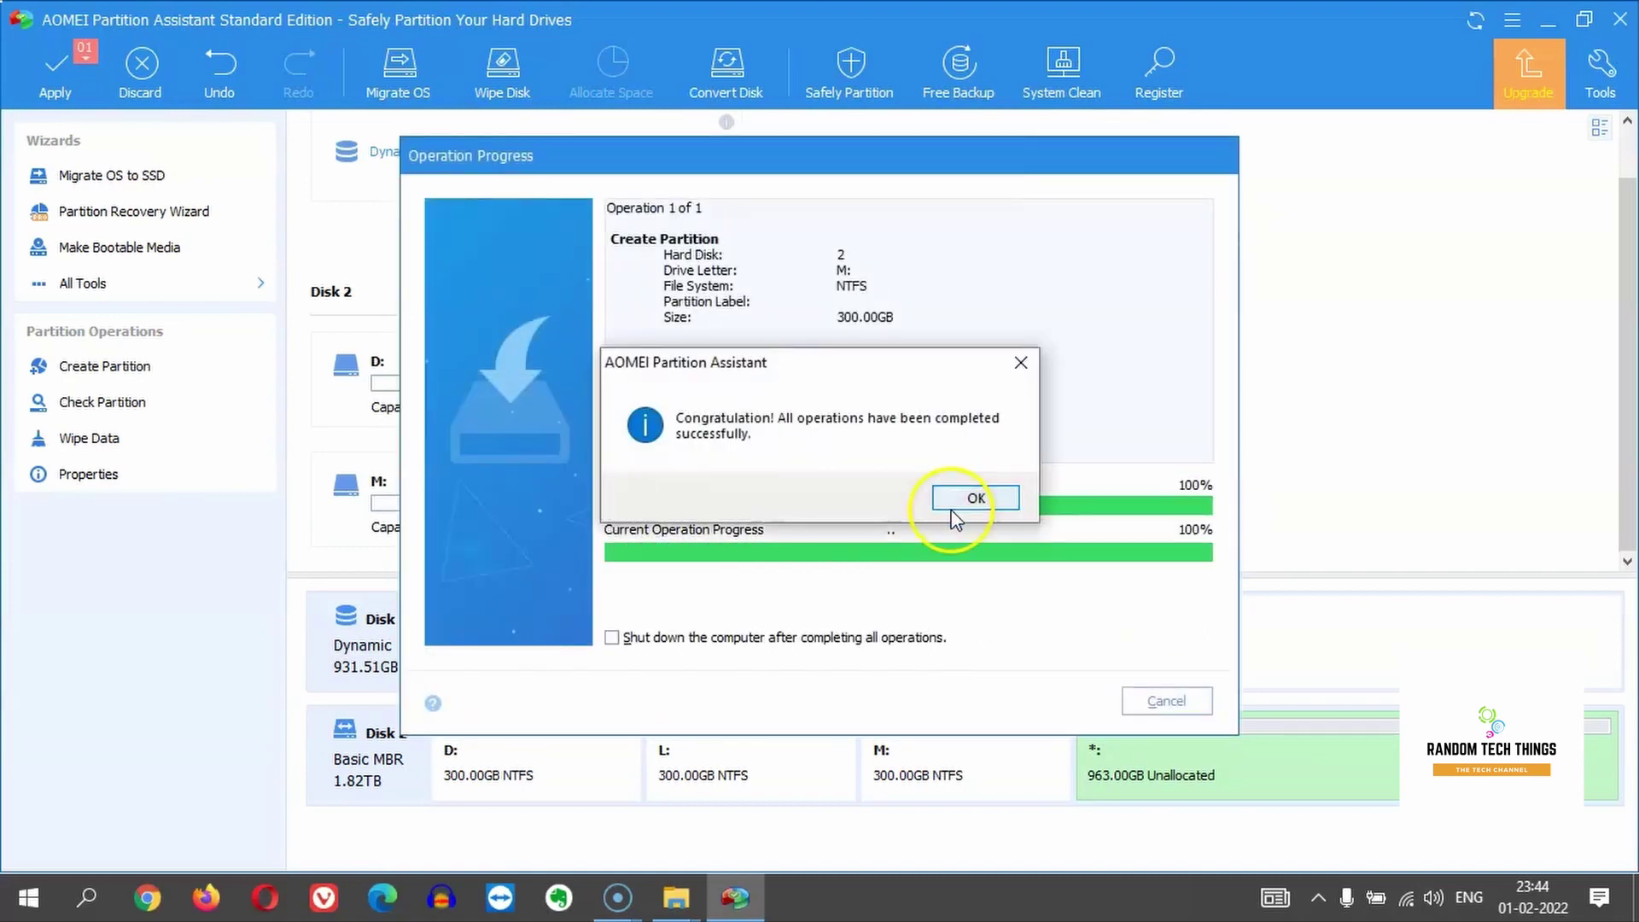
click(953, 503)
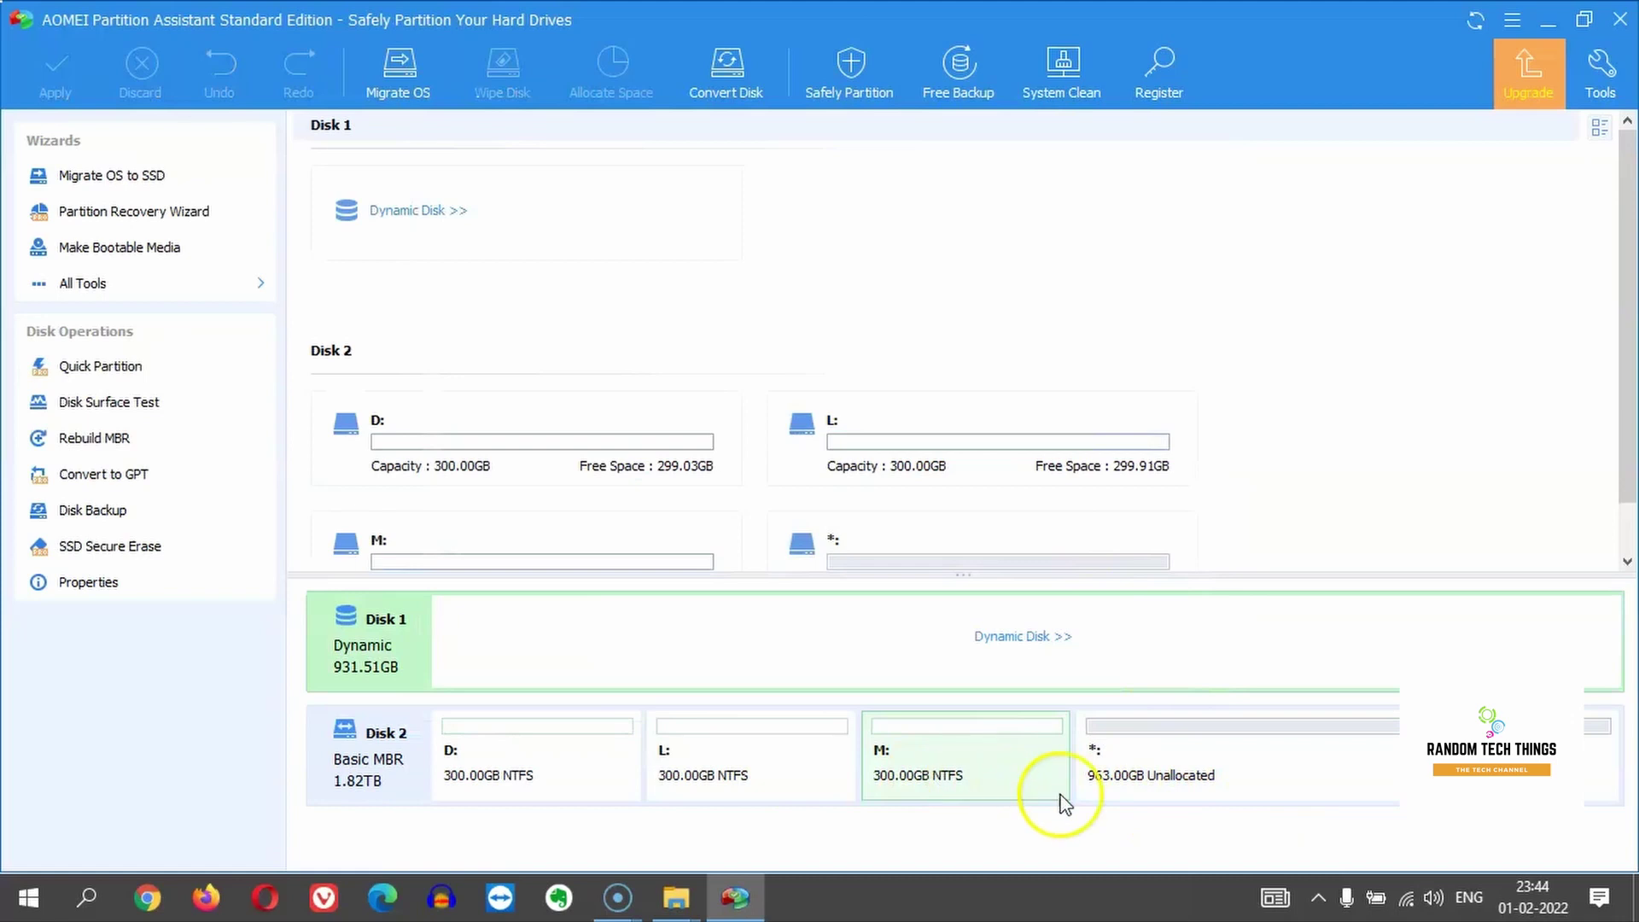
- Create and apply a 300 GB NTFS partition with drive letter N: in the unallocated space after M: on Disk 2
right_click(1287, 776)
click(1370, 511)
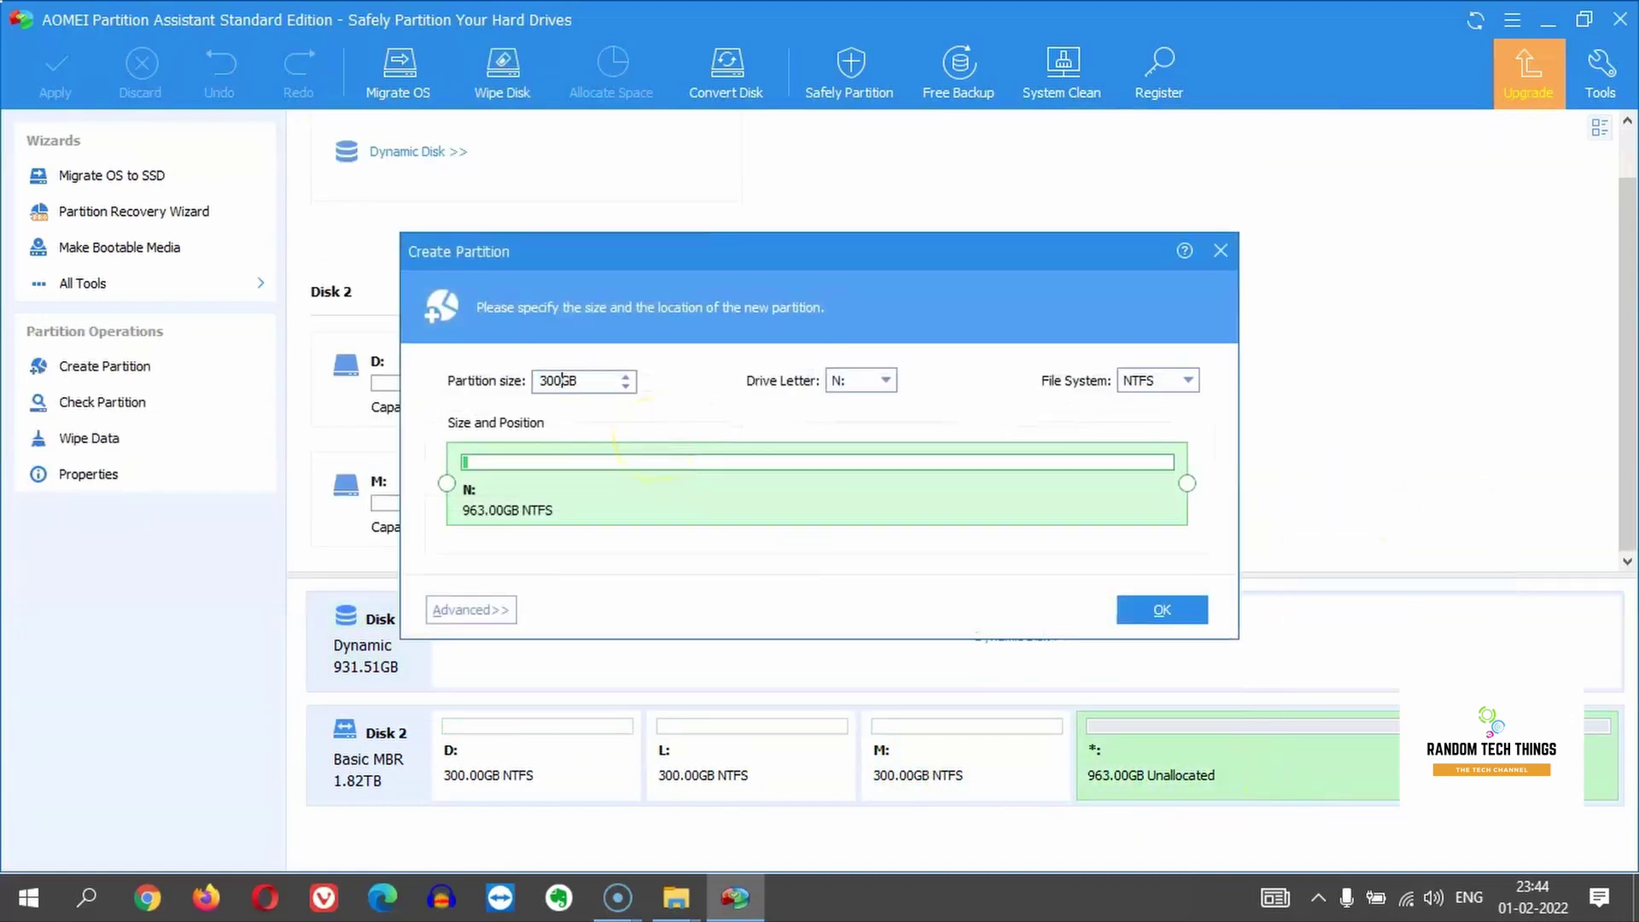
click(1189, 620)
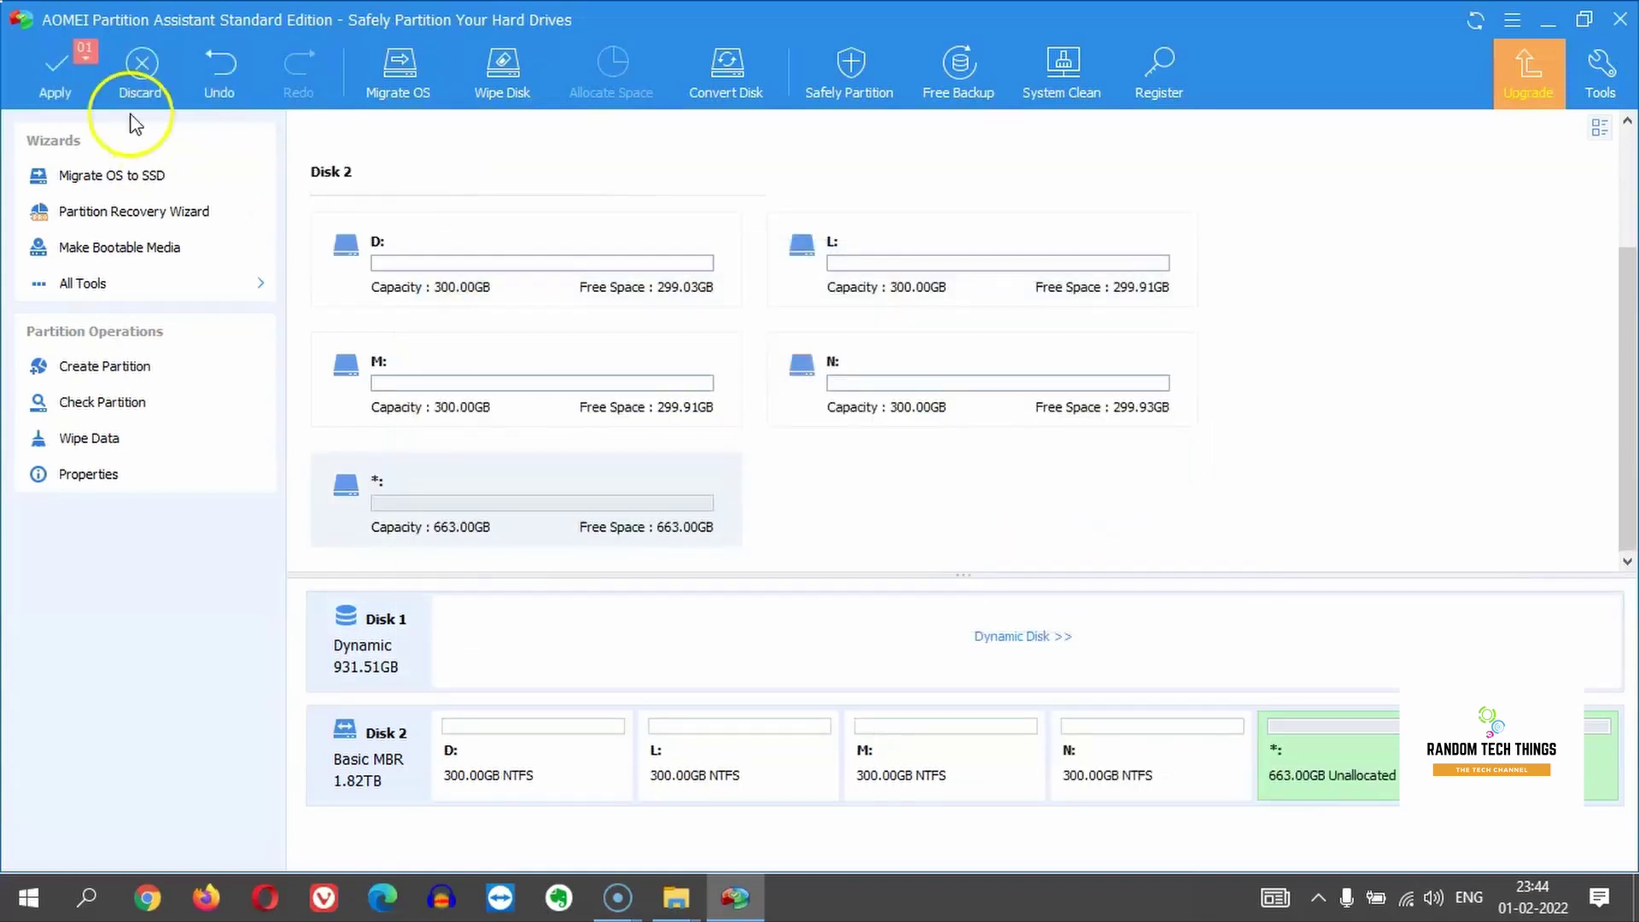
click(49, 73)
click(1161, 702)
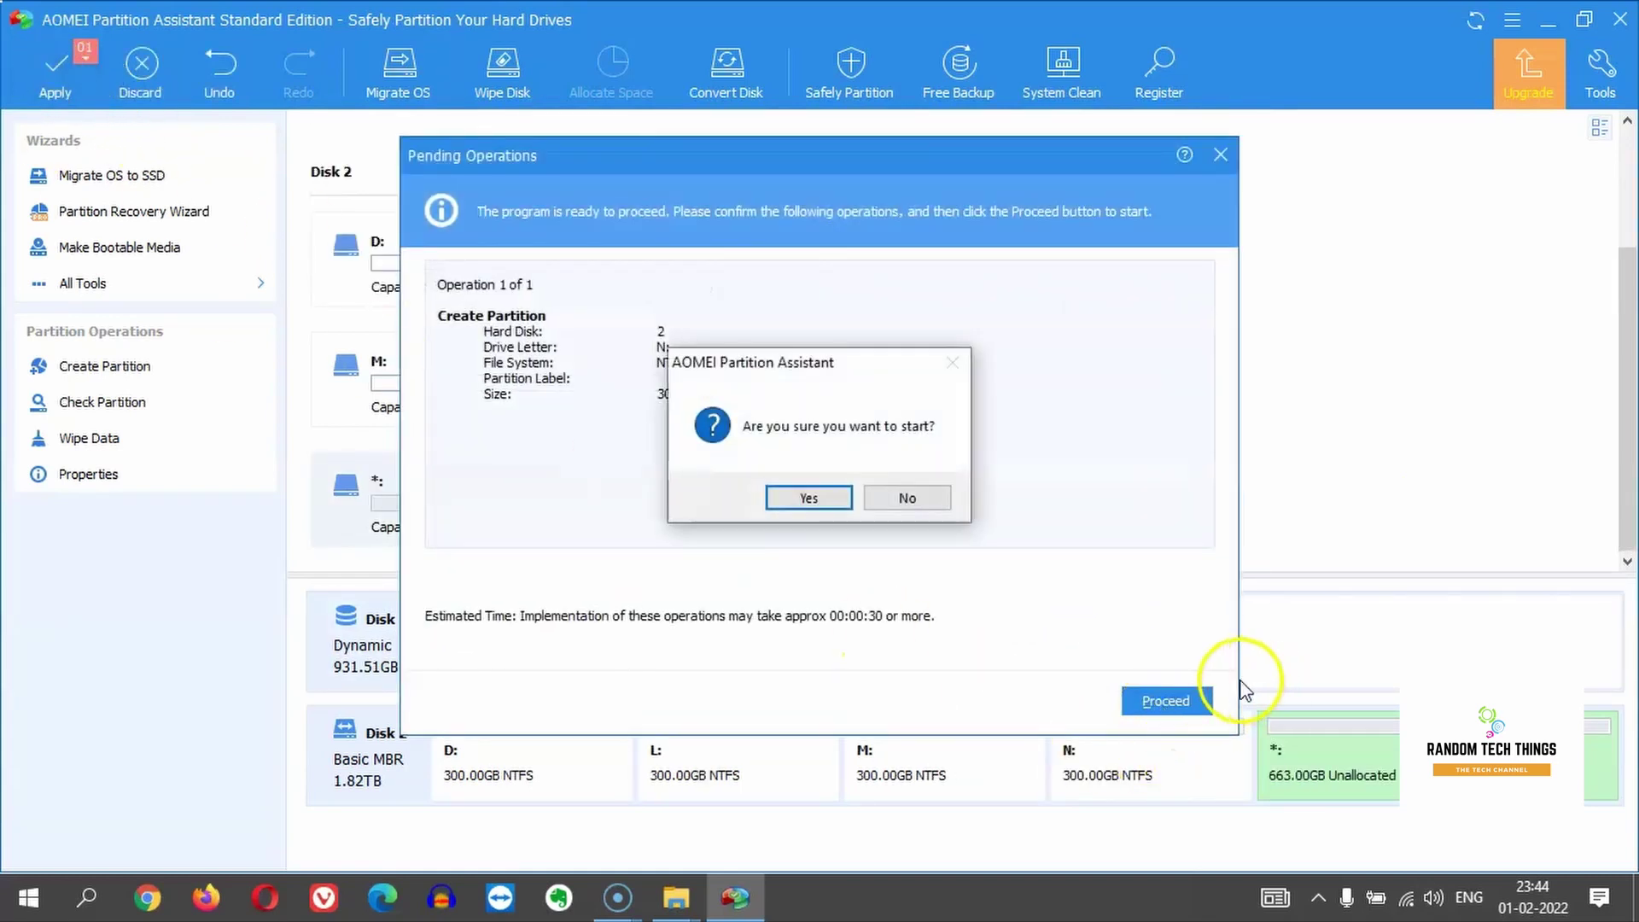
click(762, 487)
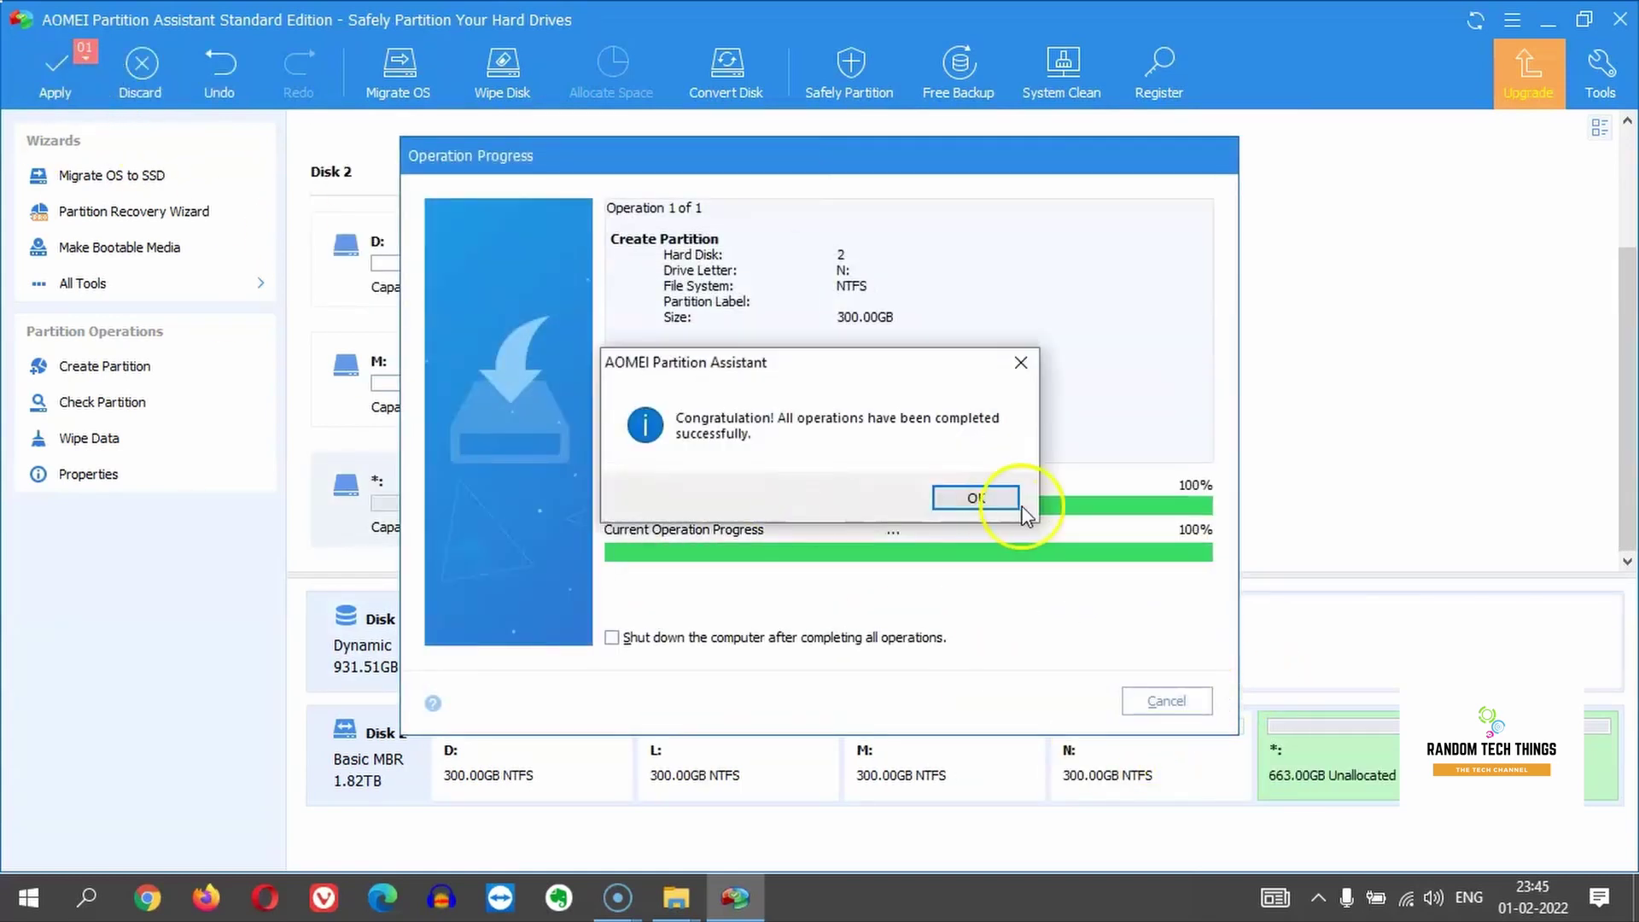
click(978, 499)
- Create and apply a 300 GB NTFS partition with drive letter O: in the unallocated space after N: on Disk 2
click(1385, 776)
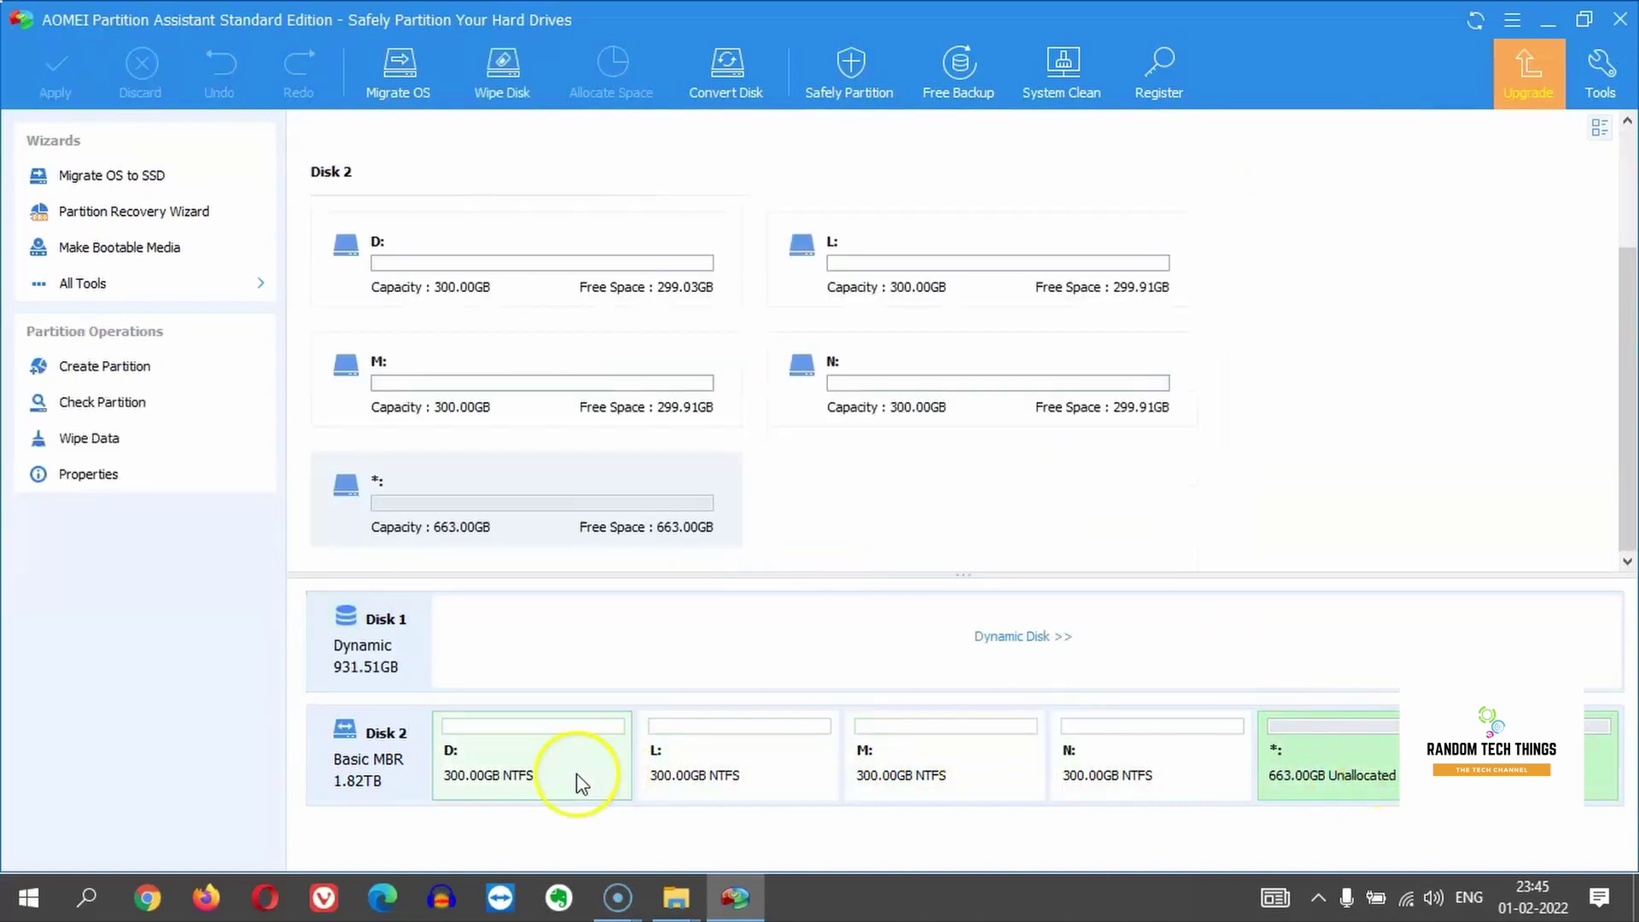
right_click(1413, 760)
click(1500, 492)
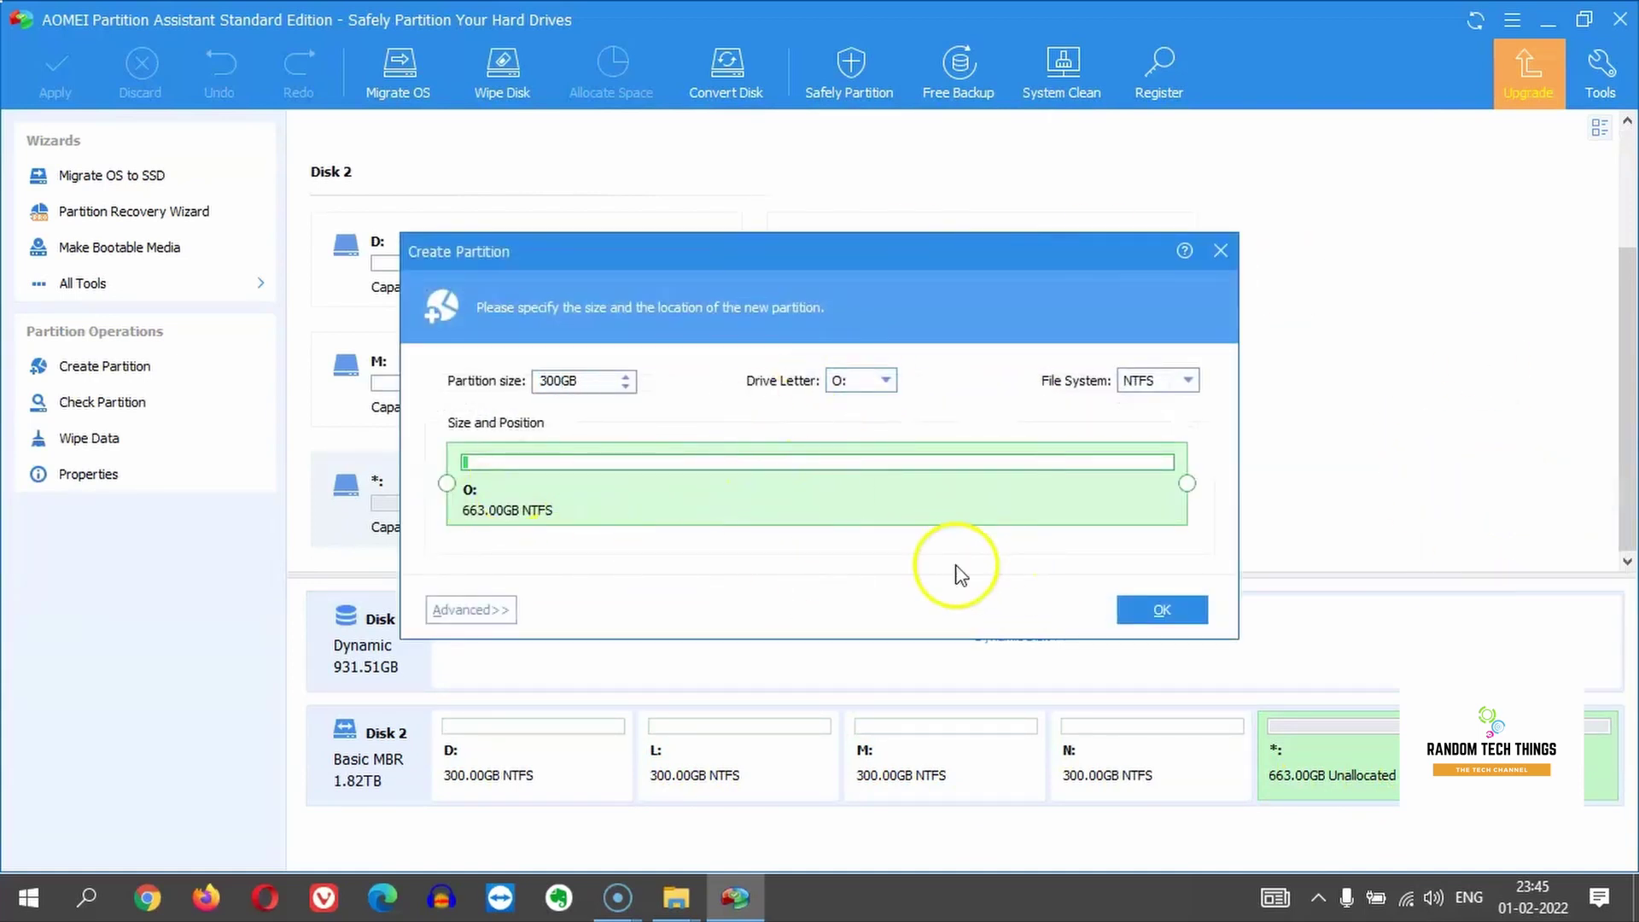
click(1162, 609)
click(47, 90)
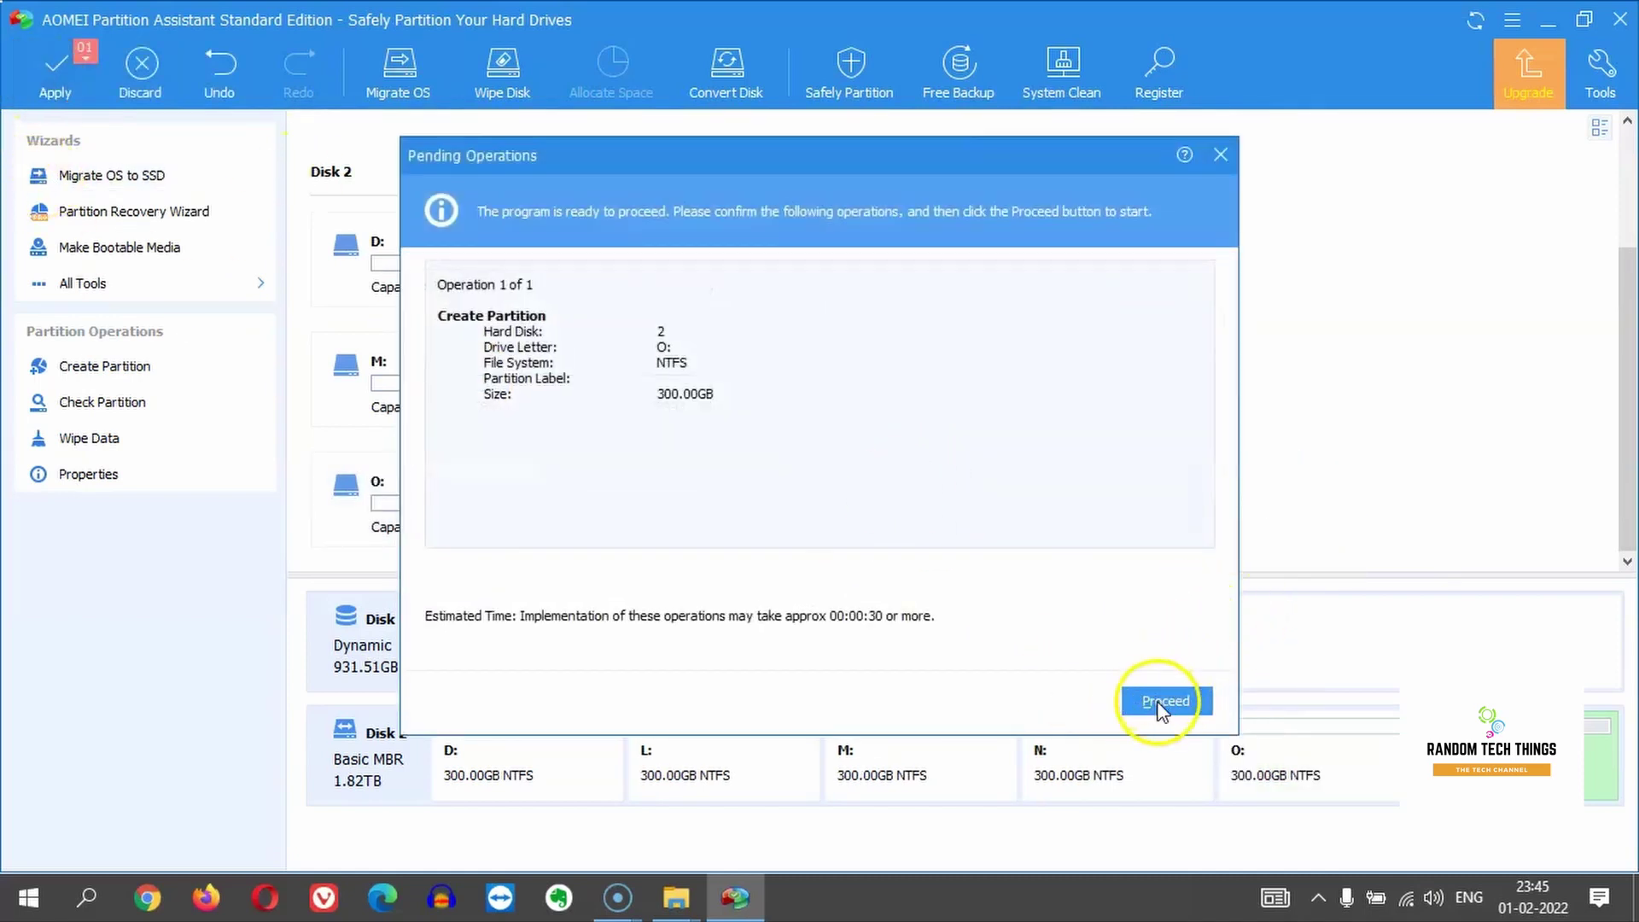
click(1162, 701)
click(809, 496)
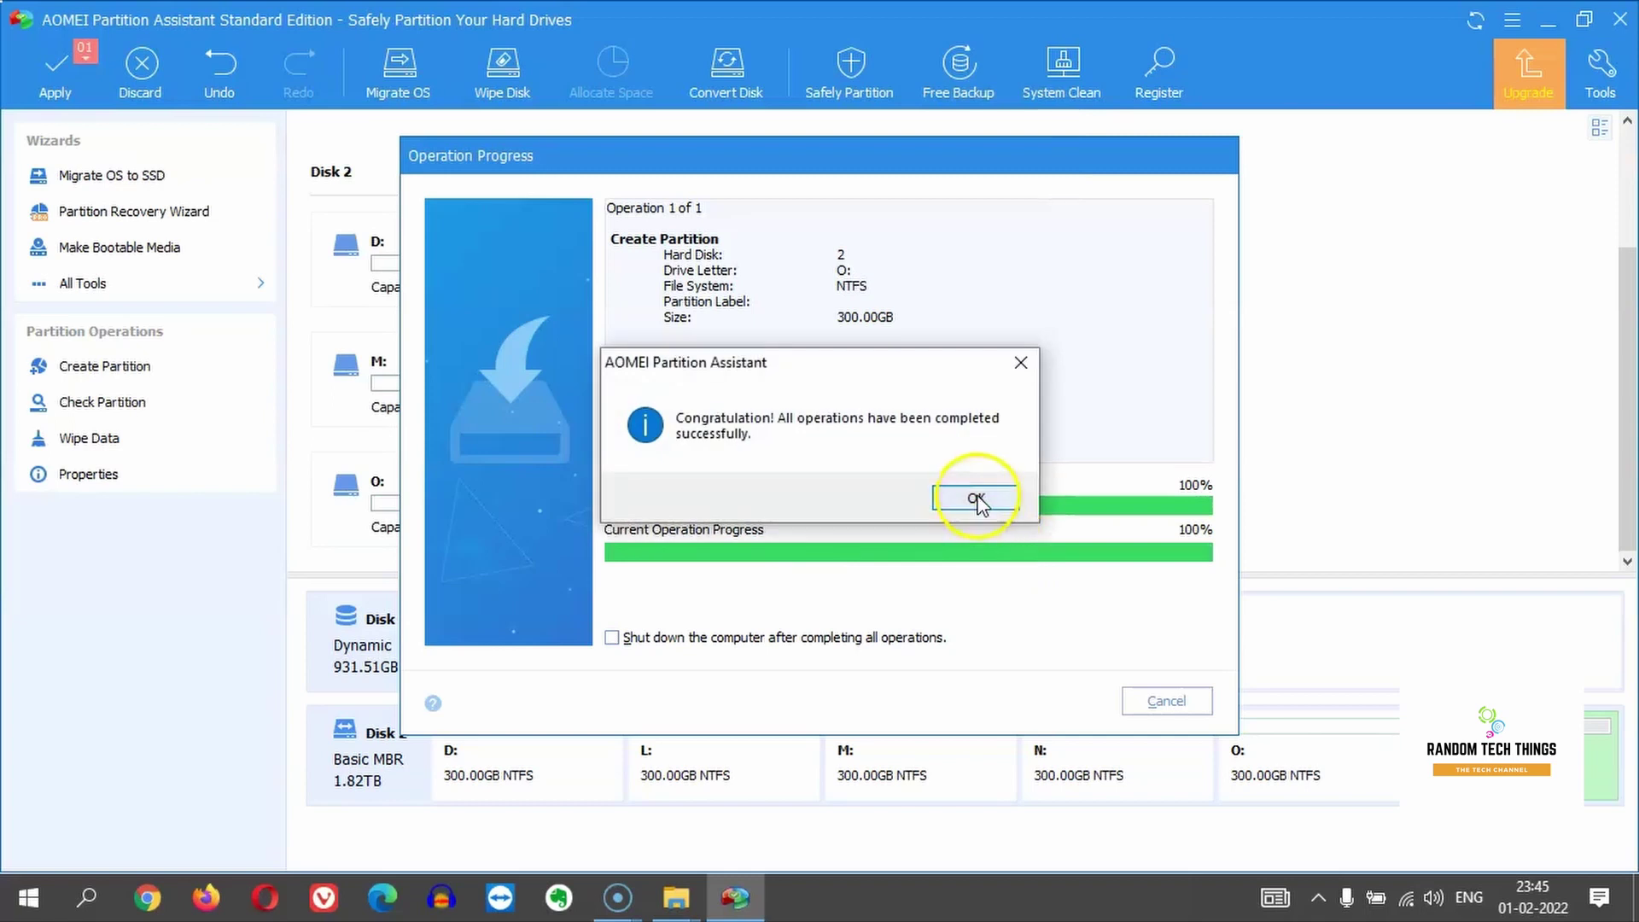
click(976, 498)
- Create and apply NTFS partition P: using all the remaining unallocated space on Disk 2
right_click(1602, 764)
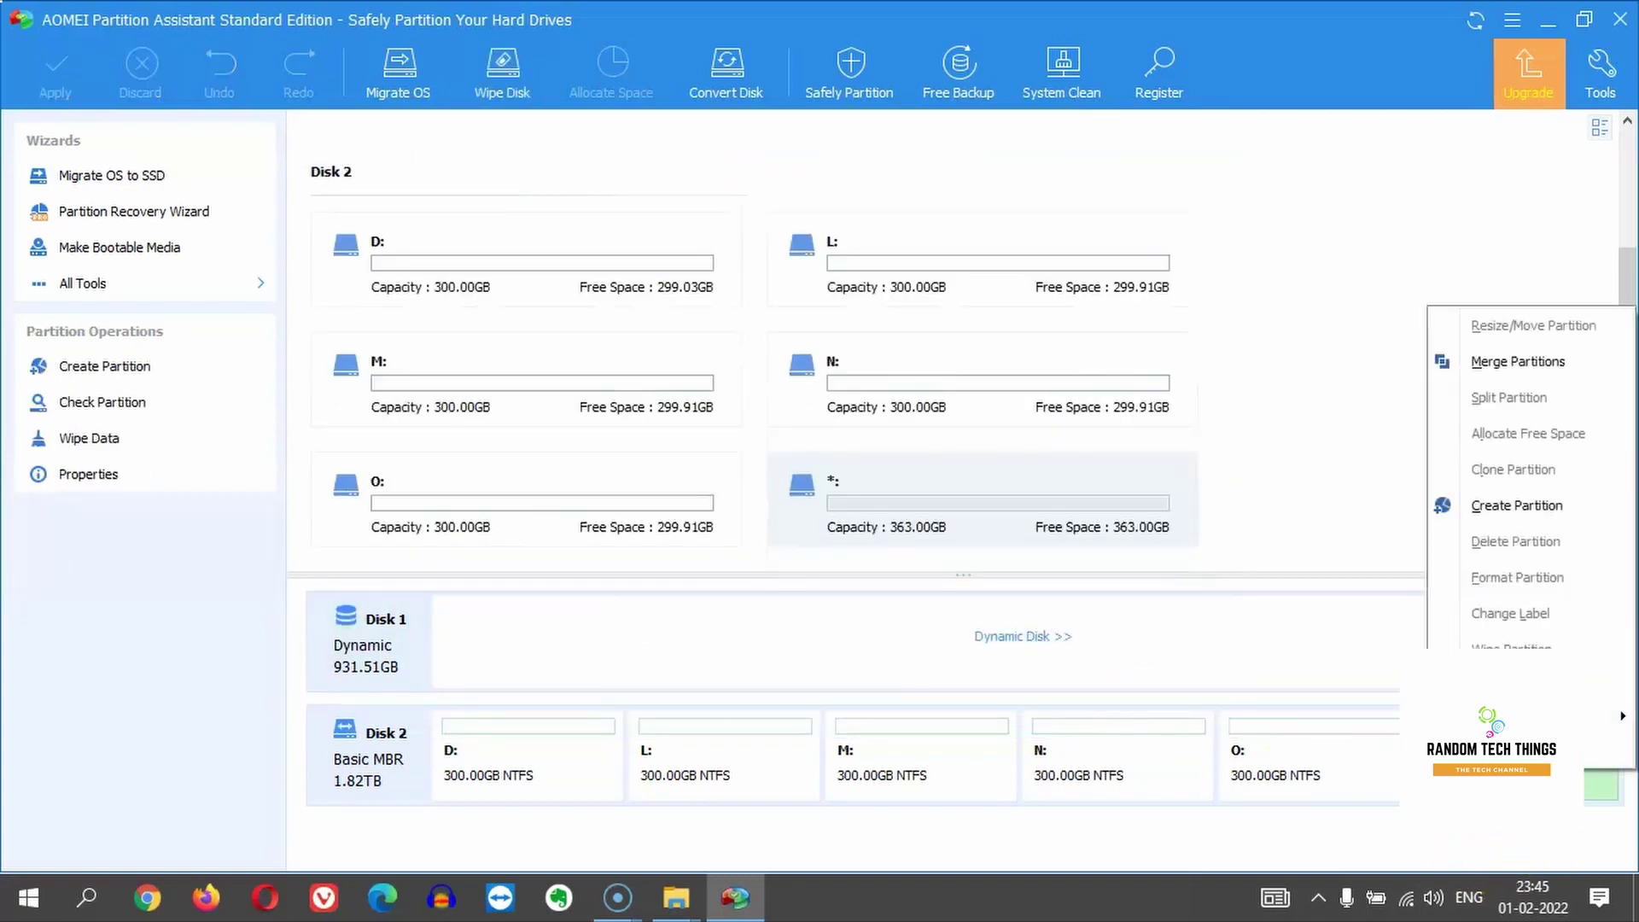
click(1511, 508)
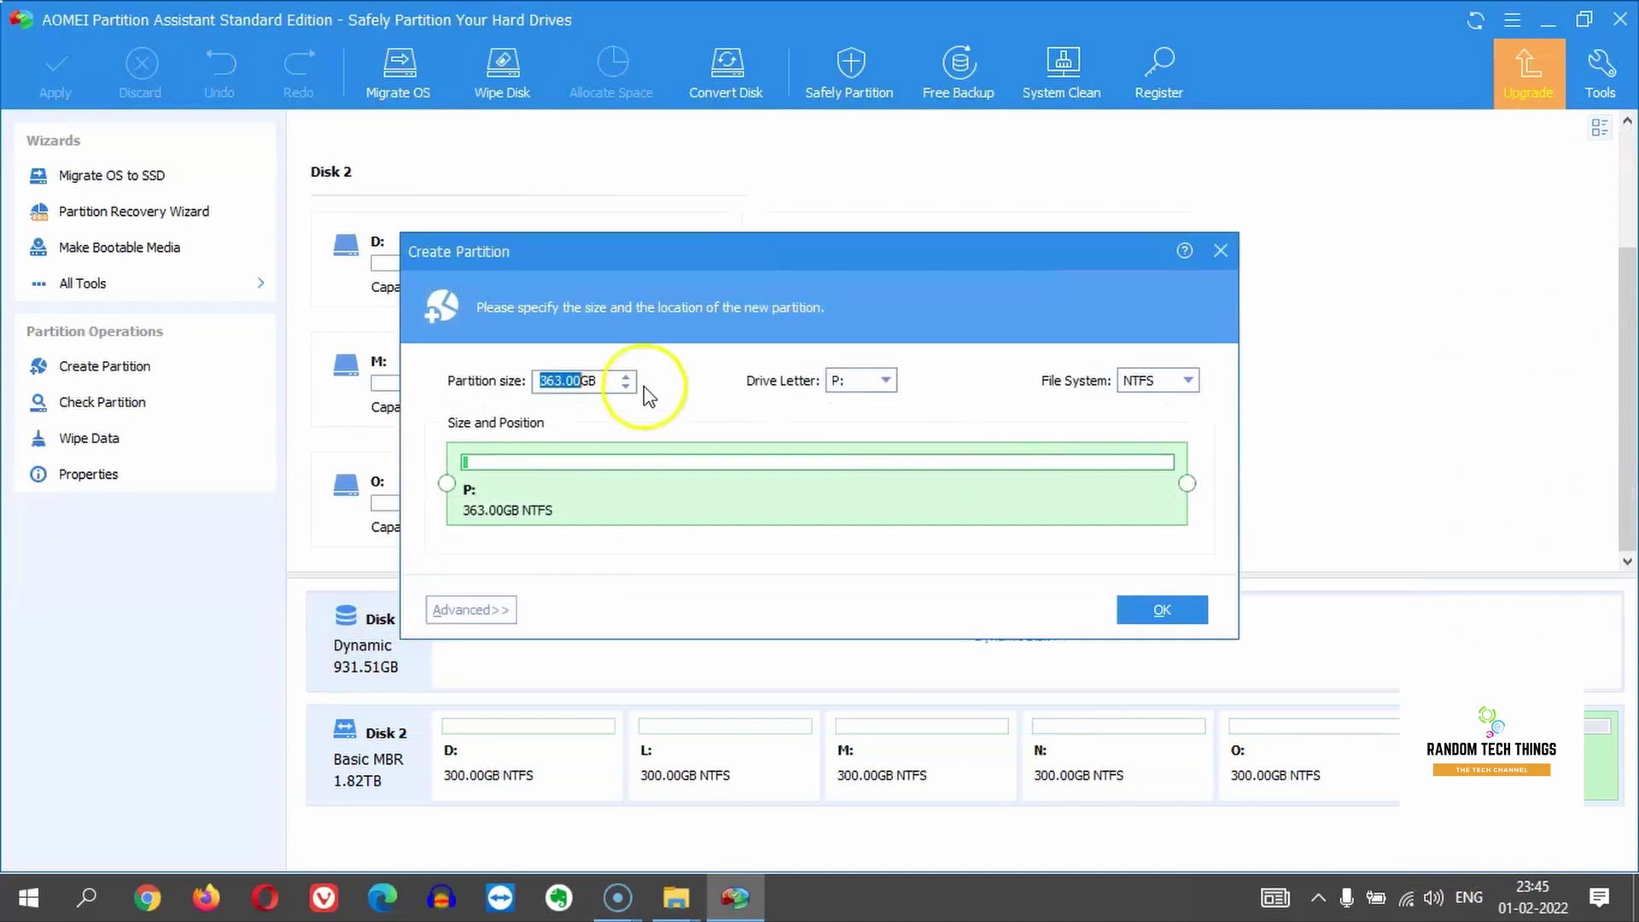
click(1158, 611)
click(56, 68)
click(1118, 674)
click(792, 498)
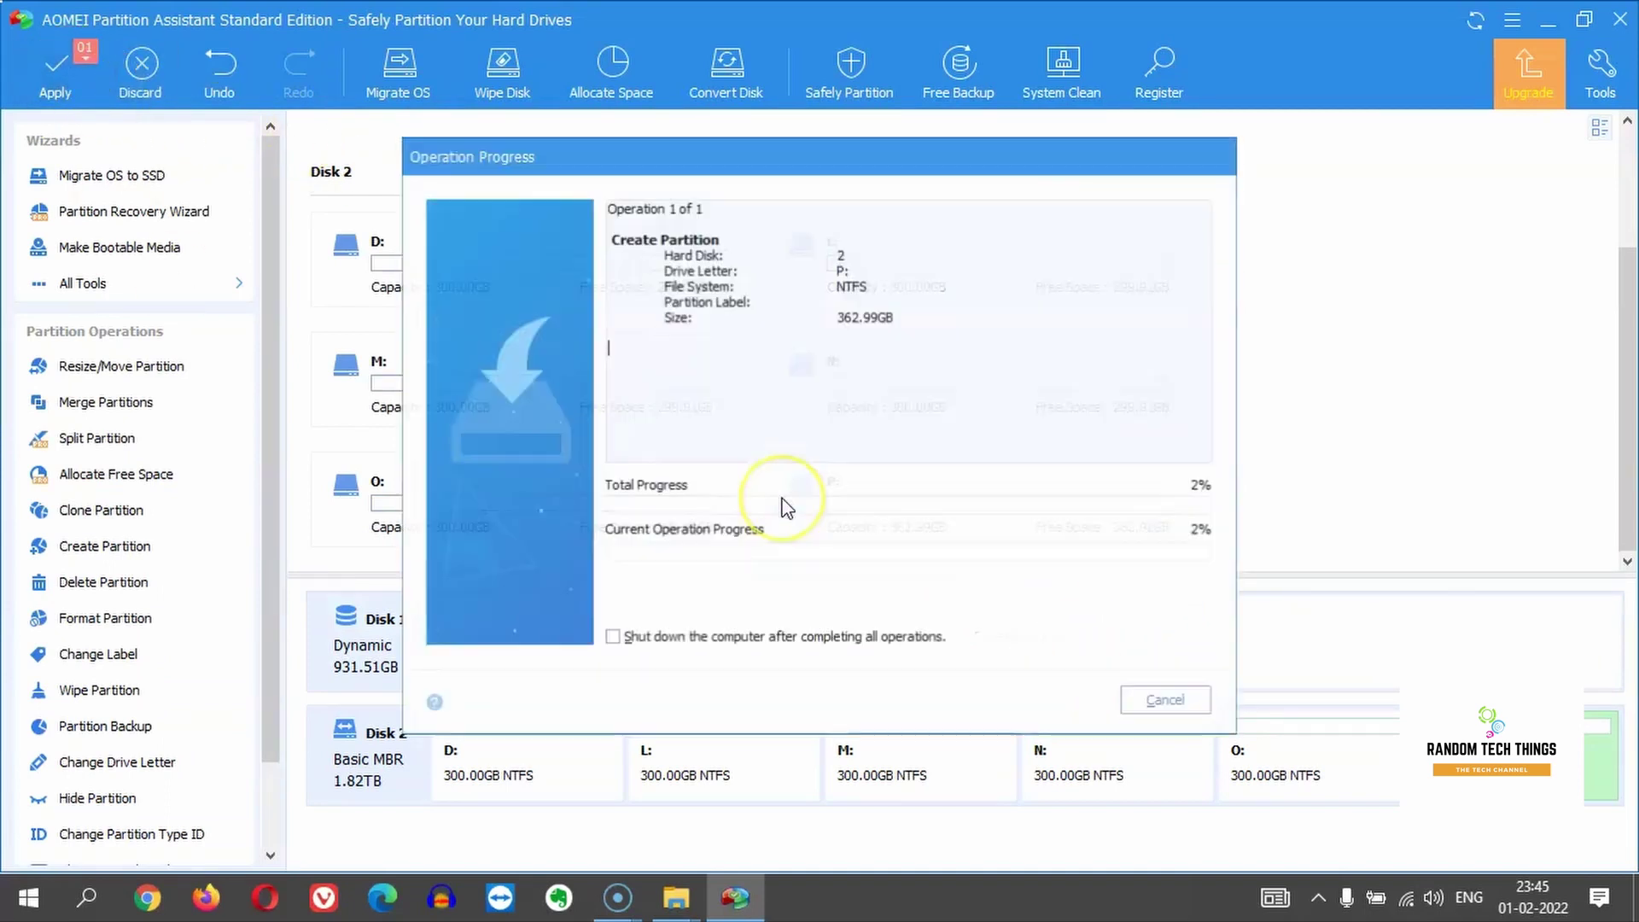
click(964, 506)
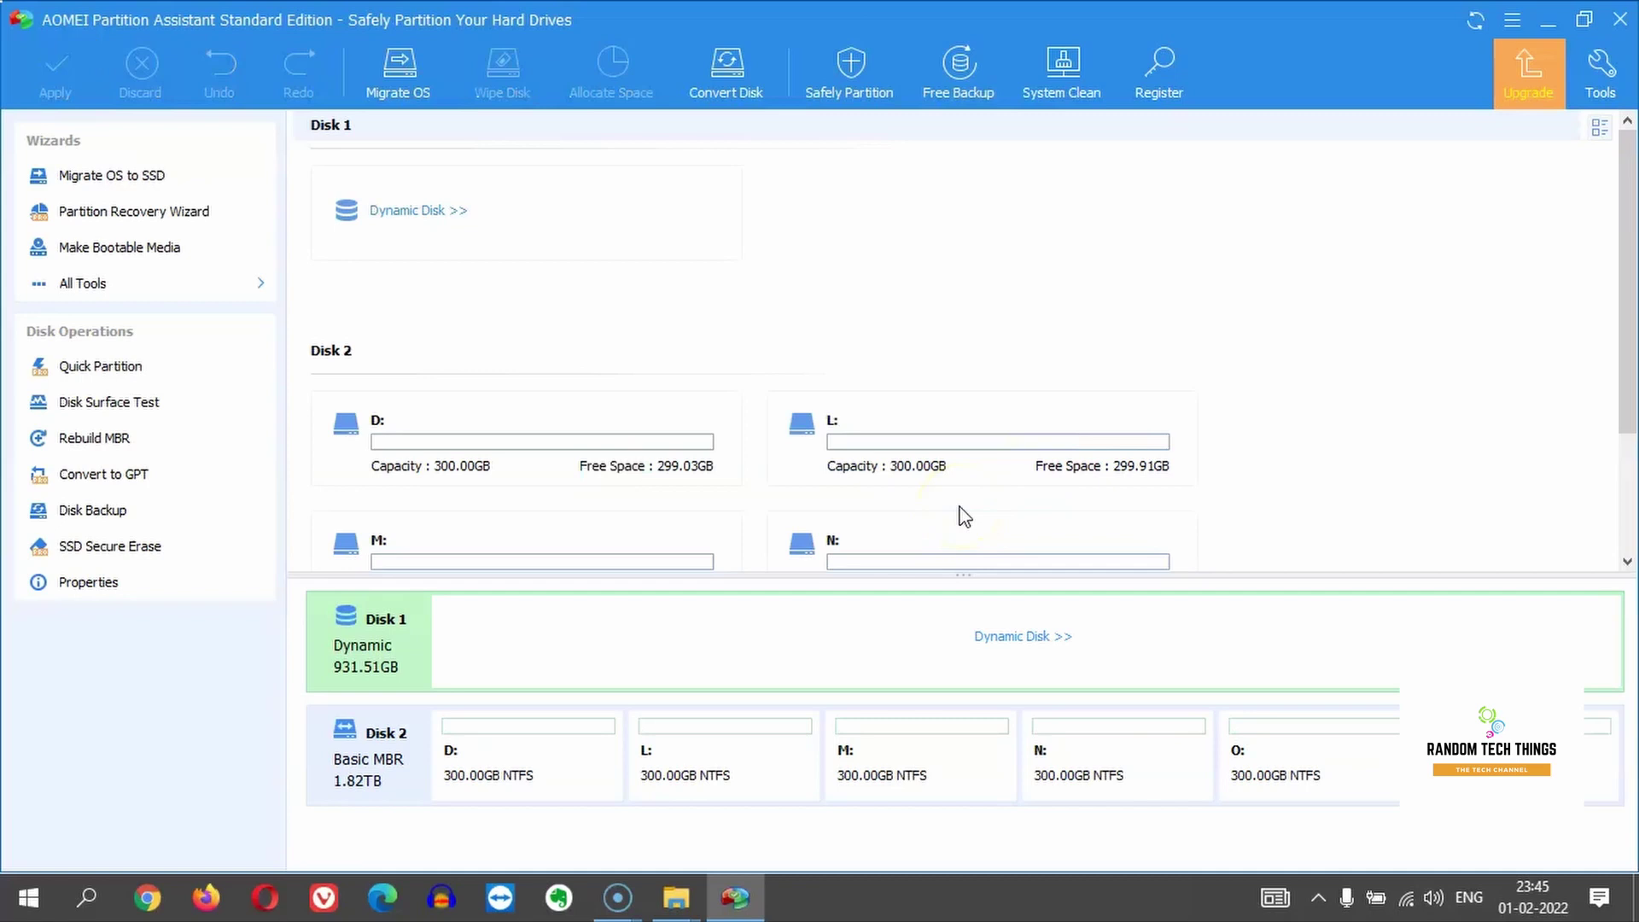
- Check the new D: and L: to P: drives in File Explorer's This PC, and return to AOMEI Partition Assistant
scroll(963, 512, down, 1)
mouse_move(675, 901)
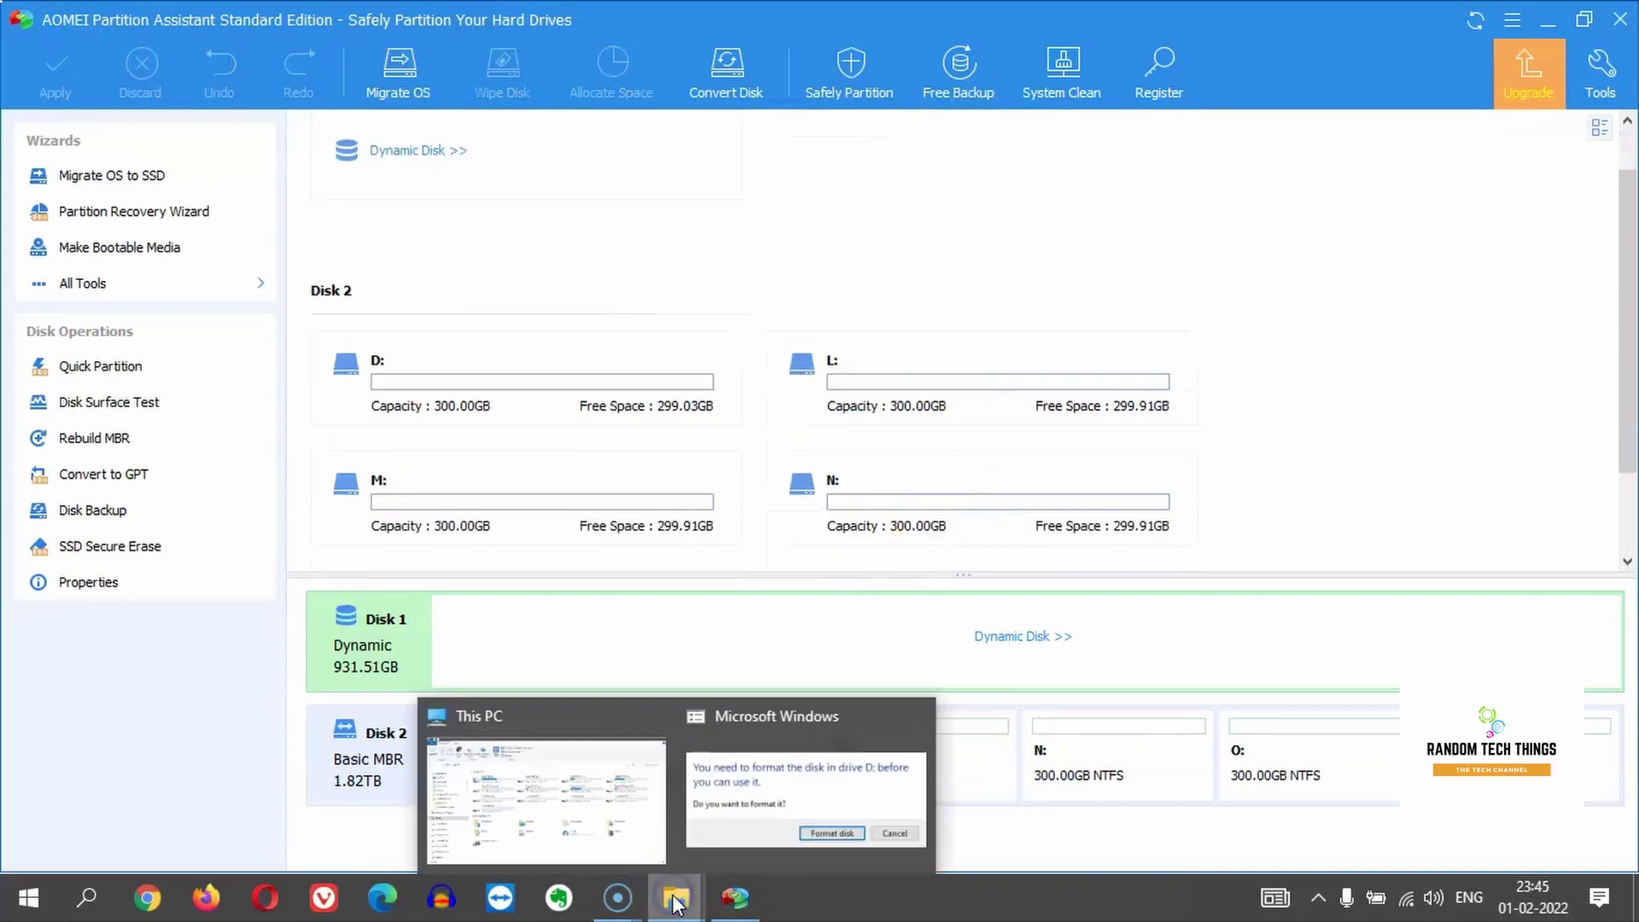
click(589, 824)
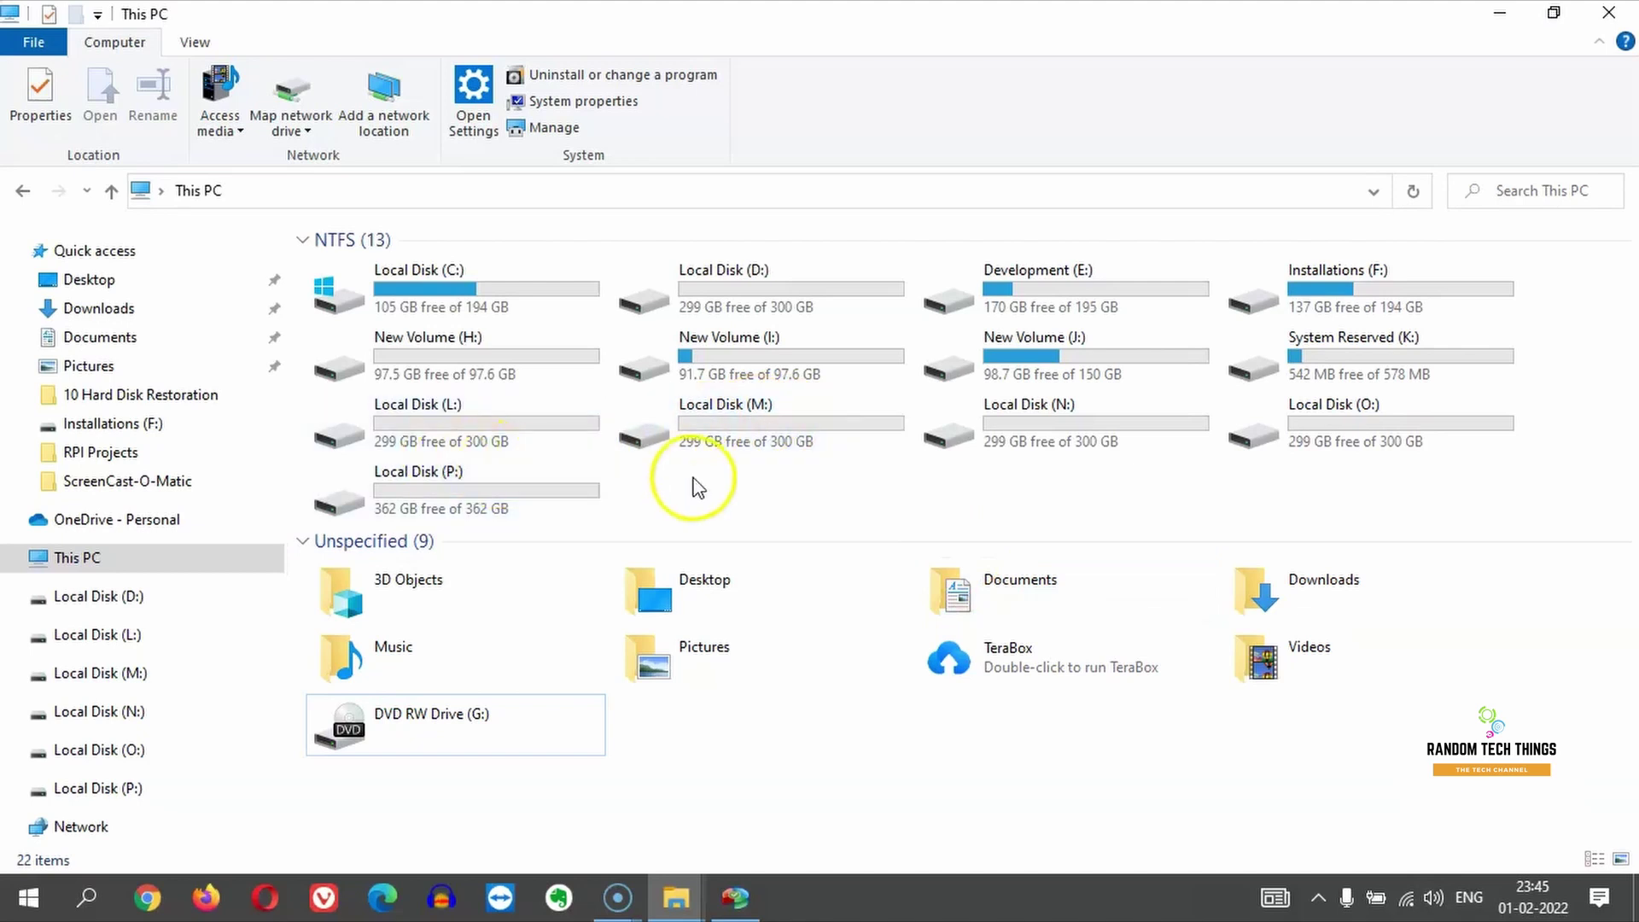
click(739, 309)
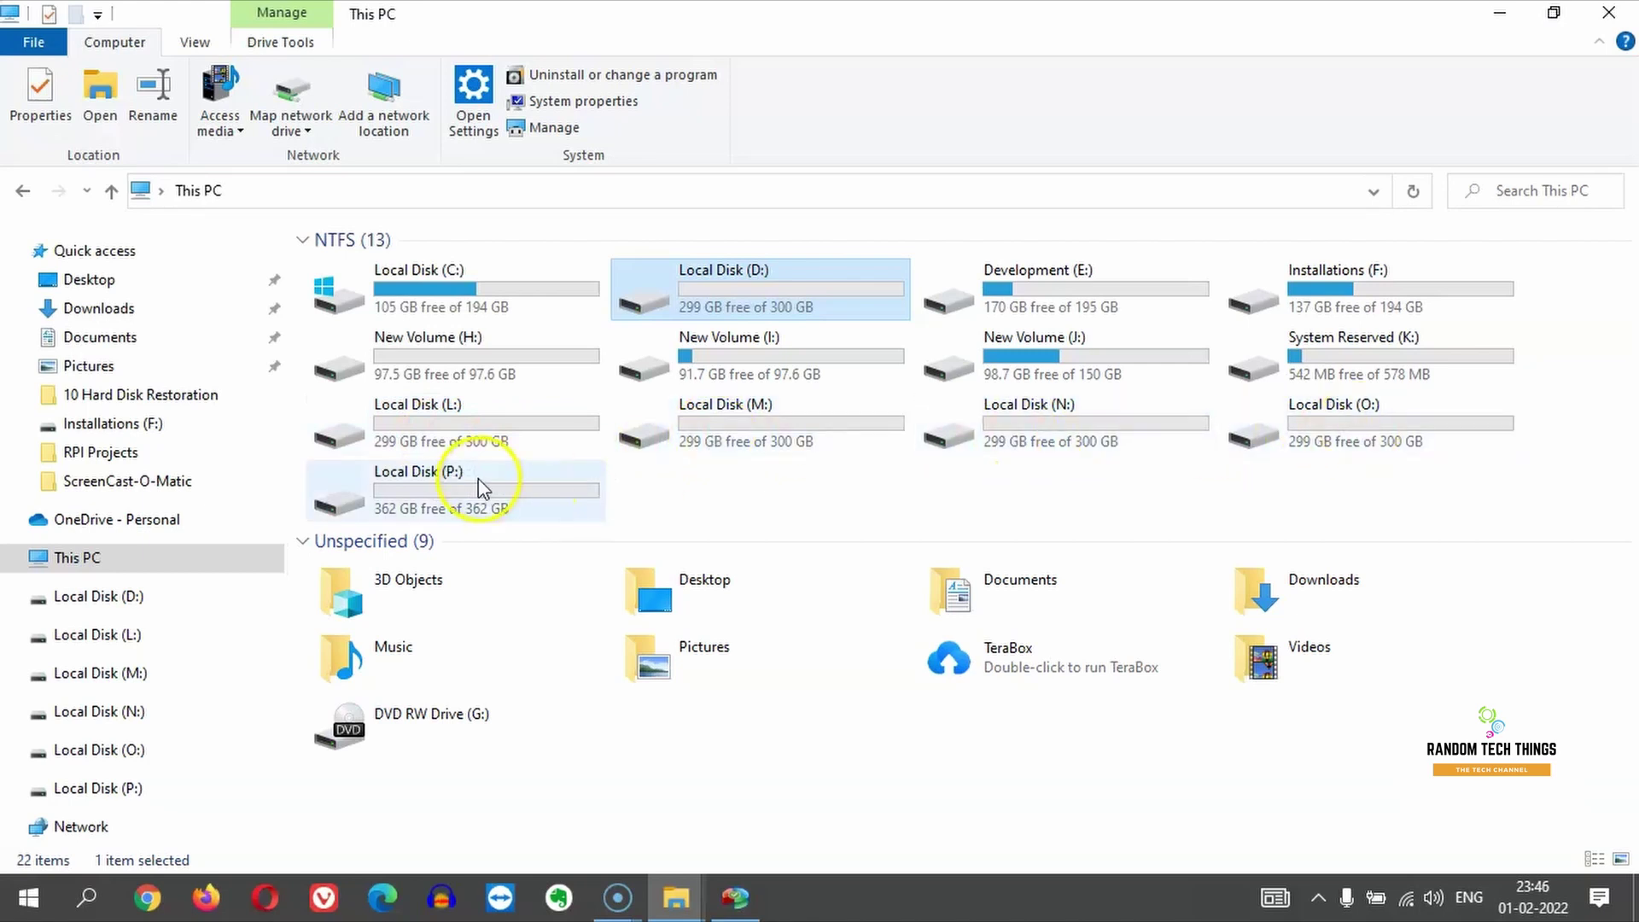
click(738, 903)
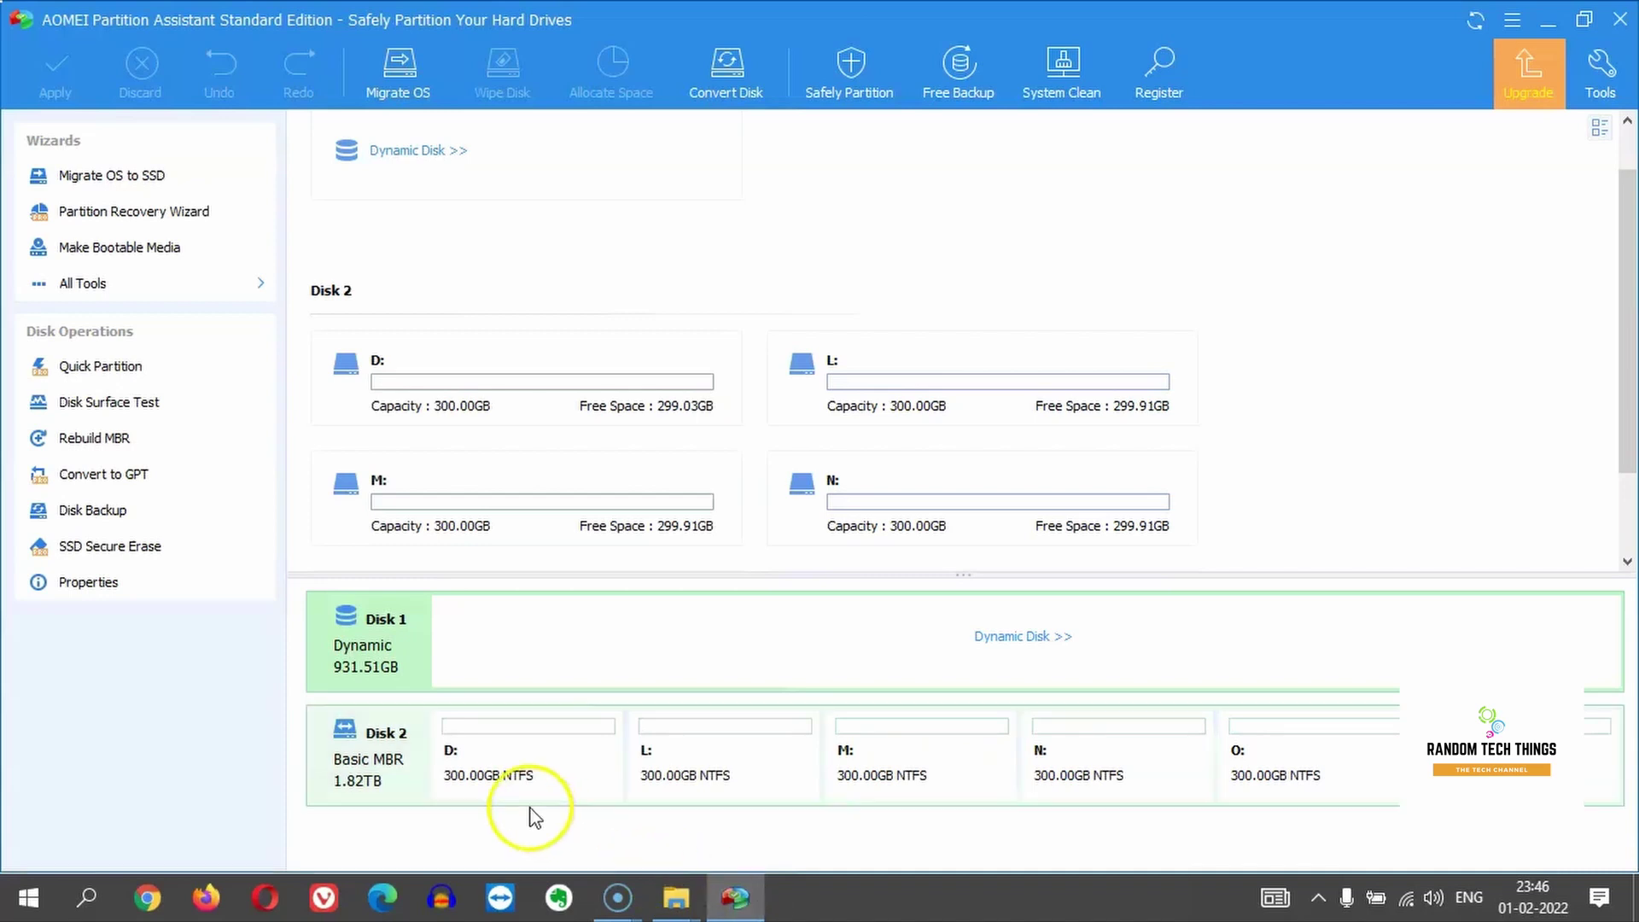
- Bring up the waiting Windows prompt to format drive D: and cancel it
mouse_move(675, 907)
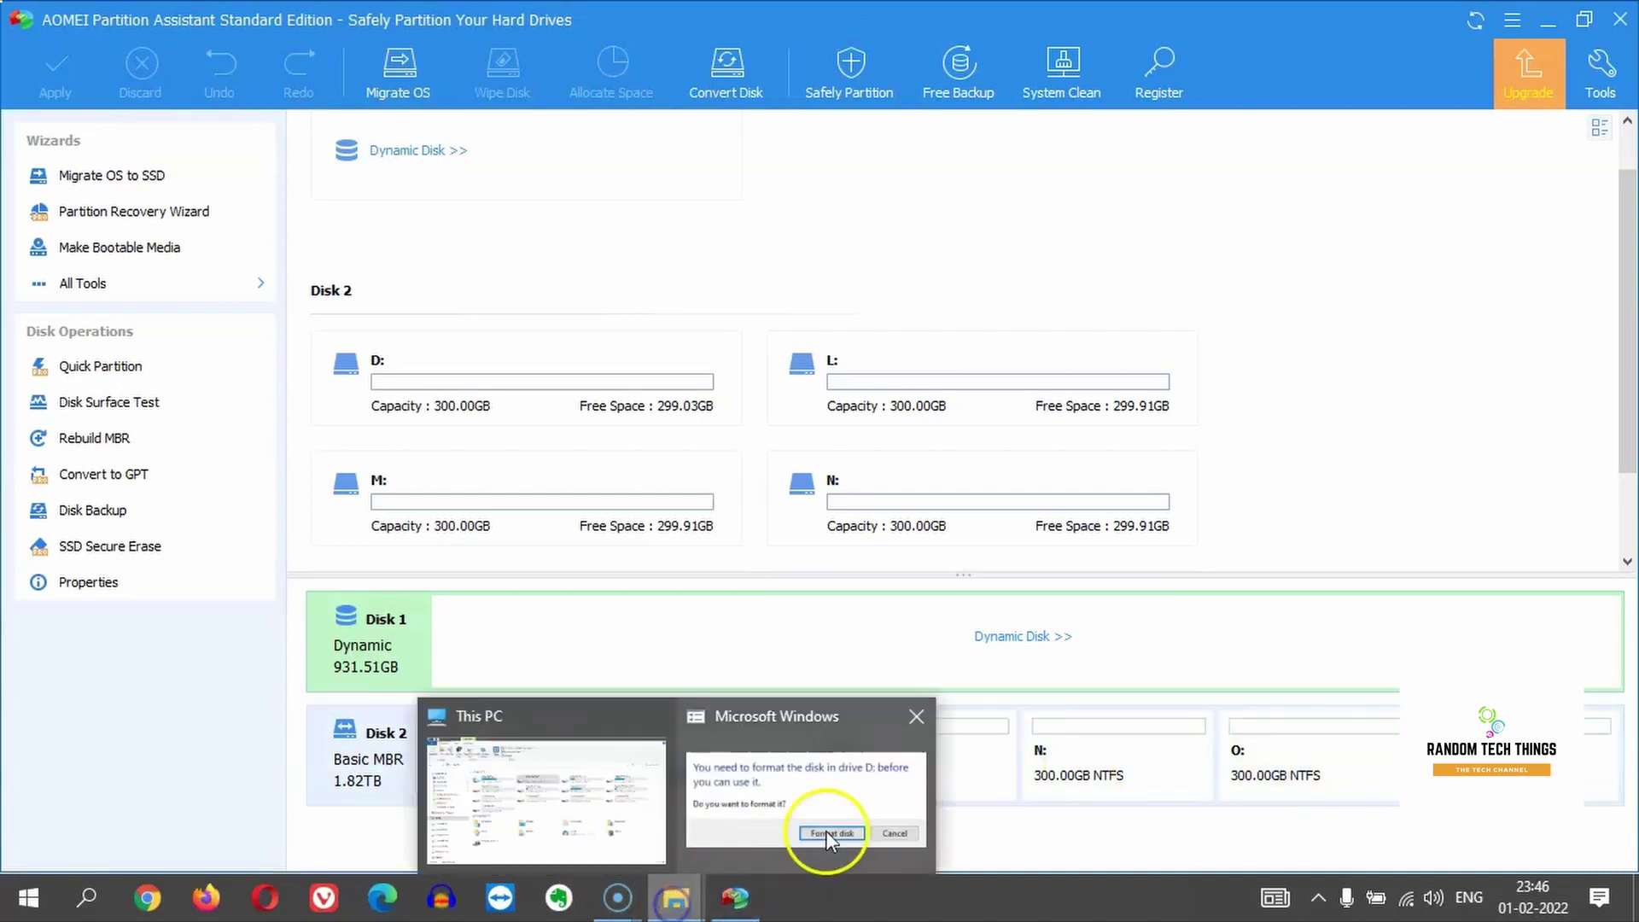
click(790, 779)
click(960, 478)
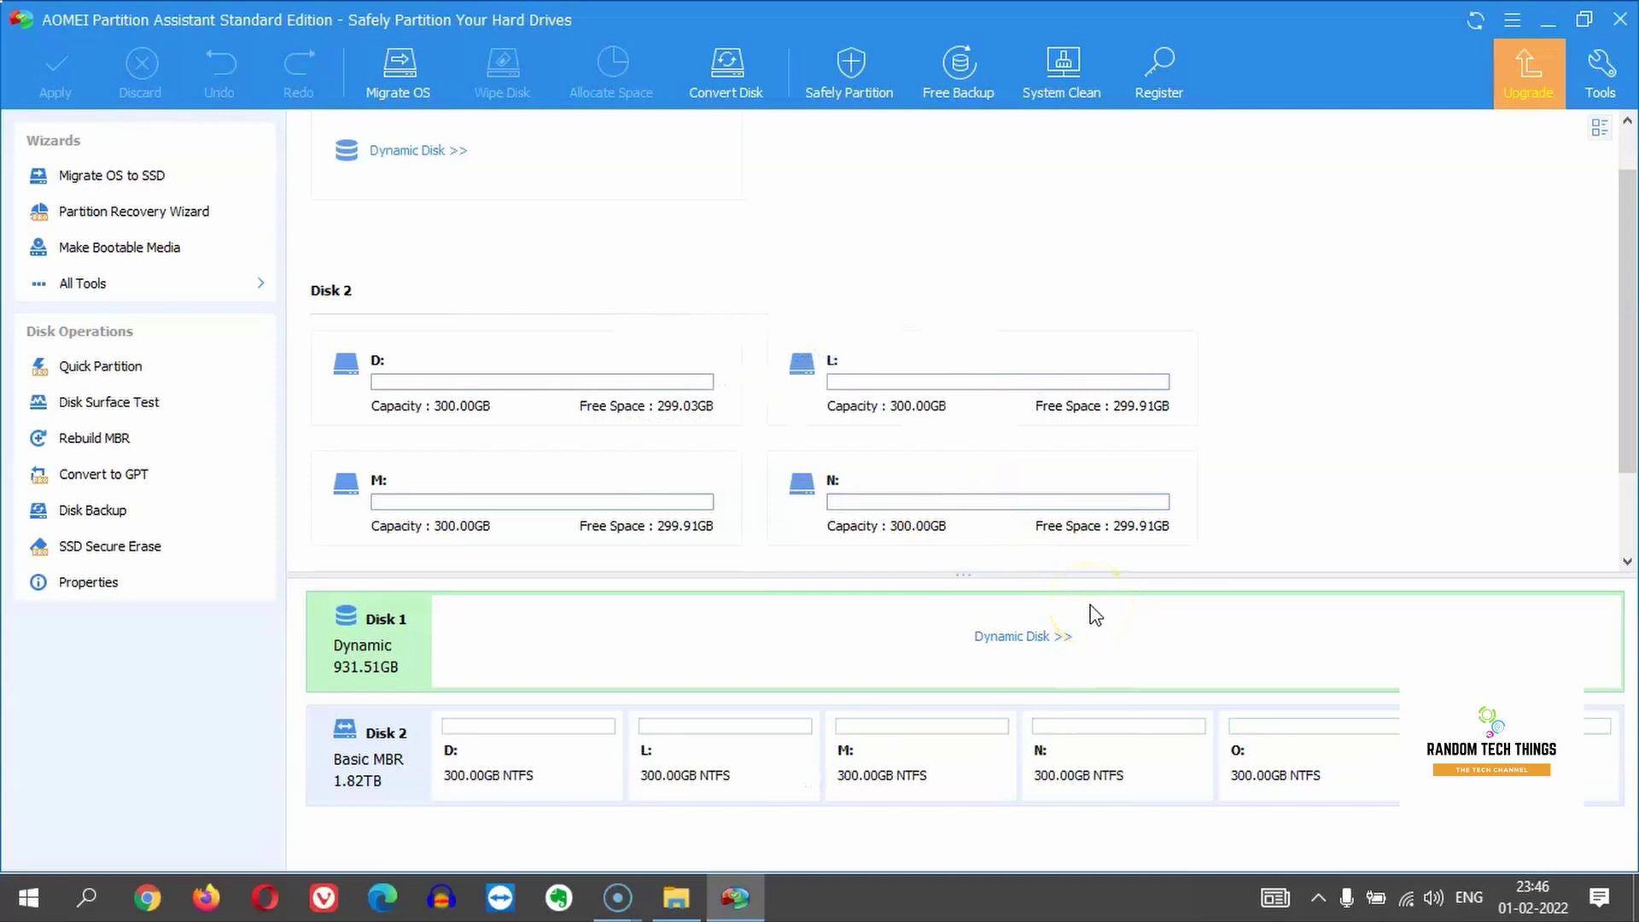
- Try to eject the External USB 3.0 drive
click(1318, 896)
click(1267, 809)
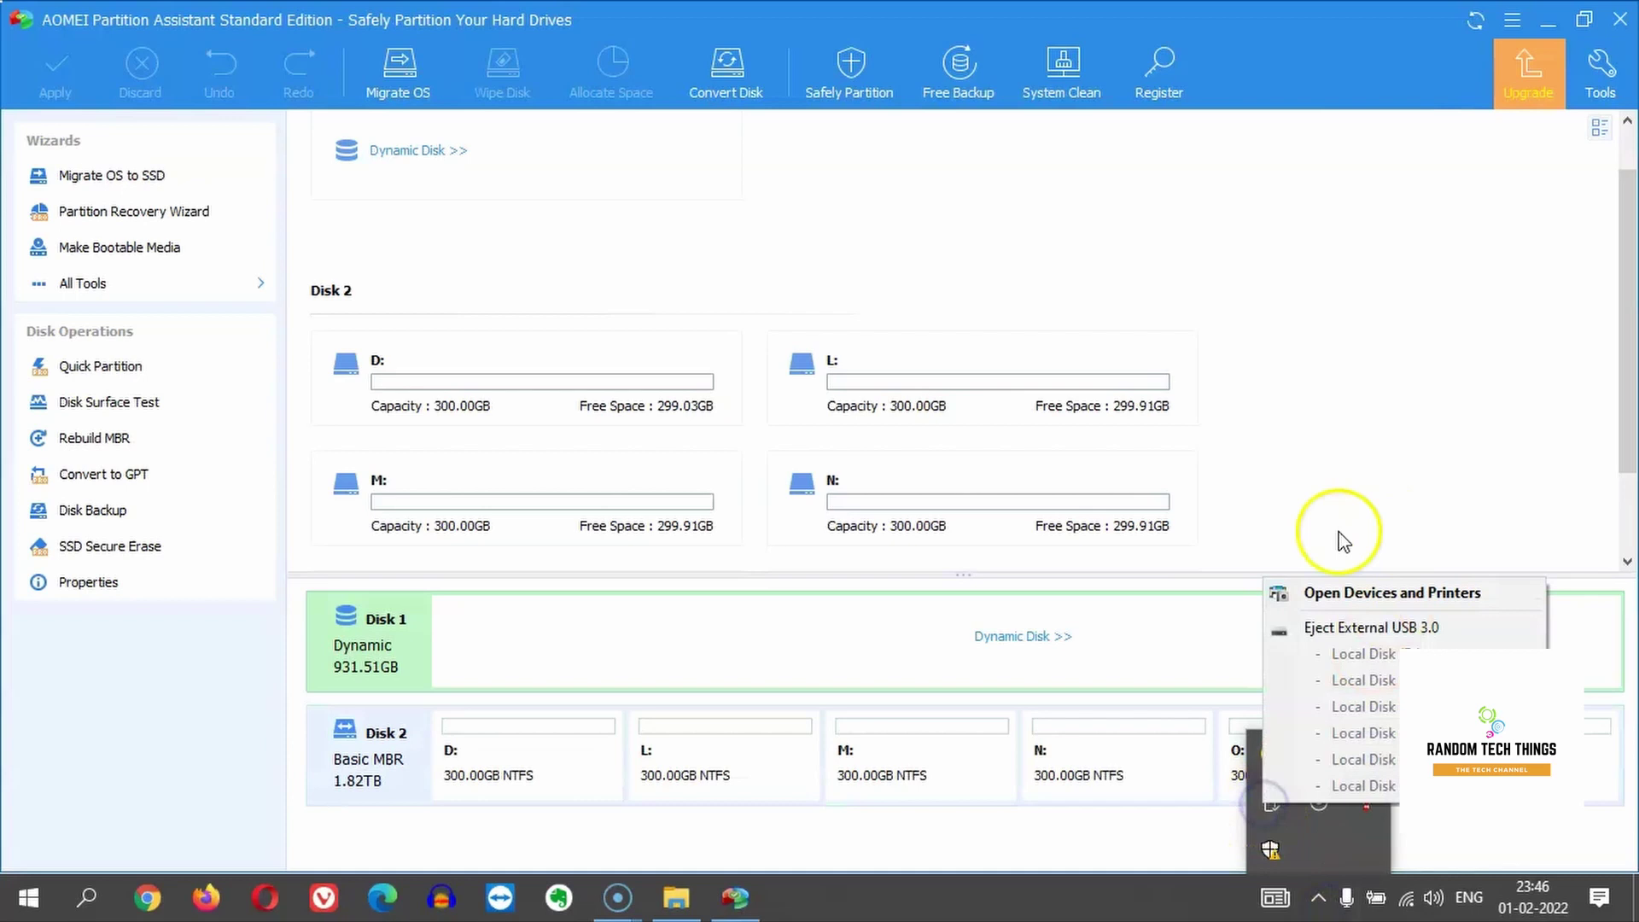
click(1366, 621)
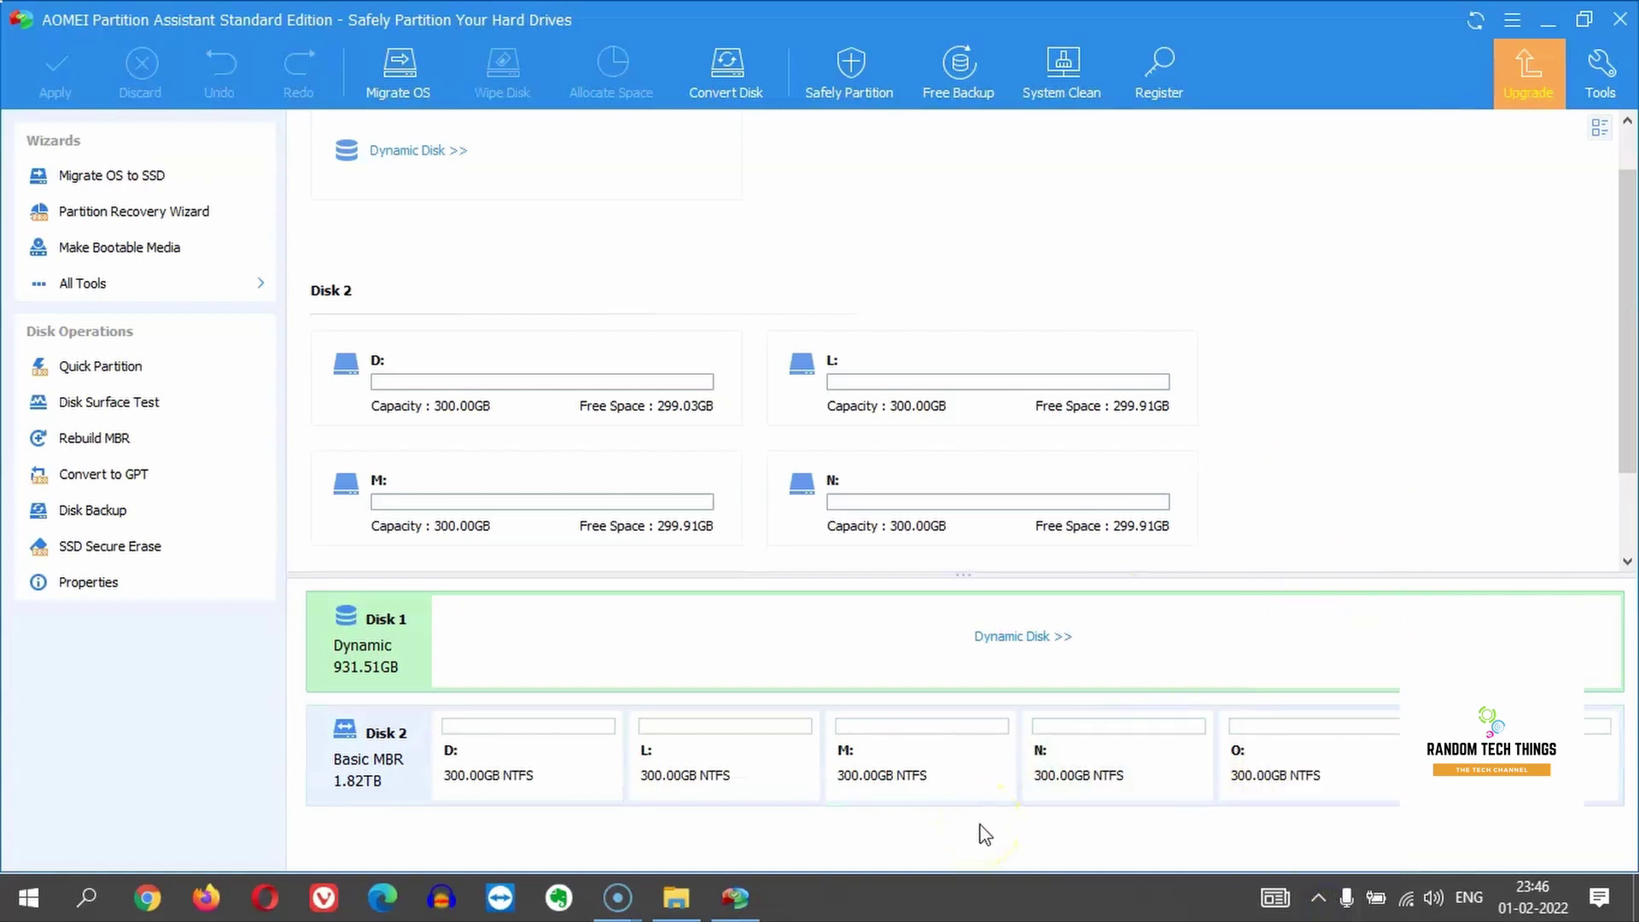
- Switch to File Explorer, look at the device removal list and the contents of Local Disk (D:) and (L:), and return to This PC
click(683, 896)
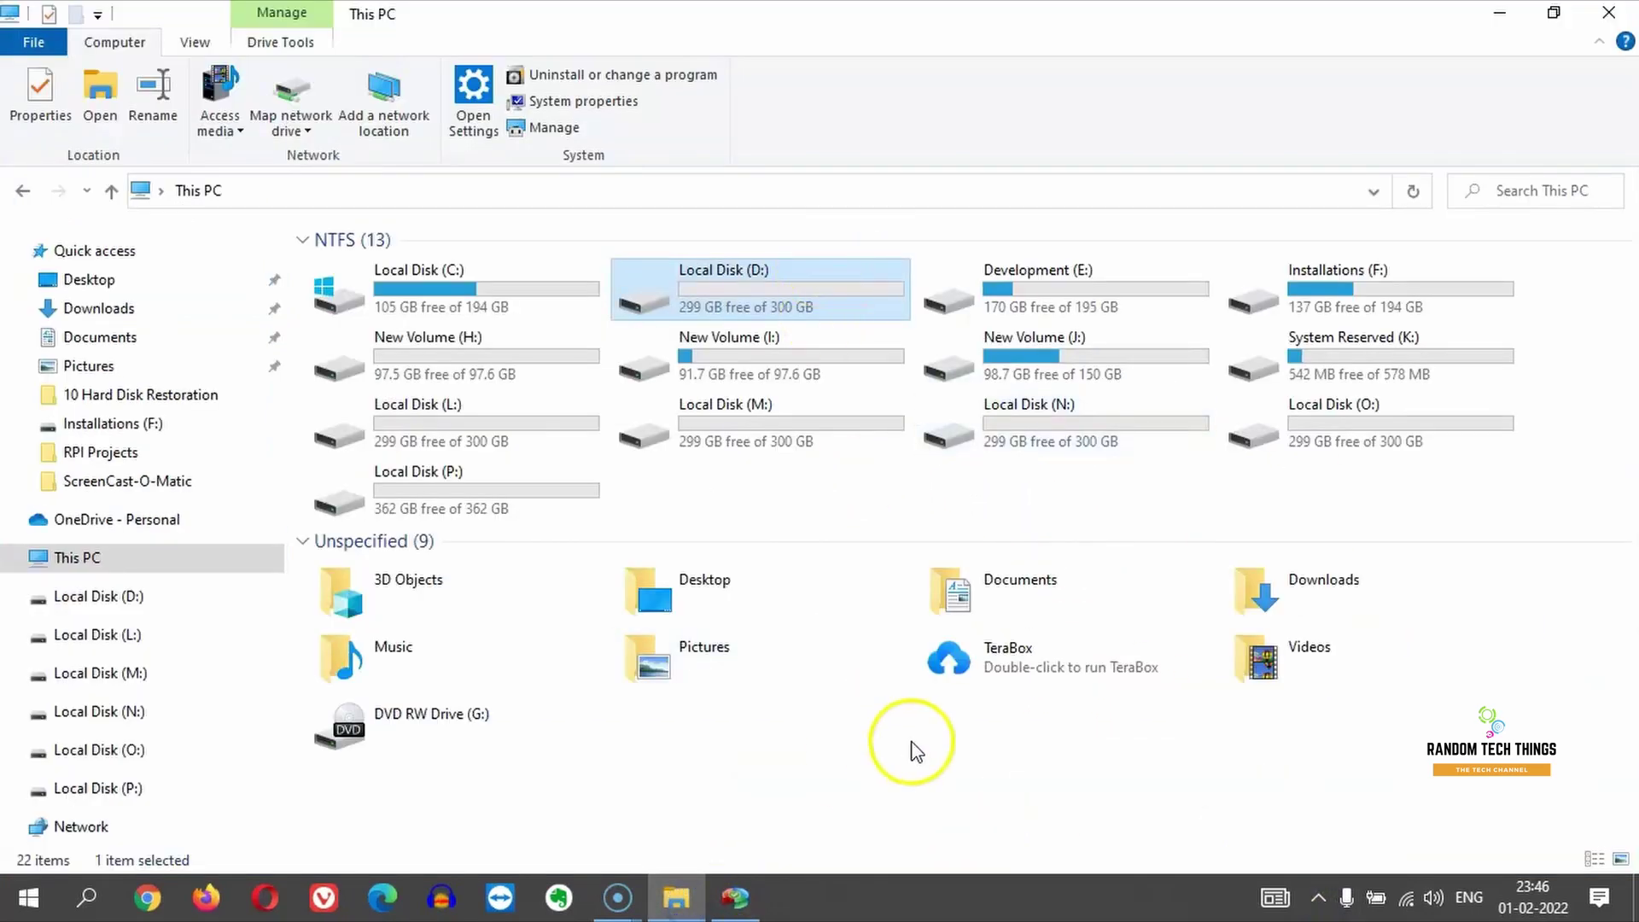
click(1318, 896)
click(1270, 802)
click(1038, 819)
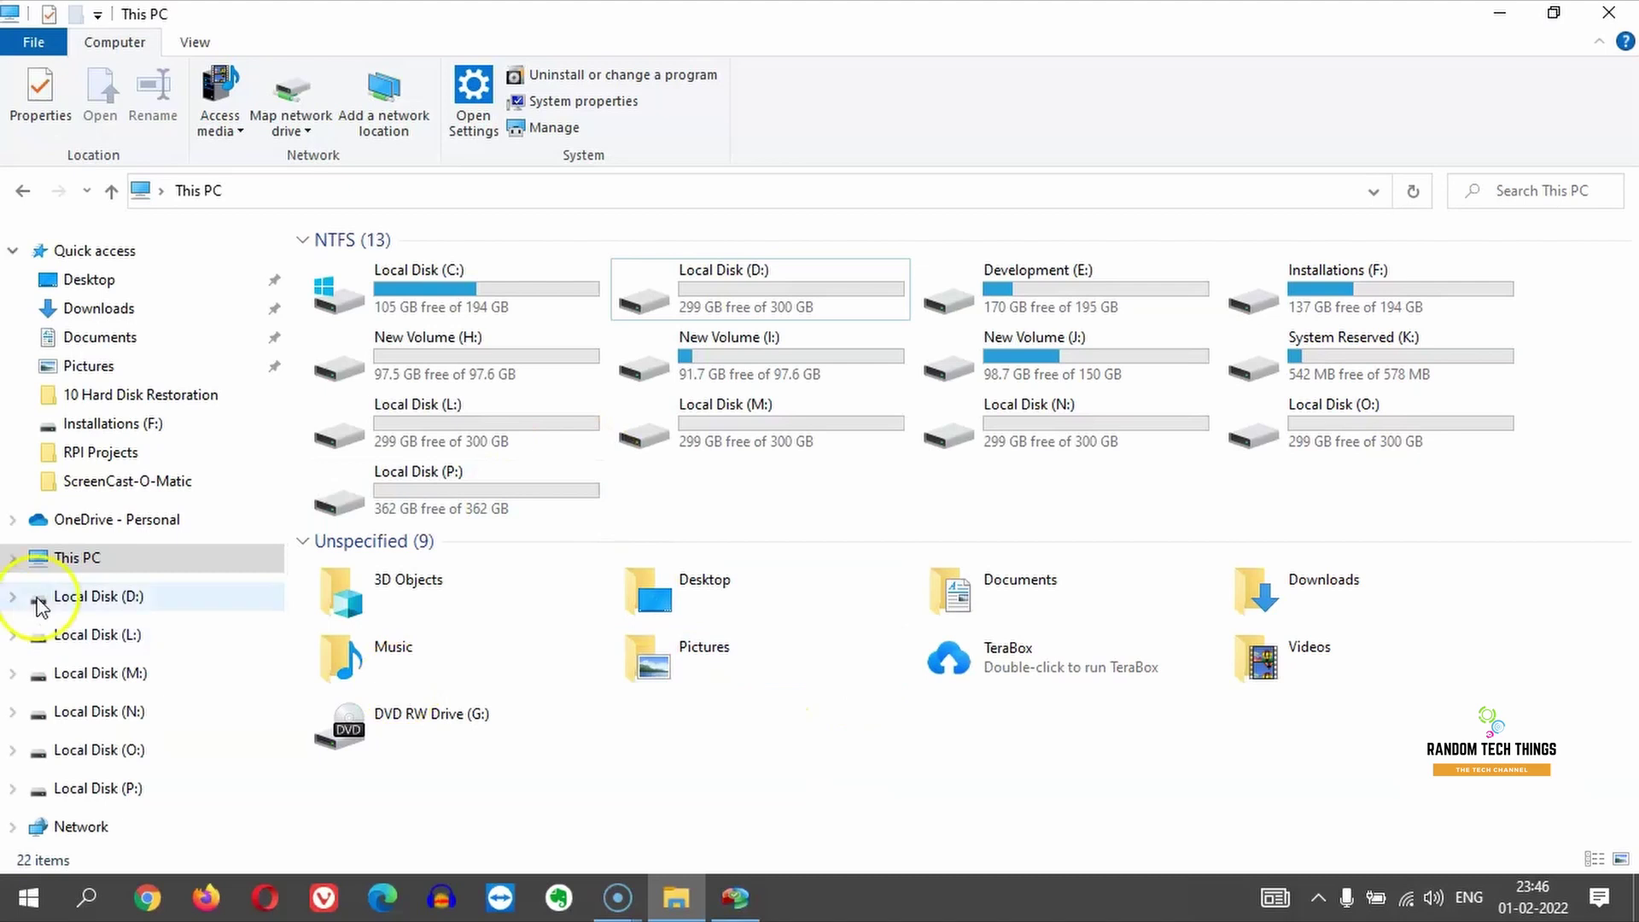
click(104, 596)
click(128, 646)
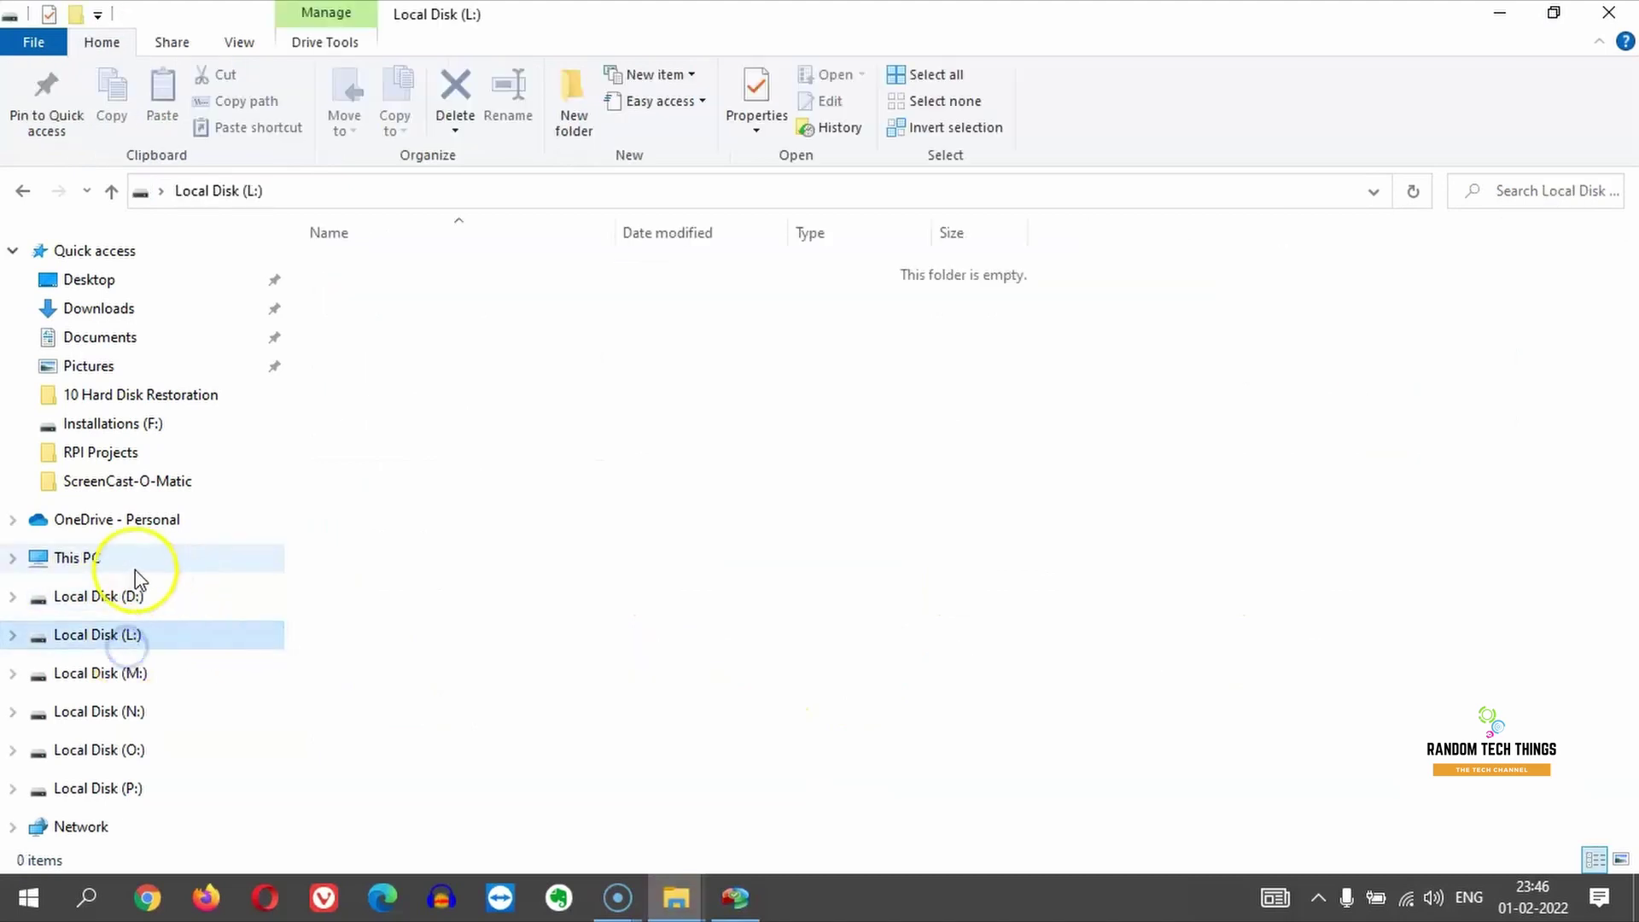
click(115, 562)
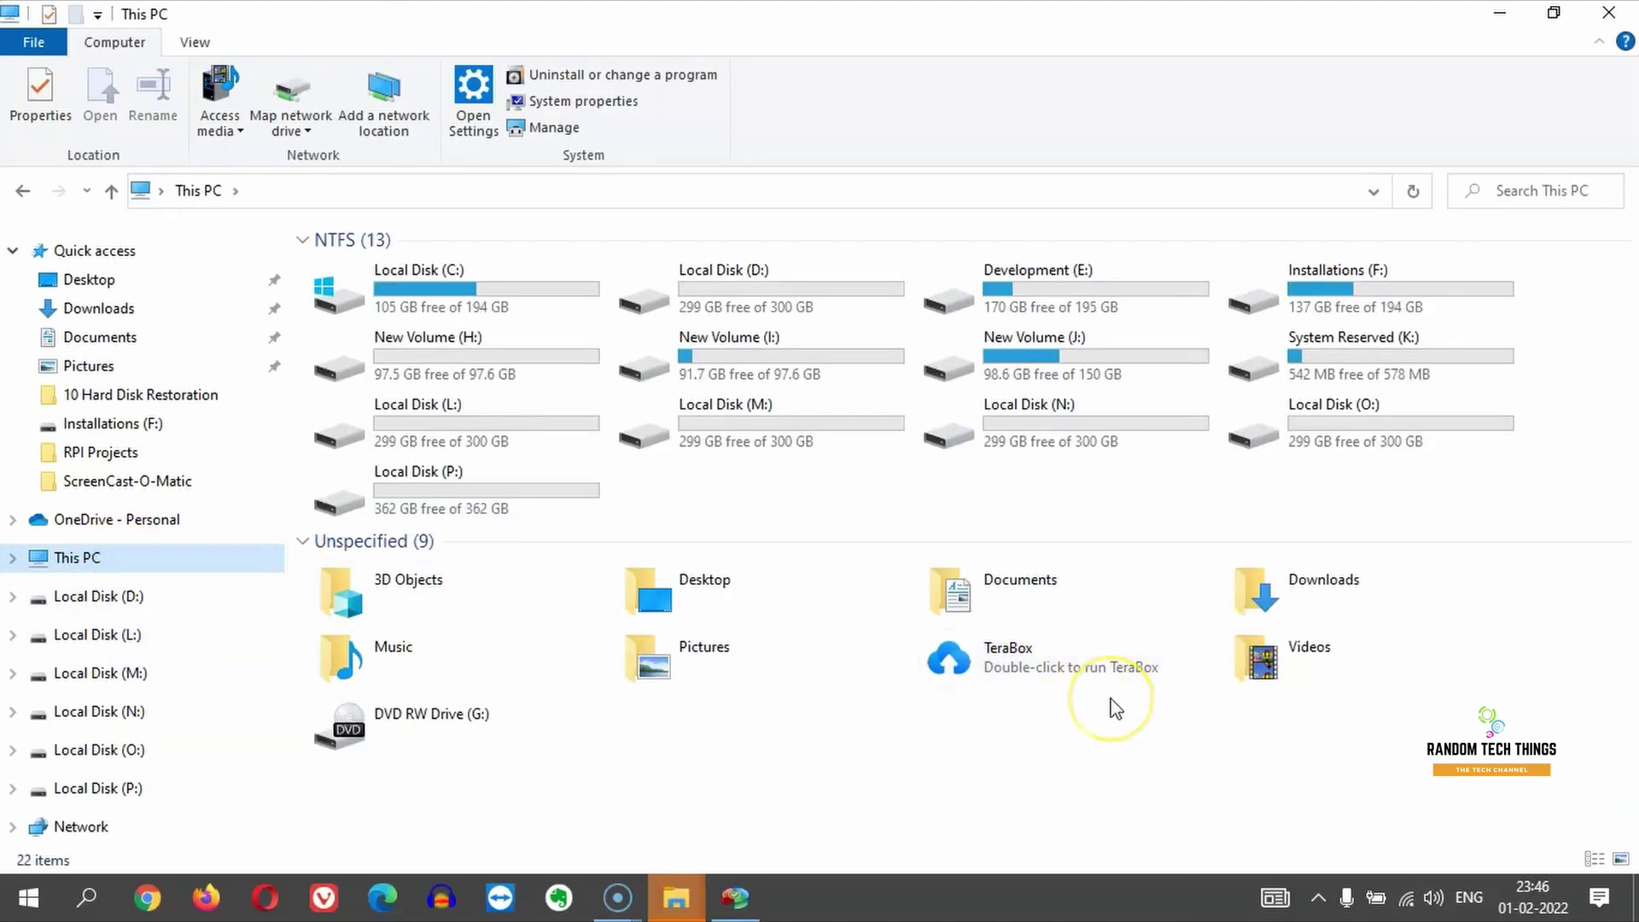
- Bring up the waiting message about ejecting the USB mass storage device and close it
click(1319, 898)
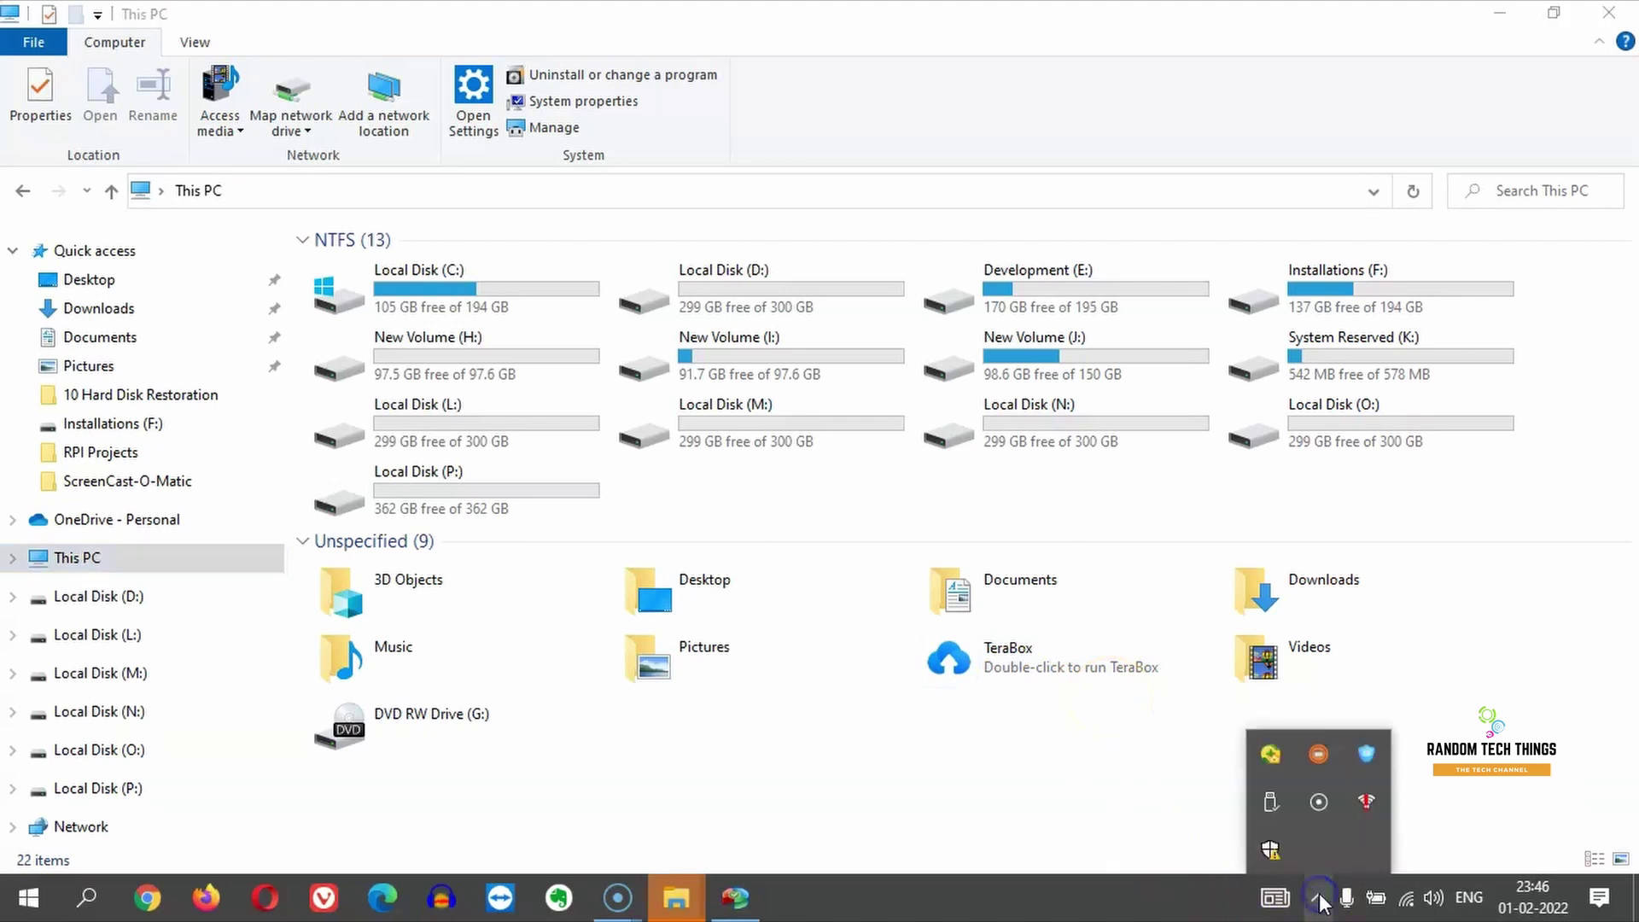
mouse_move(676, 898)
click(829, 774)
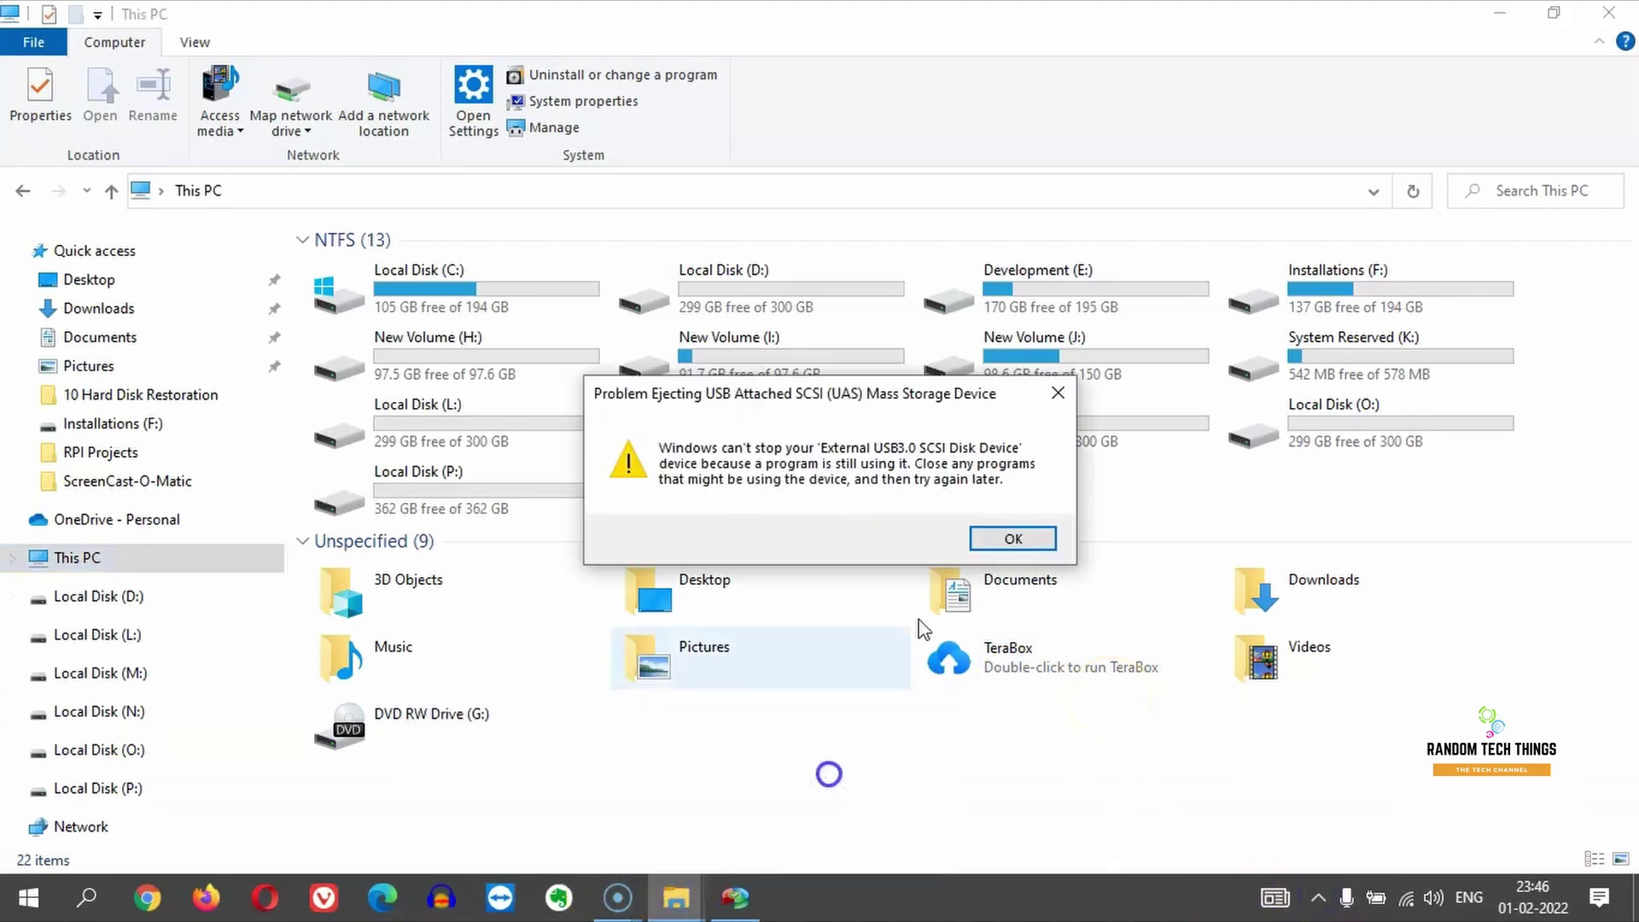
click(1011, 539)
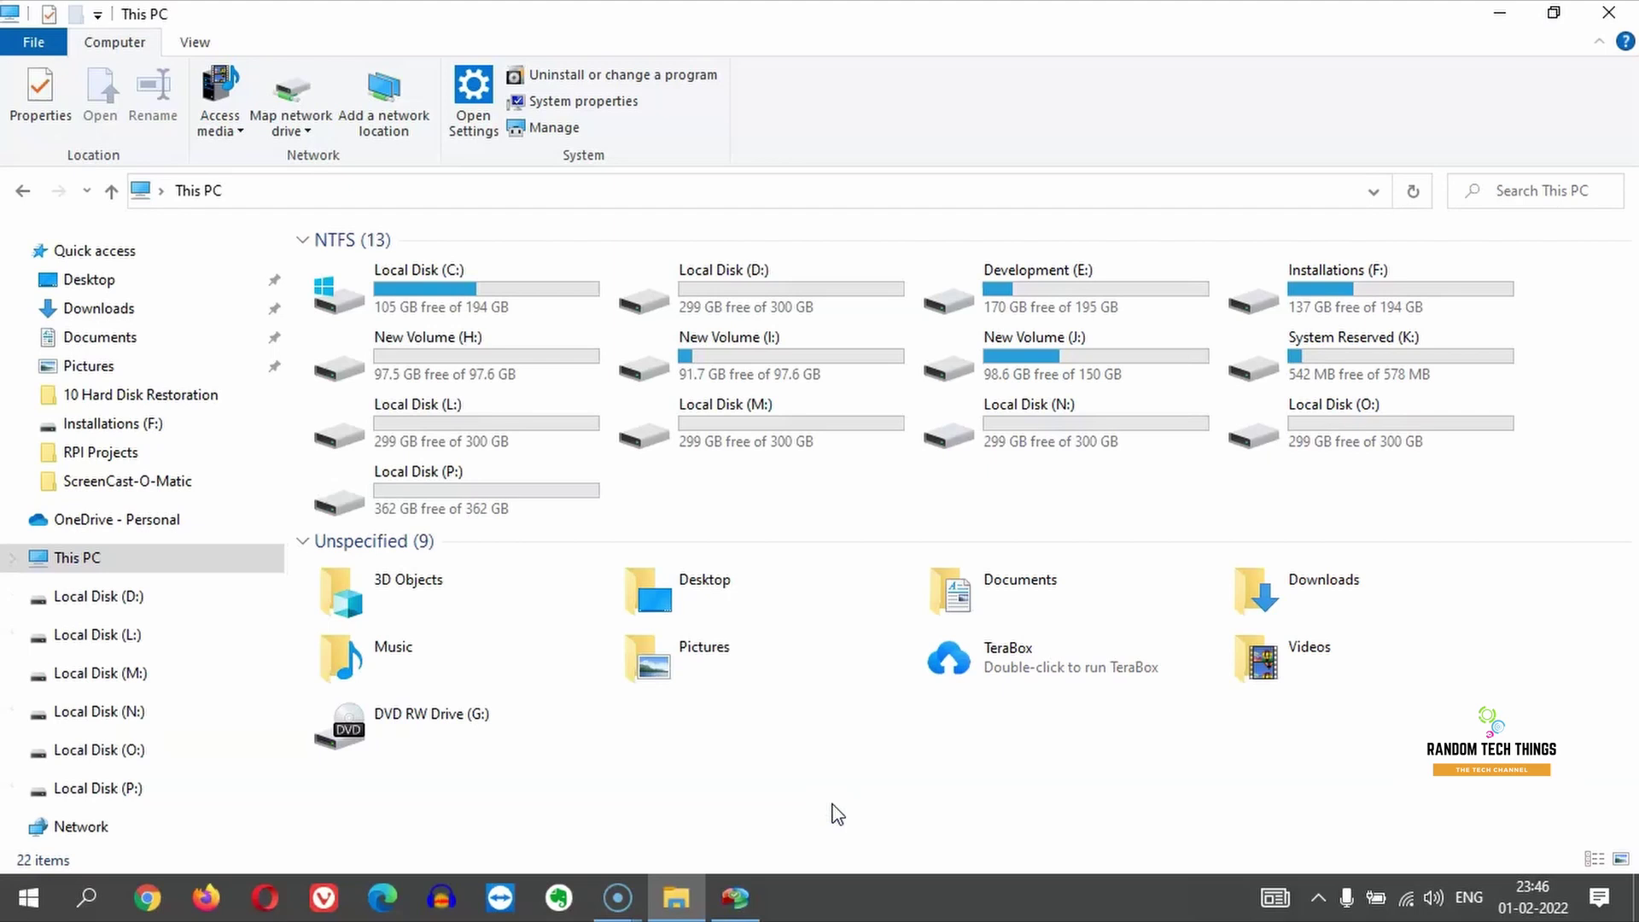
- Refresh This PC in File Explorer to check which drives are listed
click(773, 659)
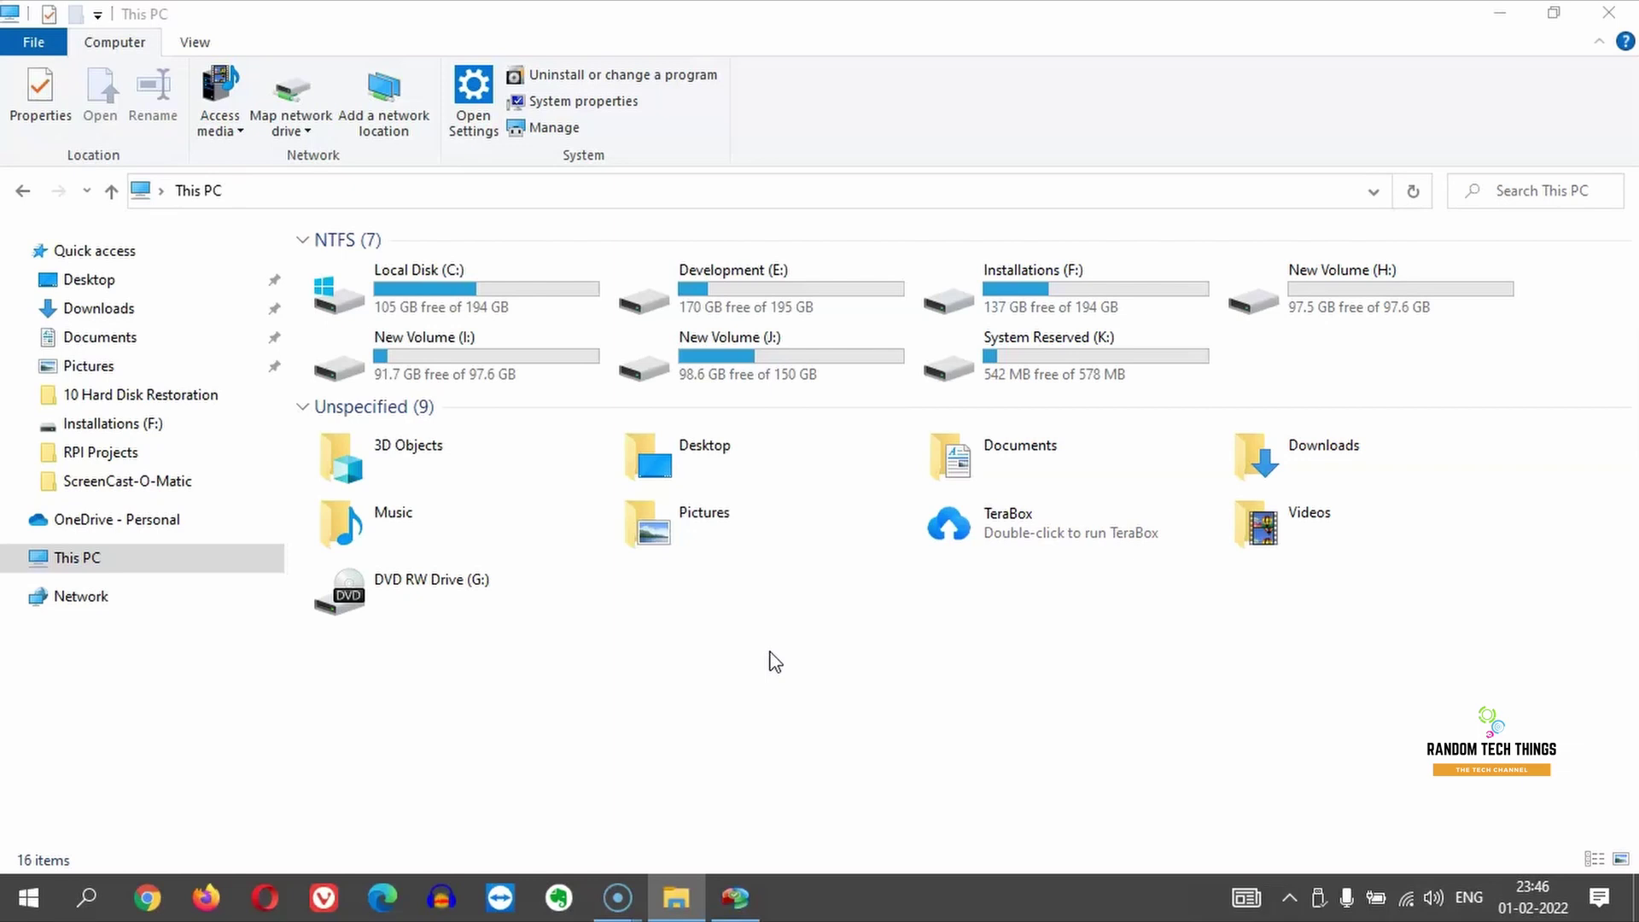
key(F5)
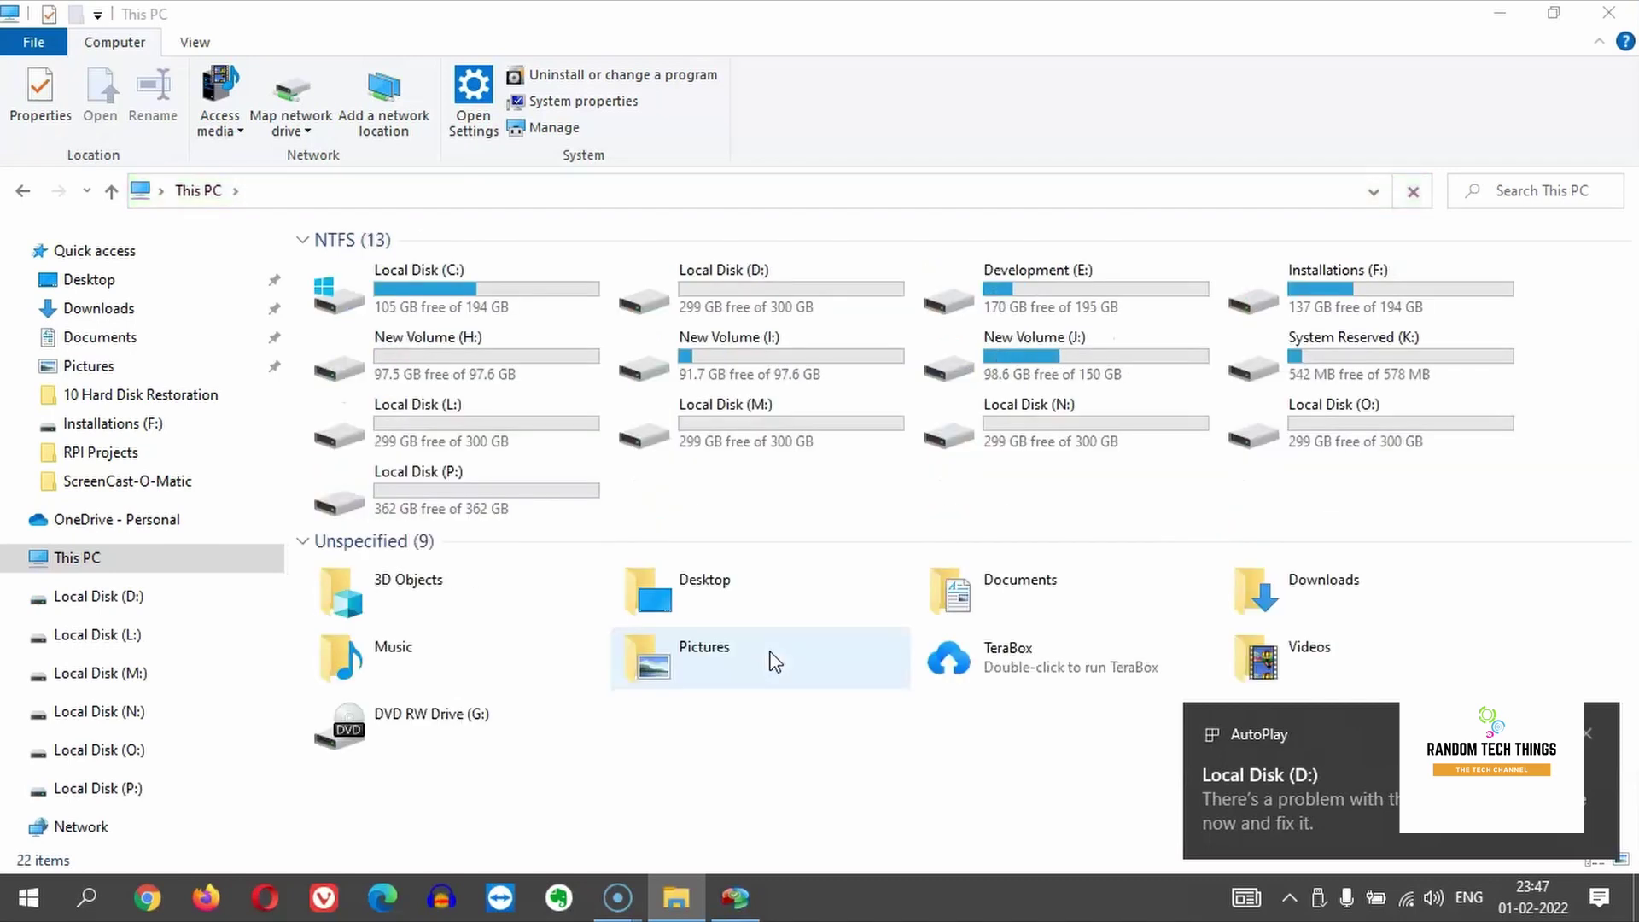
- Dismiss the AutoPlay notification and compare Disk 2's partitions in AOMEI Partition Assistant with the drives listed in File Explorer
click(1588, 734)
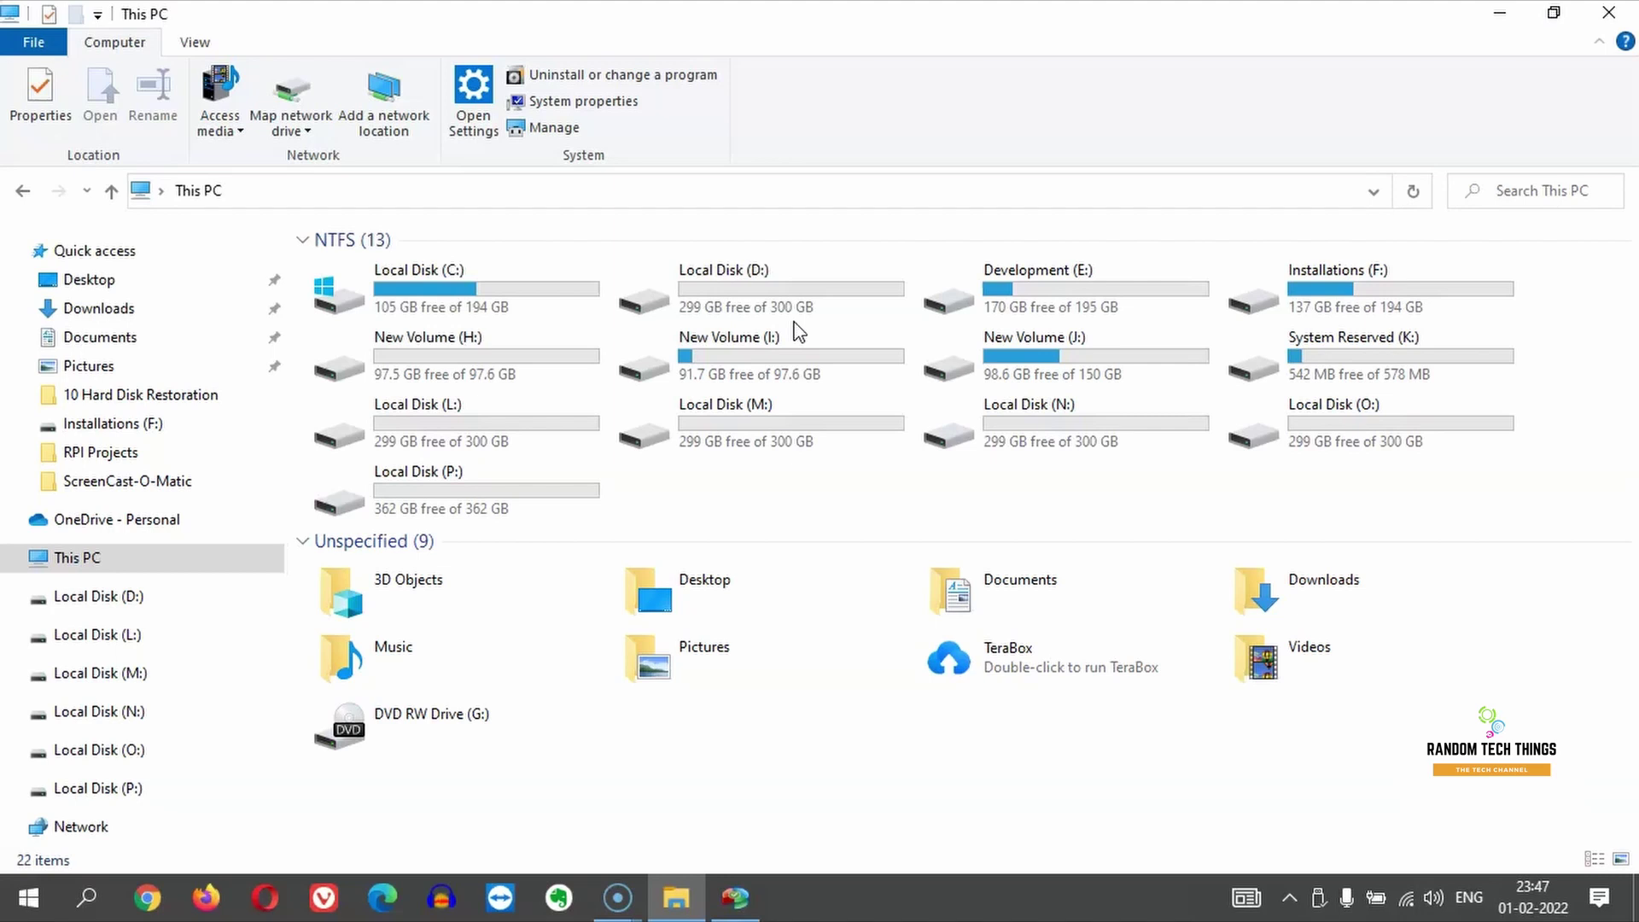
click(735, 900)
click(912, 502)
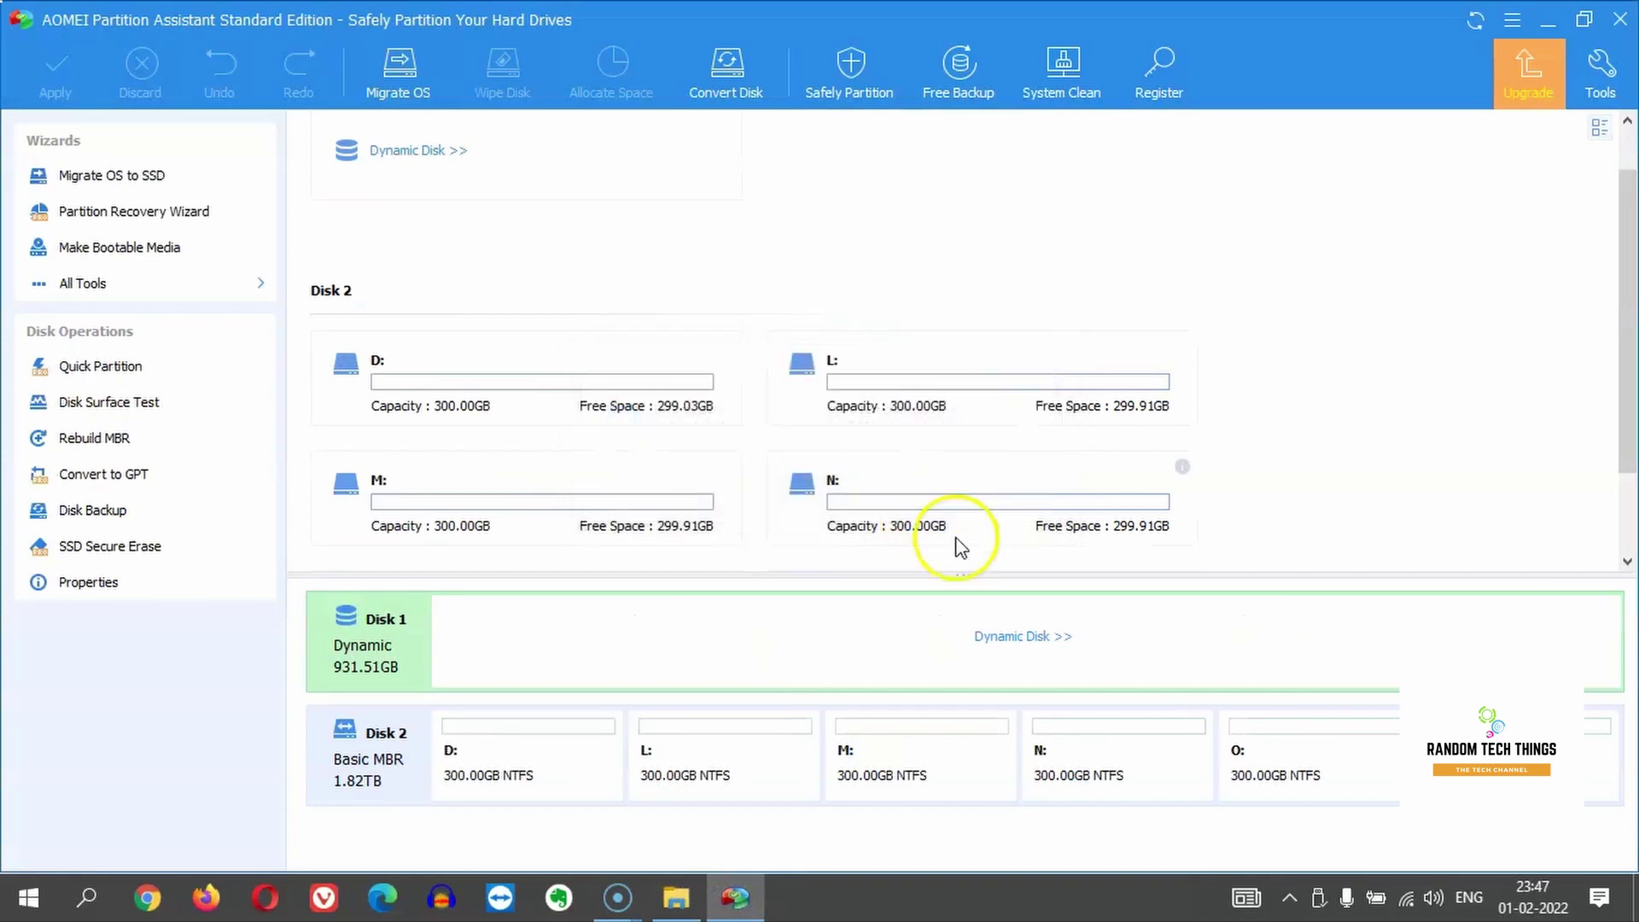
mouse_move(685, 917)
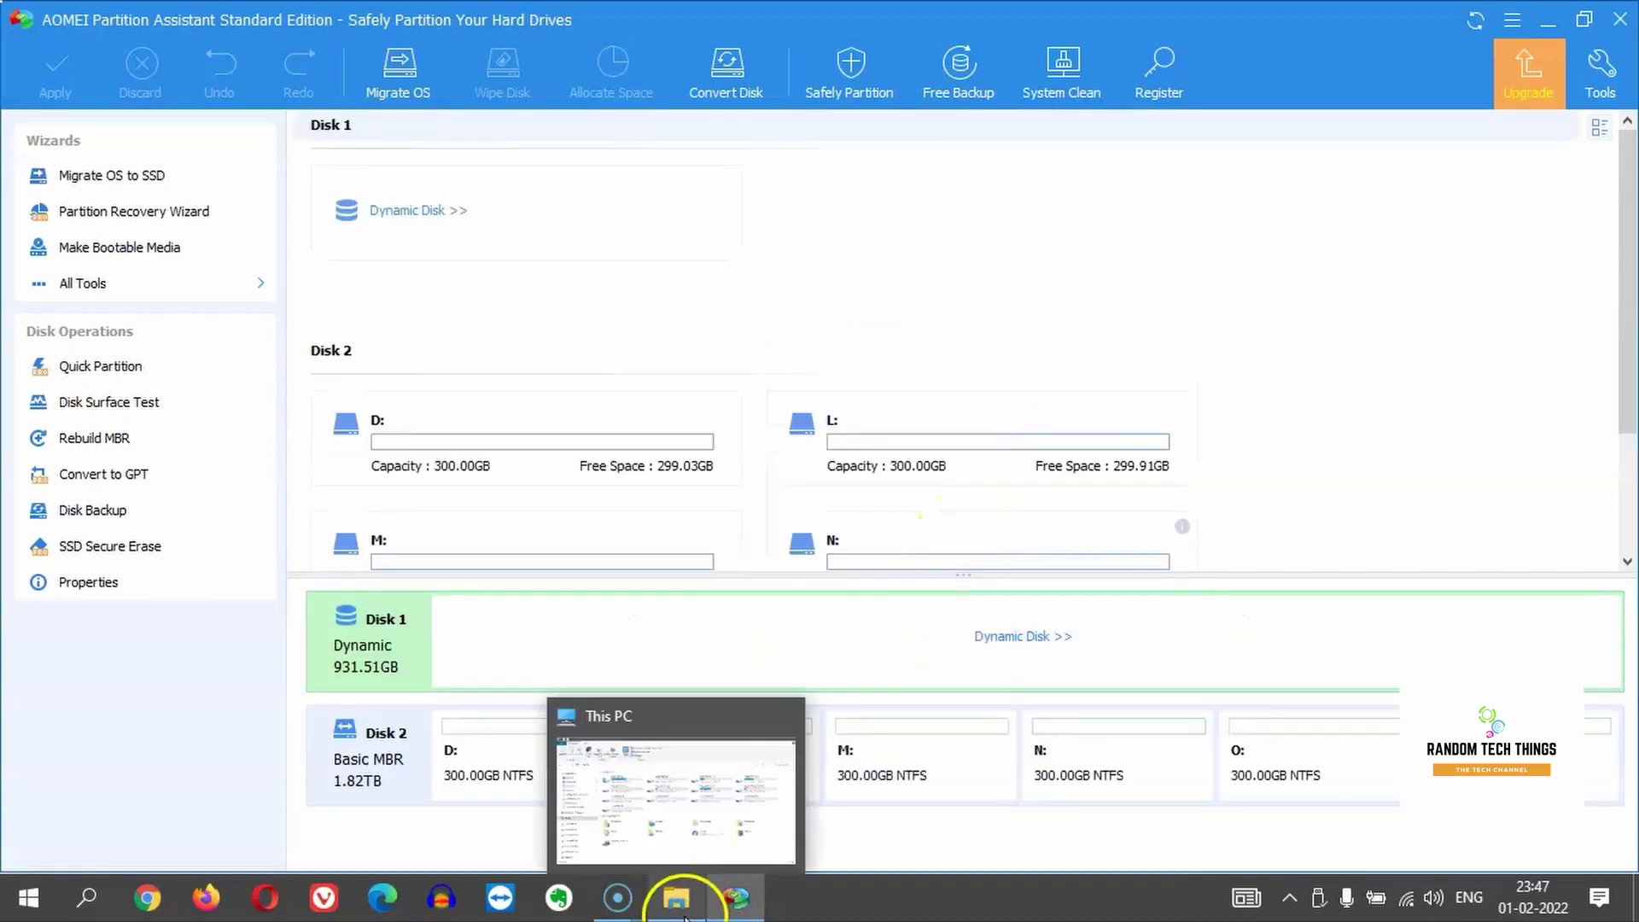
click(738, 898)
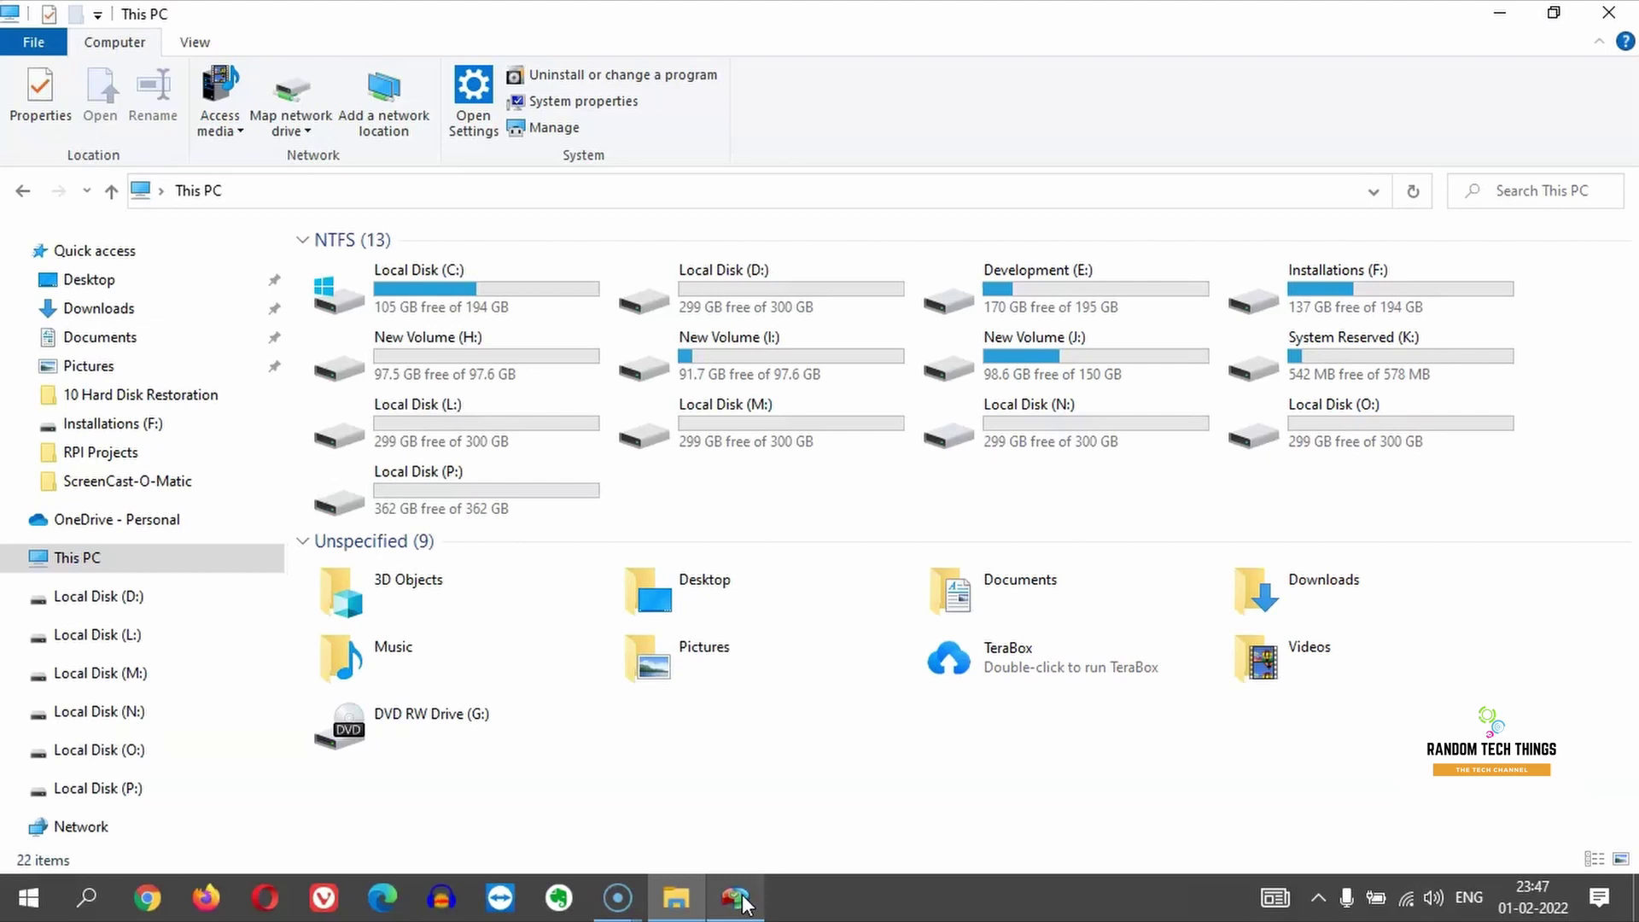
- Switch to AOMEI Partition Assistant, enlarge the disk map area, and examine the capacity and free space of Disk 2's partitions D: and L: to P:
click(741, 900)
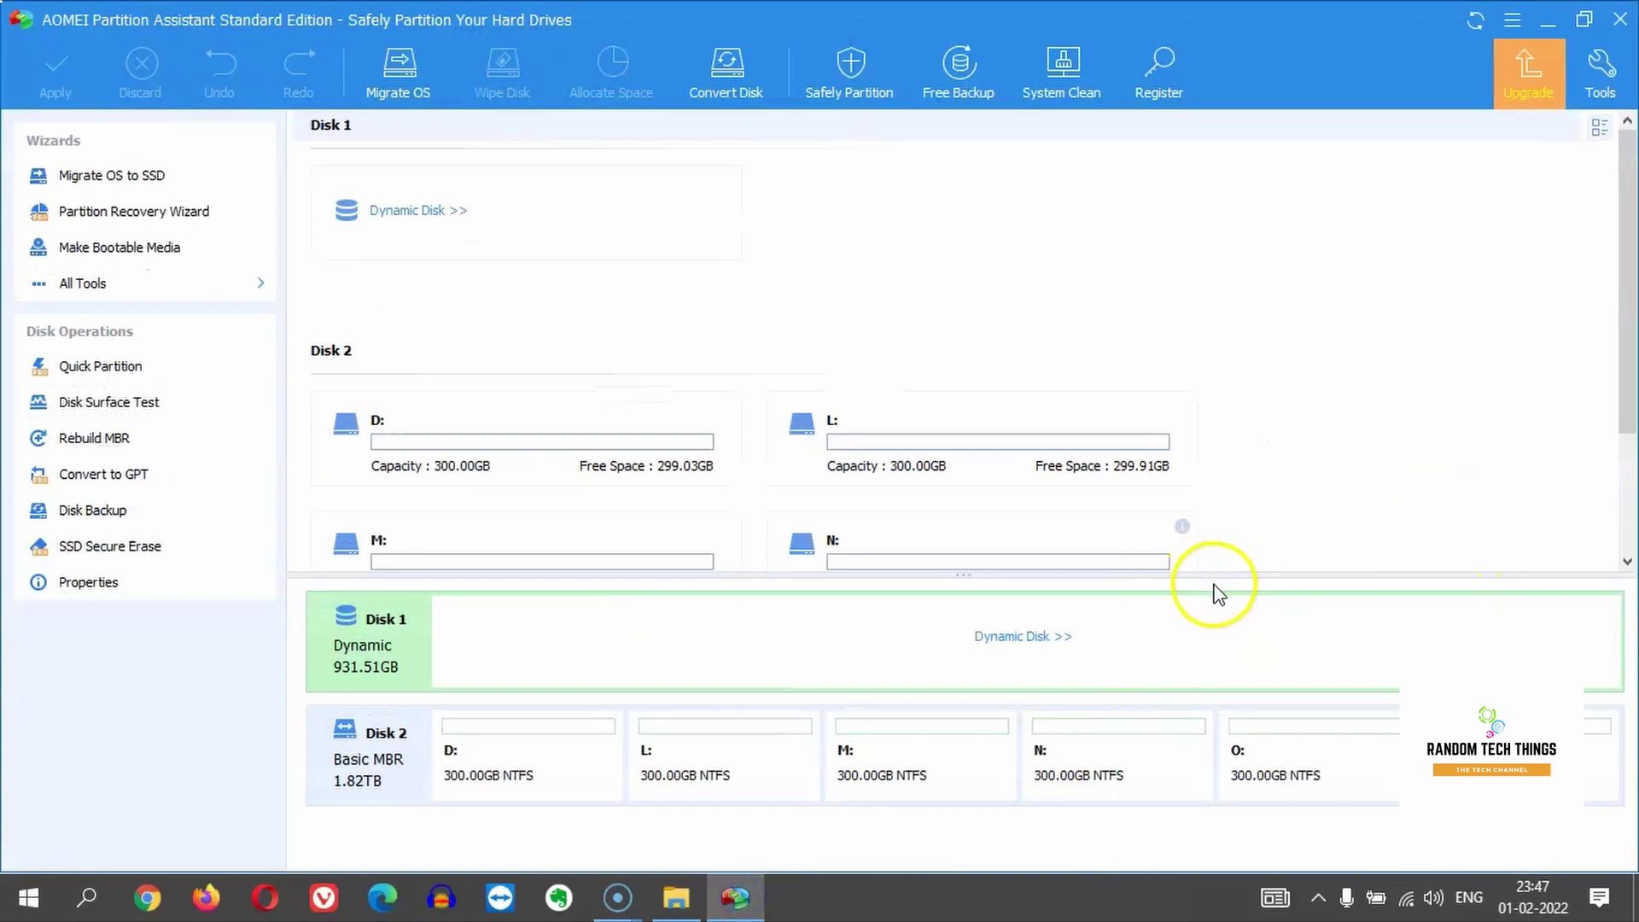
drag(1216, 577, 1240, 466)
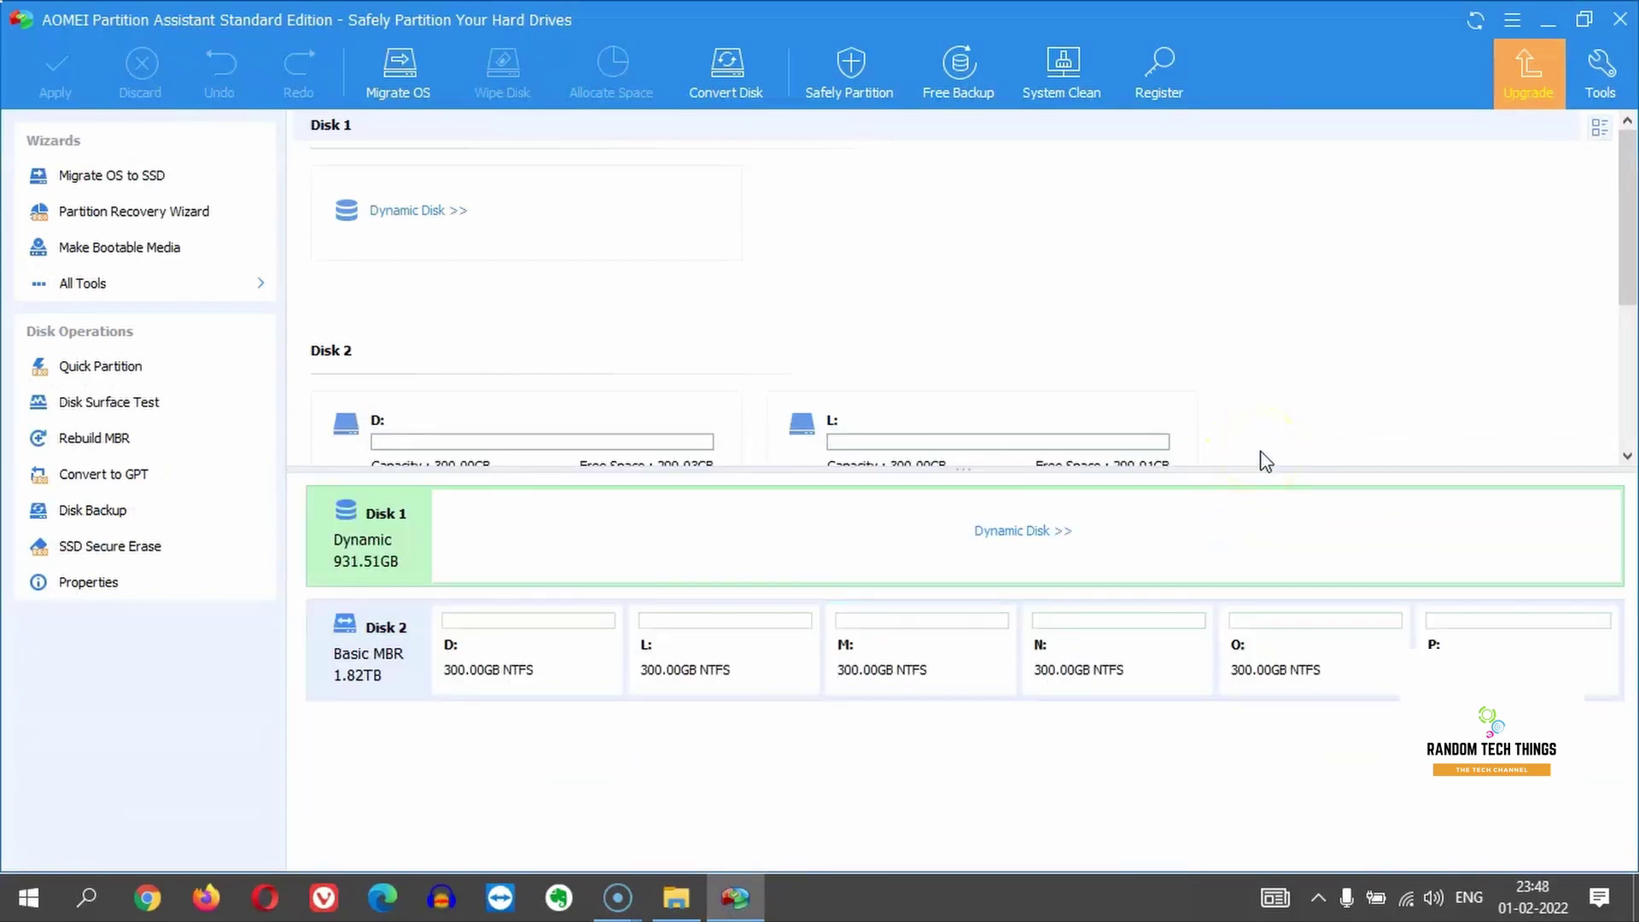
scroll(1344, 354, down, 3)
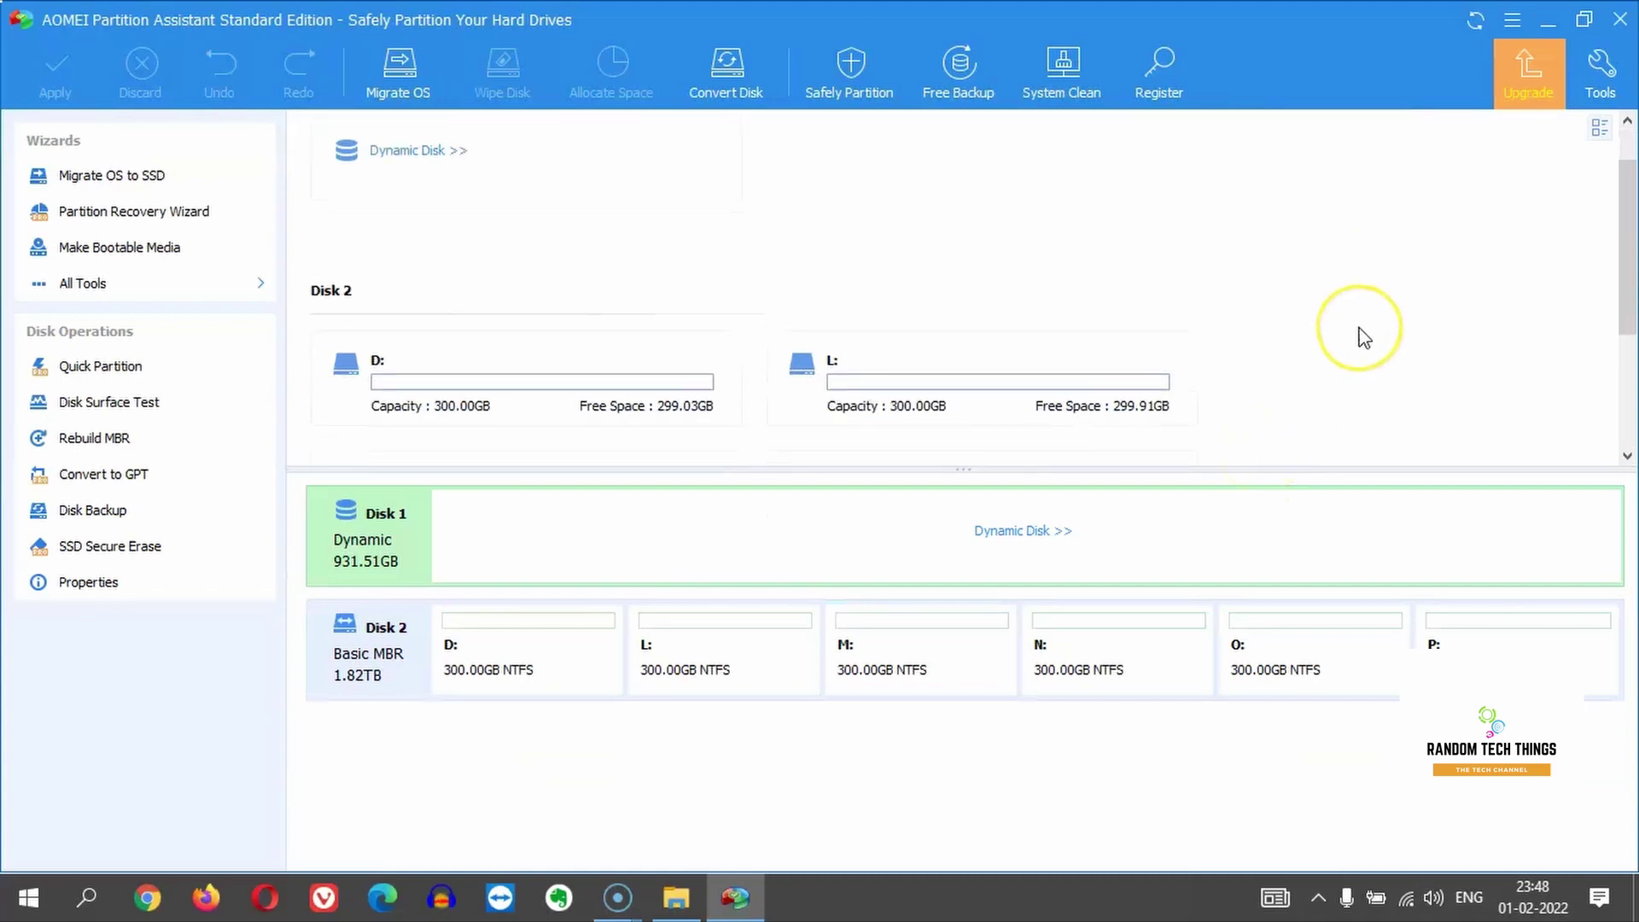
scroll(1364, 338, down, 1)
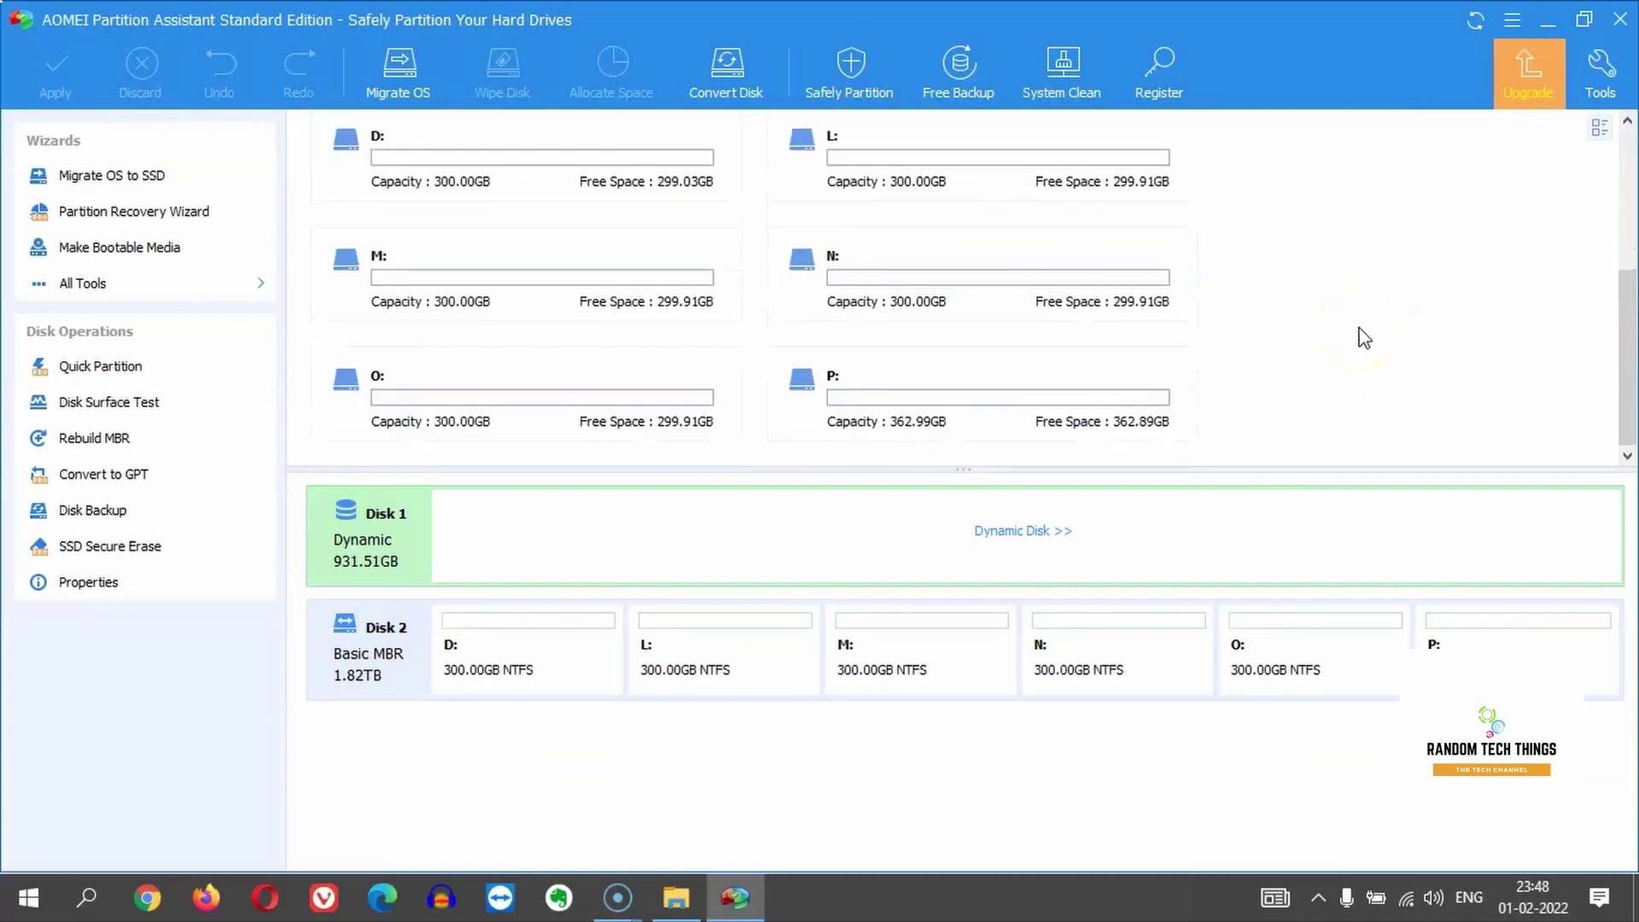